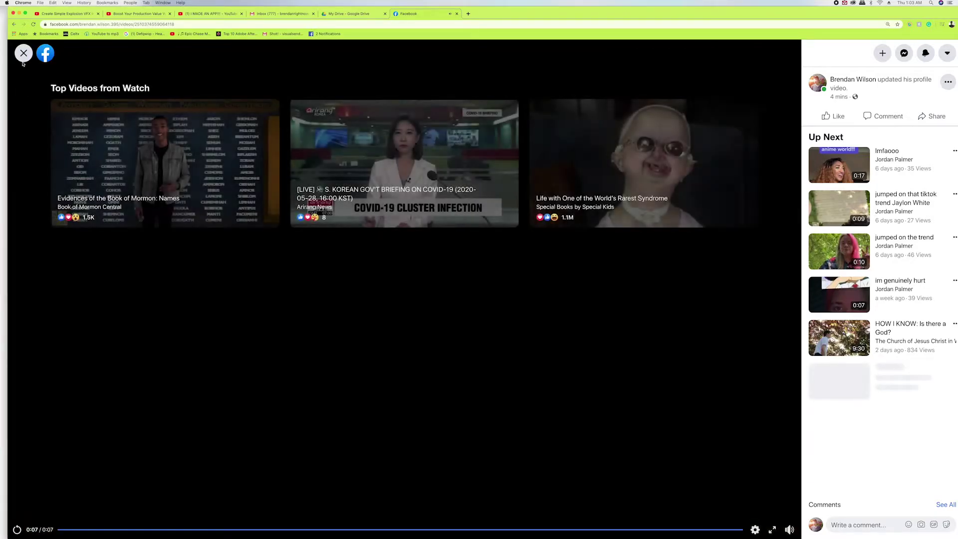
View the profile video from the Facebook profile page and close the video viewer
left_click(24, 53)
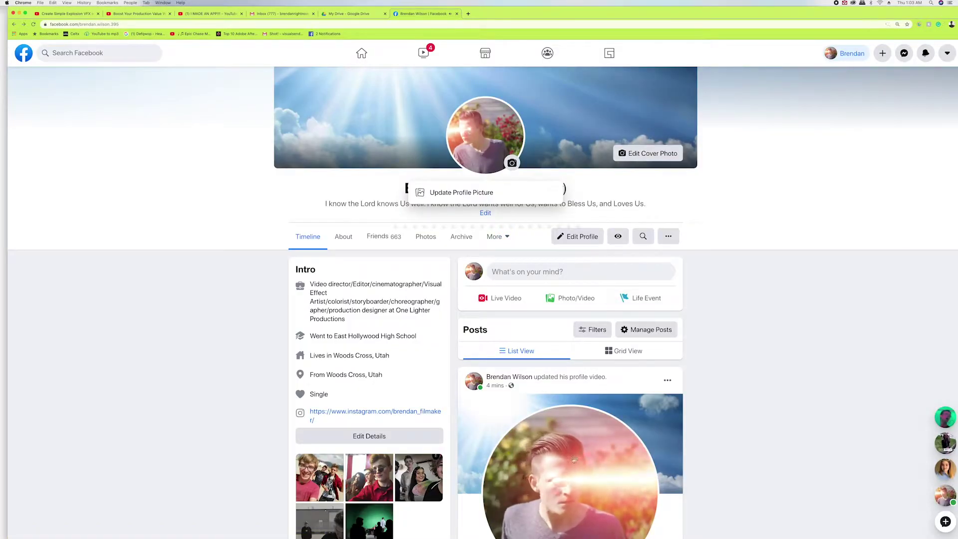
double_click(706, 15)
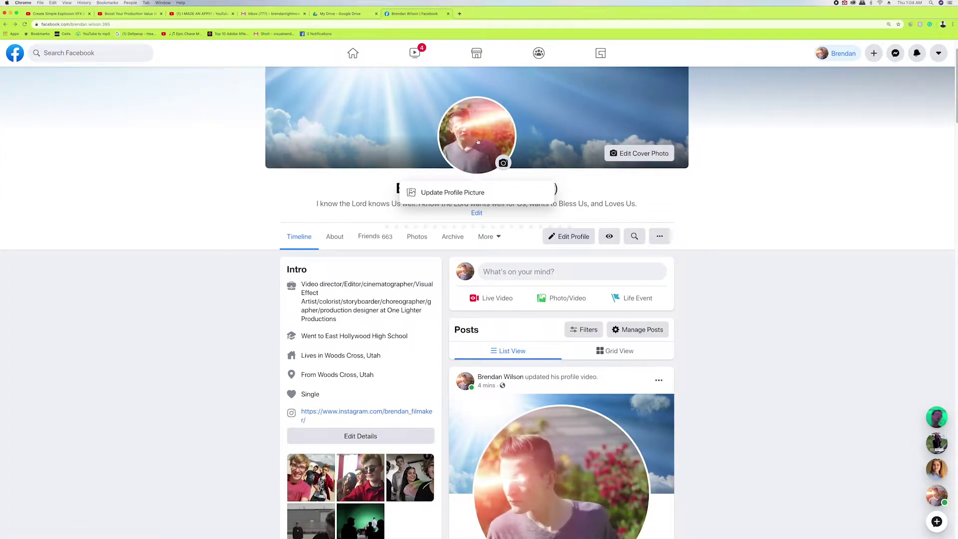
left_click(508, 126)
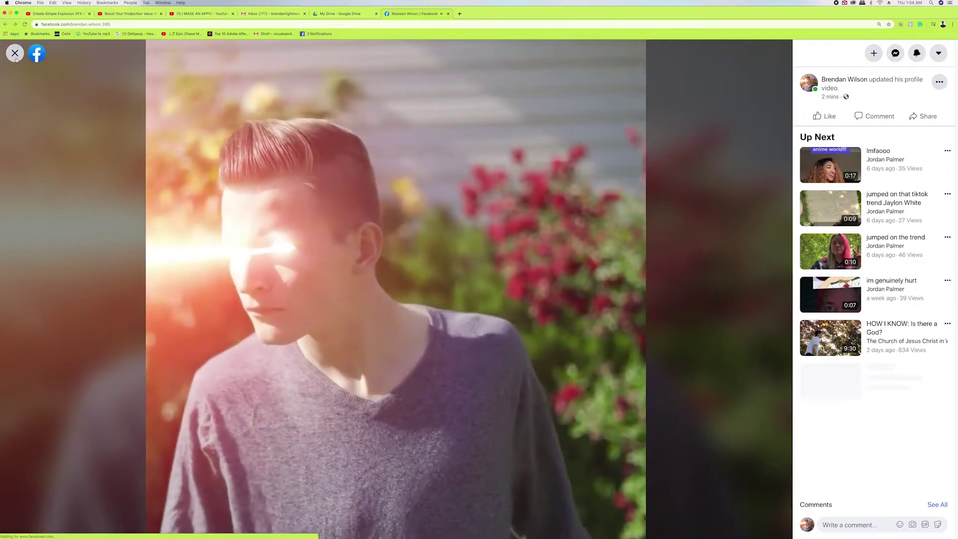
left_click(15, 53)
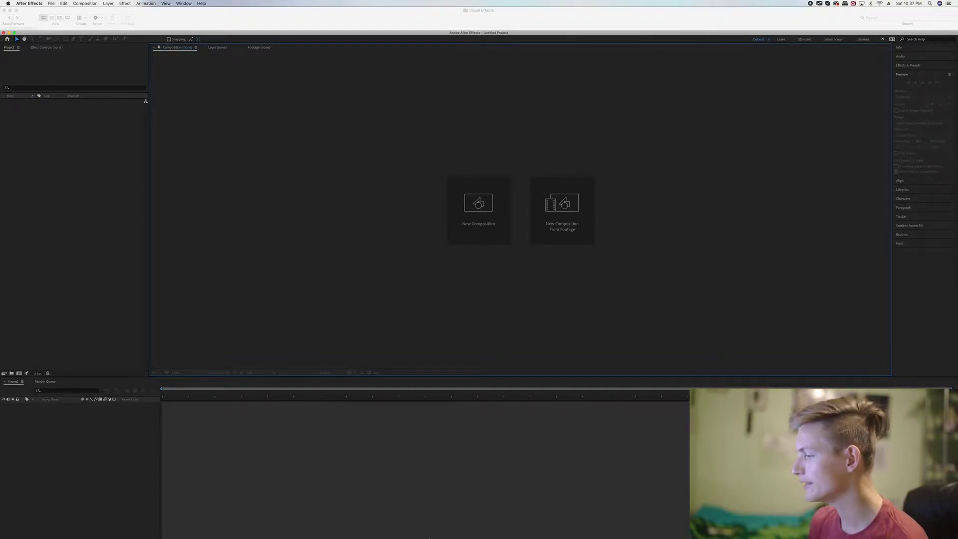
Switch to Adobe After Effects
mouse_move(429, 538)
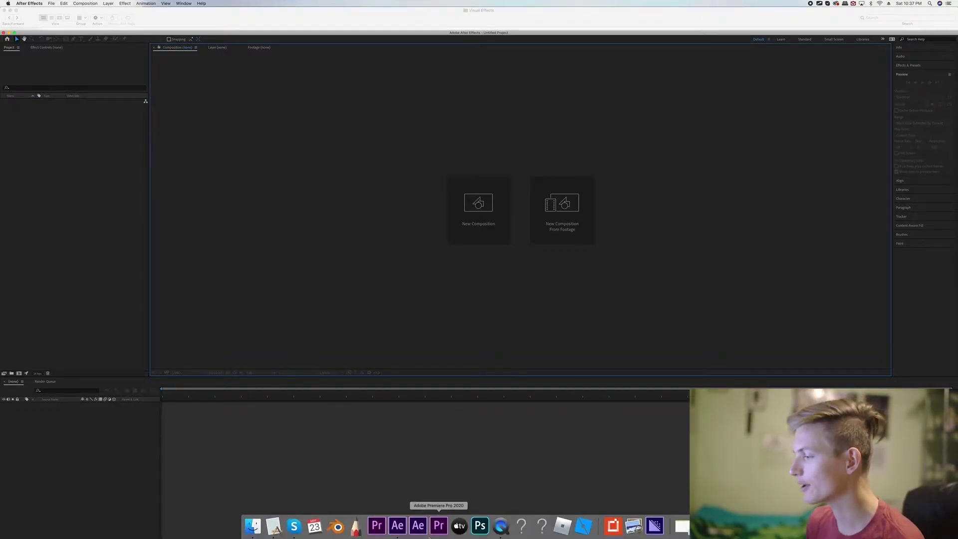
left_click(398, 526)
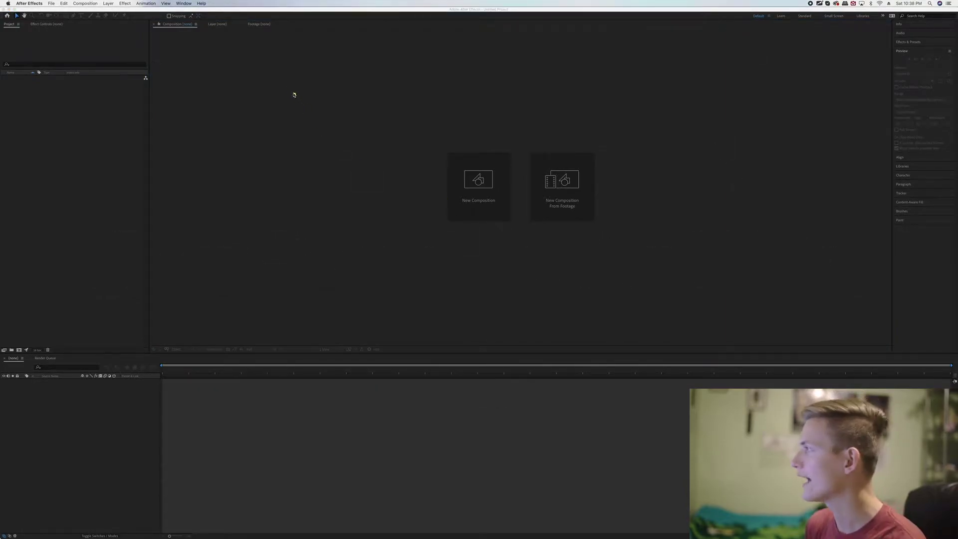
mouse_move(384, 56)
left_mouse_down()
mouse_move(406, 77)
mouse_move(591, 132)
mouse_move(728, 93)
mouse_move(770, 48)
mouse_move(768, 29)
left_mouse_up()
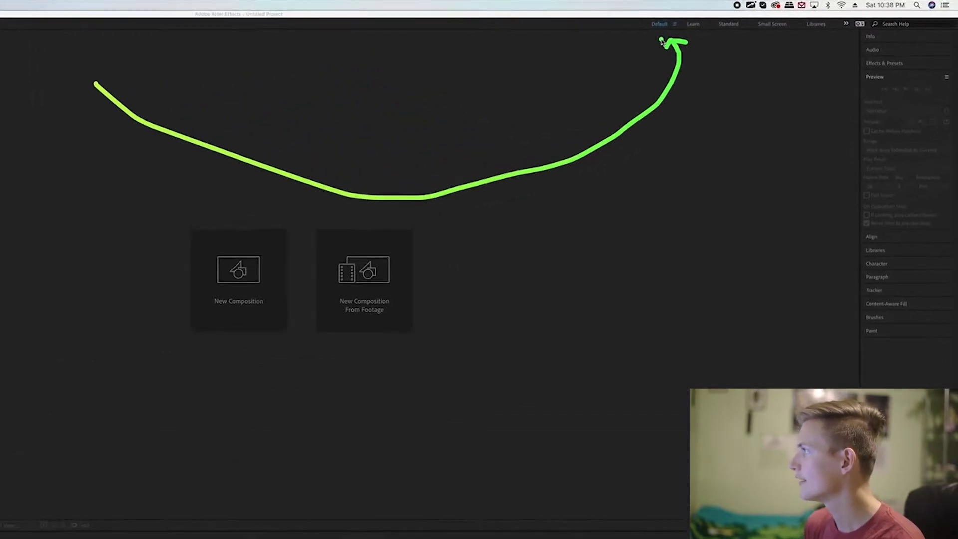
mouse_move(596, 99)
left_mouse_down()
mouse_move(608, 50)
mouse_move(621, 51)
left_mouse_up()
left_click_drag(647, 115, 646, 59)
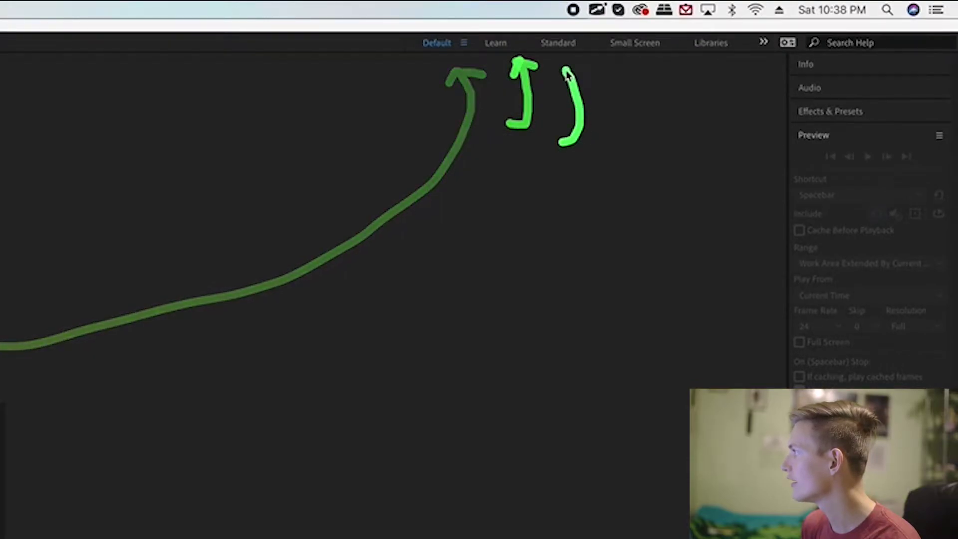
left_click_drag(554, 88, 579, 75)
mouse_move(619, 159)
left_mouse_down()
mouse_move(648, 68)
mouse_move(664, 76)
left_mouse_up()
mouse_move(699, 168)
left_mouse_down()
mouse_move(737, 60)
mouse_move(728, 71)
left_mouse_up()
mouse_move(428, 172)
left_mouse_down()
mouse_move(445, 67)
mouse_move(429, 54)
left_mouse_up()
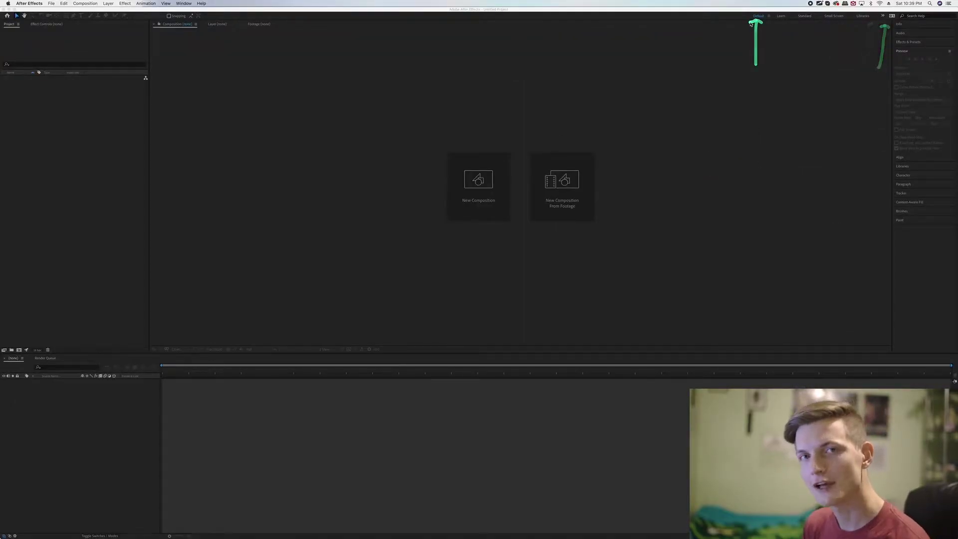
left_click_drag(878, 44, 913, 27)
key("Escape")
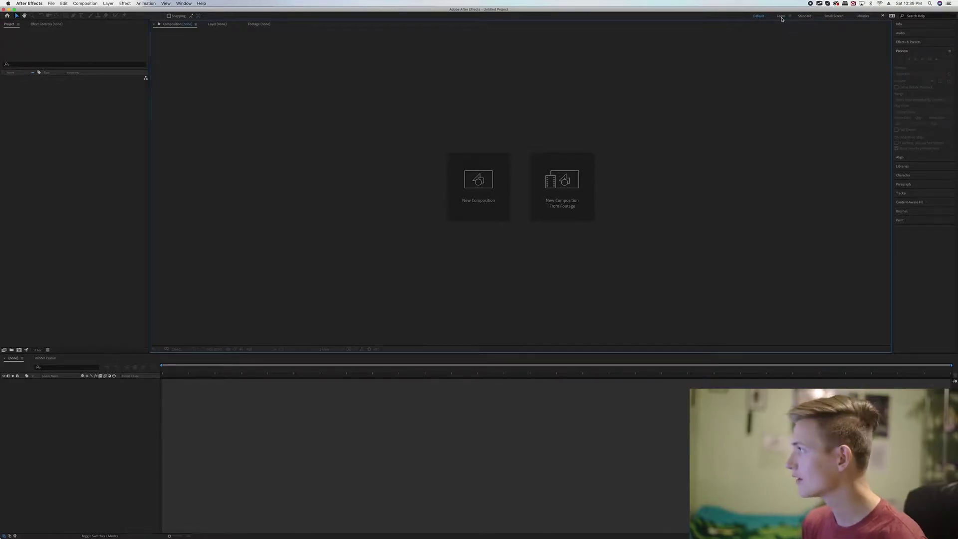
Preview the Learn workspace and return to the Default workspace
left_click(781, 17)
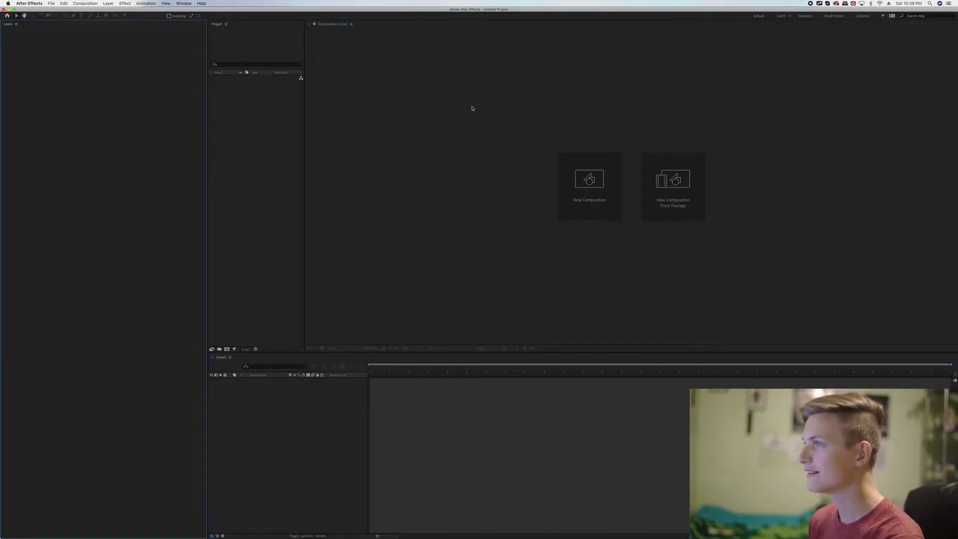
left_click(758, 15)
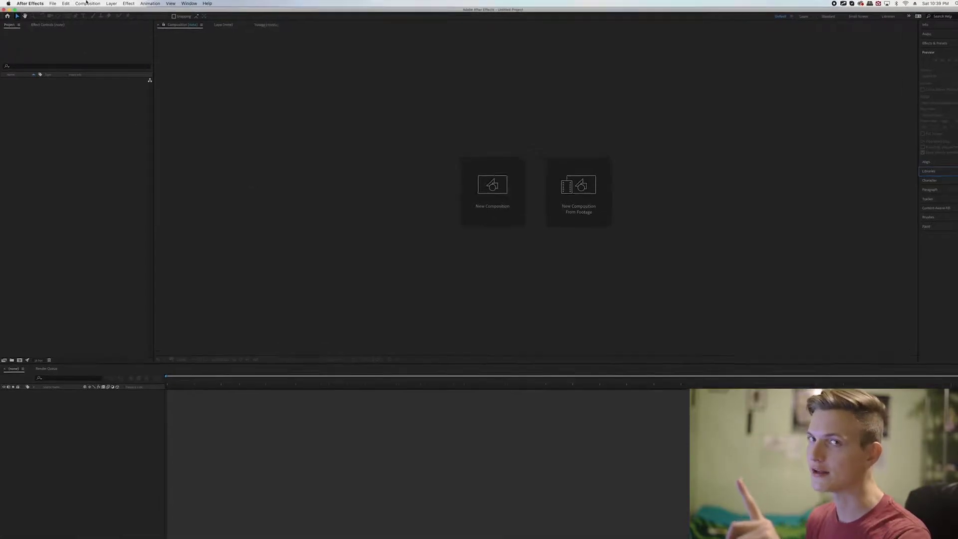
Save the project as Visual Effects Shot Gif Test1 in the After Effects Project folder
left_click(52, 4)
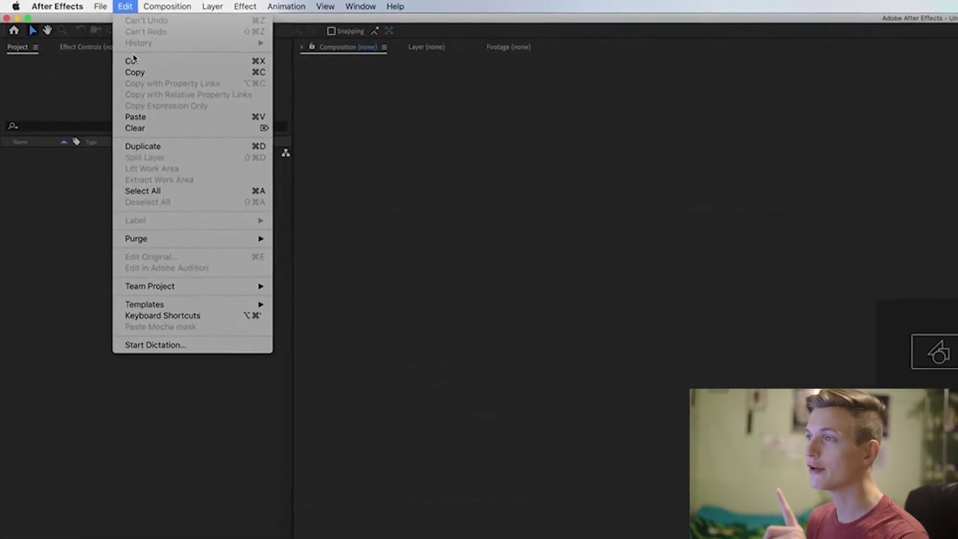
mouse_move(162, 103)
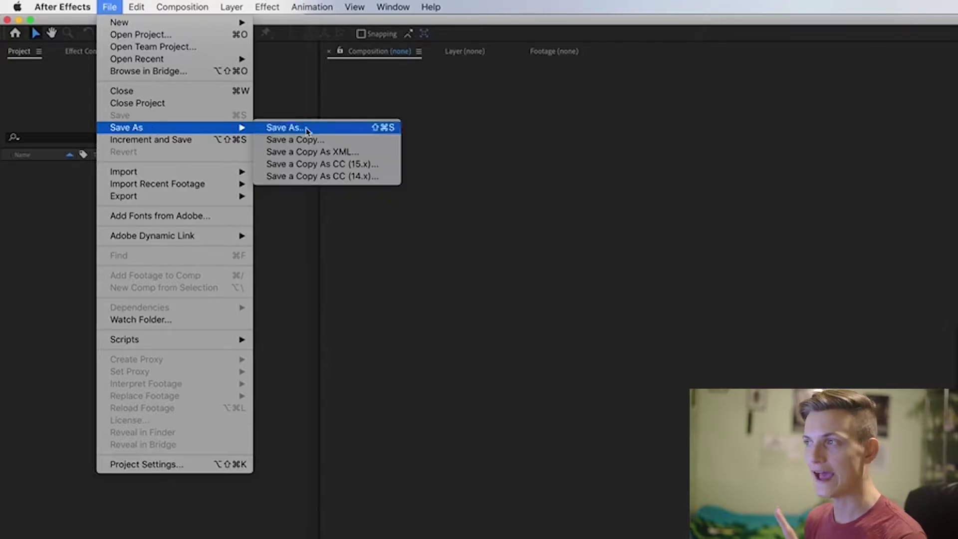
left_click(283, 127)
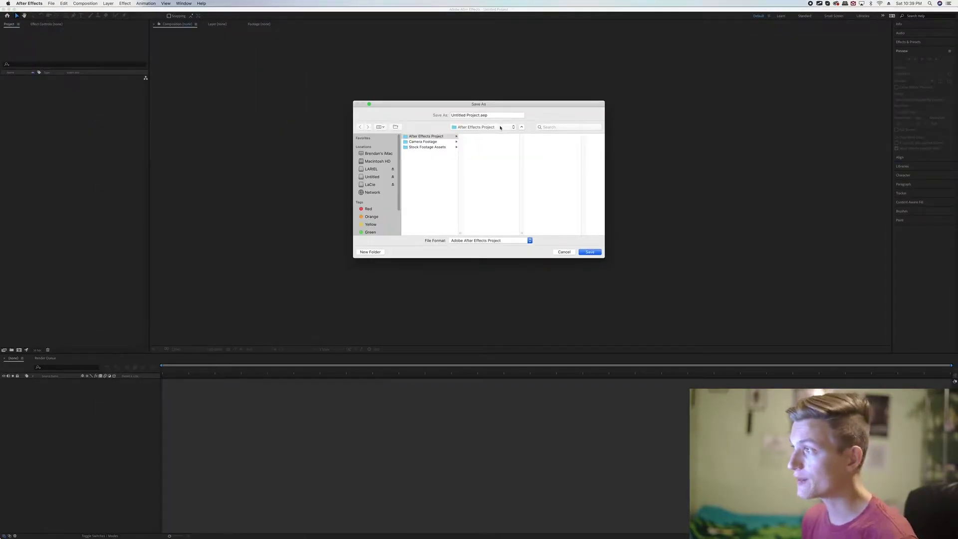
left_click(445, 137)
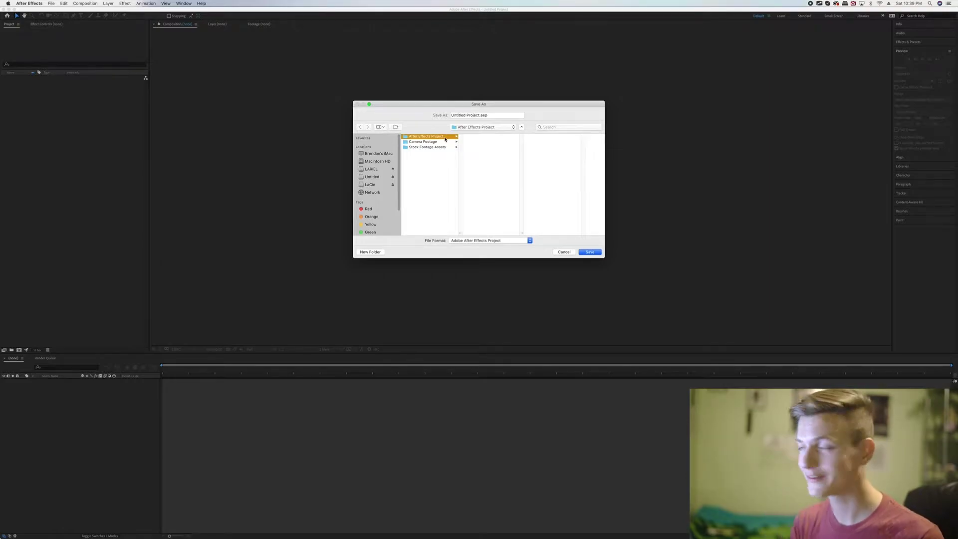
key("Tab")
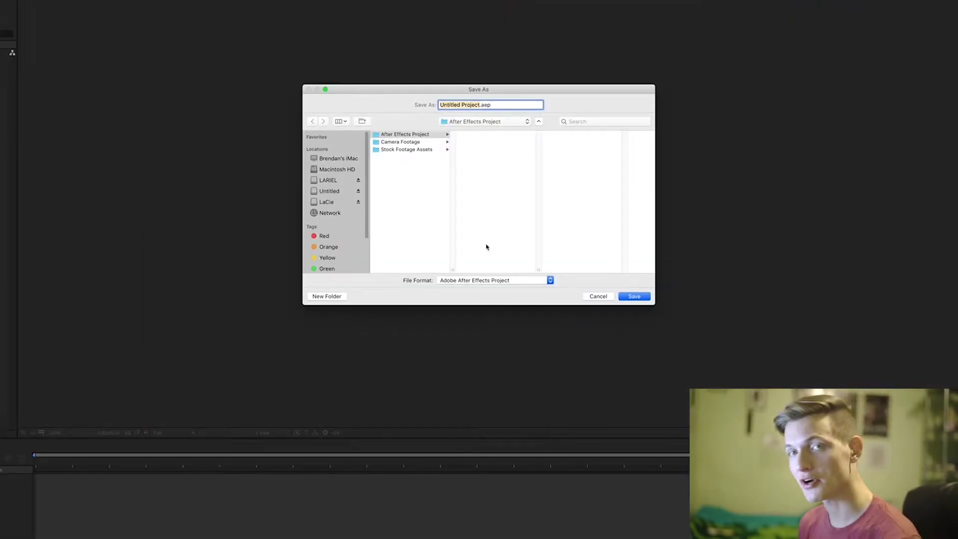
type("Visual Effe")
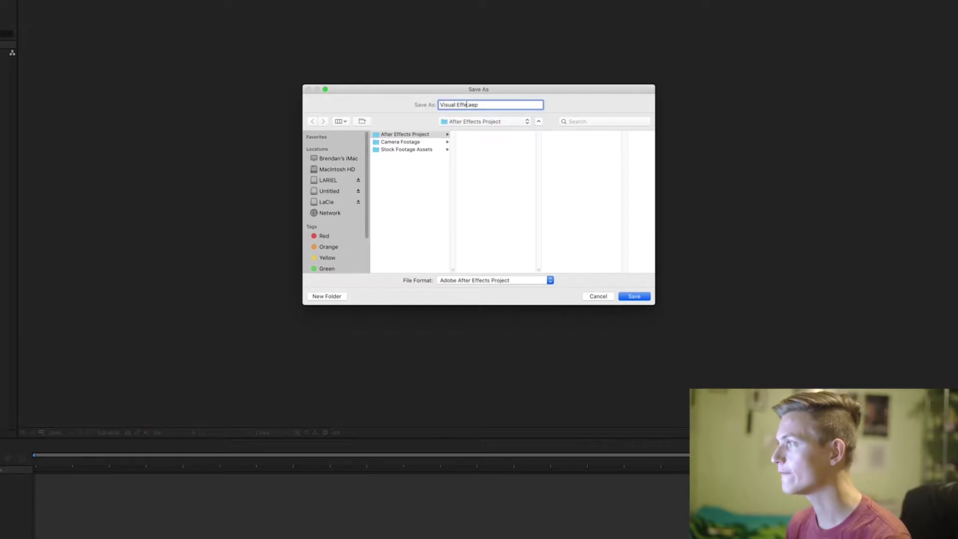
type("cts Shot Gif Test1")
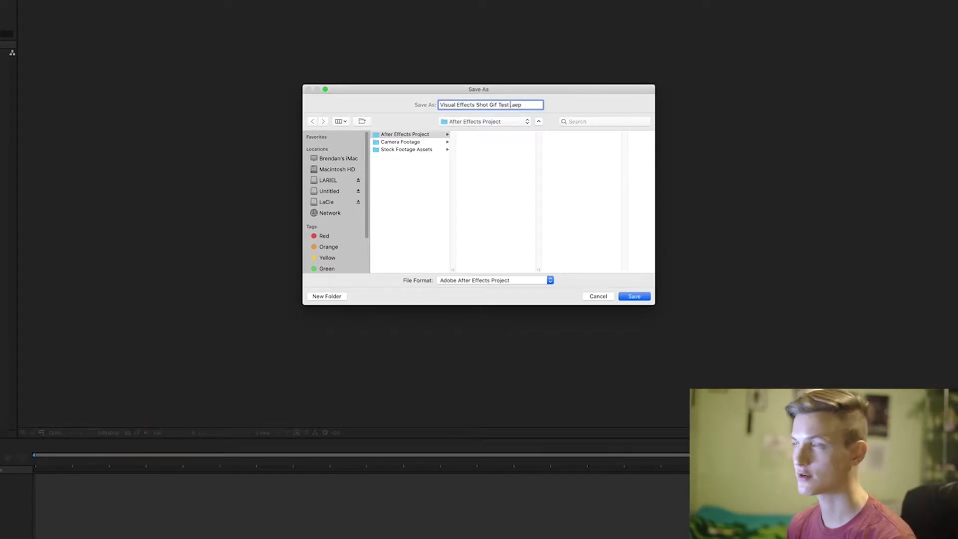
left_click(630, 300)
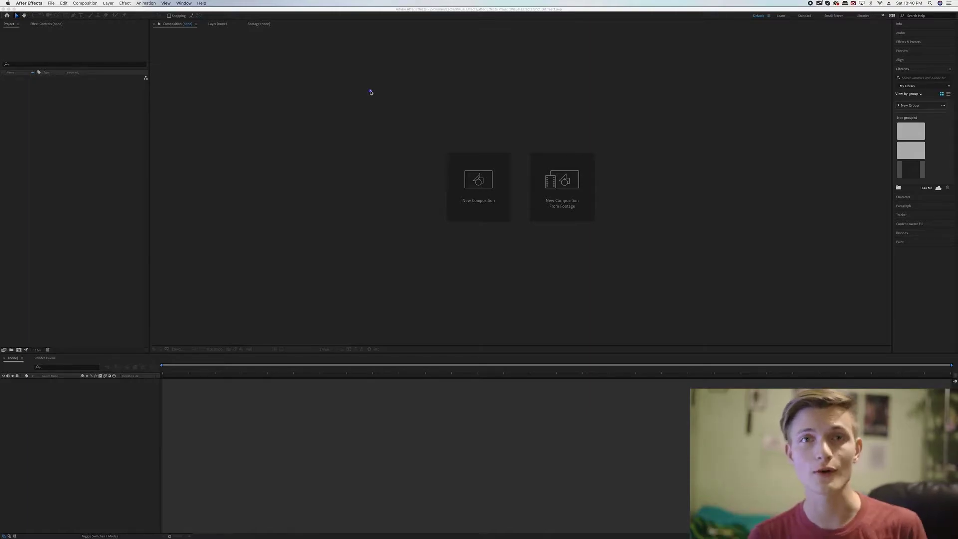
mouse_move(357, 106)
left_mouse_down()
mouse_move(217, 142)
mouse_move(117, 131)
mouse_move(126, 131)
mouse_move(114, 132)
mouse_move(115, 155)
left_mouse_up()
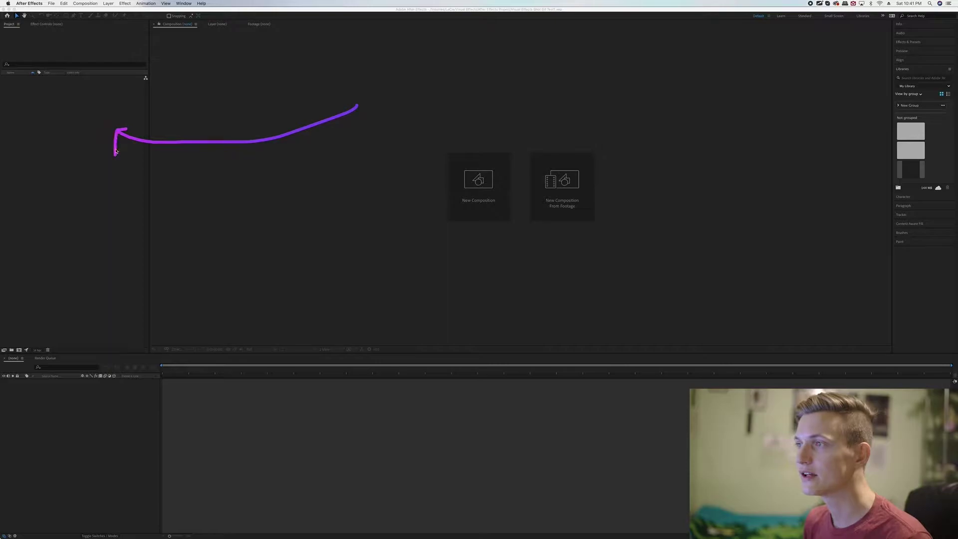
mouse_move(26, 27)
left_mouse_down()
mouse_move(35, 12)
mouse_move(80, 24)
left_mouse_up()
mouse_move(240, 103)
left_mouse_down()
mouse_move(88, 193)
mouse_move(89, 178)
left_mouse_up()
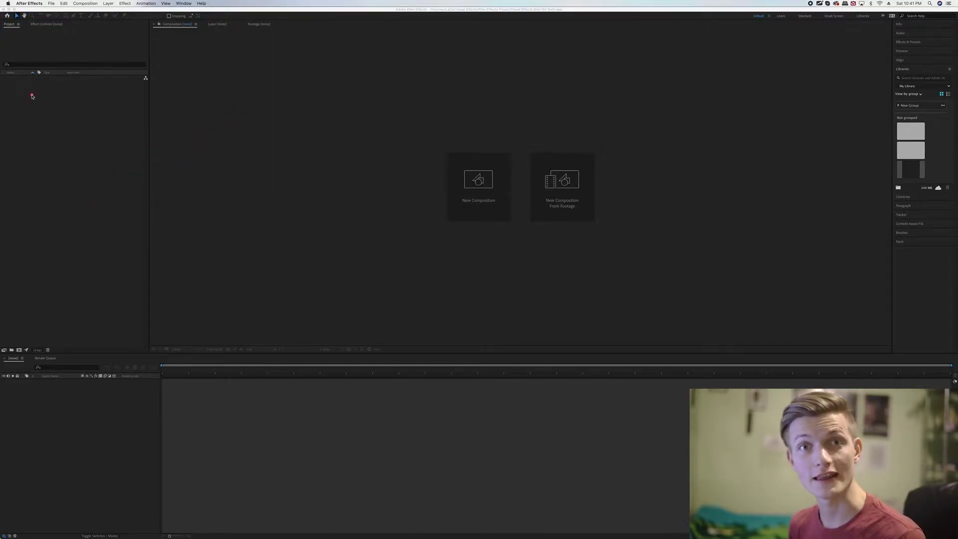
left_click_drag(45, 119, 55, 158)
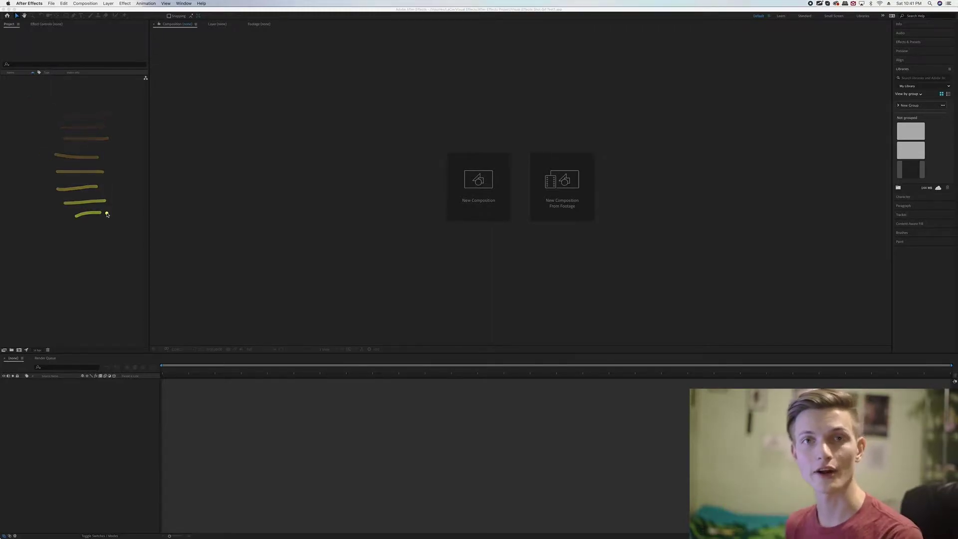
left_click_drag(60, 112, 104, 424)
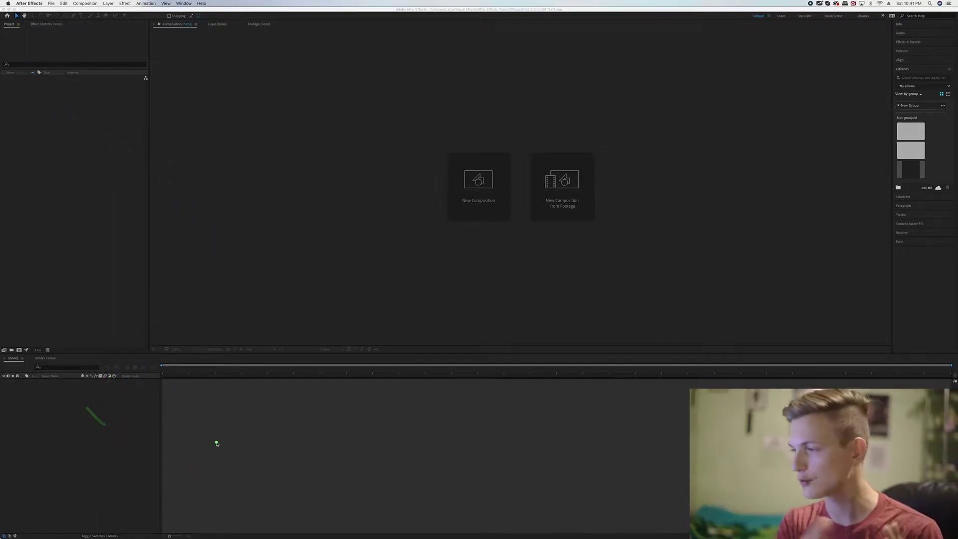
left_click_drag(193, 413, 698, 418)
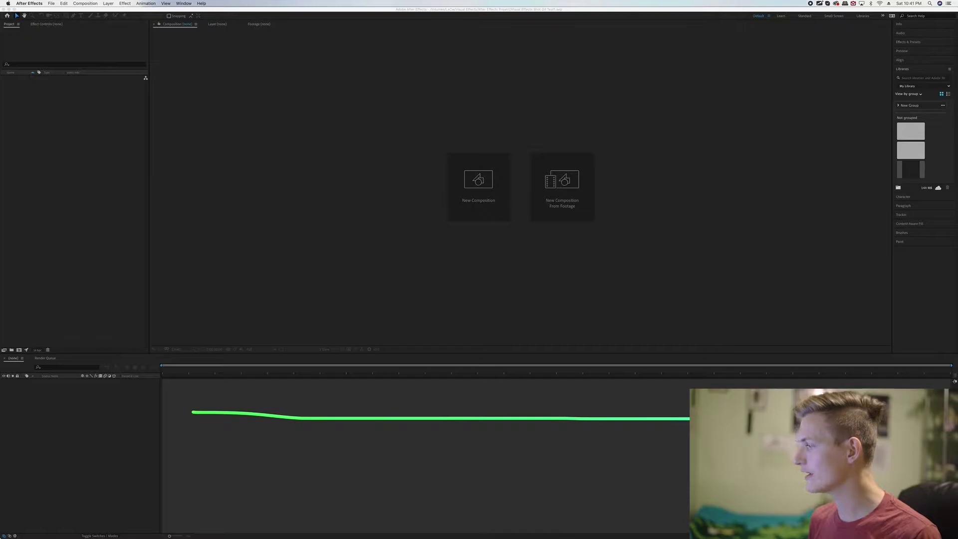
mouse_move(9, 396)
left_mouse_down()
mouse_move(96, 397)
mouse_move(90, 408)
left_mouse_up()
left_click_drag(12, 423, 89, 423)
mouse_move(13, 440)
left_mouse_down()
mouse_move(79, 435)
mouse_move(80, 452)
left_mouse_up()
left_click_drag(18, 471, 79, 470)
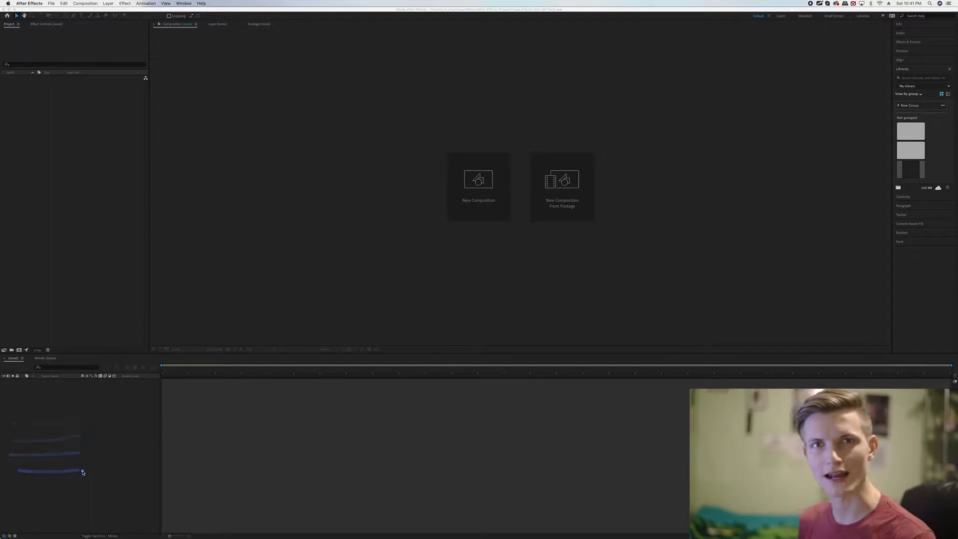
mouse_move(110, 155)
left_mouse_down()
mouse_move(359, 239)
mouse_move(332, 217)
left_mouse_up()
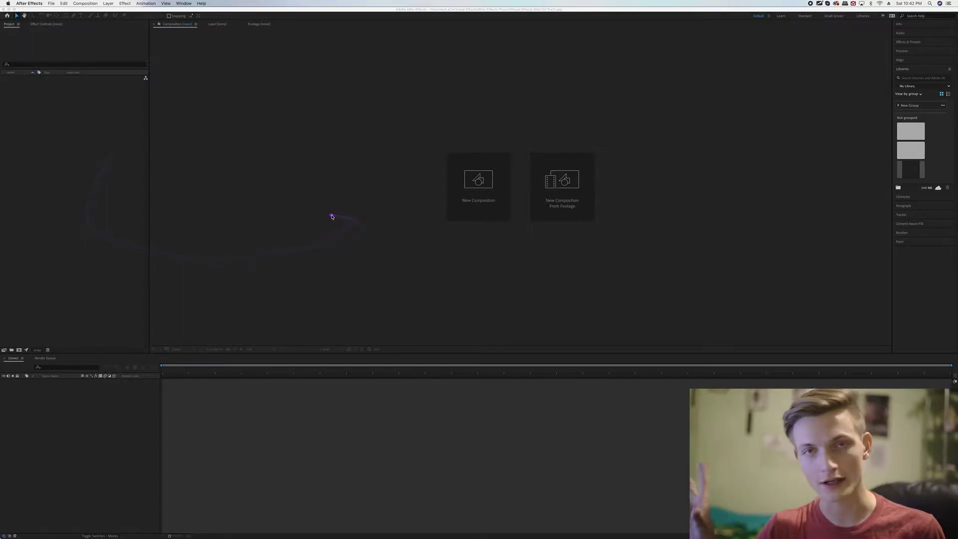
left_click_drag(208, 425, 405, 293)
mouse_move(178, 57)
left_mouse_down()
mouse_move(198, 267)
mouse_move(943, 182)
left_mouse_up()
mouse_move(220, 63)
left_mouse_down()
mouse_move(310, 128)
mouse_move(288, 142)
left_mouse_up()
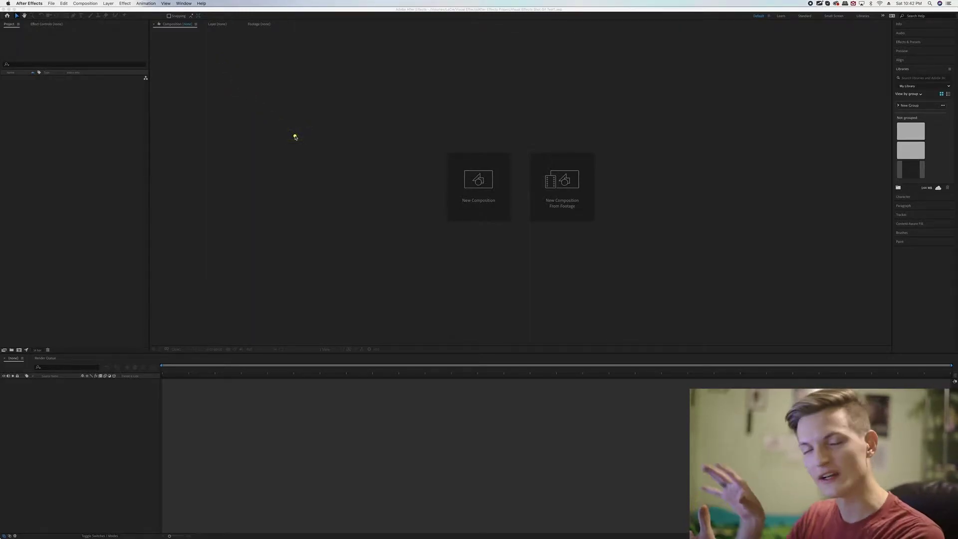
left_click(250, 22)
left_click_drag(474, 50, 259, 78)
double_click(64, 51)
Move the program window aside and import Main Video_Import.mov twice from the Camera Footage folder into the project
left_click_drag(84, 14, 400, 14)
left_click(232, 172)
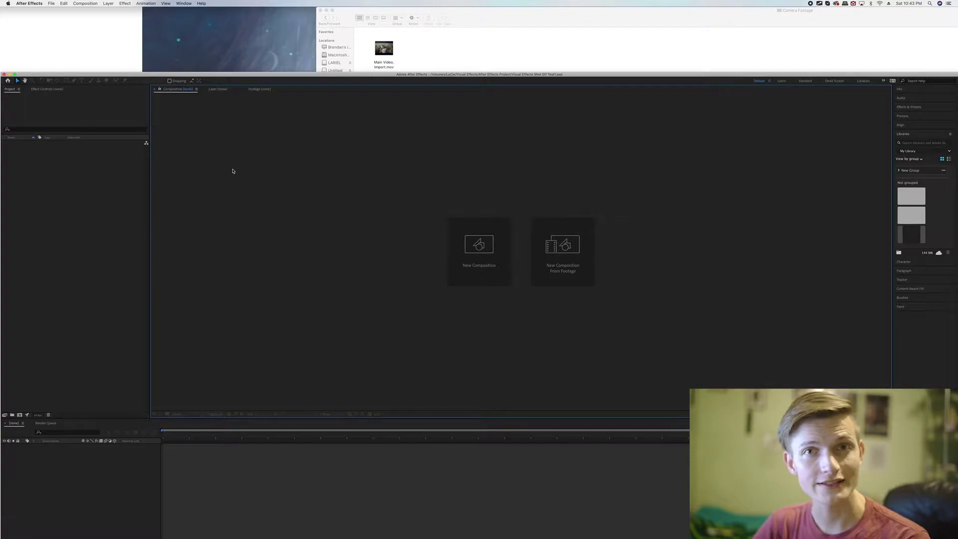
left_click(517, 55)
left_click_drag(387, 58, 82, 194)
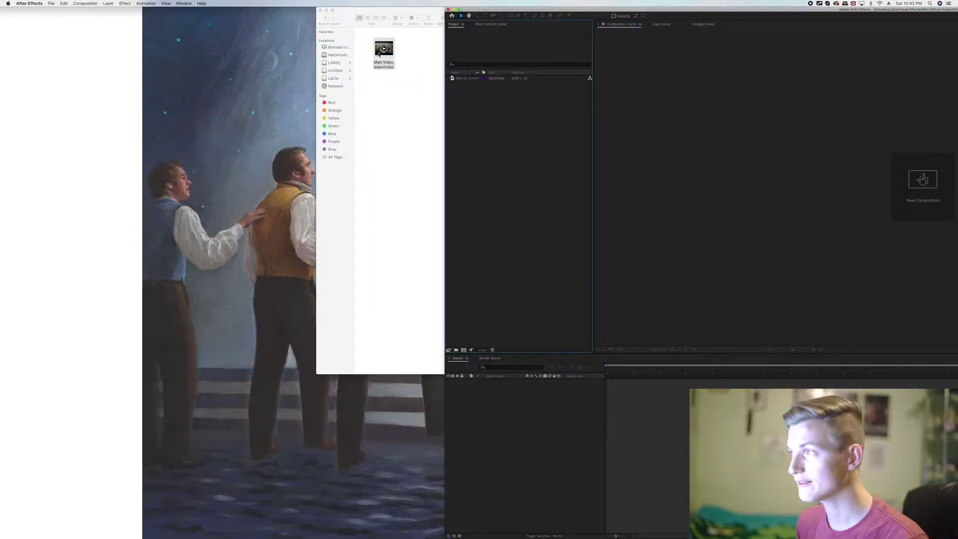
left_click(379, 54)
left_click_drag(379, 54, 502, 222)
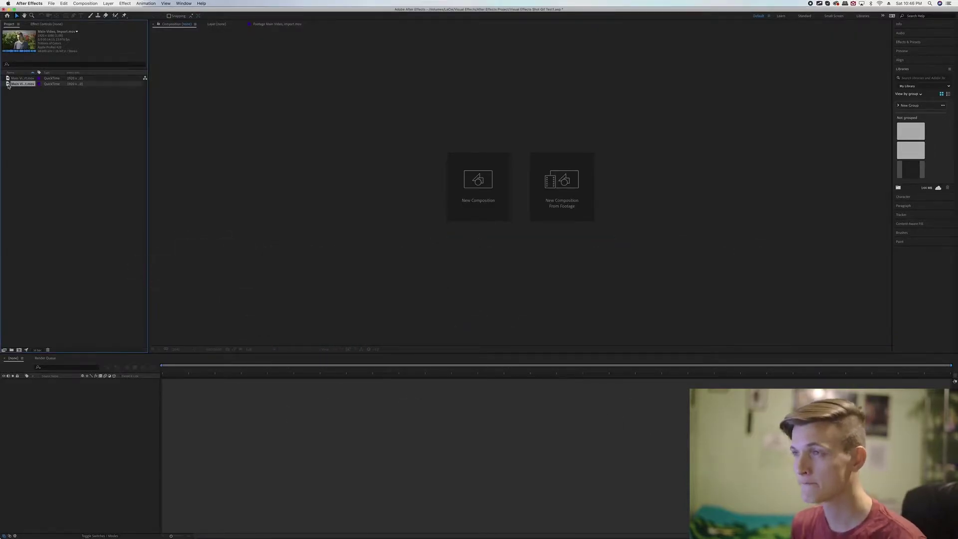
Create a composition from the imported Main Video_Import.mov footage by placing it in the empty timeline
left_click_drag(365, 171, 417, 216)
left_click_drag(487, 255, 483, 255)
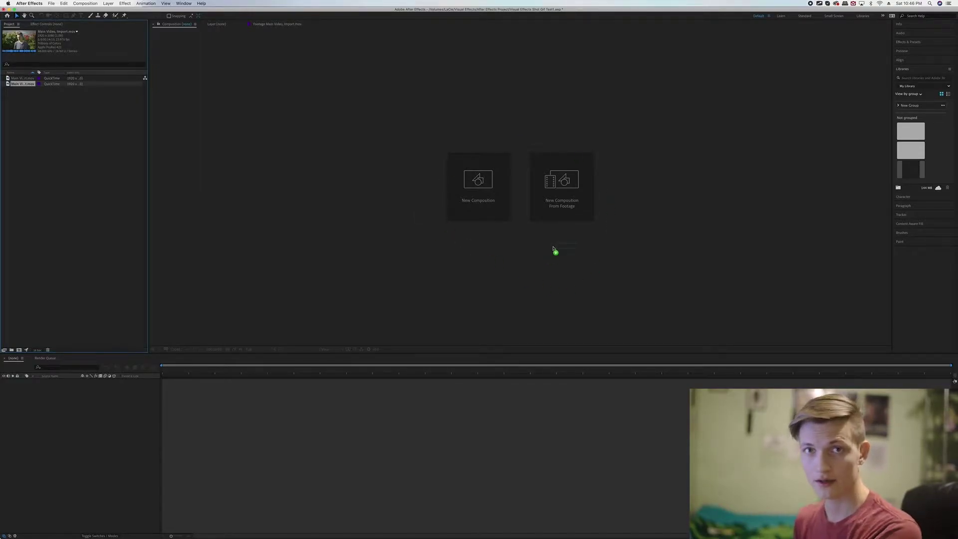
left_click_drag(457, 218, 171, 340)
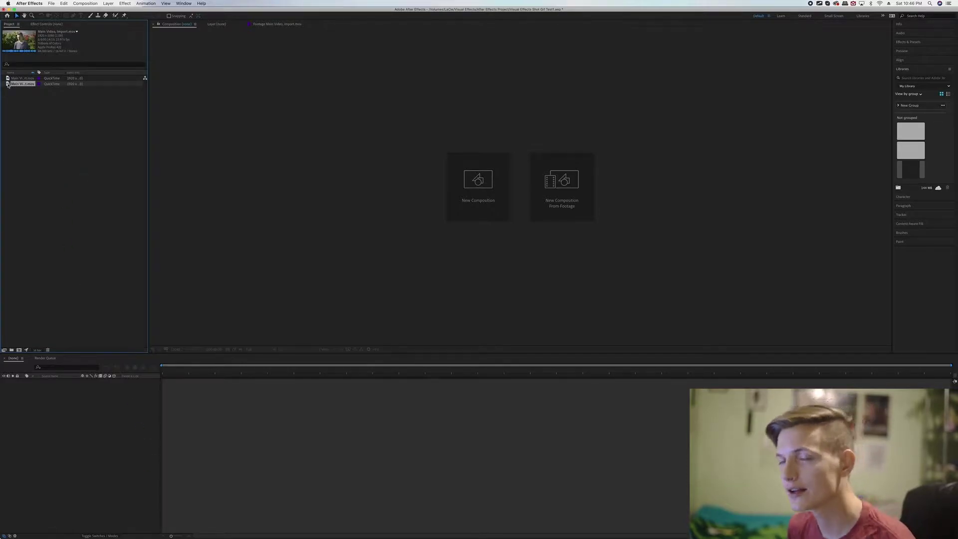
left_click_drag(23, 115, 67, 316)
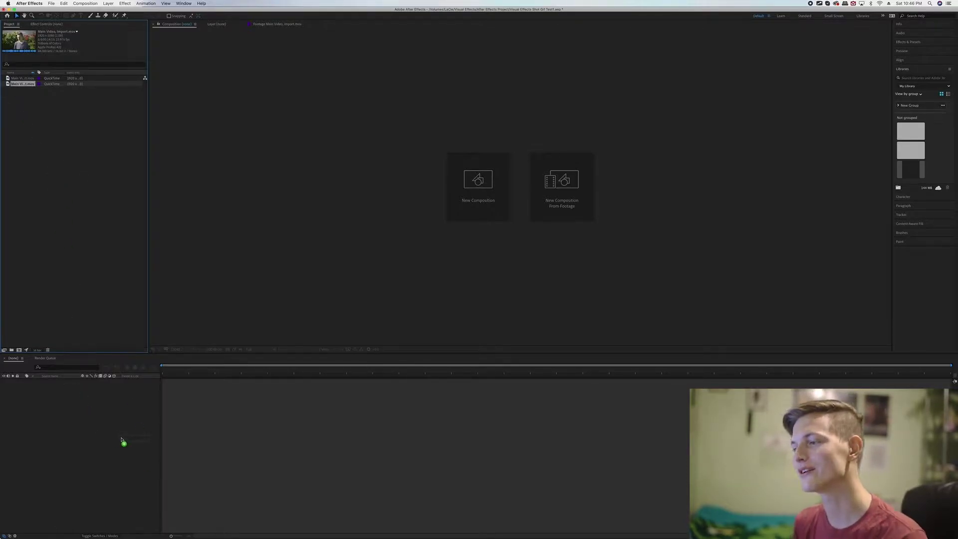
left_click_drag(289, 447, 99, 453)
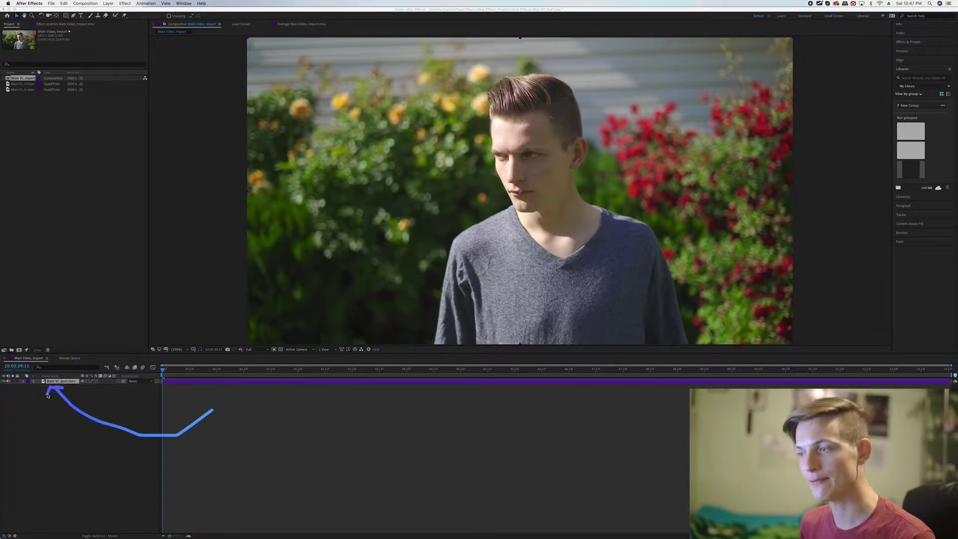
left_click_drag(244, 411, 312, 391)
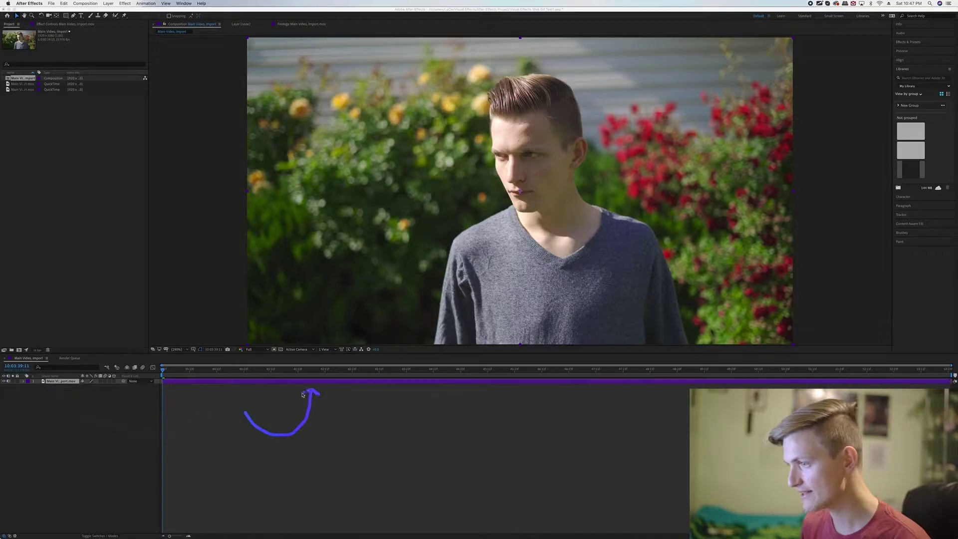
left_click_drag(313, 431, 422, 393)
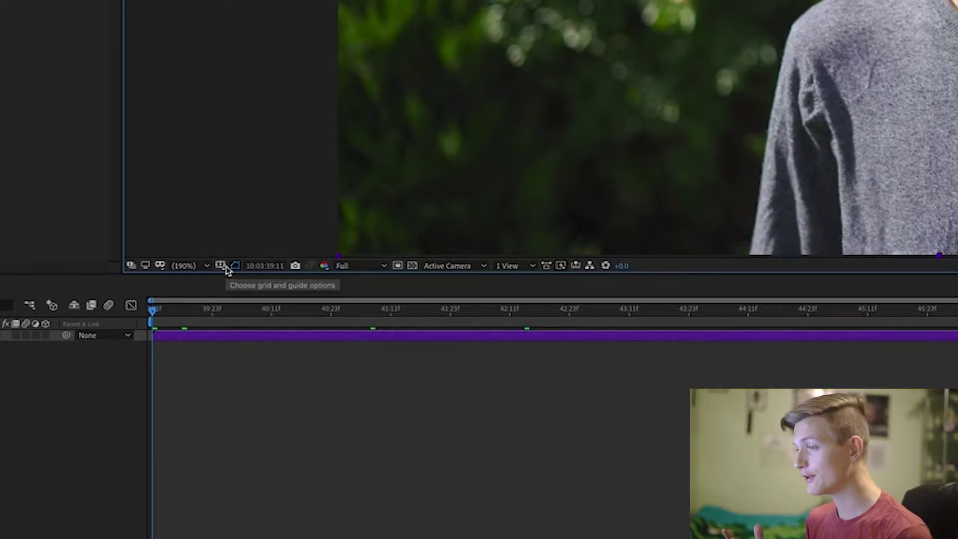
Try the composition preview at Half, Third and Quarter resolution, and restore it to full resolution
left_click(355, 270)
left_click(352, 297)
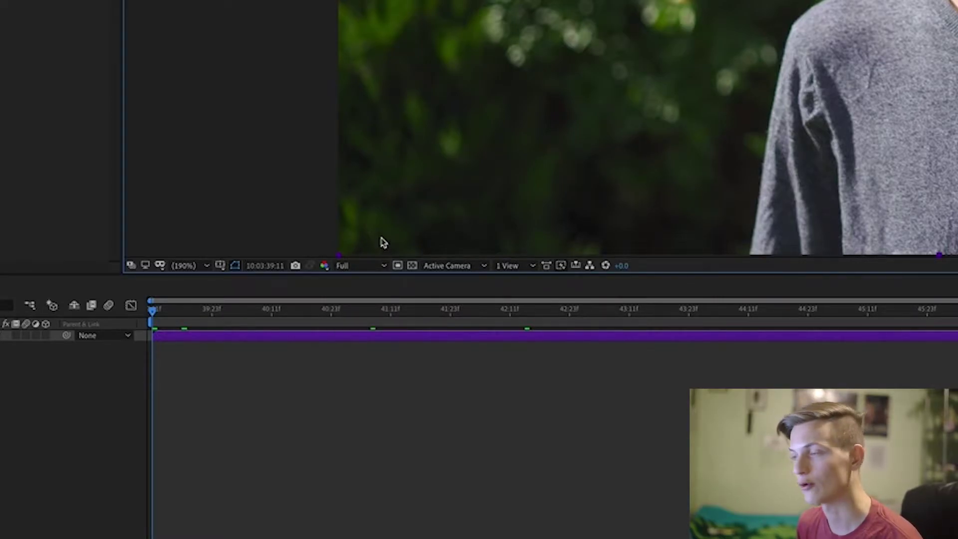
left_click(384, 269)
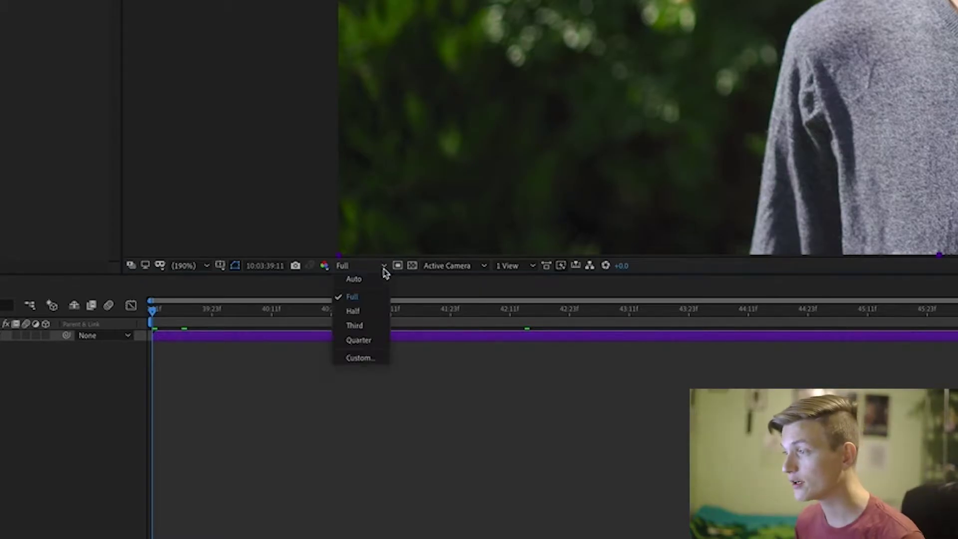
left_click(380, 314)
left_click(357, 265)
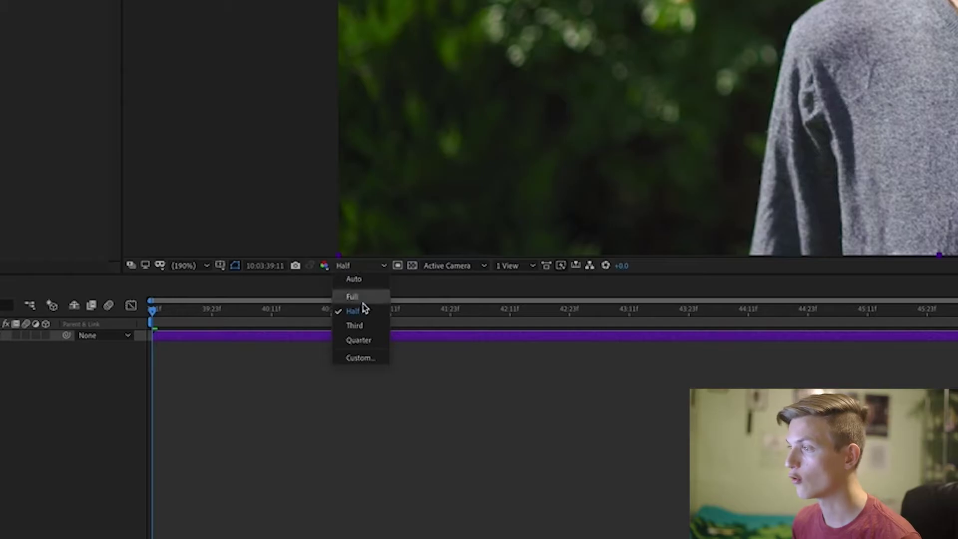
left_click(366, 325)
left_click(357, 266)
left_click(376, 334)
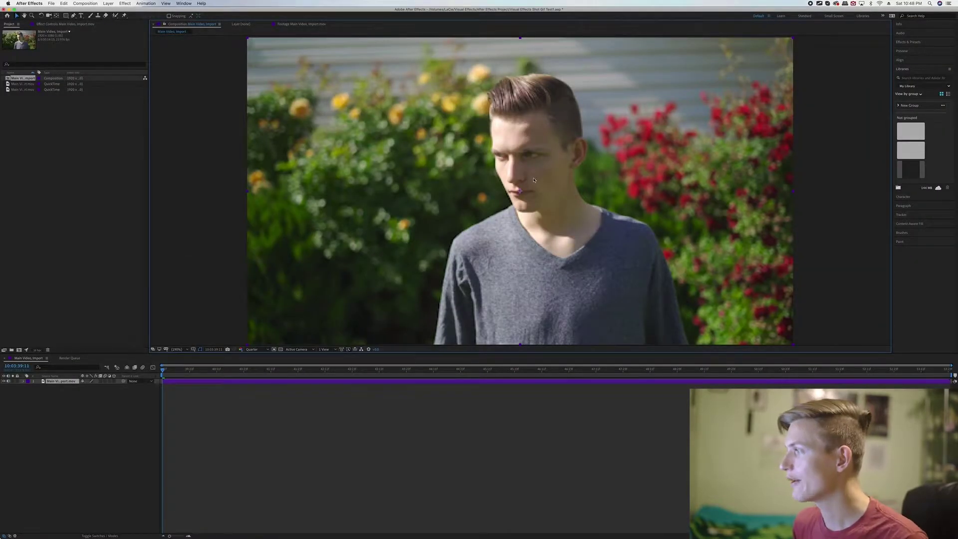
left_click(255, 351)
left_click(256, 364)
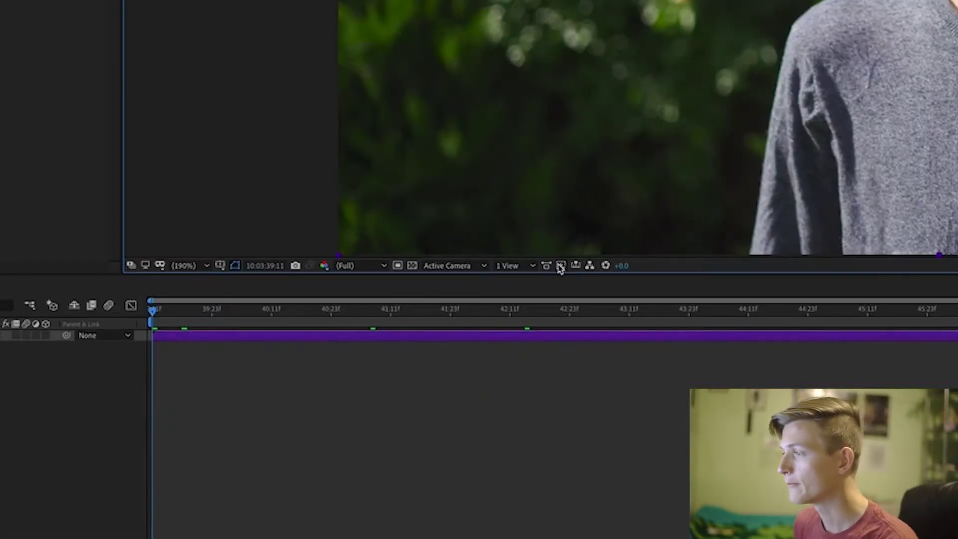
Set Fast Previews to Off (Final Quality), and scrub a few seconds through the footage and back to the start
left_click(561, 266)
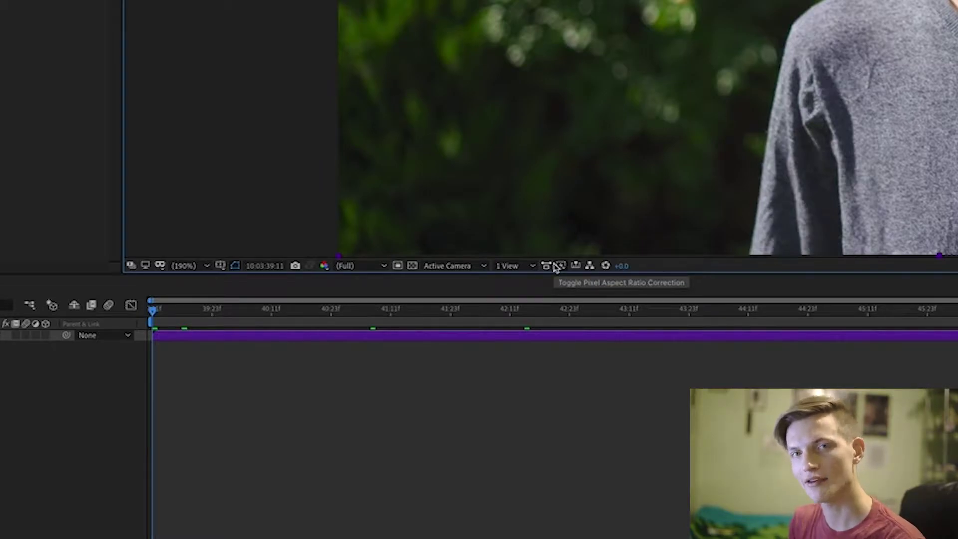
left_click(561, 266)
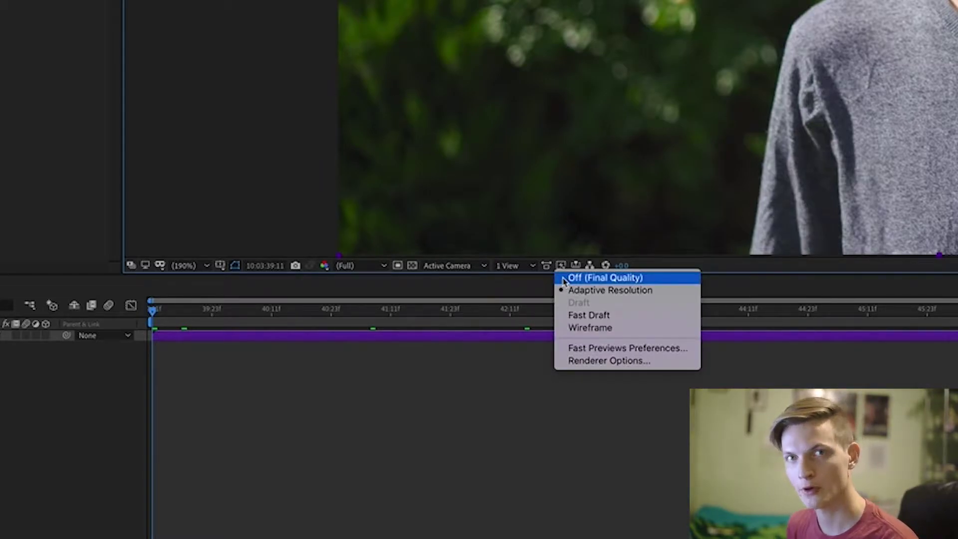
left_click(563, 279)
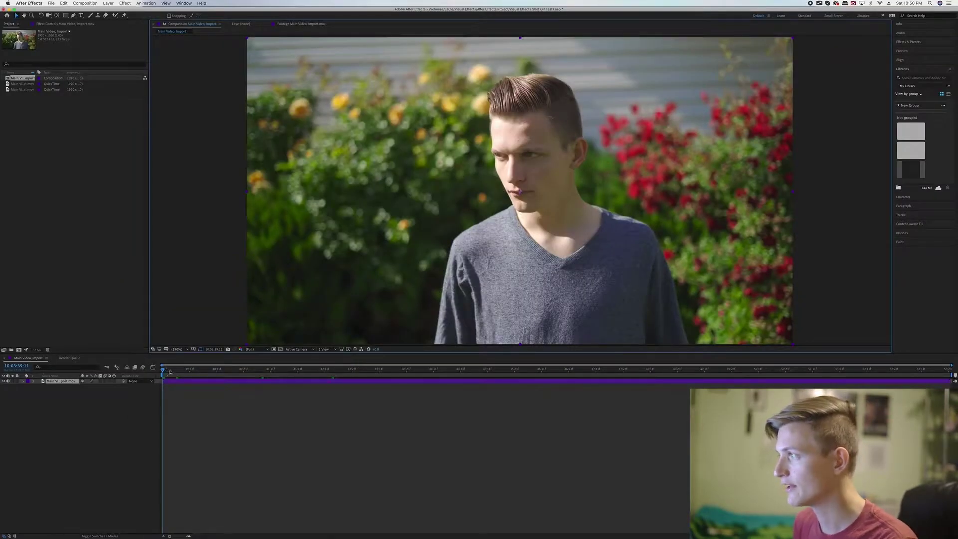
left_click_drag(170, 372, 322, 368)
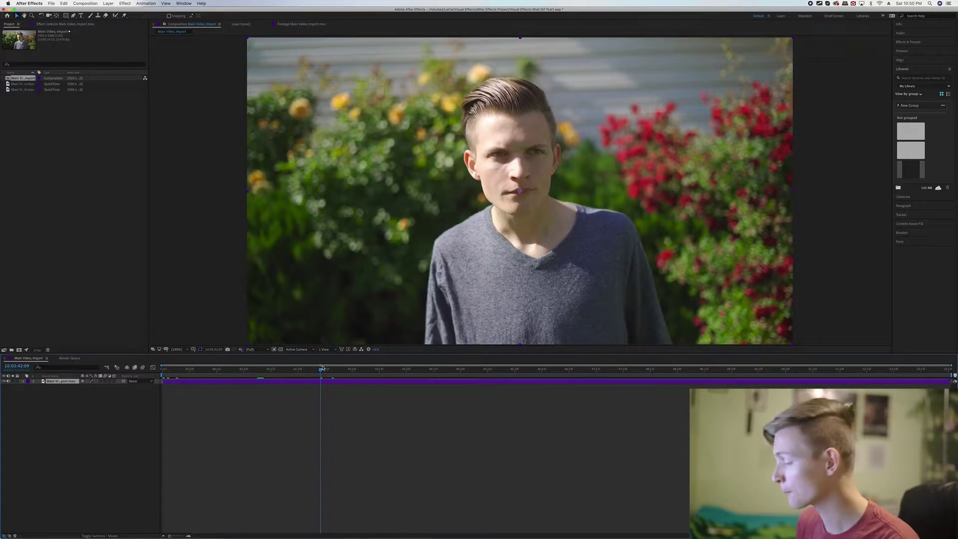
left_click(163, 369)
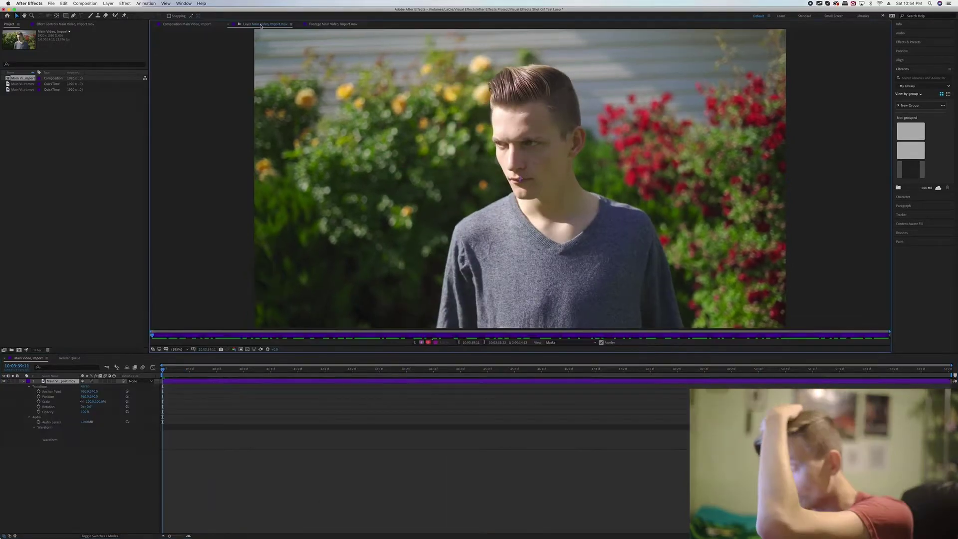
Compare the footage's layer view with the composition view, finishing in the composition view
left_click(177, 24)
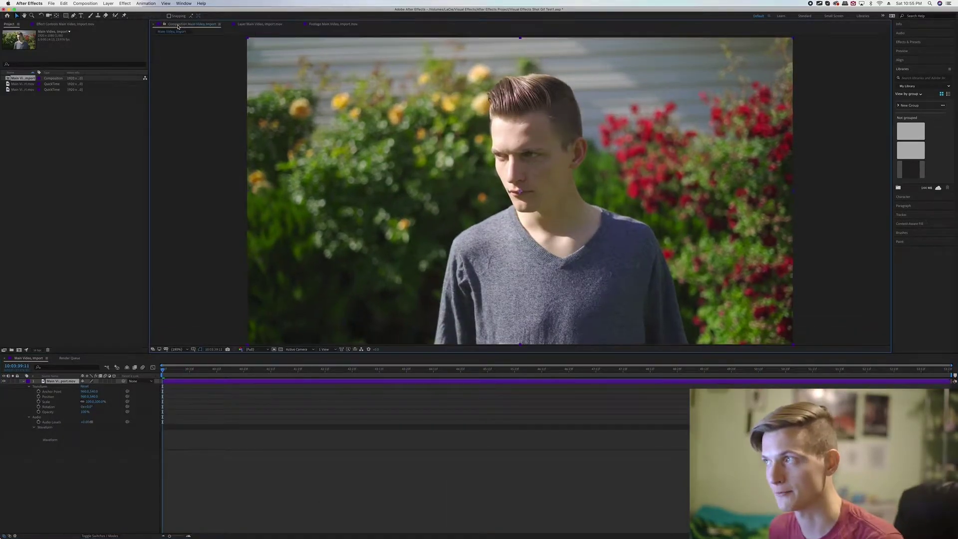
left_click(258, 25)
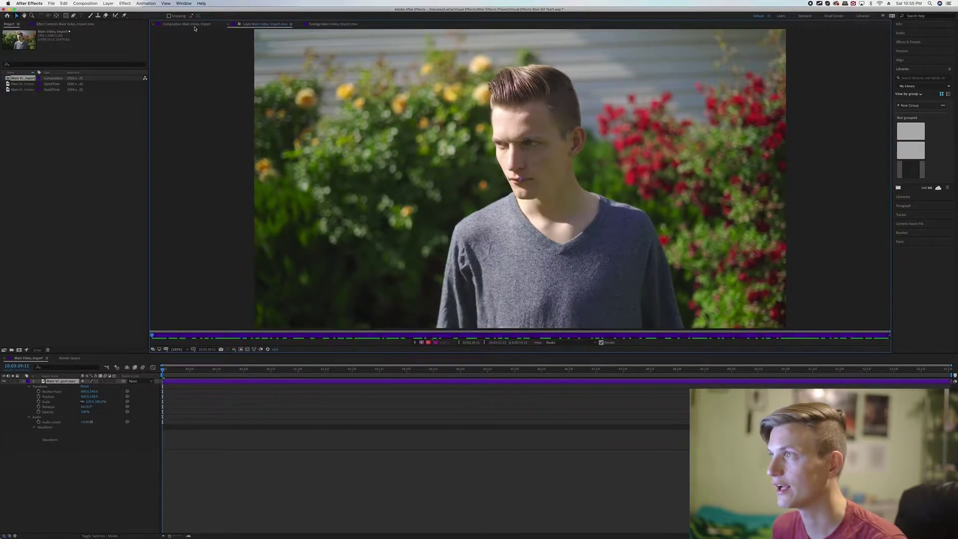
left_click(193, 25)
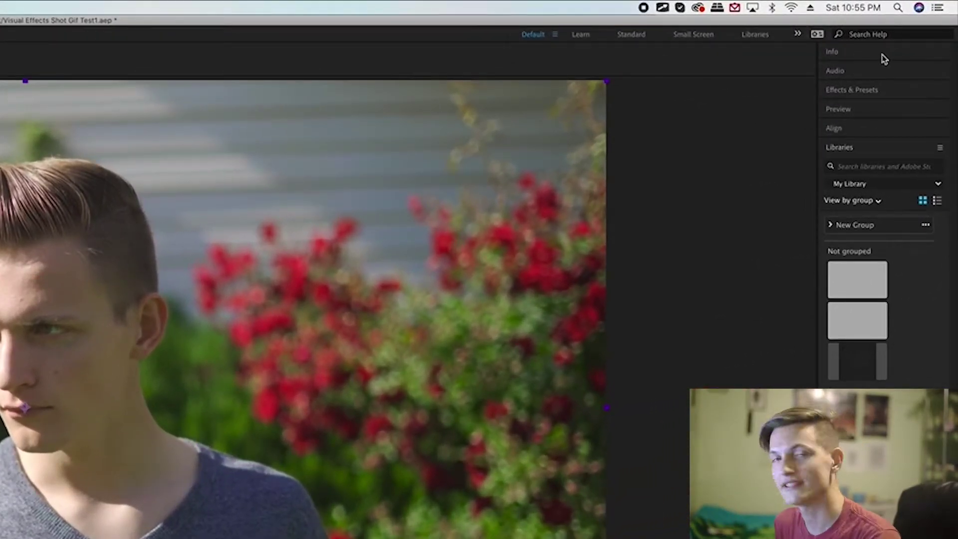
Look through the Info readouts, the Audio levels and the Effects & Presets list
left_click(883, 55)
mouse_move(882, 126)
left_mouse_down()
mouse_move(884, 250)
mouse_move(875, 139)
left_mouse_up()
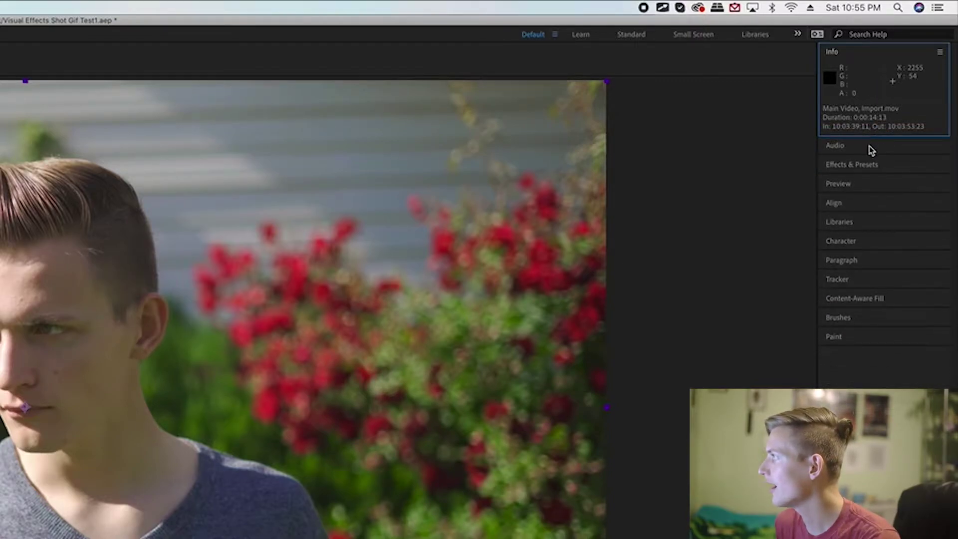
left_click(871, 148)
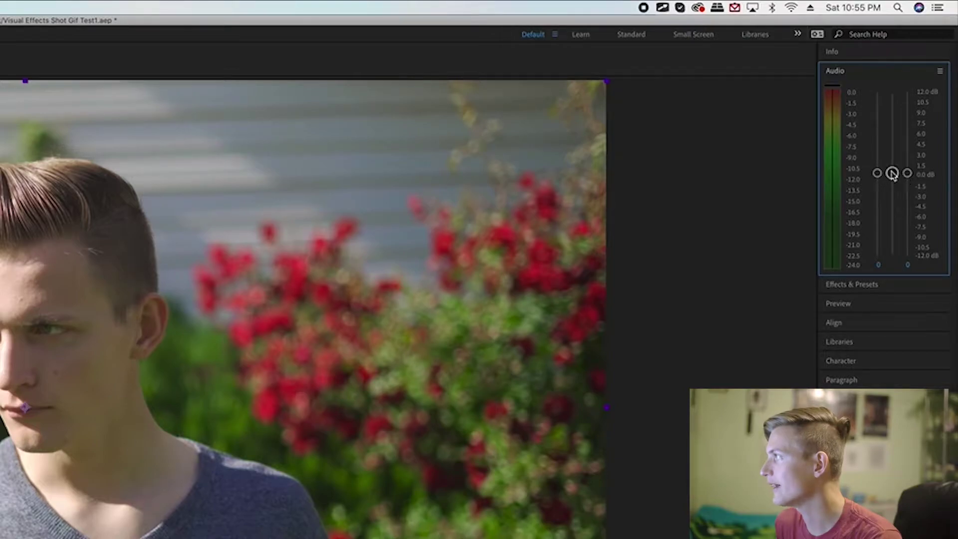
left_click(834, 289)
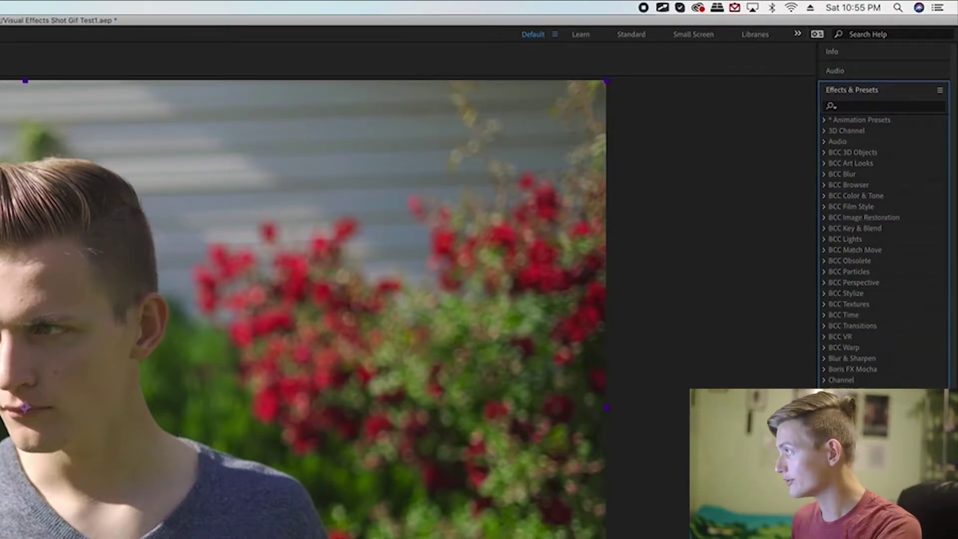
Search the effects and presets for sample terms such as "lock", "la" and "sab"
left_click(855, 108)
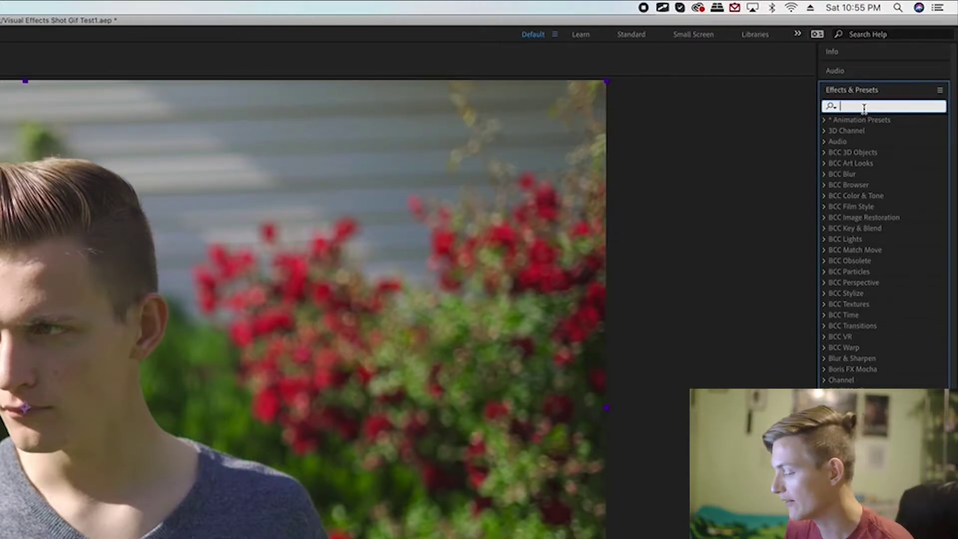
type("glow")
key("BackSpace")
key("BackSpace")
key("BackSpace")
key("BackSpace")
type("la")
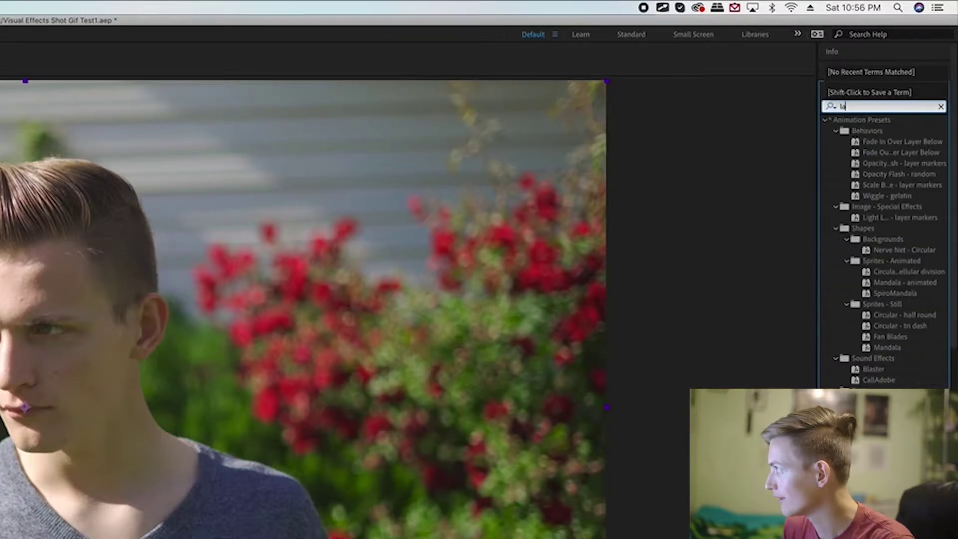
key("BackSpace")
key("BackSpace")
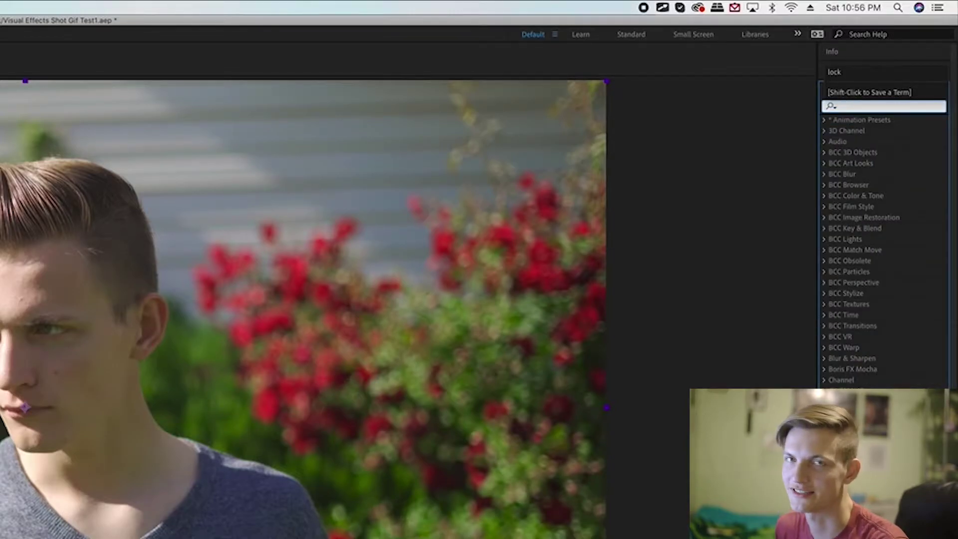
type("sab")
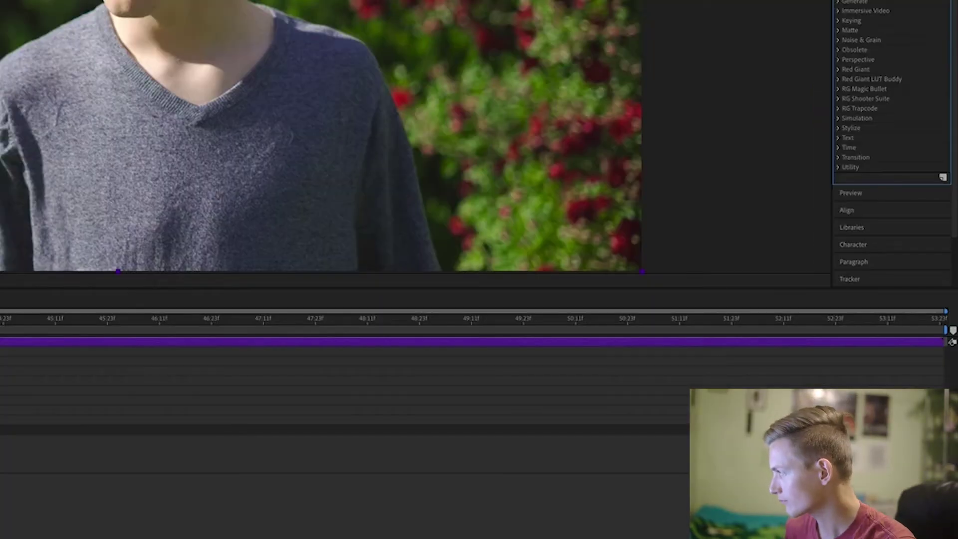
Open the Preview settings and play and stop the composition using both the shortcut and the playback controls
left_click(891, 195)
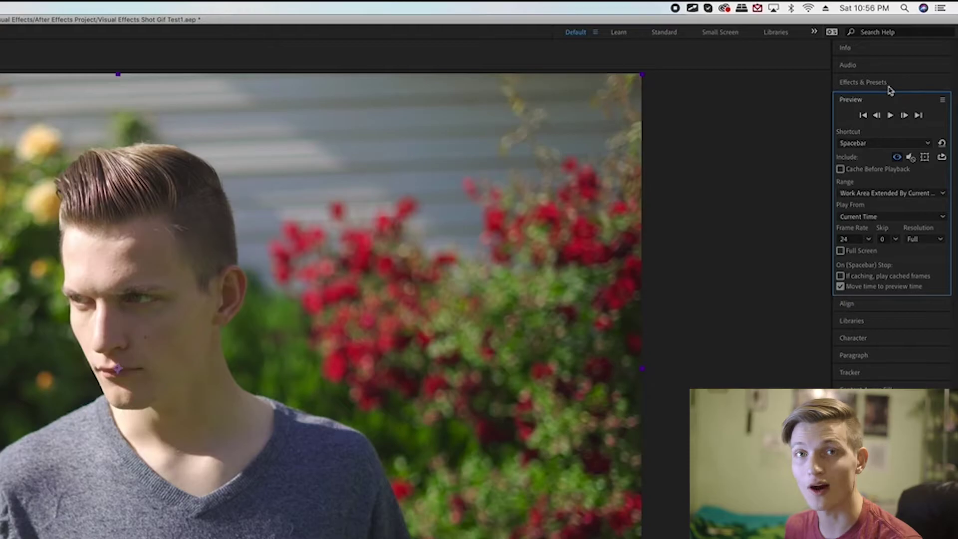
left_click(333, 371)
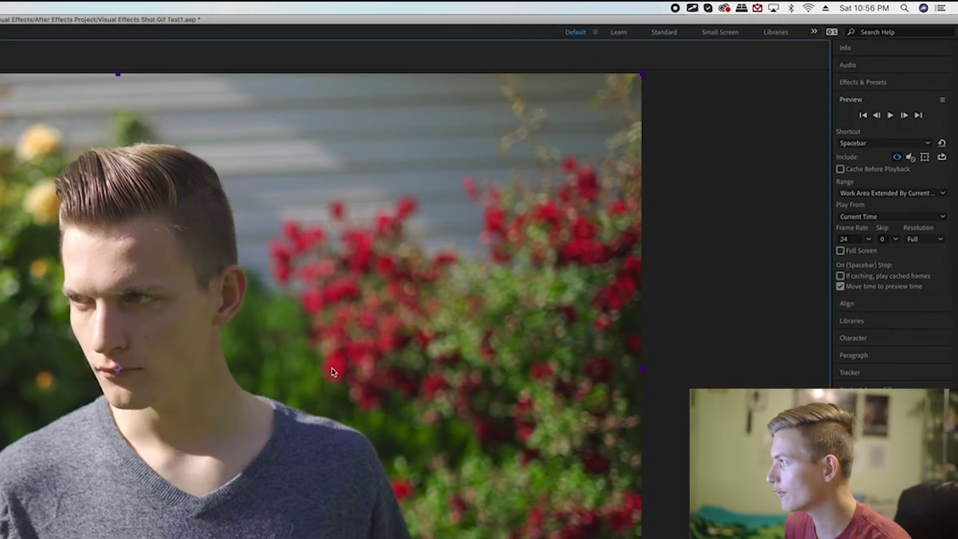
key("space")
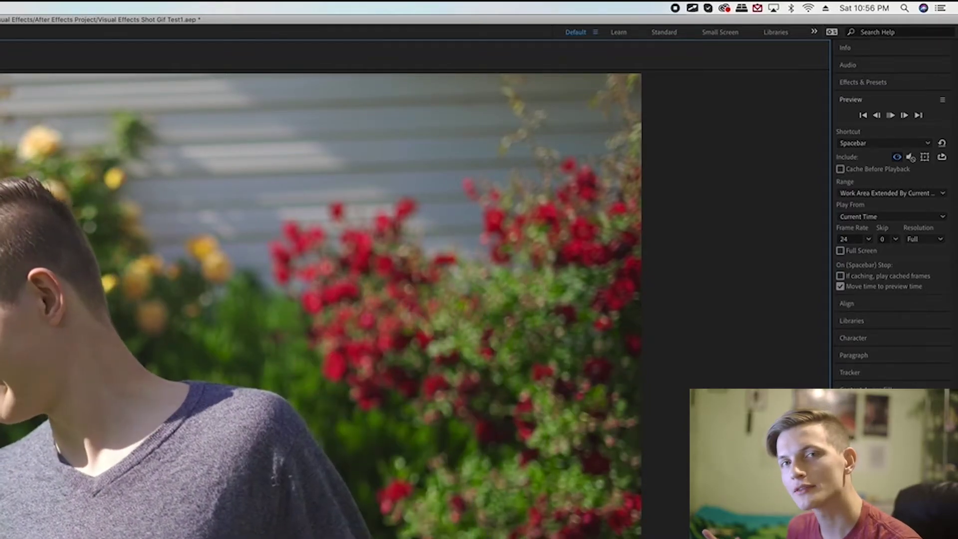
left_click(892, 119)
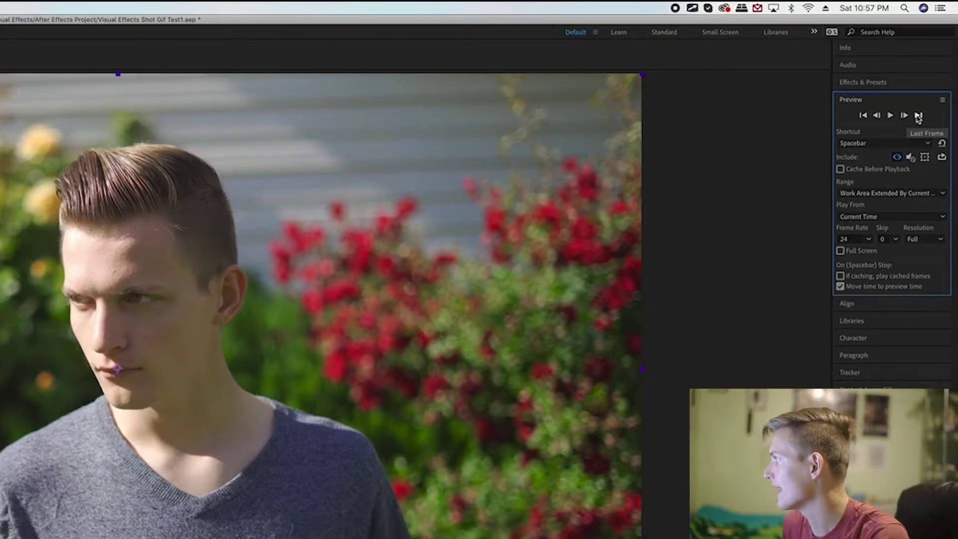
left_click(890, 116)
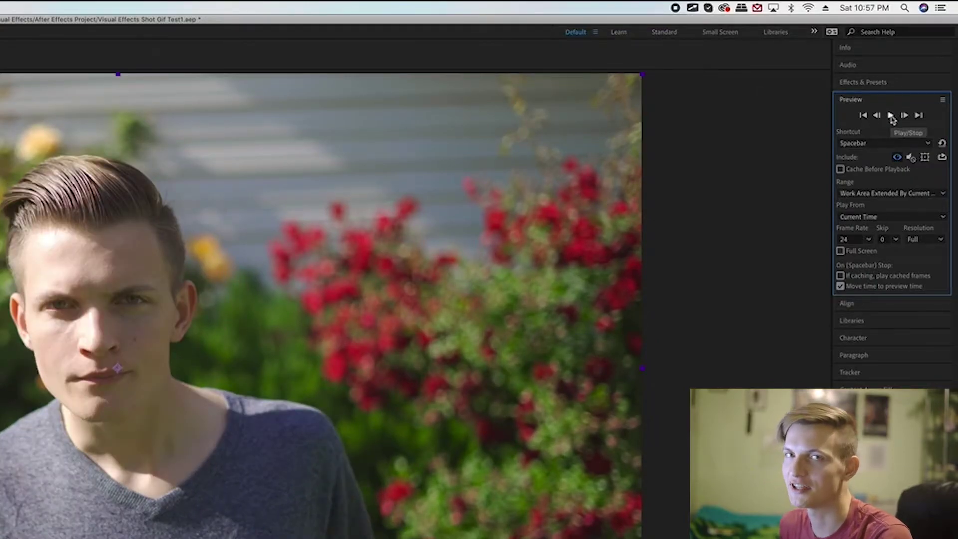
Examine the preview's resolution setting and the available frame-skip values without changing them
left_click(911, 240)
left_click(911, 240)
left_click(898, 240)
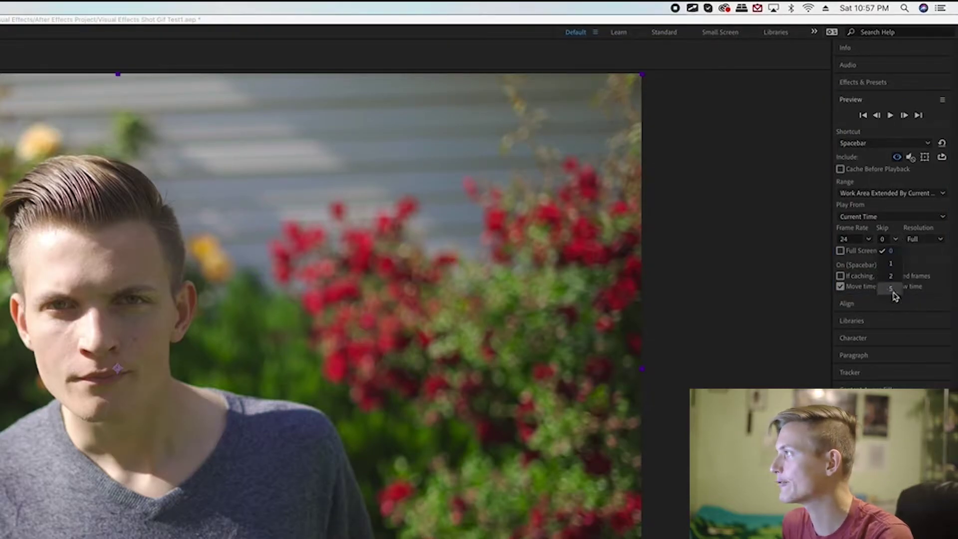
left_click(895, 240)
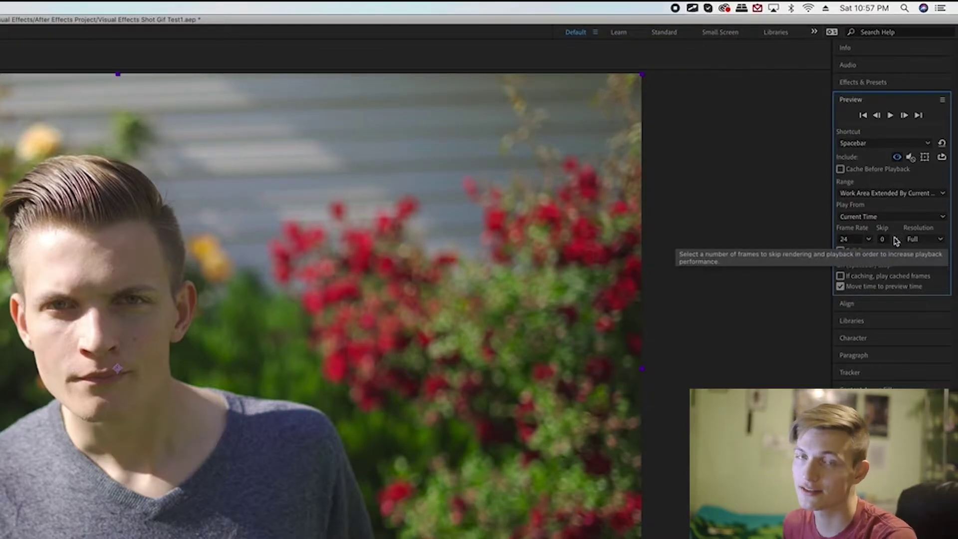
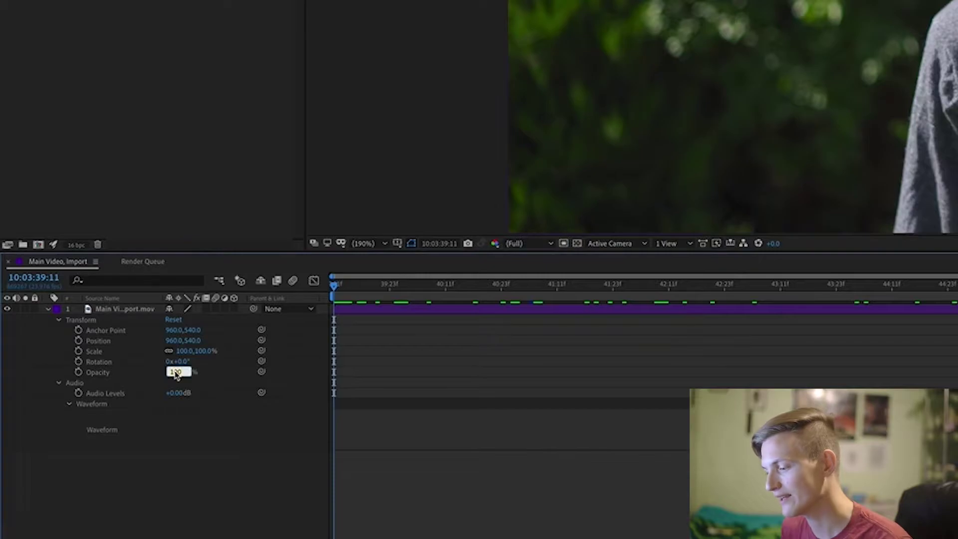
Test the Main Video_Import.mov layer's opacity at 50% and 0%, and restore it to 100%
type("50")
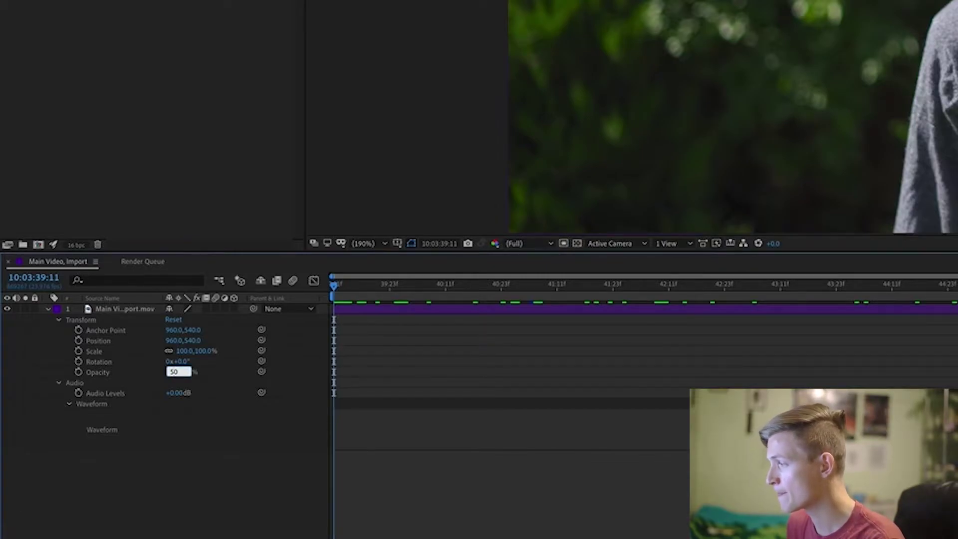
key("Return")
left_click(173, 372)
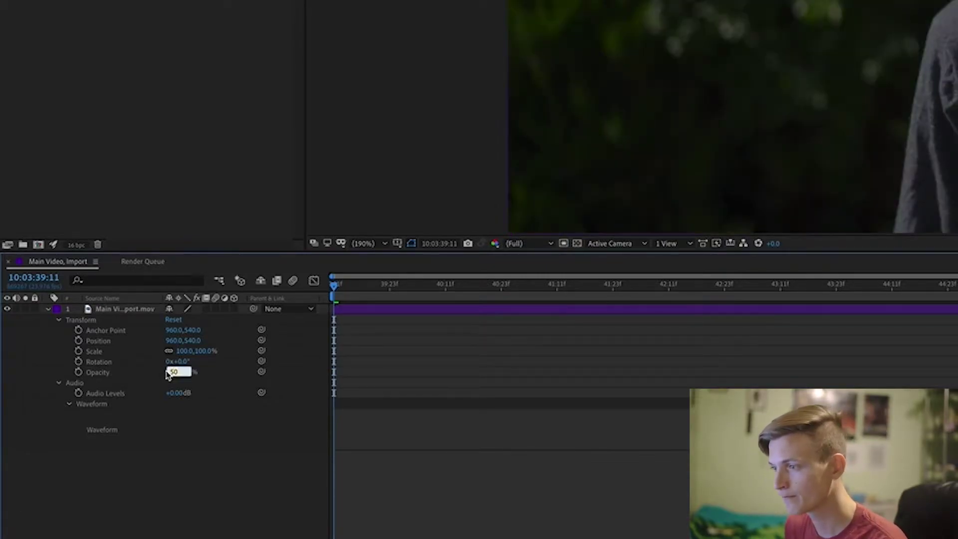
type("0")
key("Return")
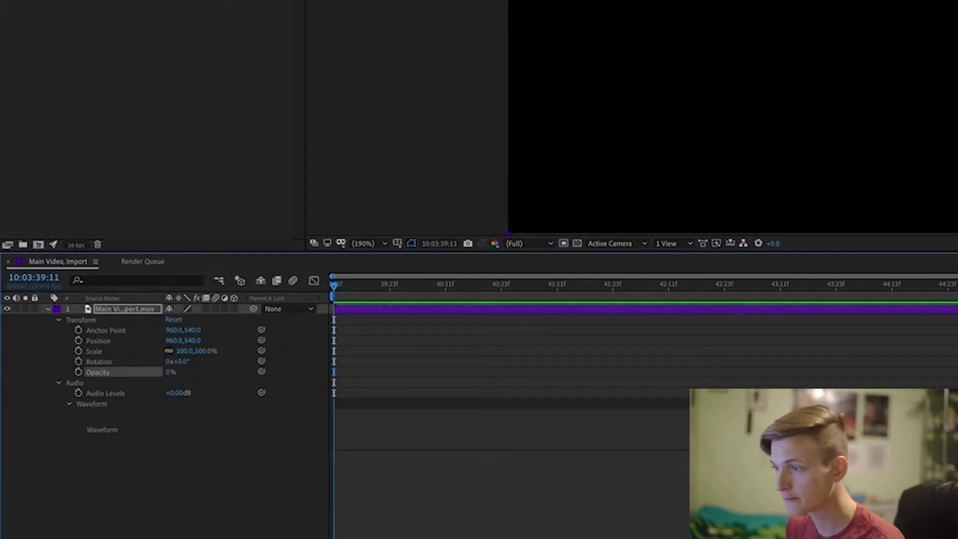
left_click(170, 372)
type("100")
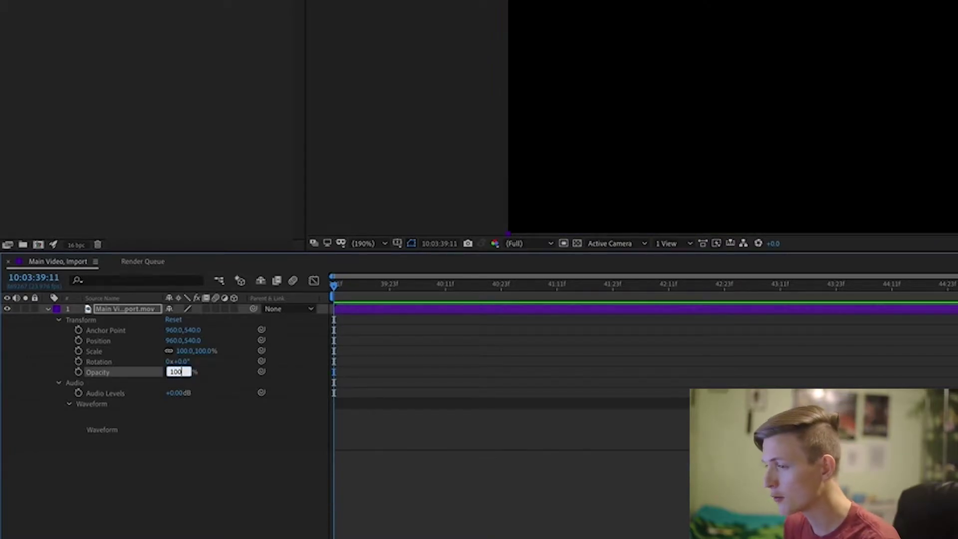
key("Return")
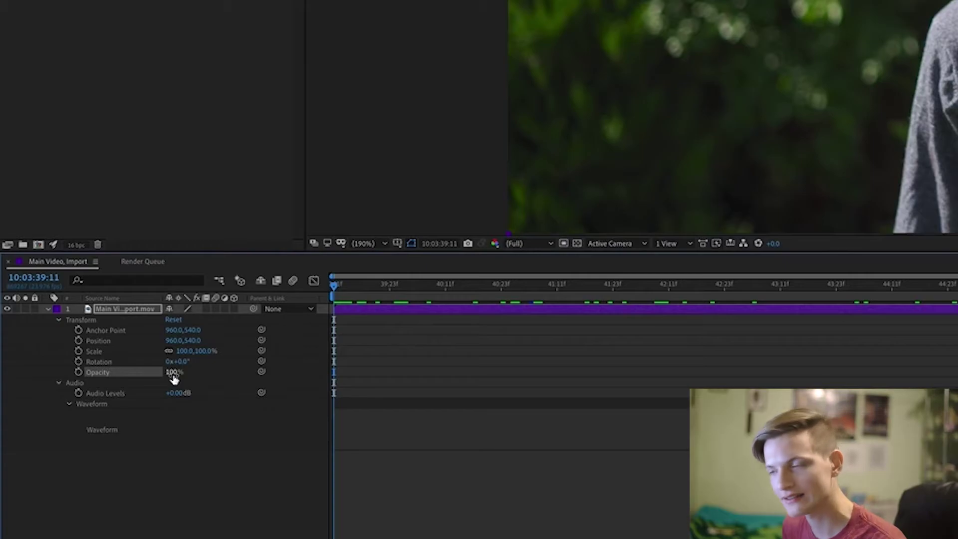
Test the footage layer's opacity and rotation by scrubbing the values, restoring opacity to 100% and rotation to 0°
left_click_drag(174, 376, 170, 376)
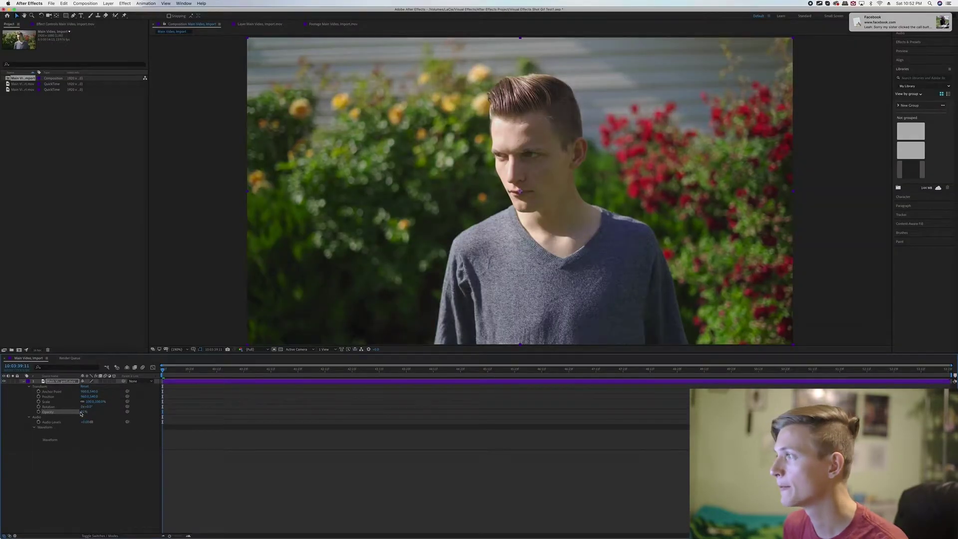
left_click_drag(81, 413, 187, 413)
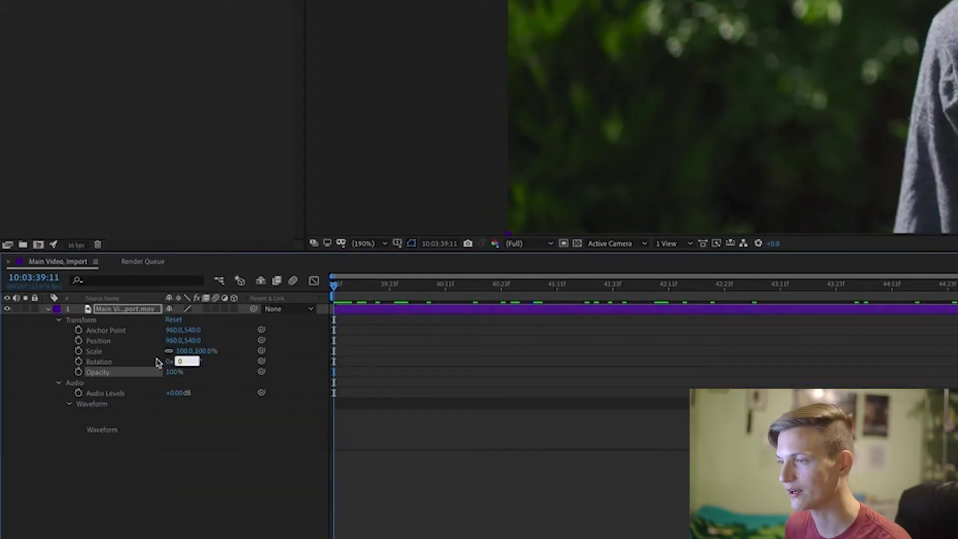
left_click(120, 363)
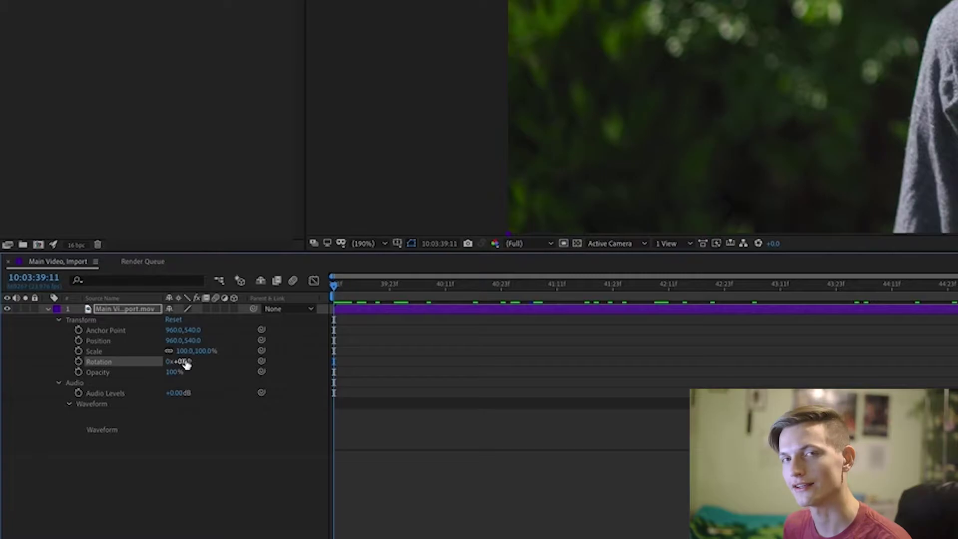
left_click_drag(186, 364, 190, 367)
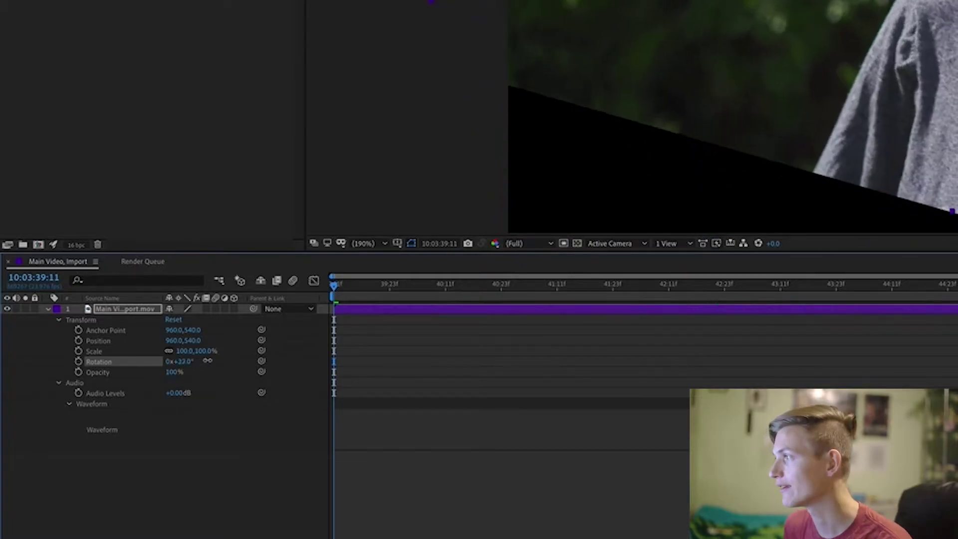
left_click(90, 408)
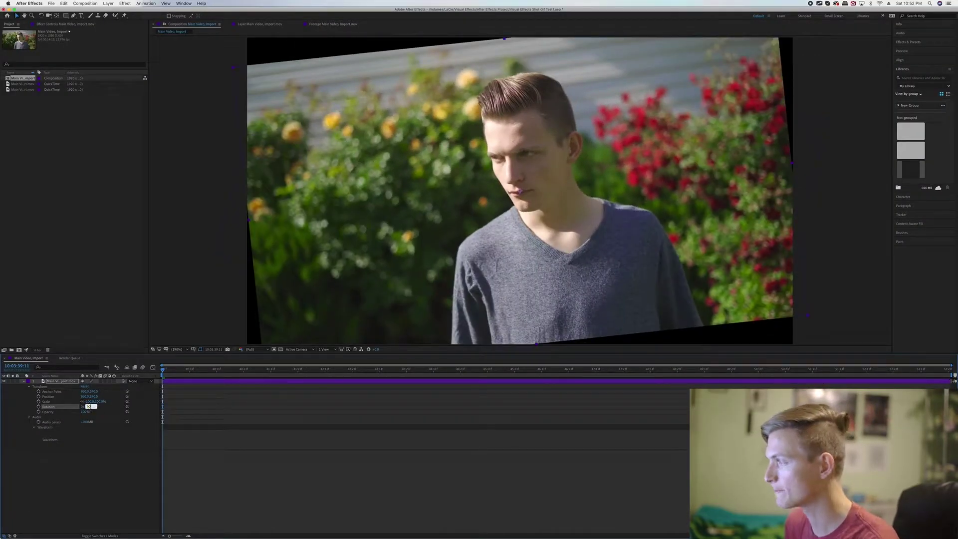
type("0")
key("Return")
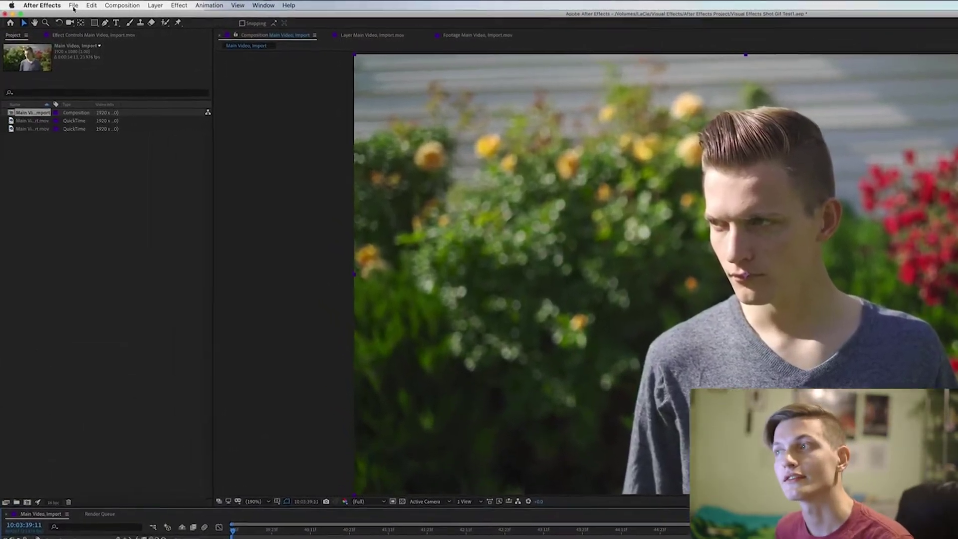
left_click(51, 4)
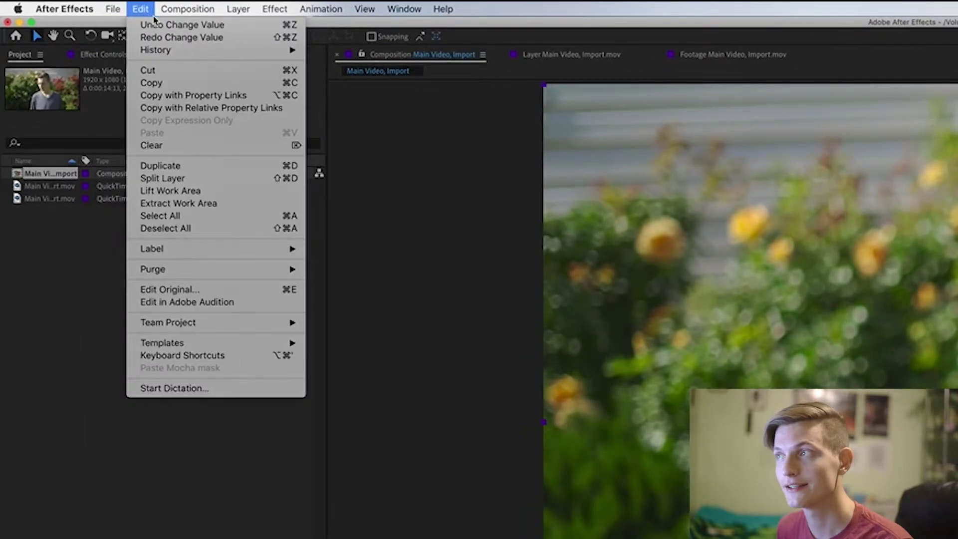
mouse_move(163, 15)
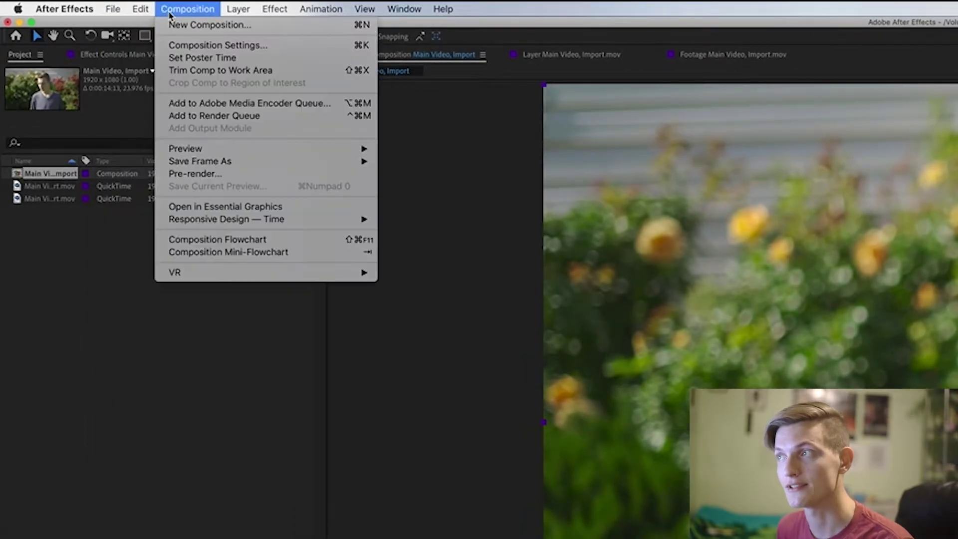
mouse_move(289, 11)
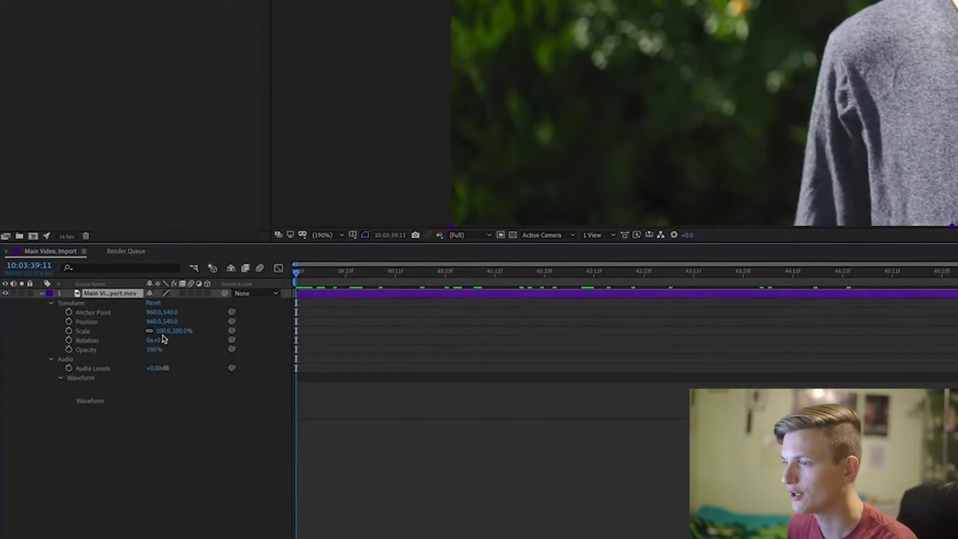
Try changing the footage layer's scale and position values, and undo the changes
left_click_drag(174, 330, 254, 310)
key("ctrl+z")
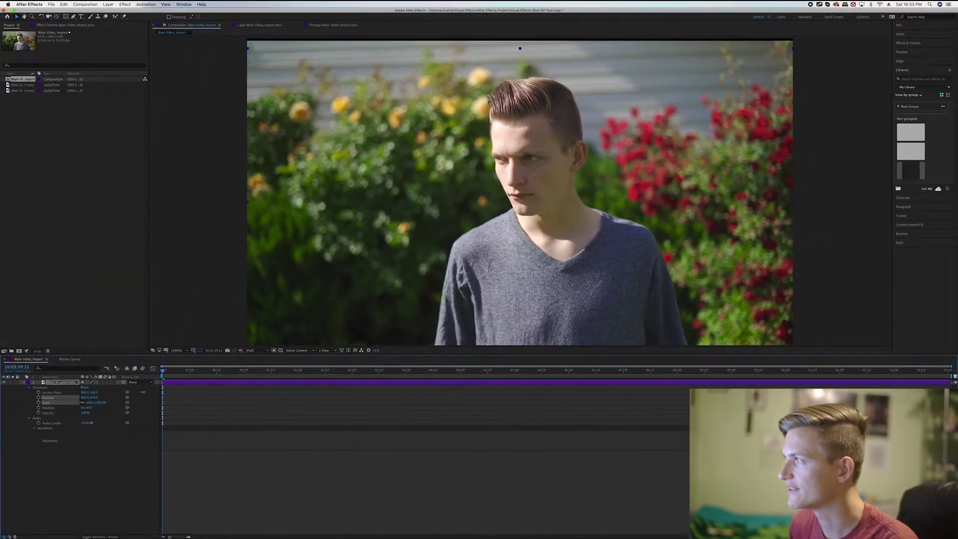
mouse_move(426, 140)
left_mouse_down()
mouse_move(426, 196)
mouse_move(426, 118)
mouse_move(426, 137)
left_mouse_up()
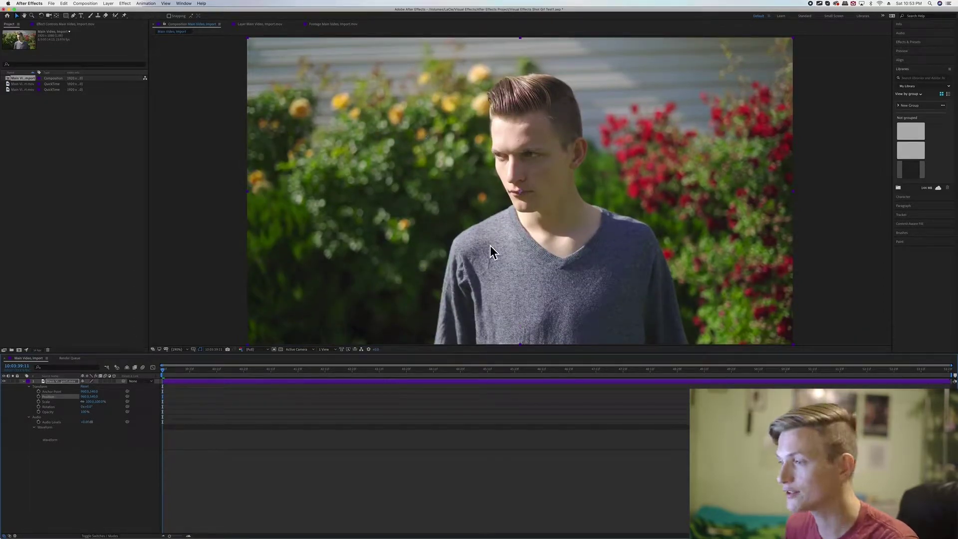
Move the footage freely in the composition view and shrink it by its corner handle, then undo these transforms
left_click(54, 383)
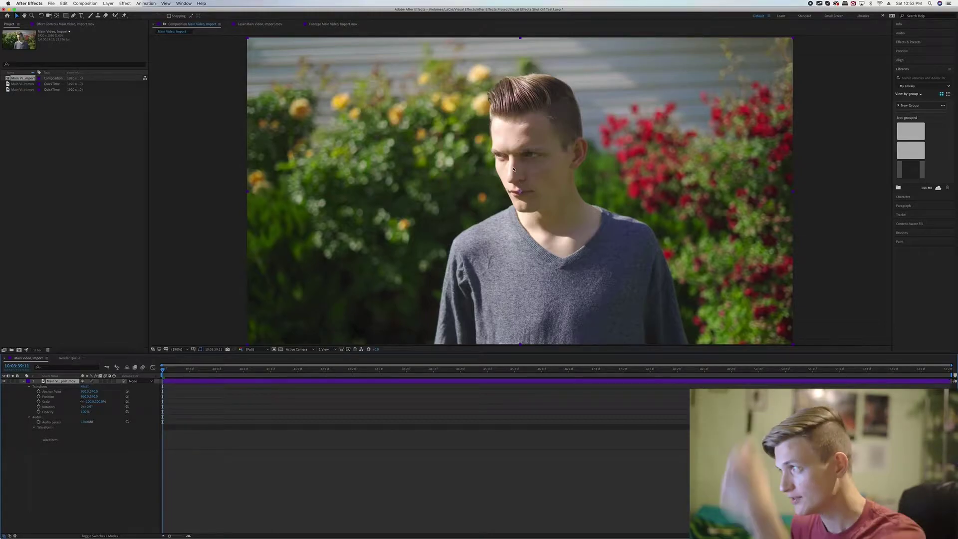
left_click_drag(513, 168, 480, 187)
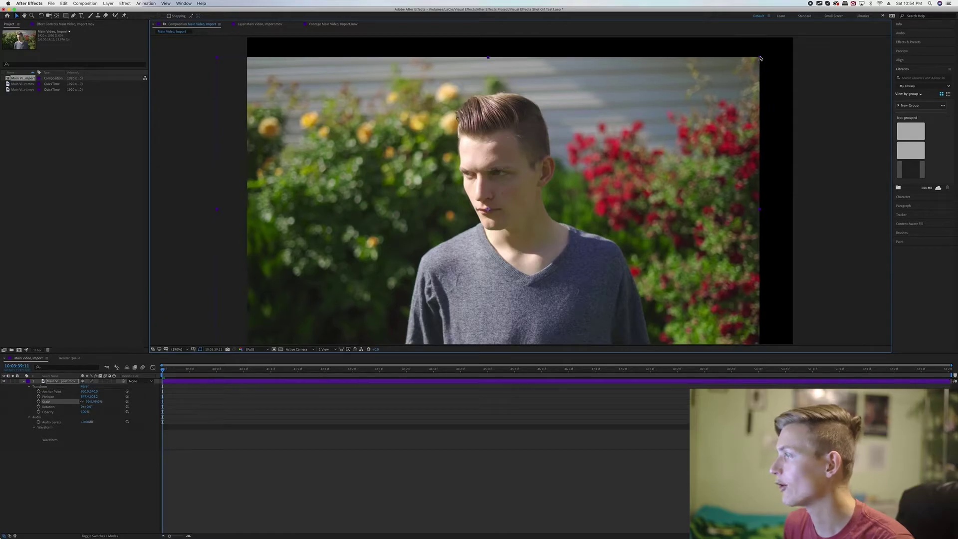
left_click_drag(760, 58, 710, 69)
mouse_move(685, 201)
left_mouse_down()
mouse_move(734, 175)
mouse_move(775, 186)
mouse_move(693, 208)
left_mouse_up()
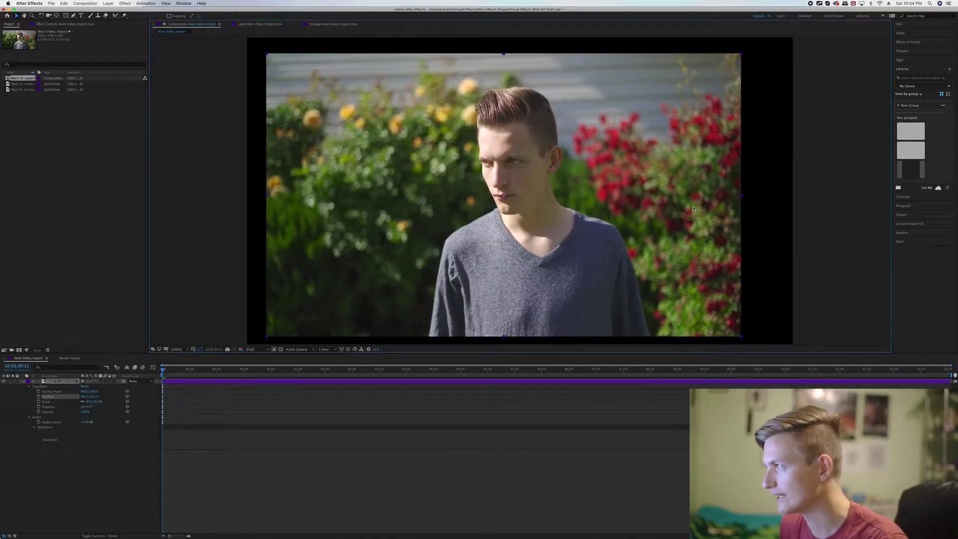
key("super+z")
key("super+z")
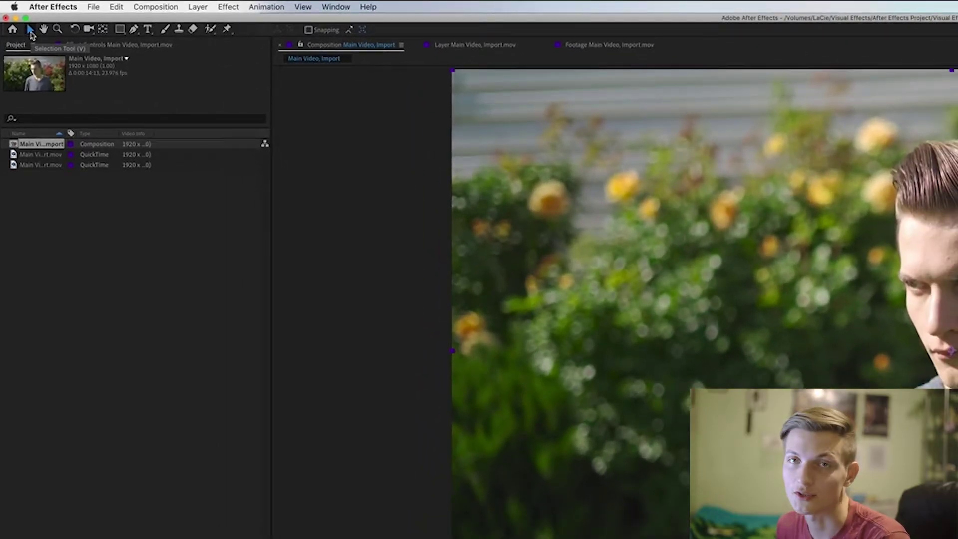
Try the Selection tool in the composition view, and pan the view around with the Hand tool
left_click(30, 31)
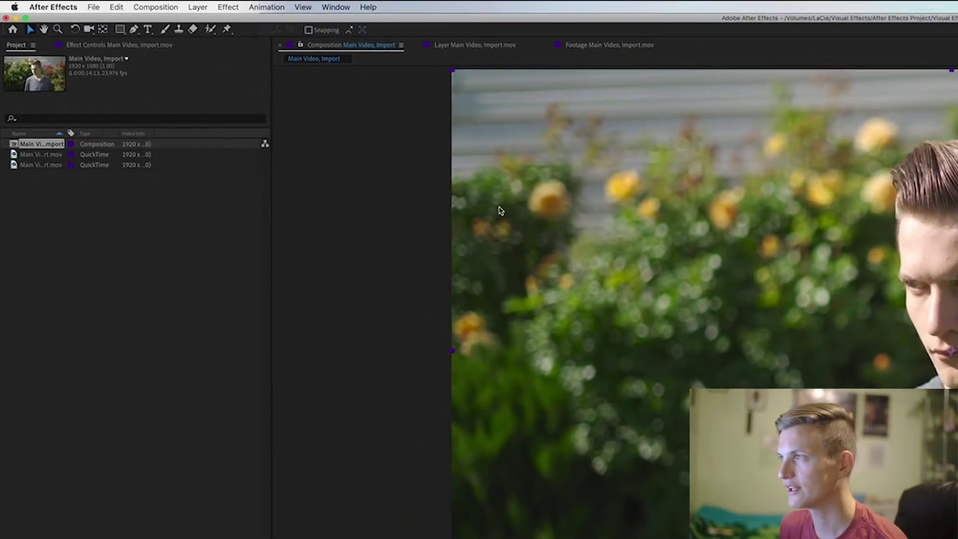
left_click(439, 197)
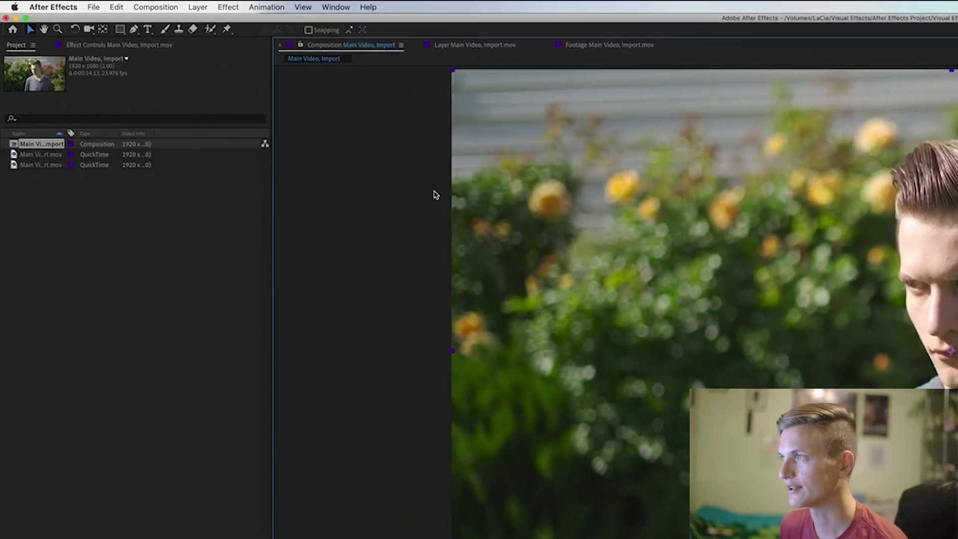
left_click(43, 30)
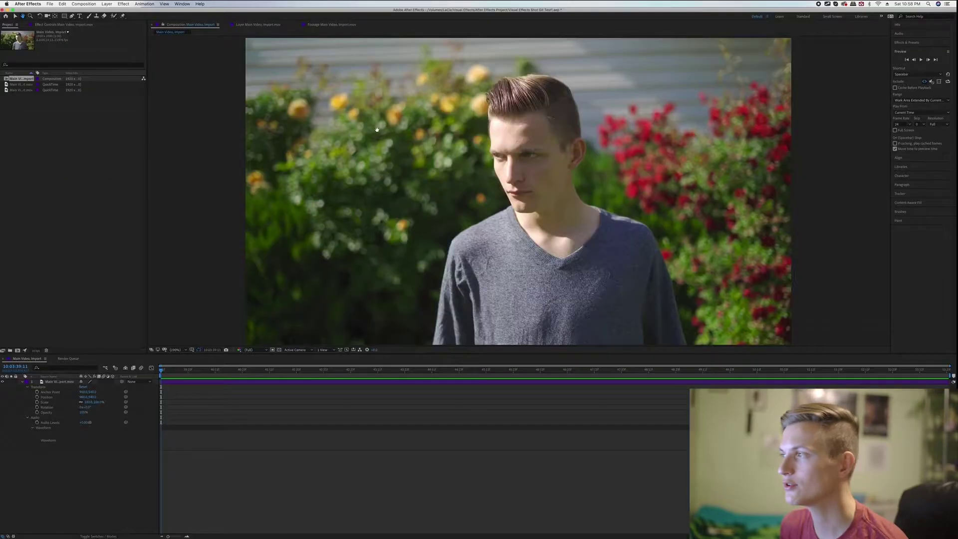
left_click_drag(429, 127, 442, 171)
left_click_drag(647, 150, 665, 78)
left_click_drag(609, 105, 602, 110)
Magnify the man's face and neck closely with the Zoom tool, and return the view to the whole frame
left_click(31, 15)
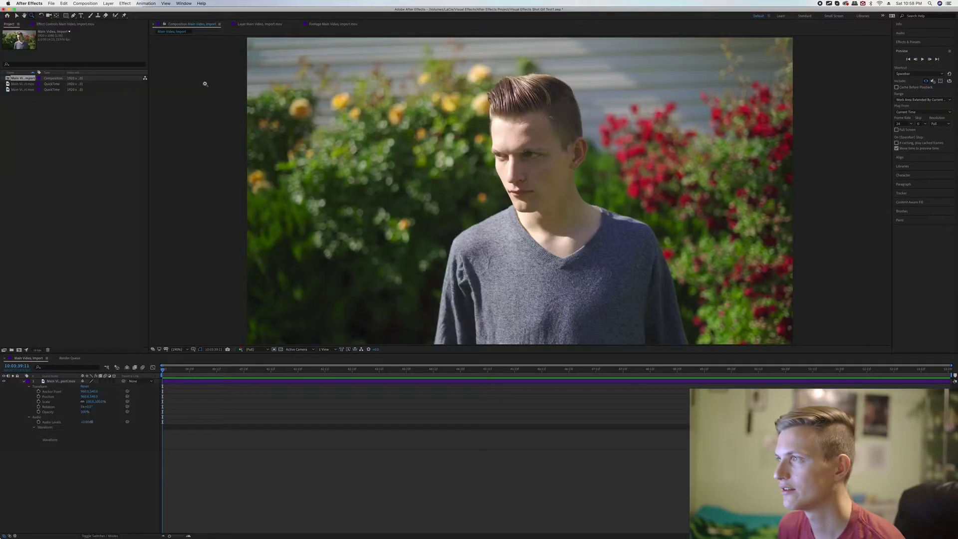
left_click(205, 81)
left_click(732, 264)
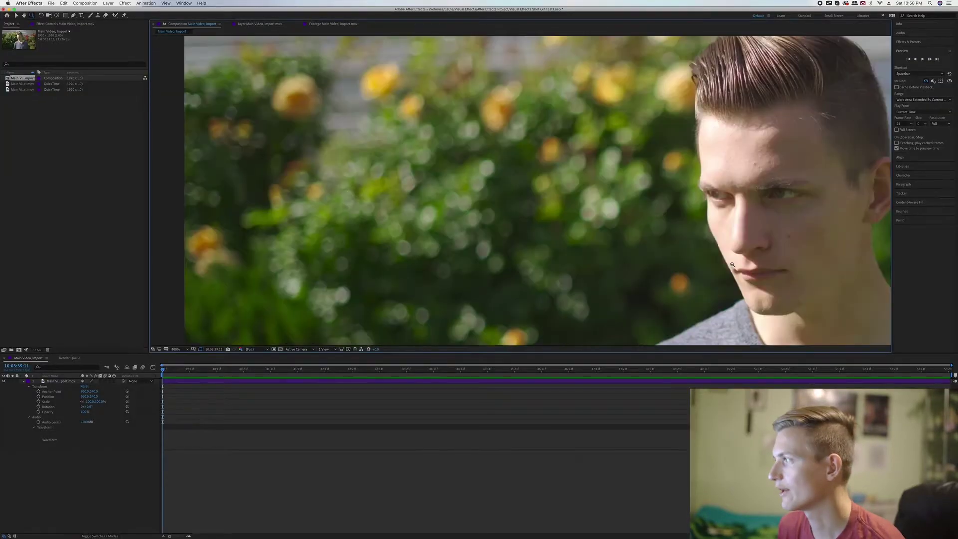
left_click(732, 264)
left_click(732, 264)
left_click(319, 289)
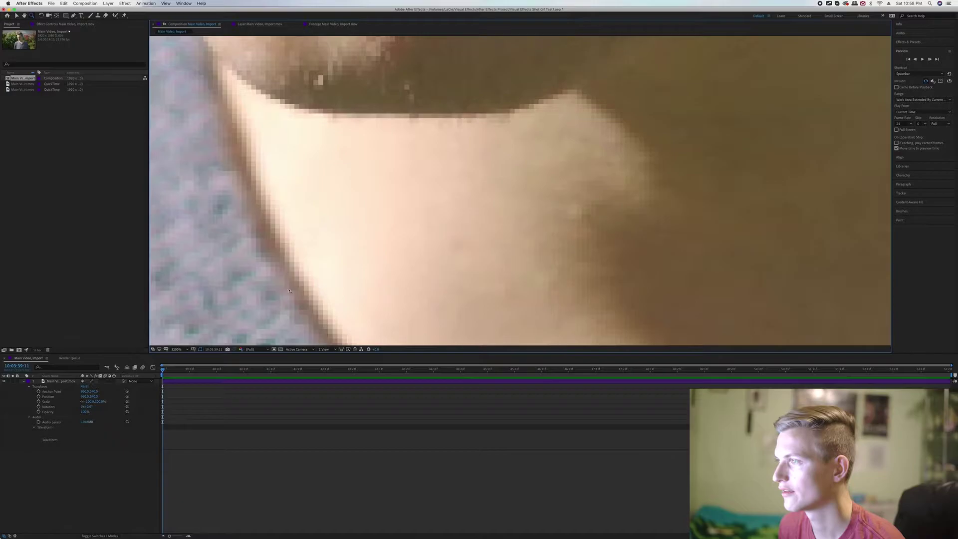
left_click(185, 350)
left_click(184, 357)
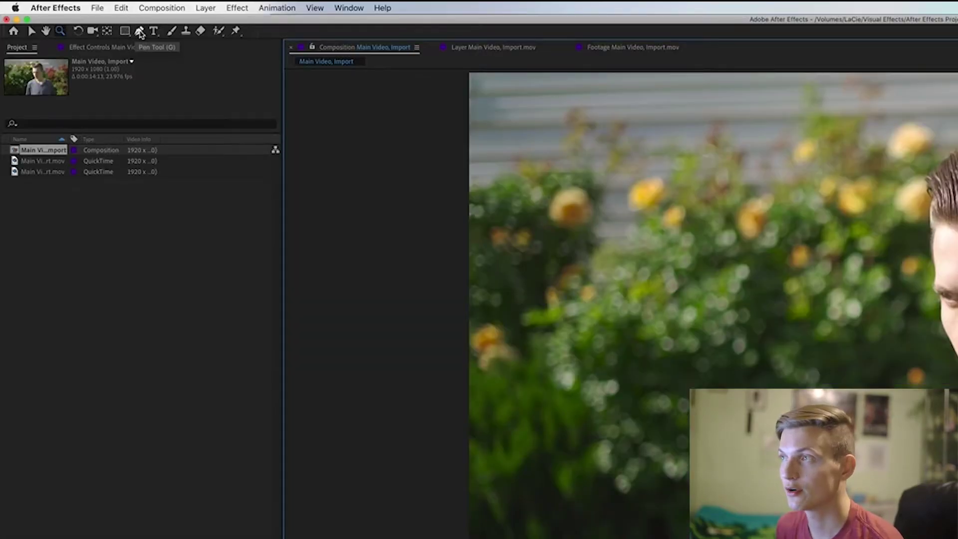
Draw a closed red-filled curved shape over the man's face with the Pen tool, and delete its shape layer
left_click(140, 32)
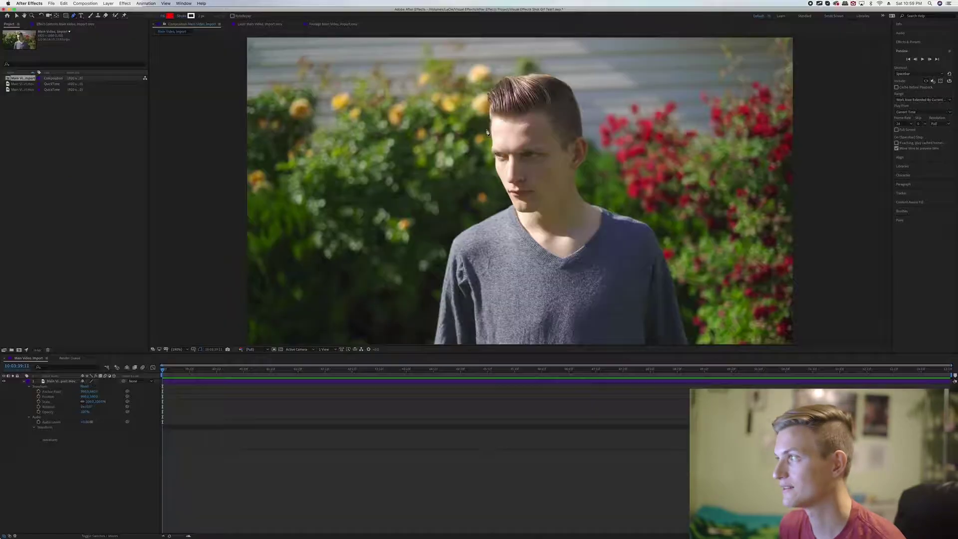
left_click(903, 239)
left_click(913, 321)
left_click(510, 226)
left_click(551, 148)
left_click(492, 128)
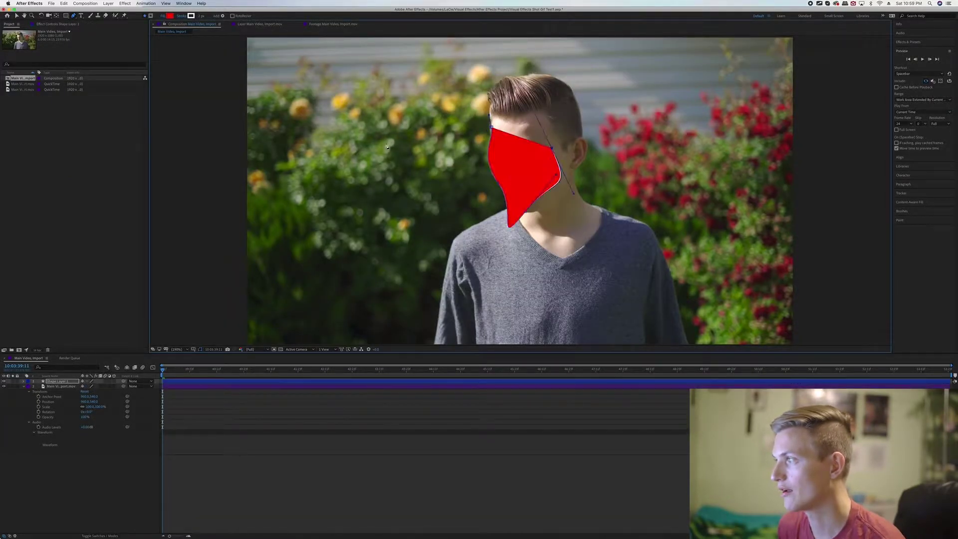
left_click(55, 382)
key("Delete")
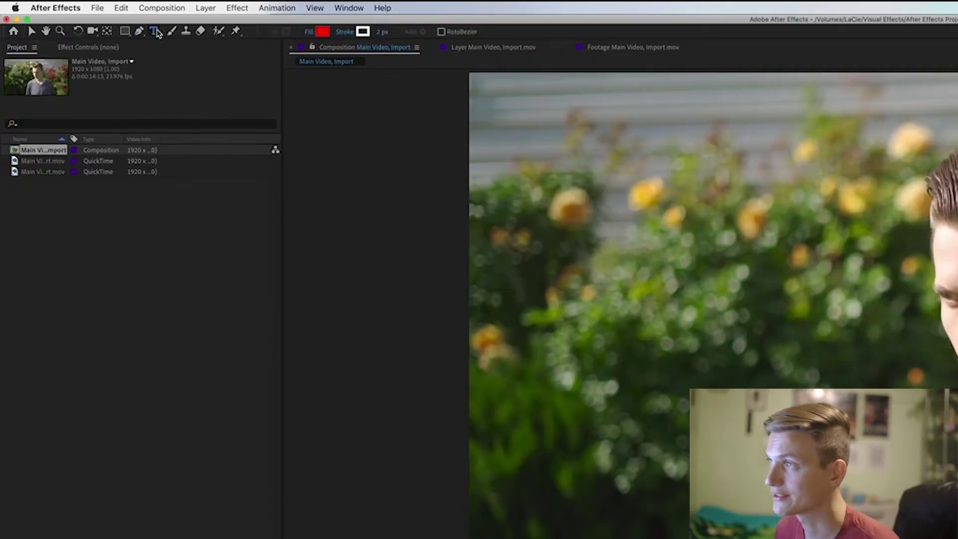
Add the text "im weird." to the composition and move it down across the man's chest
left_click(81, 15)
left_click(388, 204)
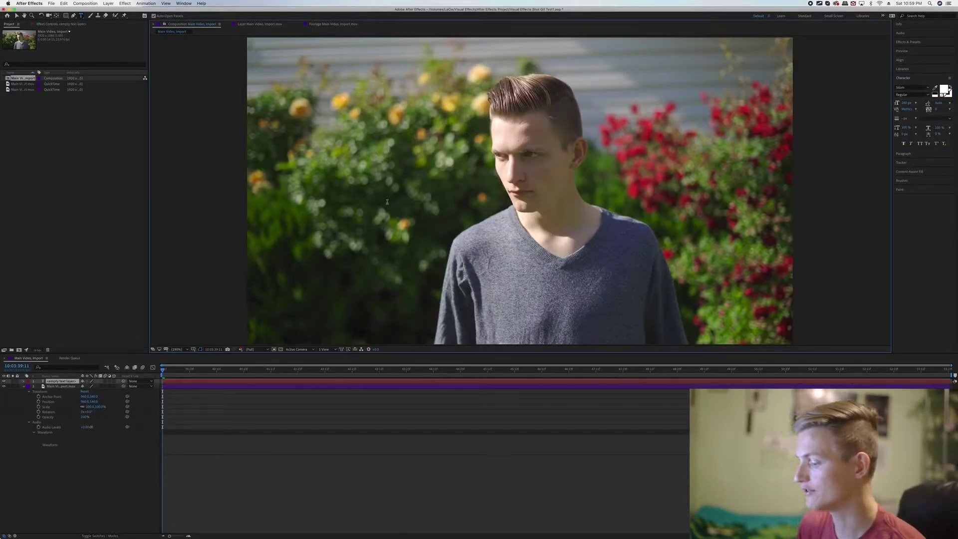
type("HI")
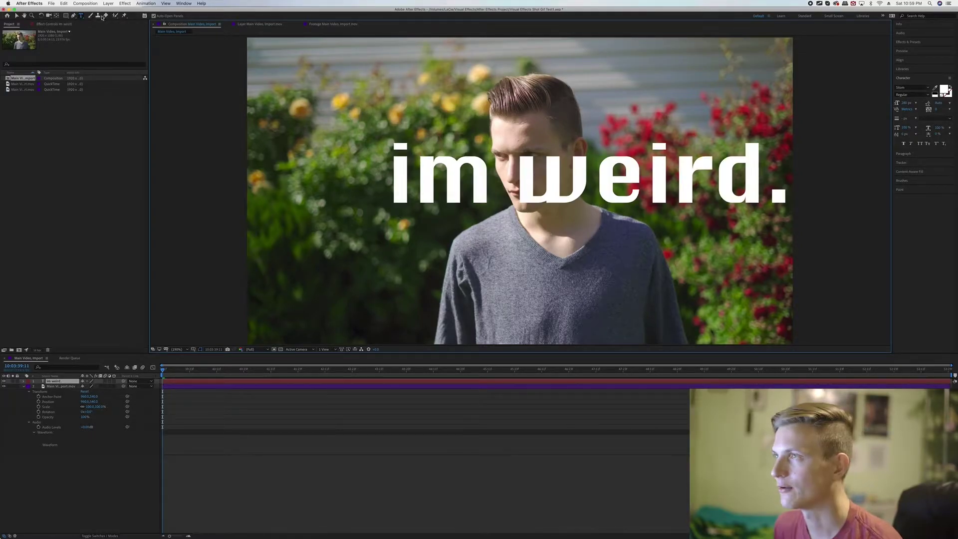
left_click(18, 15)
left_click_drag(524, 189, 486, 270)
Move the "im weird." text layer beneath the footage layer, and put it back on top of the stack
left_click(52, 382)
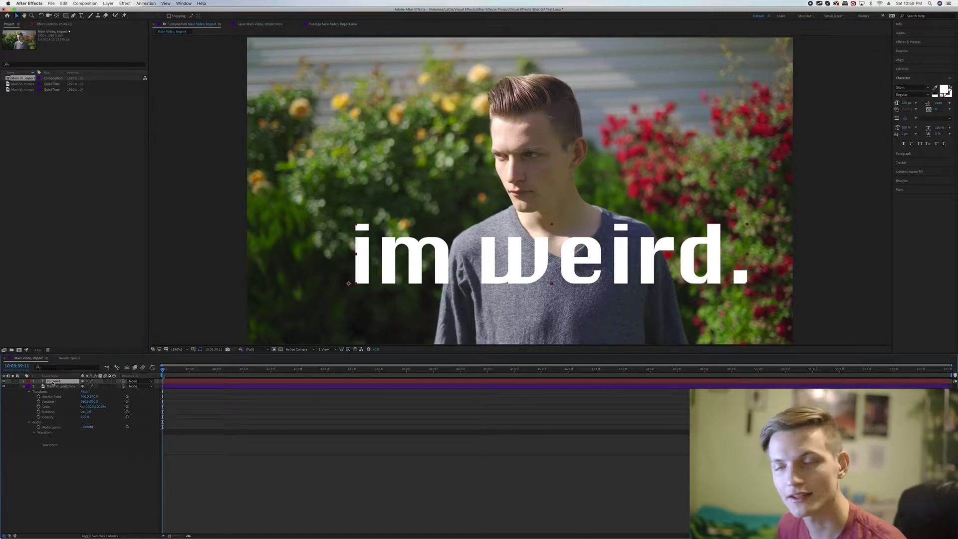
left_click(63, 387)
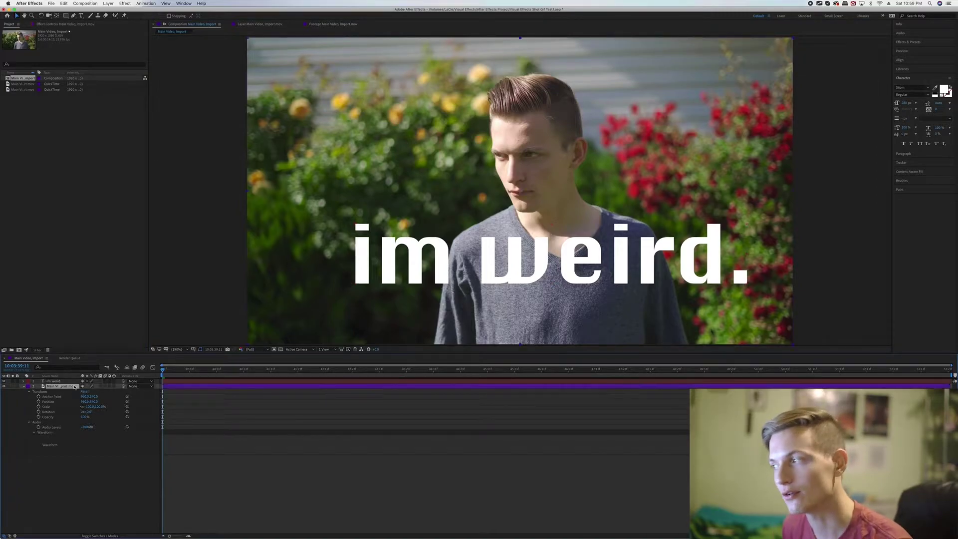
left_click(71, 380)
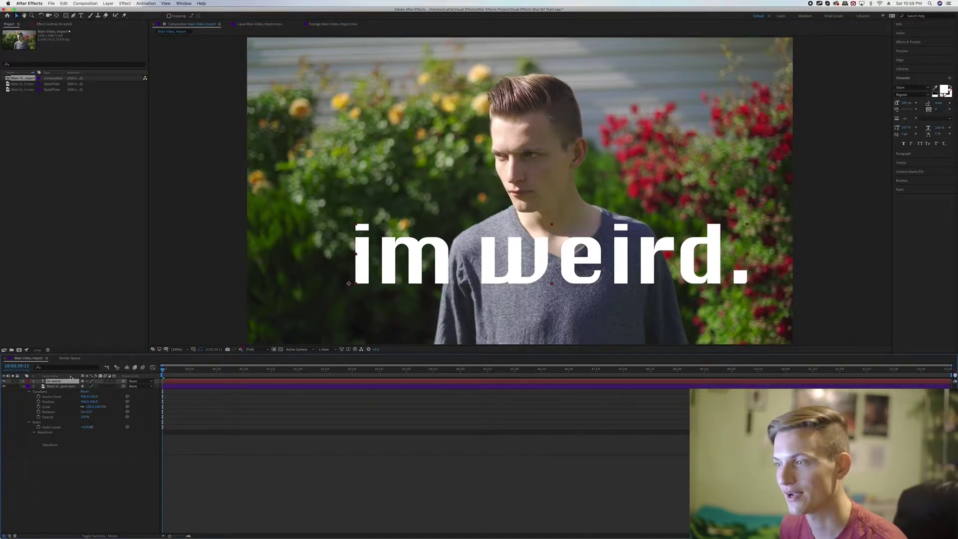
left_click_drag(72, 378, 83, 511)
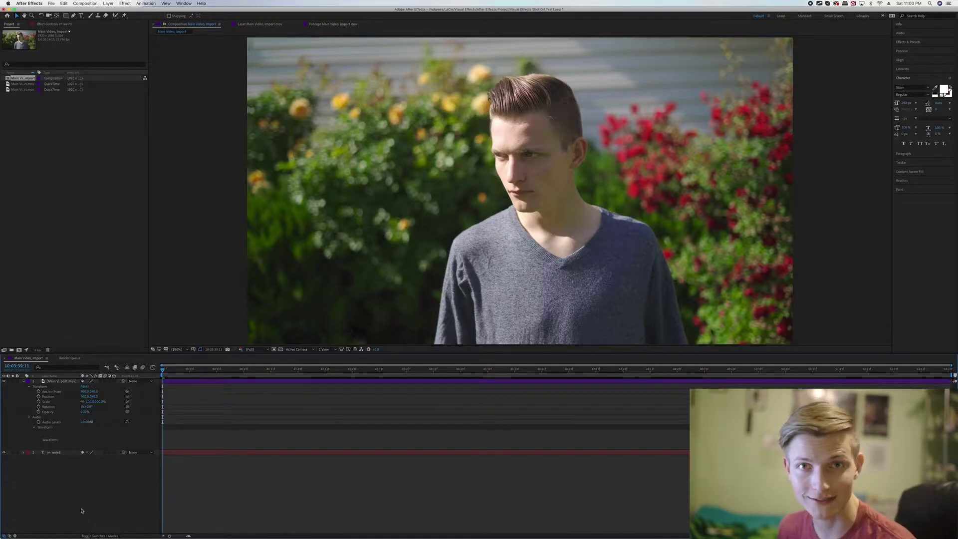
left_click(53, 453)
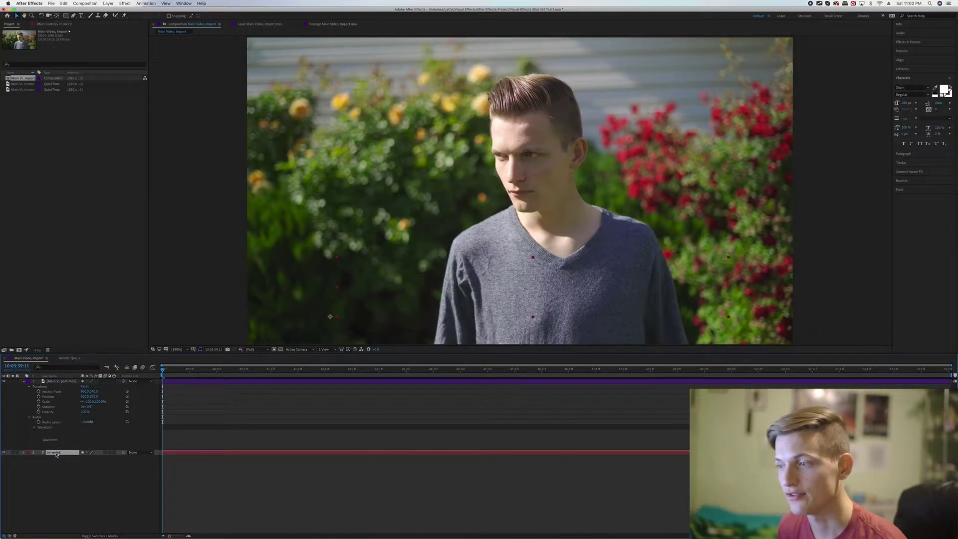
left_click_drag(58, 455, 72, 381)
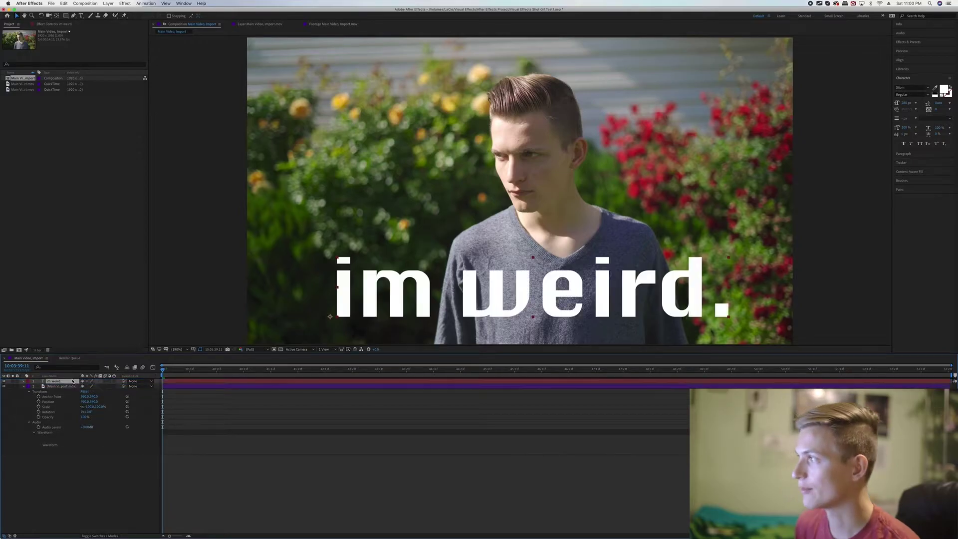
Open the Preview controls and play the composition with the text over the footage
left_click(911, 52)
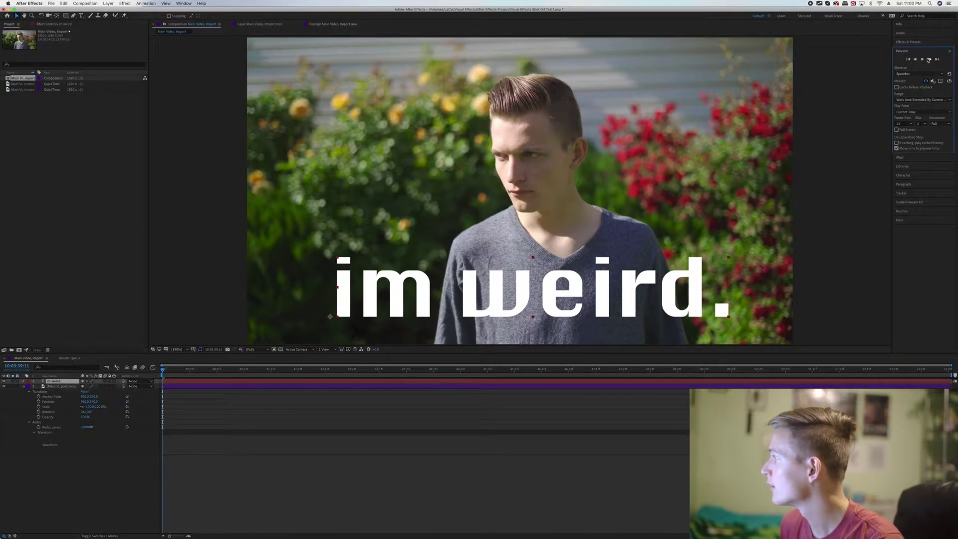
left_click(923, 61)
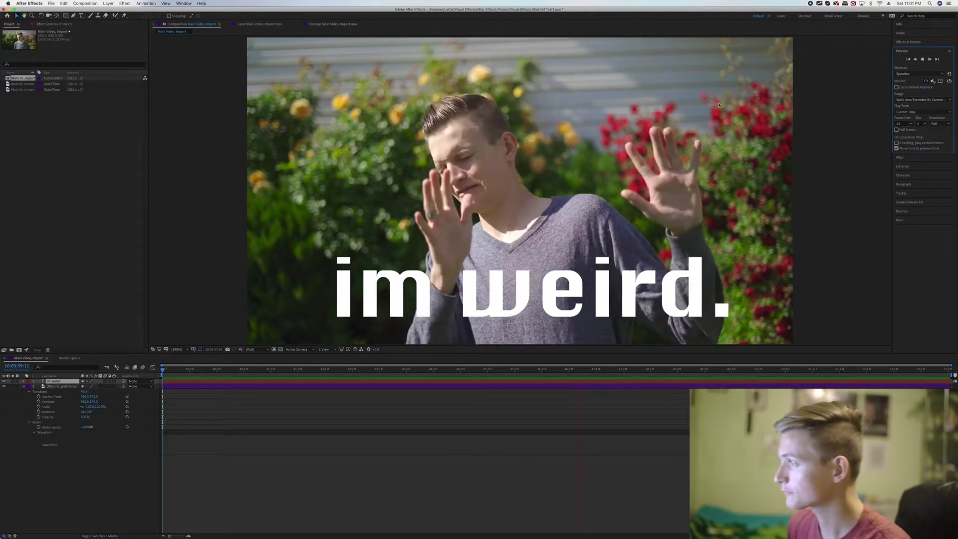
Stop the playback of the composition and save the project
left_click(921, 59)
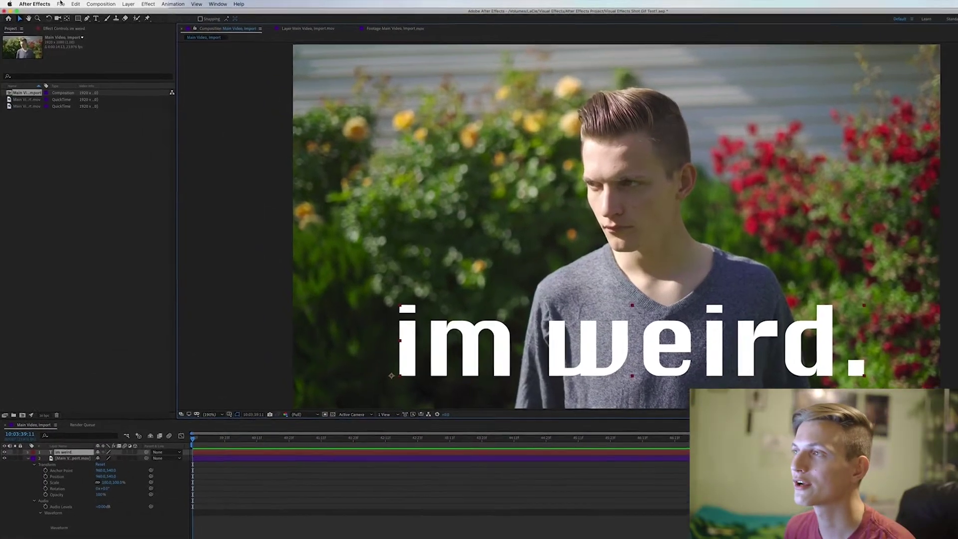
left_click(51, 3)
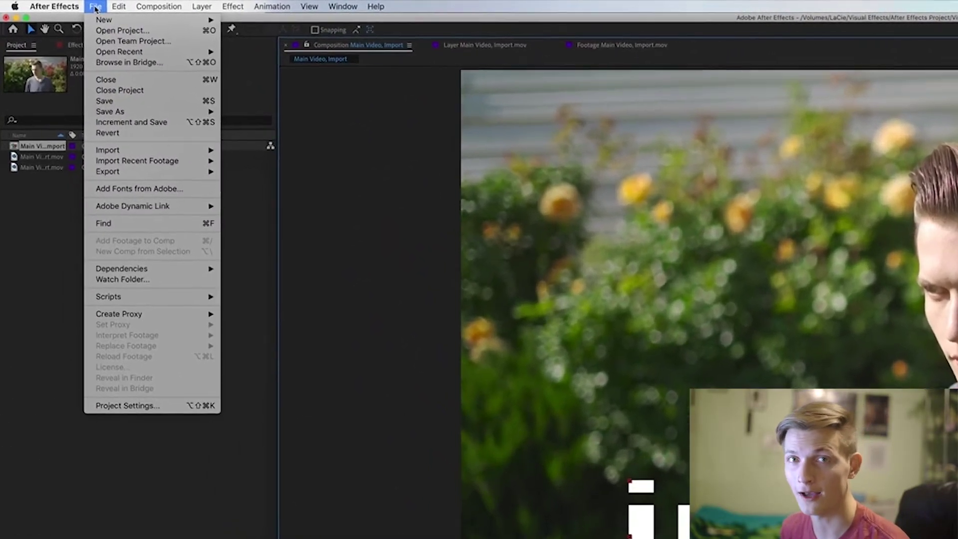
left_click(105, 101)
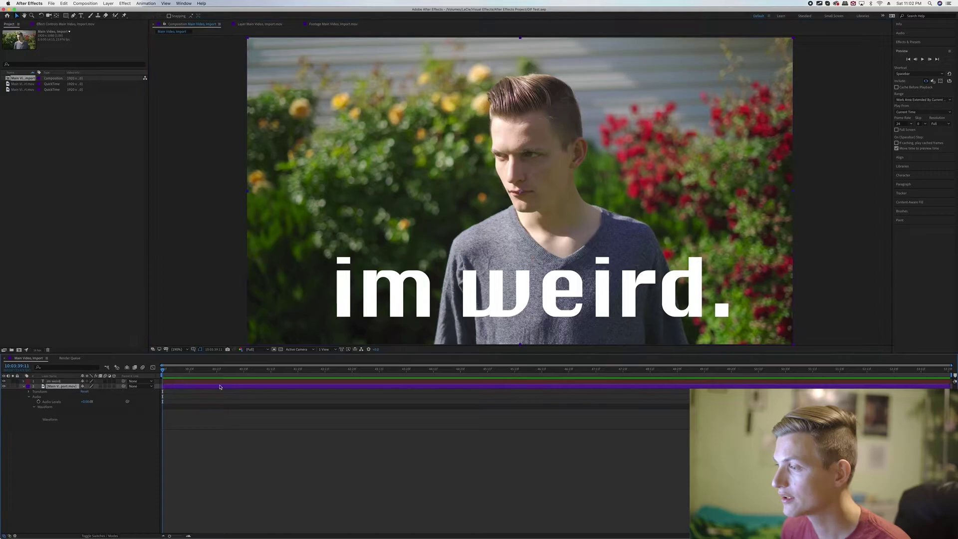
Collapse the footage layer's properties and reveal the "im weird." text layer's Transform properties, keeping Path Options and More Options collapsed
left_click(26, 387)
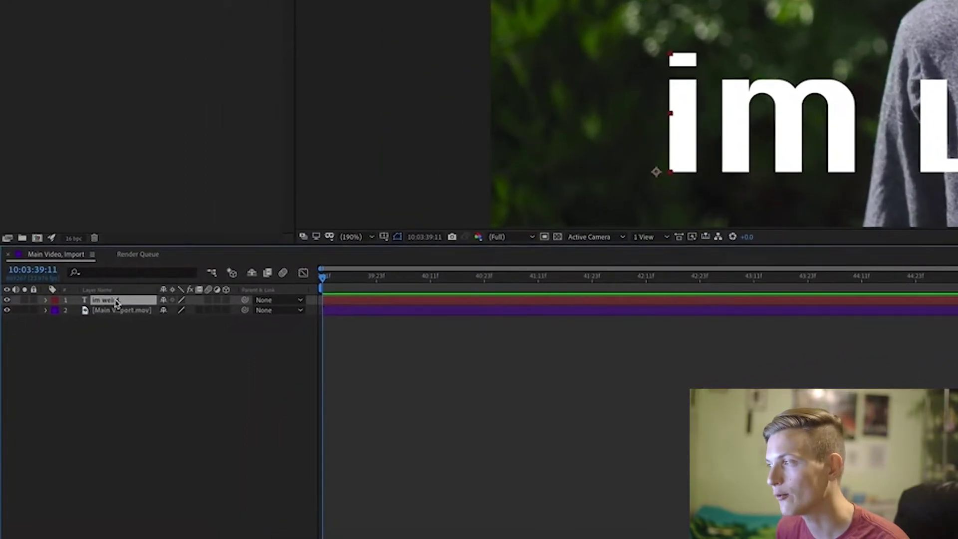
left_click(45, 300)
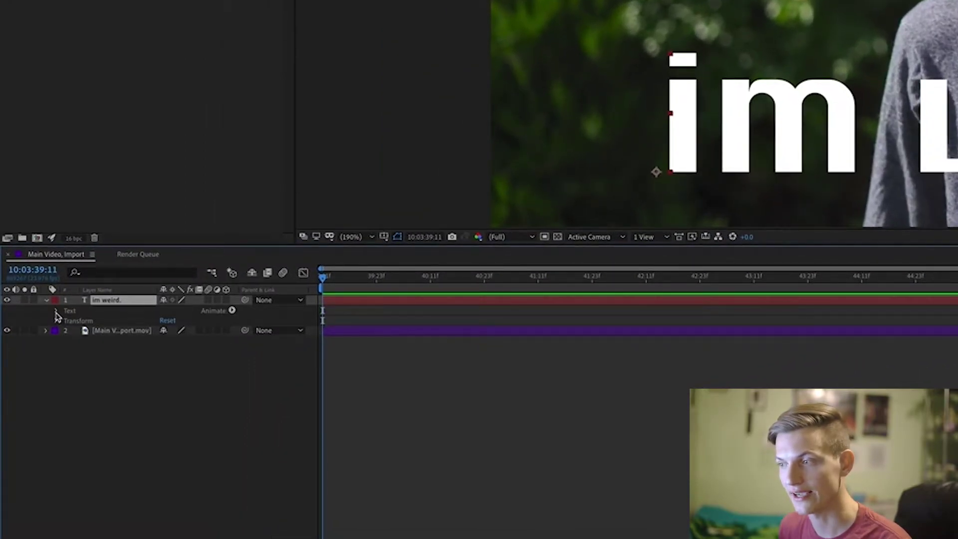
left_click(56, 311)
left_click(67, 342)
left_click(66, 331)
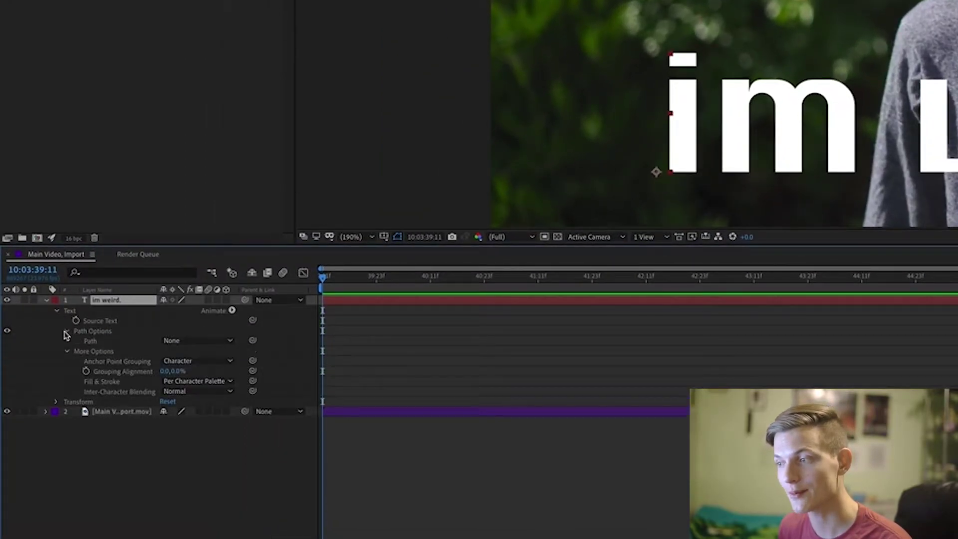
left_click(80, 331)
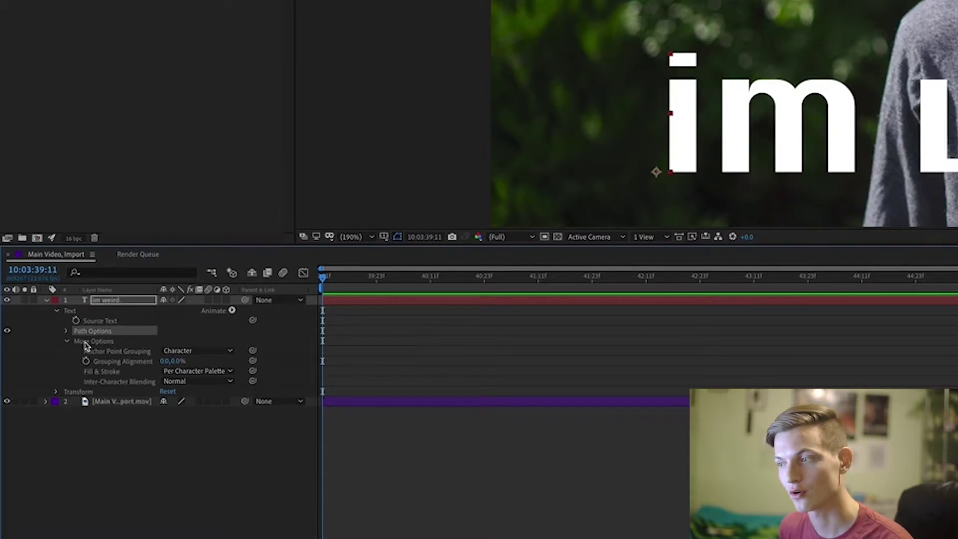
left_click(85, 342)
left_click(86, 344)
left_click(86, 344)
left_click(85, 351)
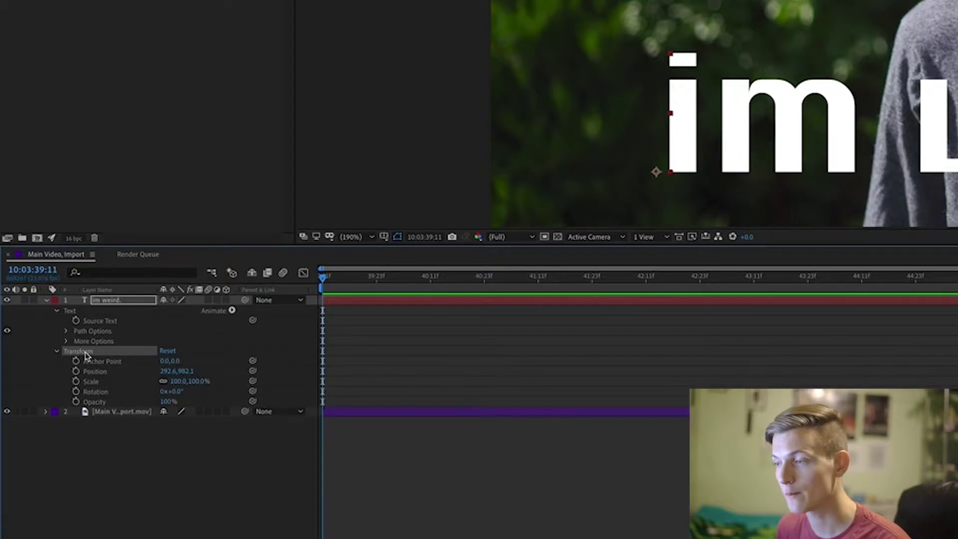
Create an Opacity keyframe of 100% for the "im weird." text at 10:03:40:23
left_click_drag(167, 401, 142, 405)
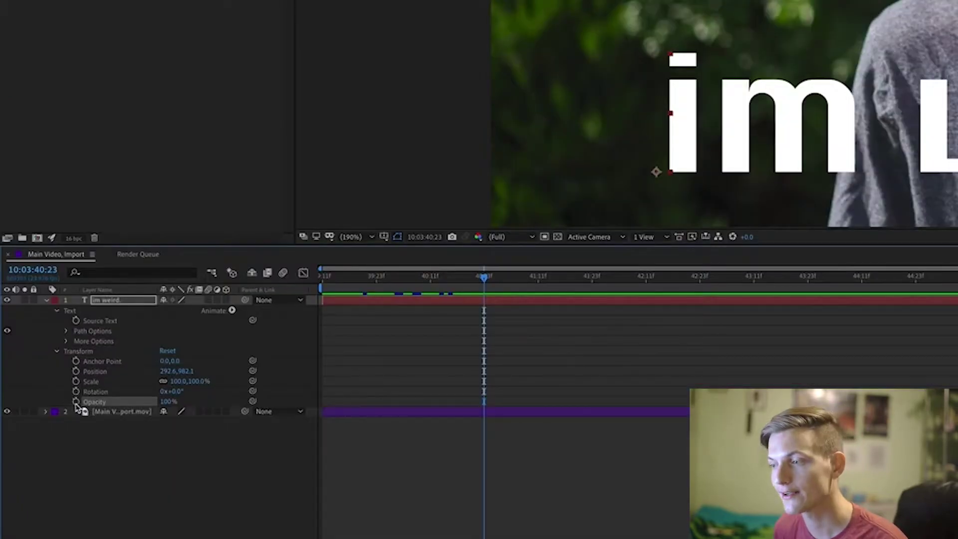
left_click(76, 401)
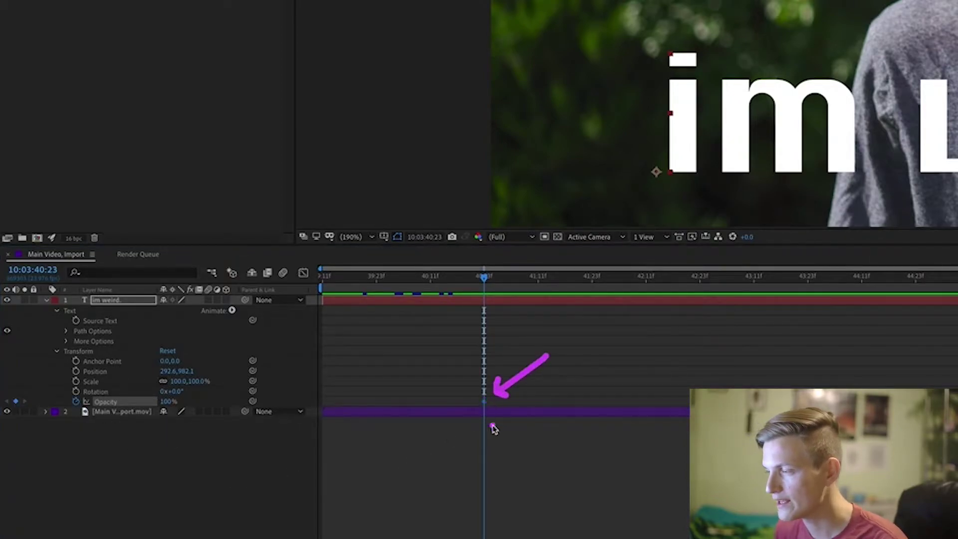
mouse_move(526, 397)
left_mouse_down()
mouse_move(541, 456)
mouse_move(538, 396)
left_mouse_up()
mouse_move(524, 495)
left_mouse_down()
mouse_move(488, 420)
mouse_move(458, 462)
left_mouse_up()
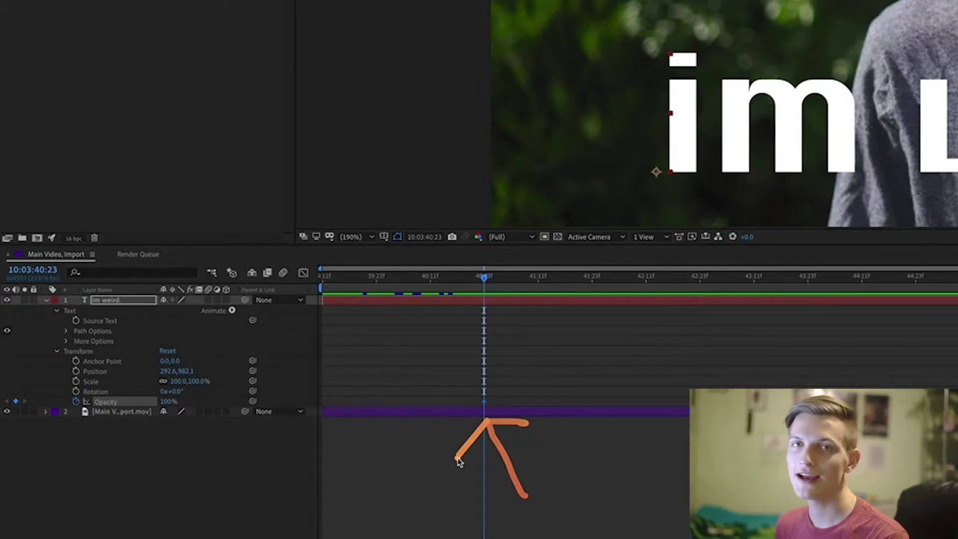
left_click(482, 401)
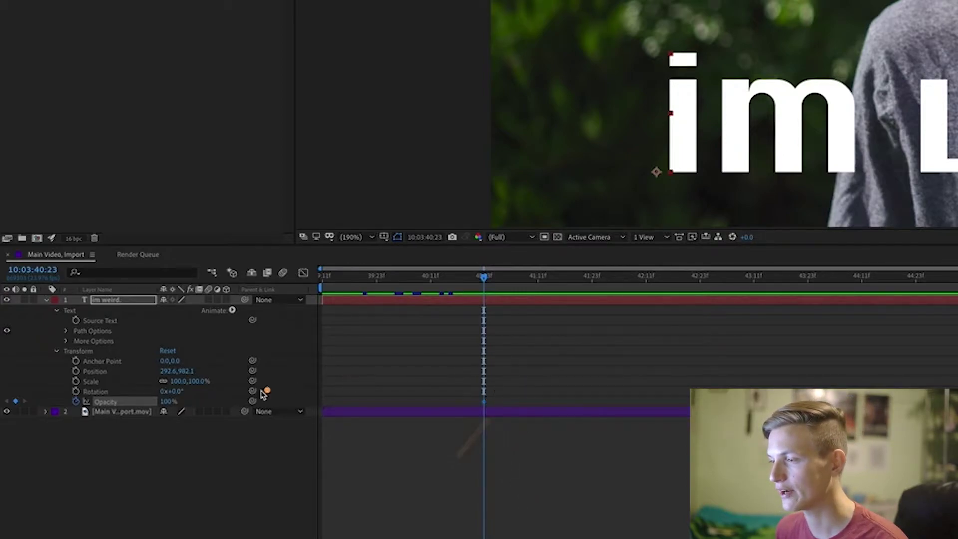
mouse_move(220, 392)
left_mouse_down()
mouse_move(191, 406)
mouse_move(198, 415)
left_mouse_up()
left_click_drag(519, 370, 523, 397)
mouse_move(560, 364)
left_mouse_down()
mouse_move(625, 369)
mouse_move(591, 373)
left_mouse_up()
mouse_move(664, 392)
left_mouse_down()
mouse_move(514, 411)
mouse_move(532, 414)
left_mouse_up()
left_click_drag(368, 360, 336, 399)
mouse_move(345, 439)
left_mouse_down()
mouse_move(320, 456)
mouse_move(345, 425)
left_mouse_up()
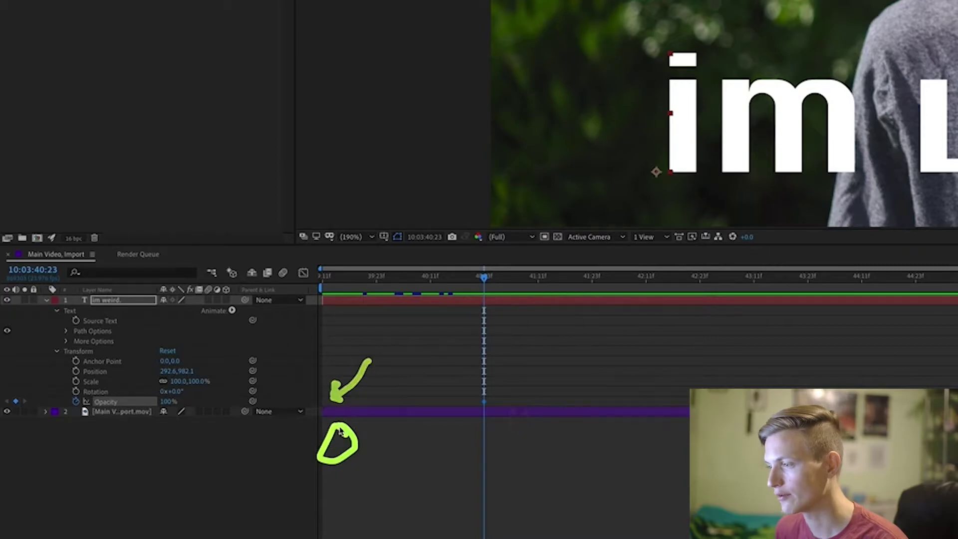
mouse_move(167, 421)
left_mouse_down()
mouse_move(168, 462)
mouse_move(183, 425)
left_mouse_up()
Set the text layer's Opacity to 0% at the composition's start, 10:03:39:11, adding a second keyframe
left_click(454, 291)
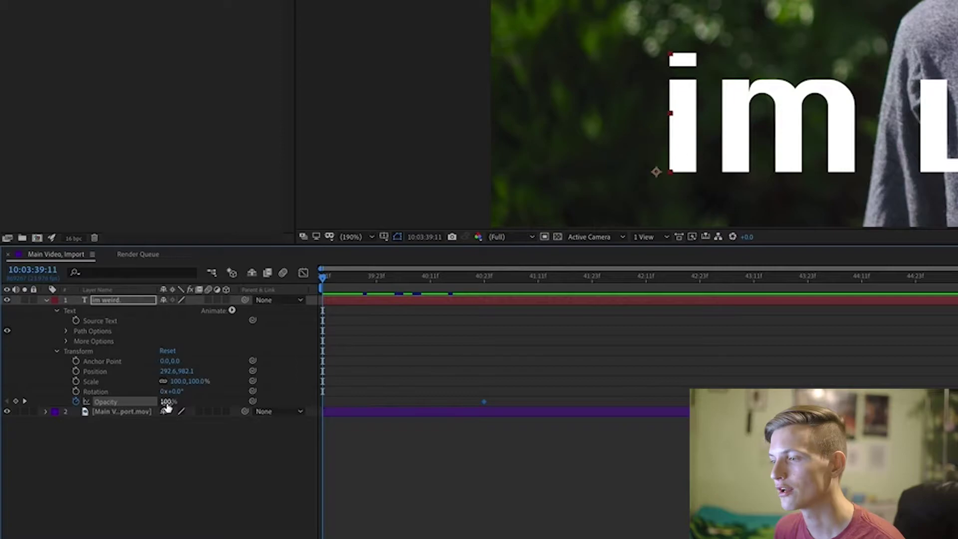
left_click_drag(167, 406, 83, 418)
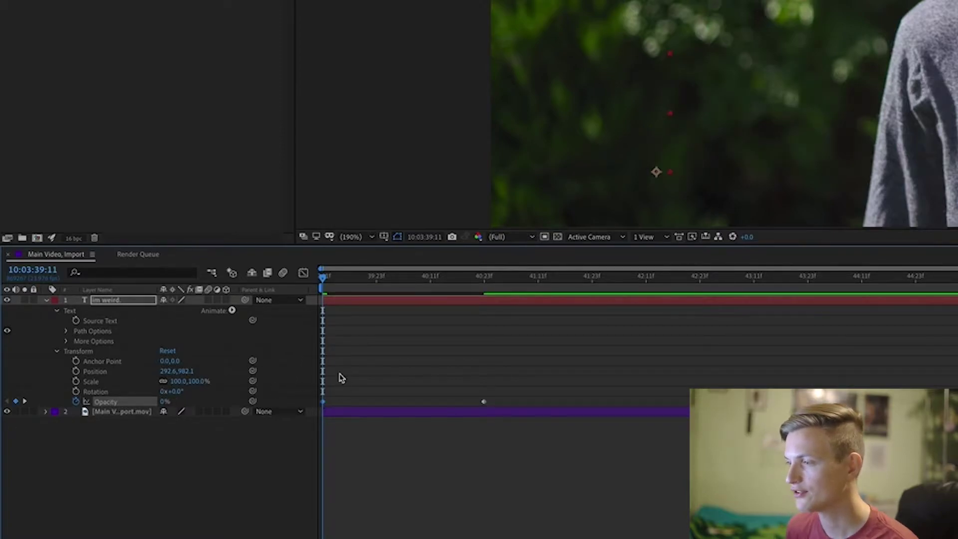
Scrub through and play the opening of the composition from the start to preview the text's fade-in, and stop the playback
left_click(325, 282)
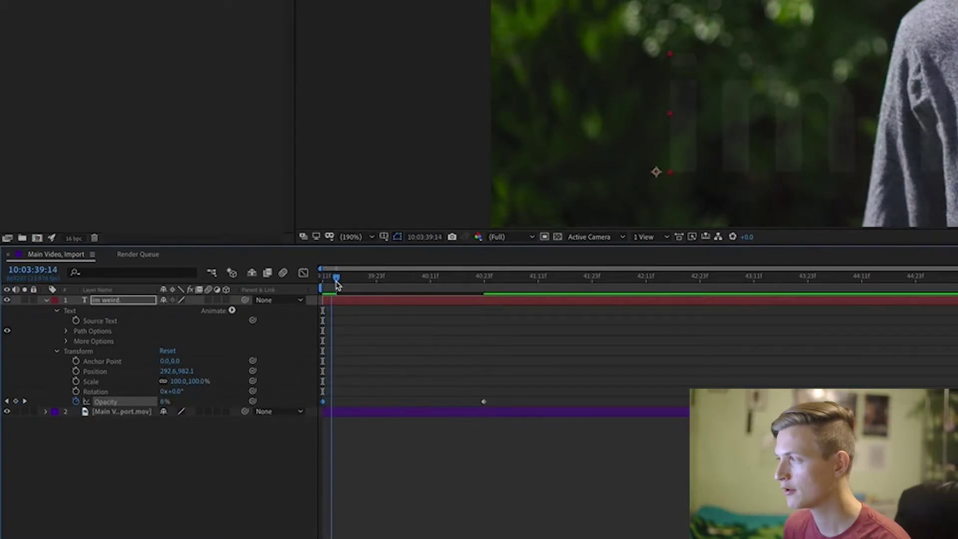
key("space")
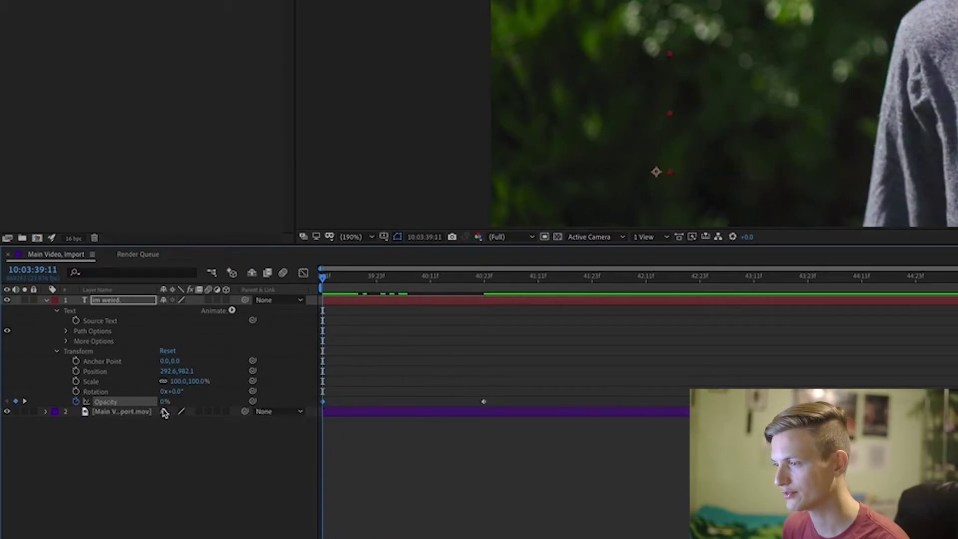
key("space")
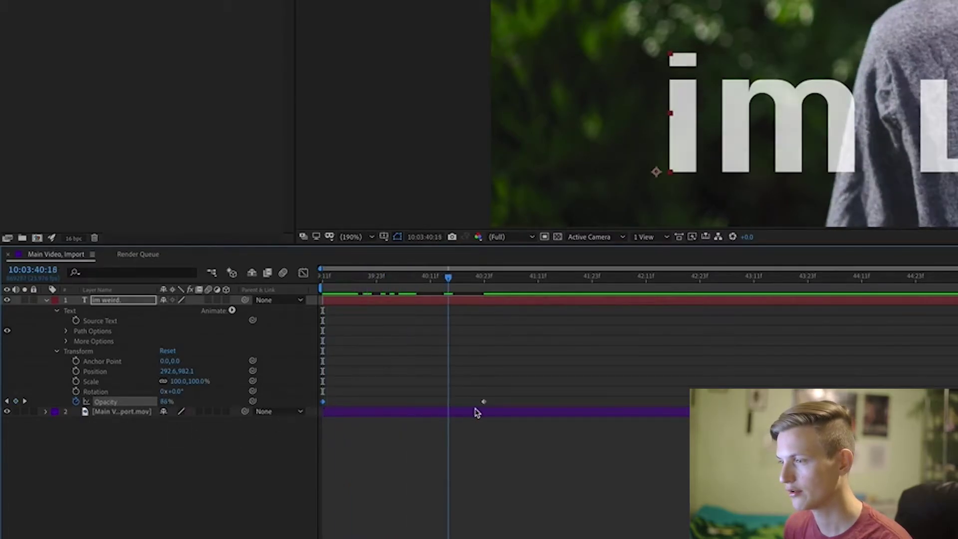
key("space")
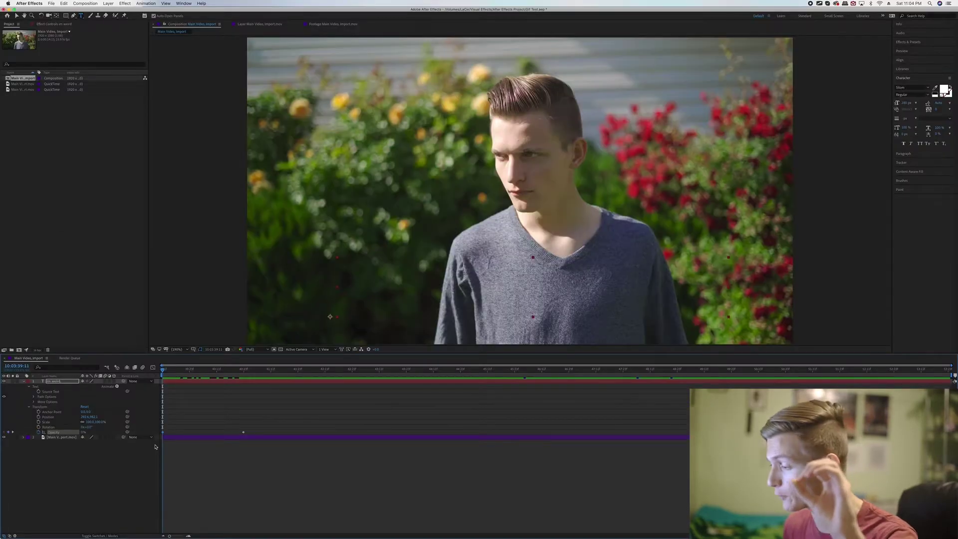
key("space")
left_click_drag(243, 432, 244, 433)
key("Home")
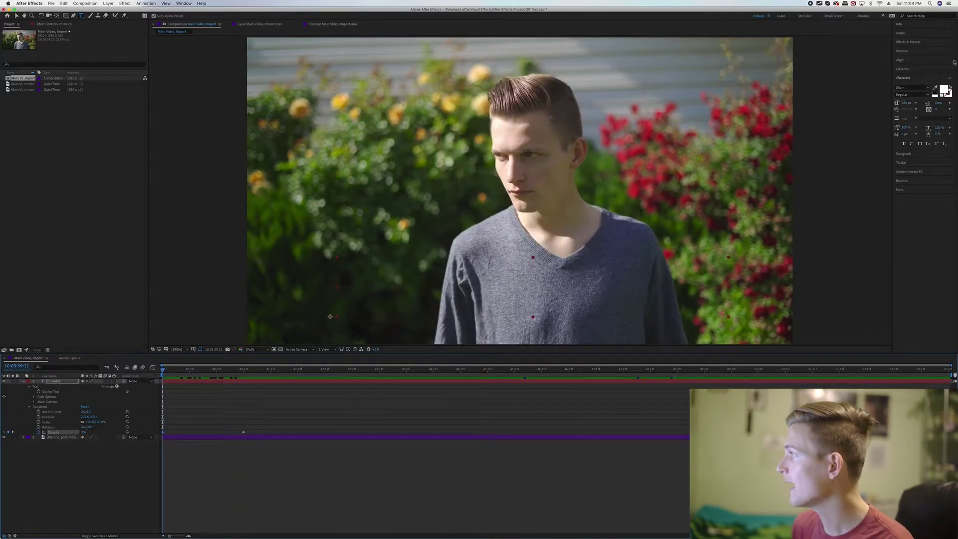
left_click(910, 52)
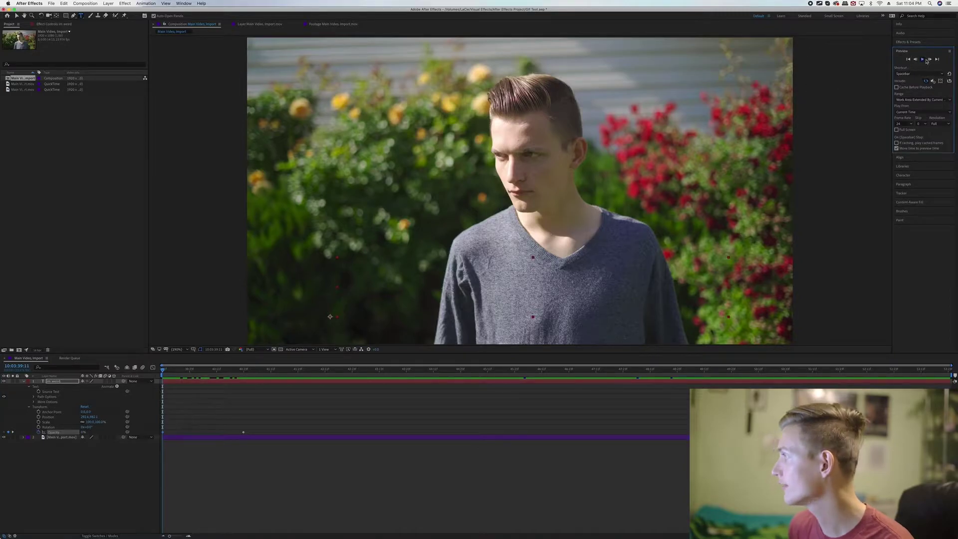
left_click(926, 60)
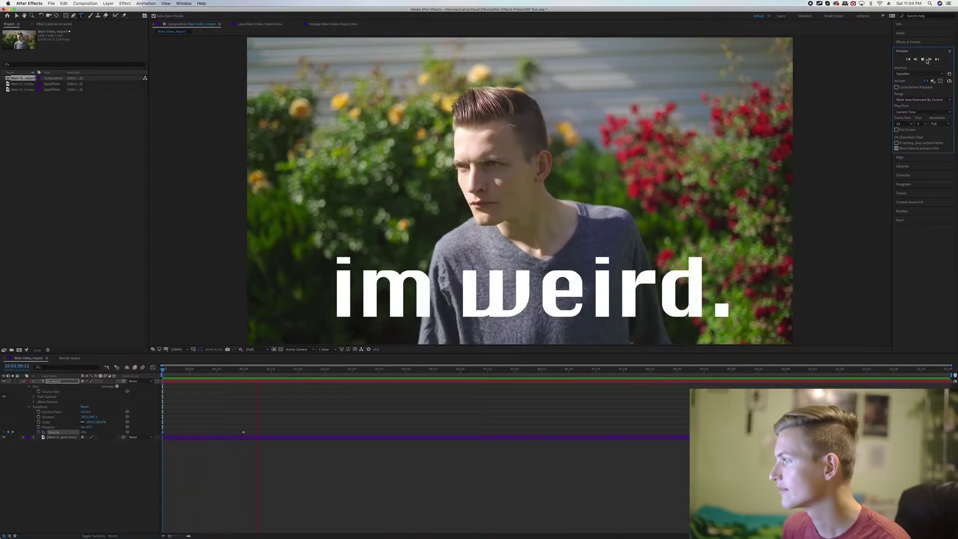
key("space")
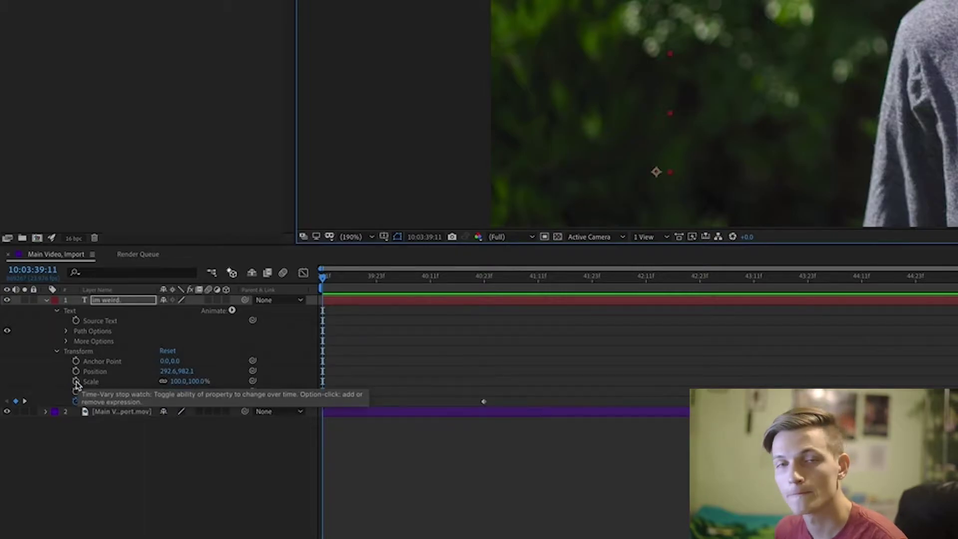
Animate the text layer's Scale with a keyframe of 100% at 10:03:39:11 and one of 110% at 10:03:40:23
left_click(76, 381)
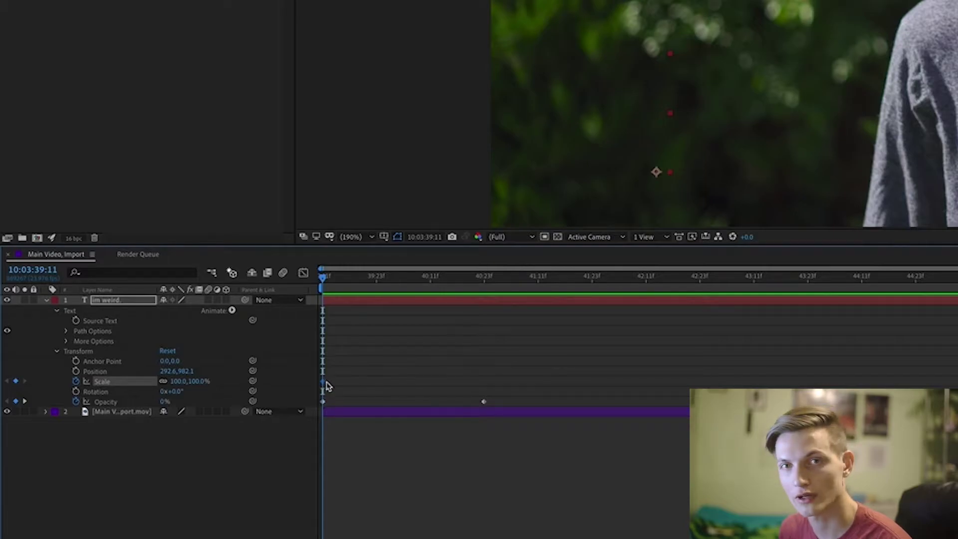
left_click_drag(322, 277, 485, 284)
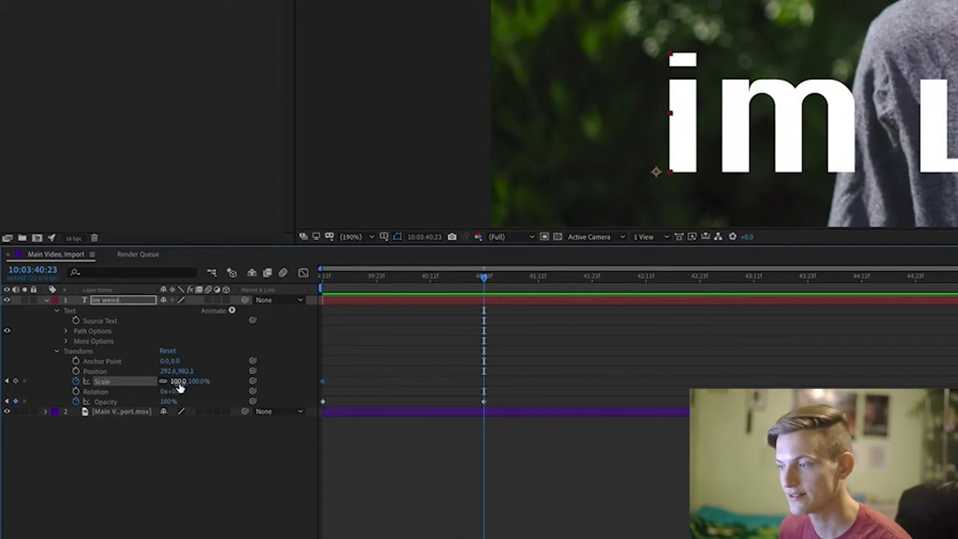
left_click(179, 384)
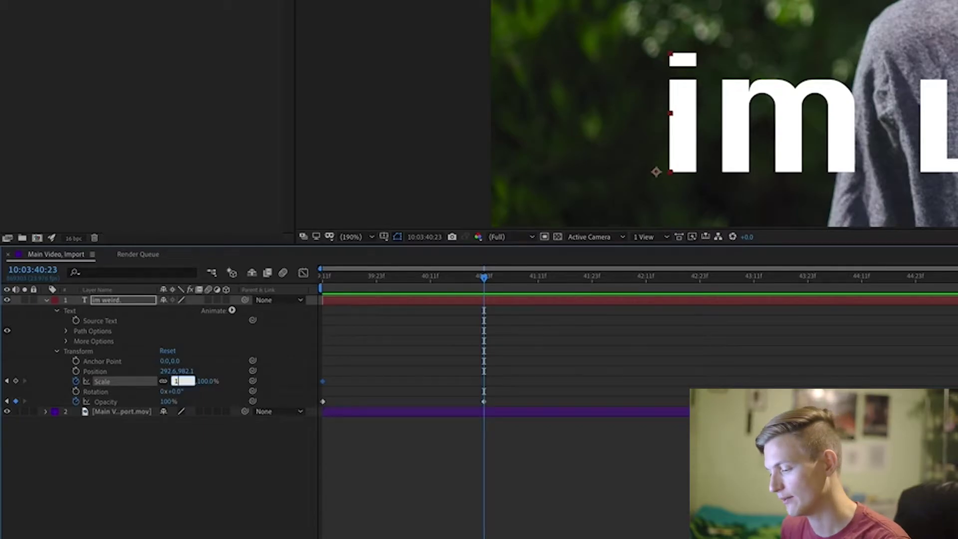
type("110")
key("Return")
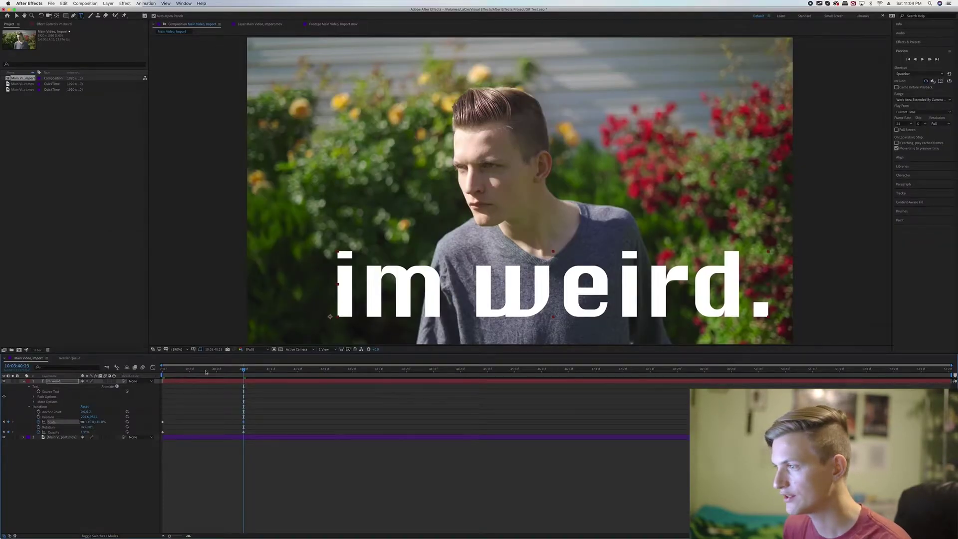
Add a Position keyframe for the text at 10:03:39:11 and move the text up and slightly left with the Selection tool at 10:03:39:22
left_click_drag(244, 370, 180, 369)
left_click_drag(159, 400, 230, 386)
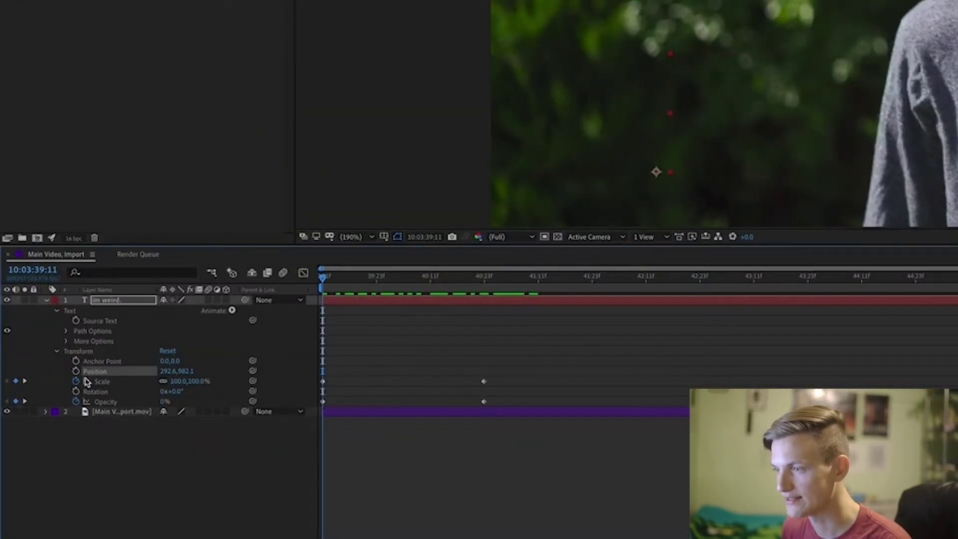
left_click(75, 371)
key("Page_Down")
key("Page_Down")
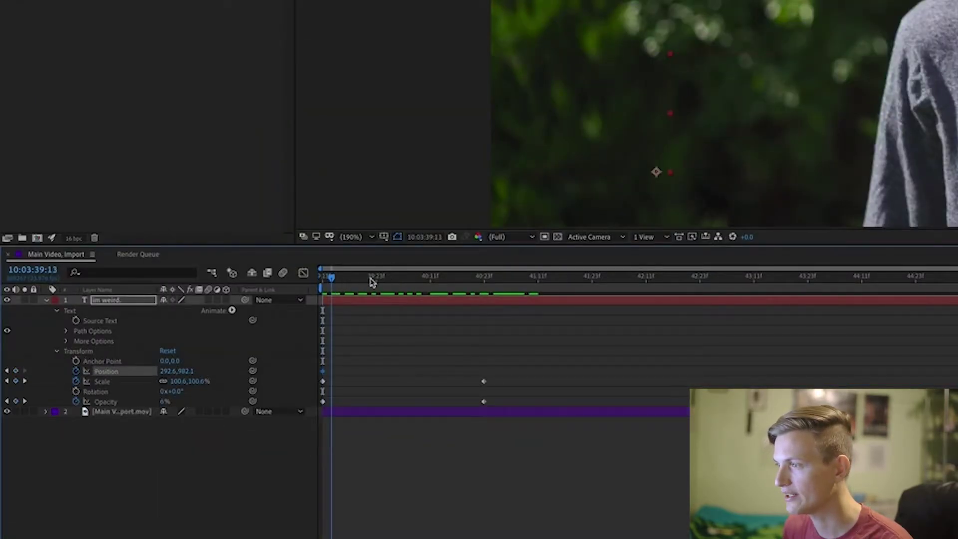
left_click(370, 282)
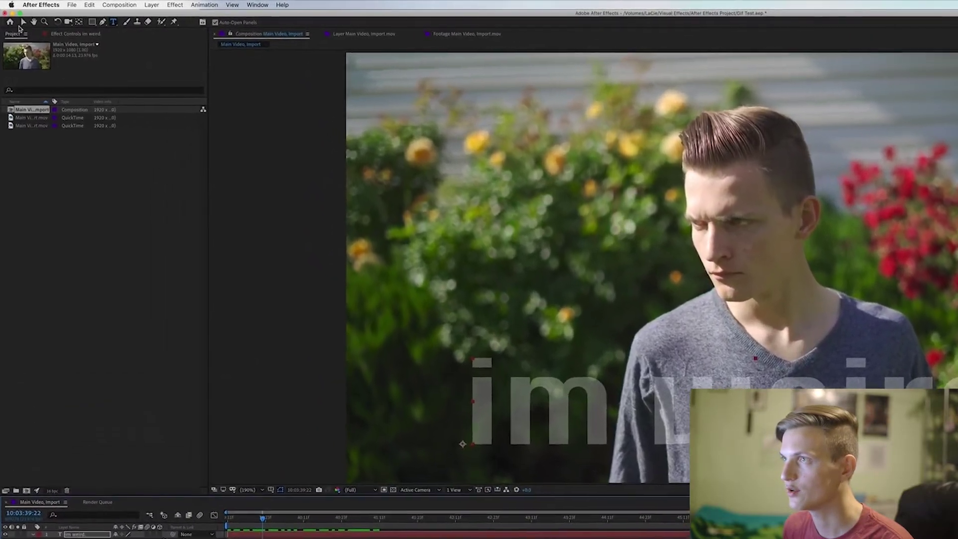
left_click(24, 23)
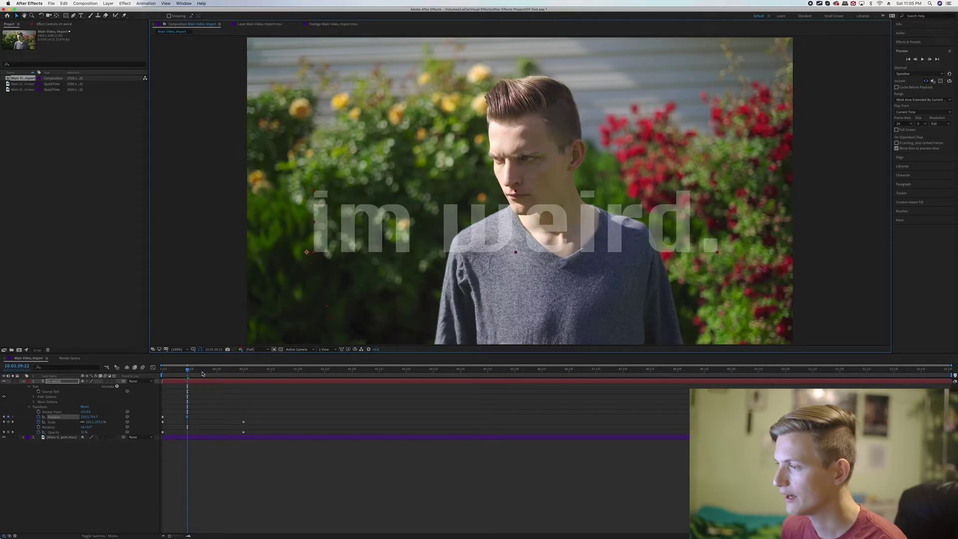
Add Position keyframes for the text at 10:03:43:05, 10:03:40:10 and 10:03:40:23, moving the text to a different spot at each time
left_click_drag(210, 372, 365, 369)
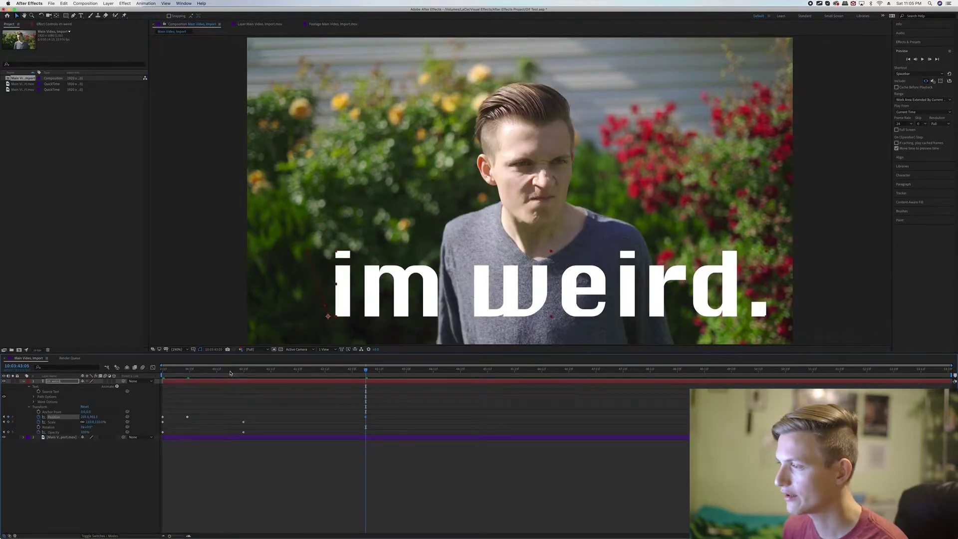
left_click(215, 370)
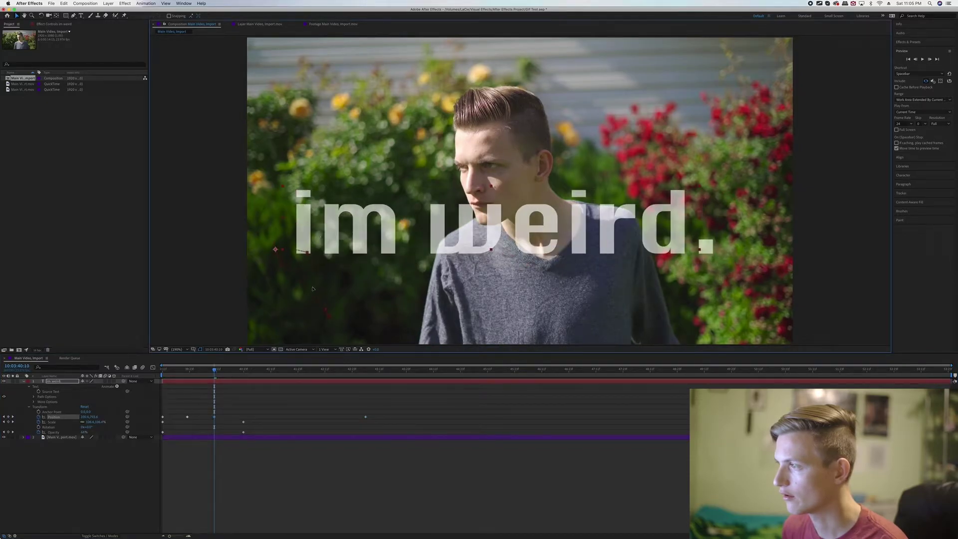
left_click_drag(313, 288, 302, 297)
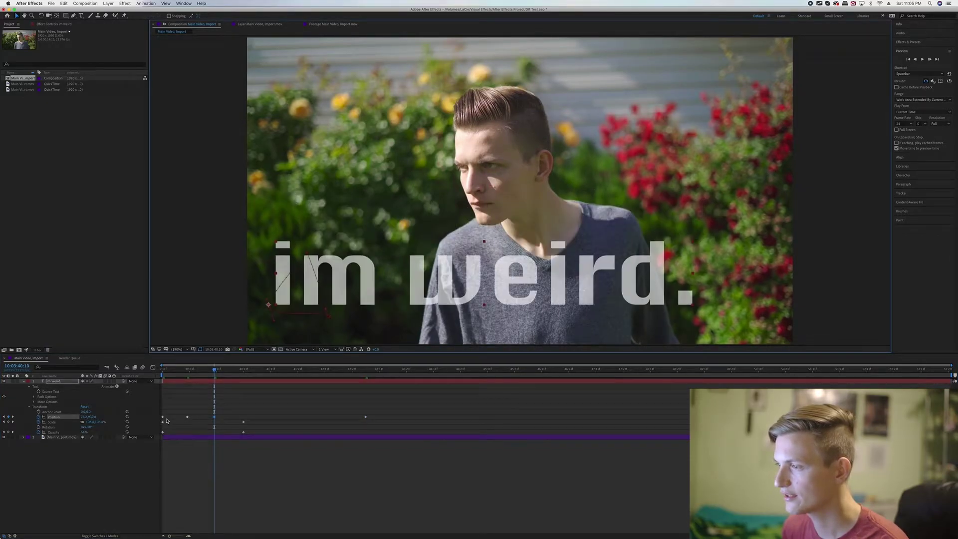
left_click(244, 370)
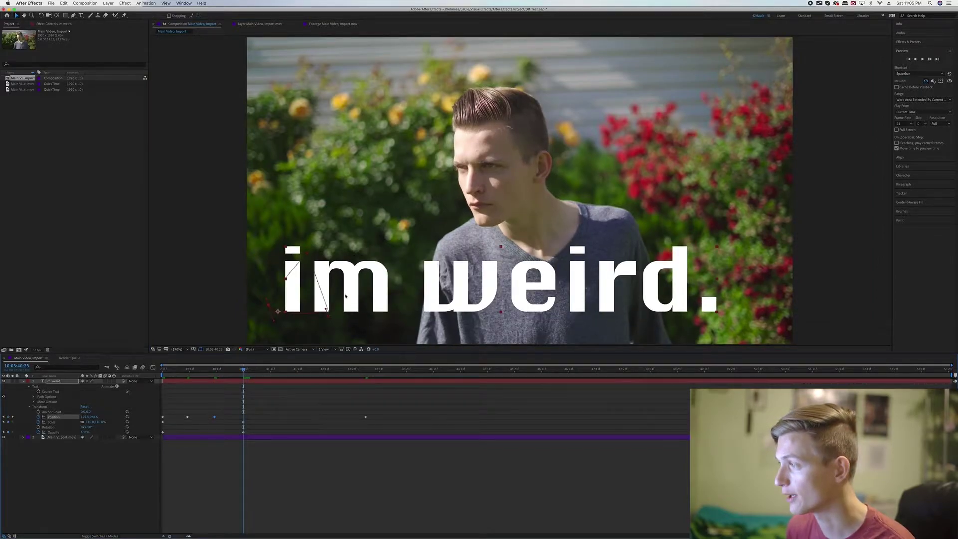
Play the composition from its first frame to preview the text's position animation, and stop the playback
left_click(908, 58)
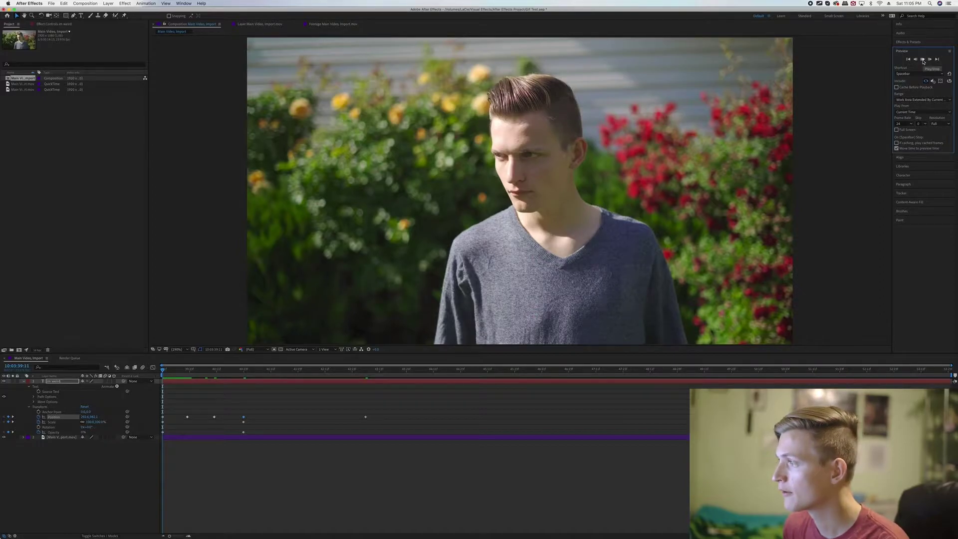
left_click(923, 60)
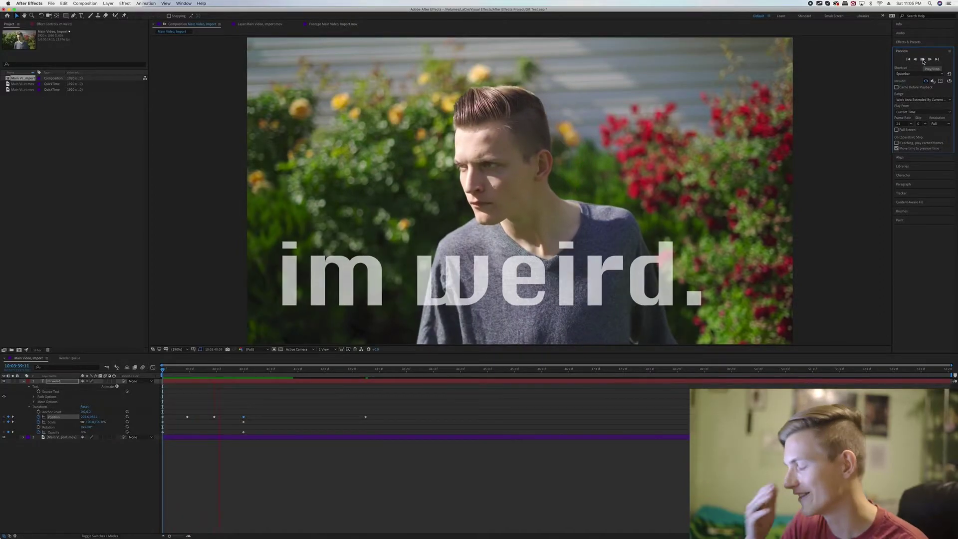
key("space")
Import Main Video, Import.mov from the Camera Footage folder as footage, with Create Composition enabled
left_click(51, 4)
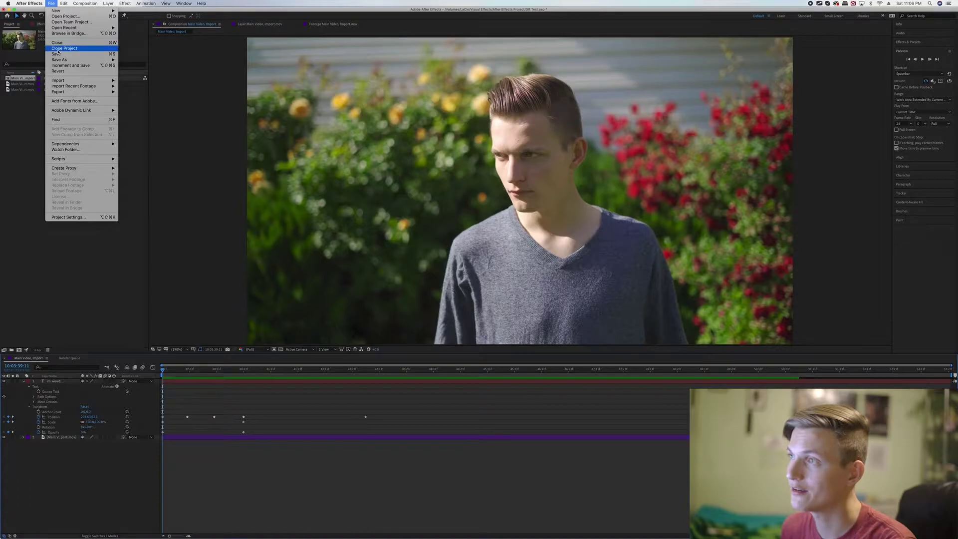
mouse_move(100, 80)
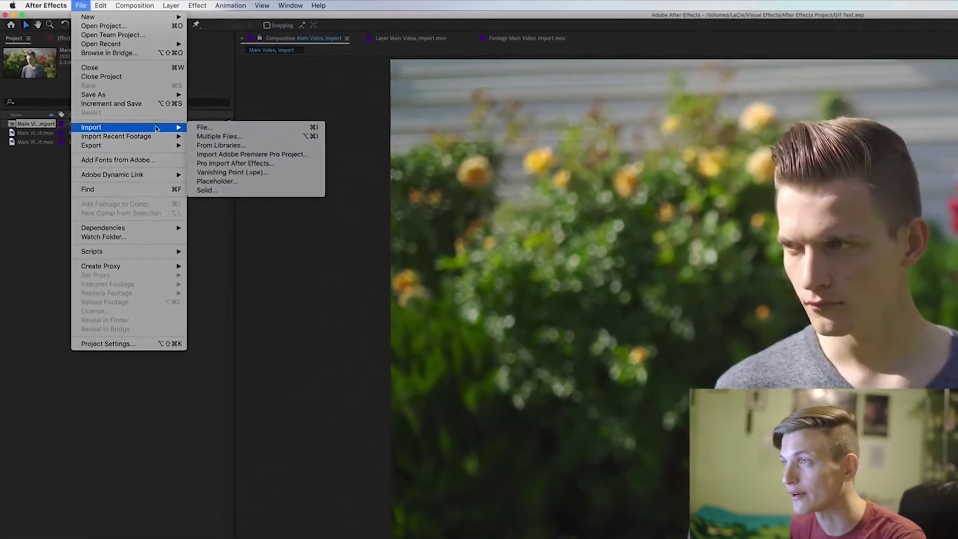
mouse_move(45, 2)
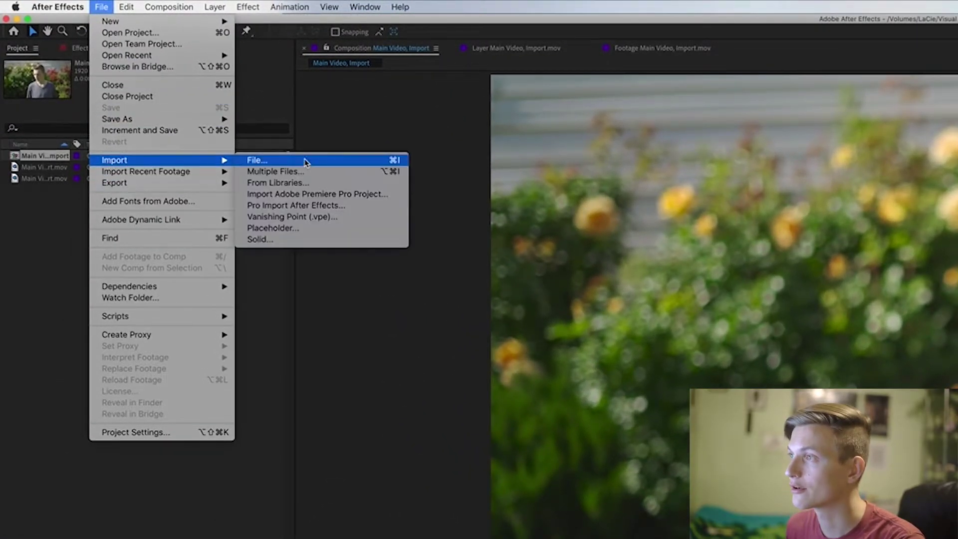
left_click(284, 146)
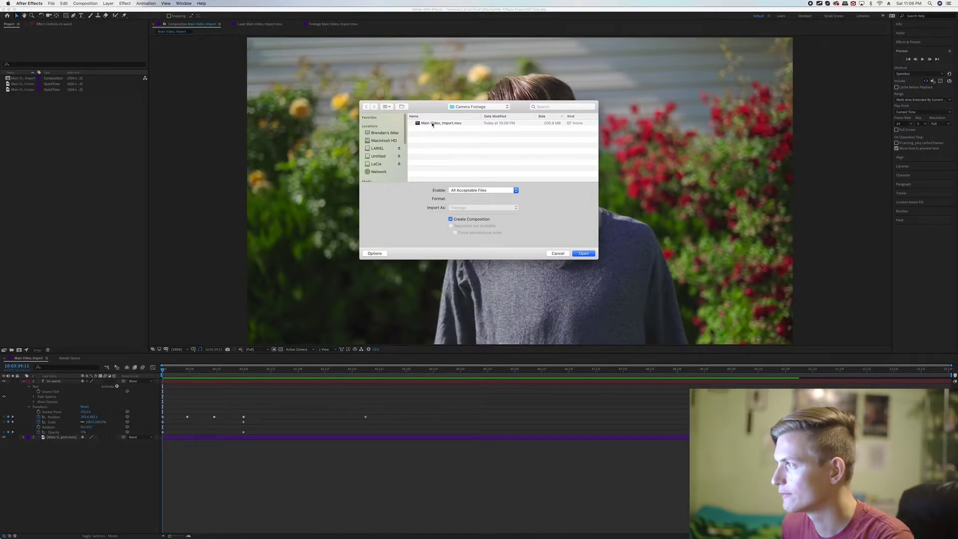
left_click(433, 124)
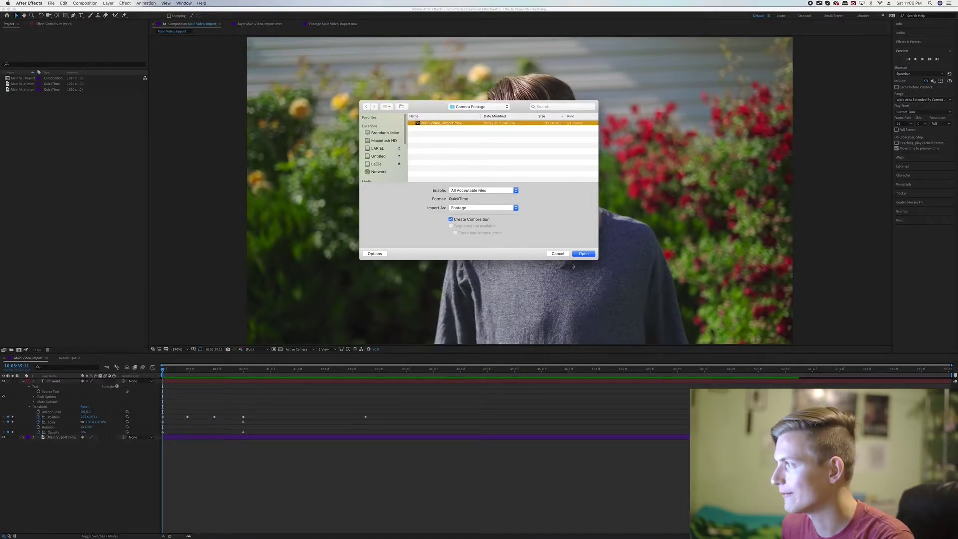
left_click(580, 253)
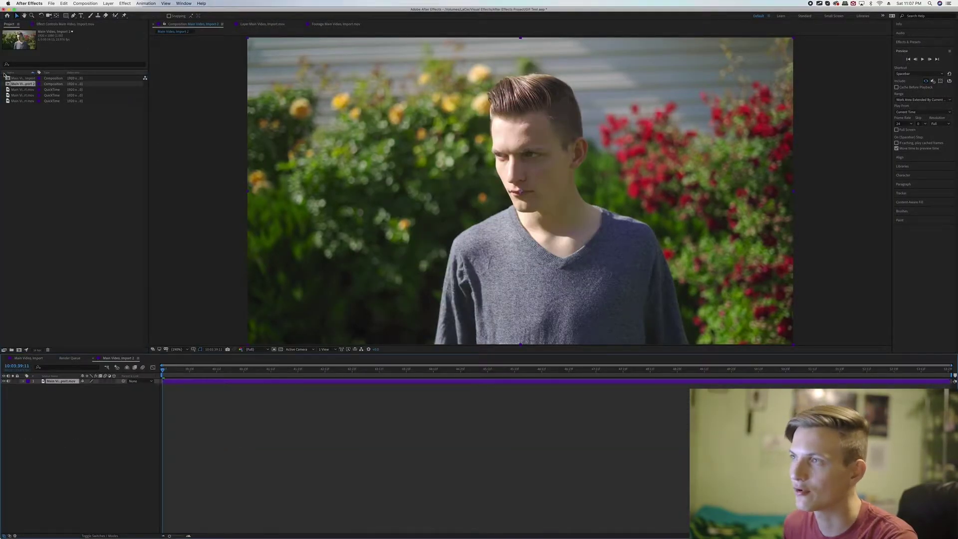
Close the Main Video, Import 2 timeline and the Render Queue, leaving only the Main Video, Import timeline open
key("Delete")
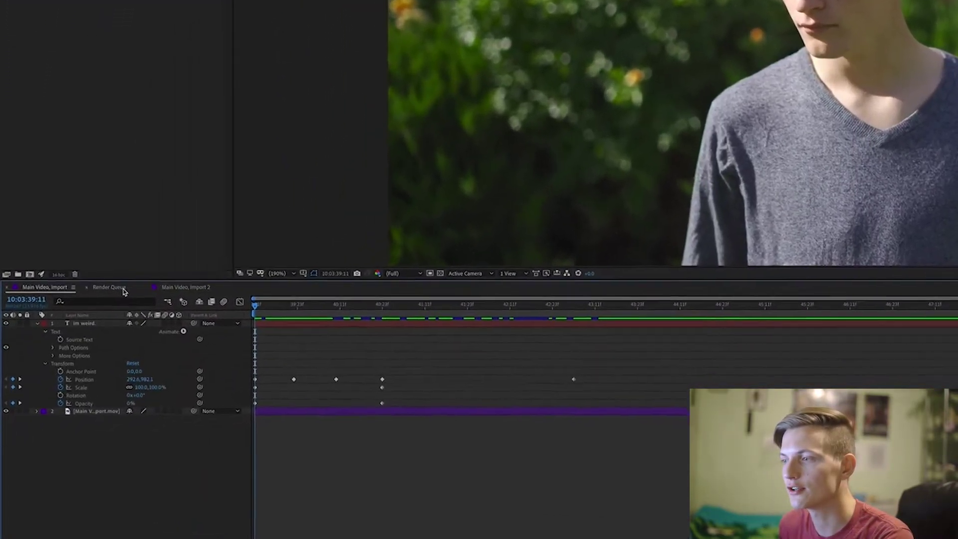
left_click(113, 358)
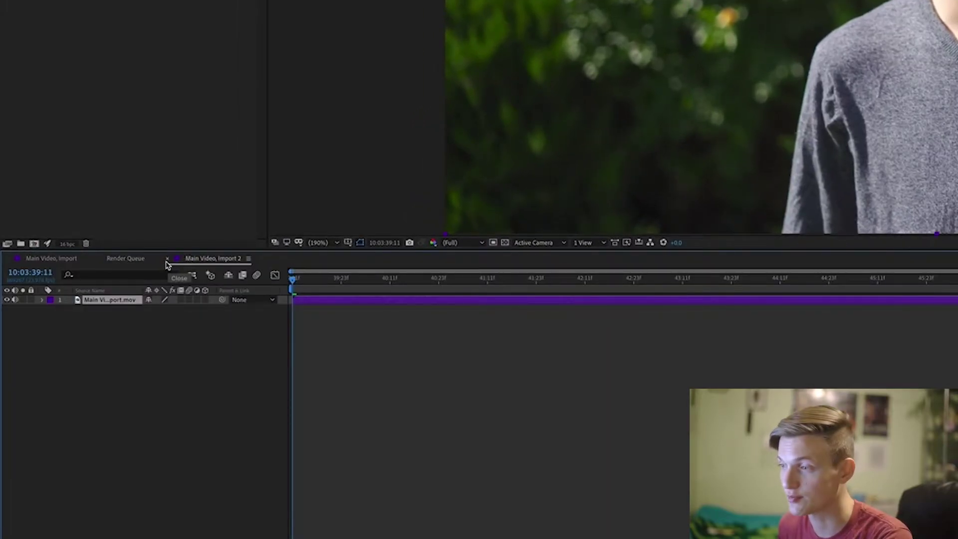
left_click(168, 259)
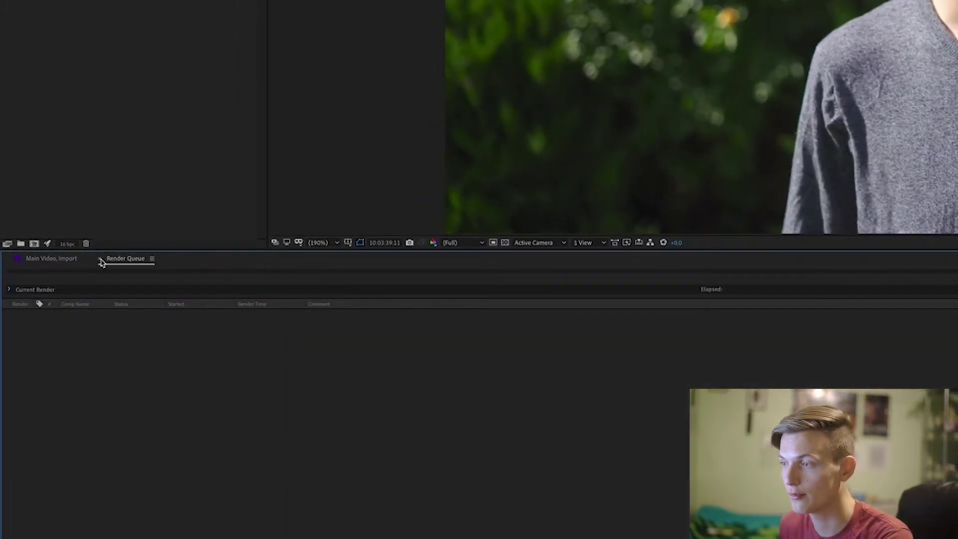
left_click(101, 259)
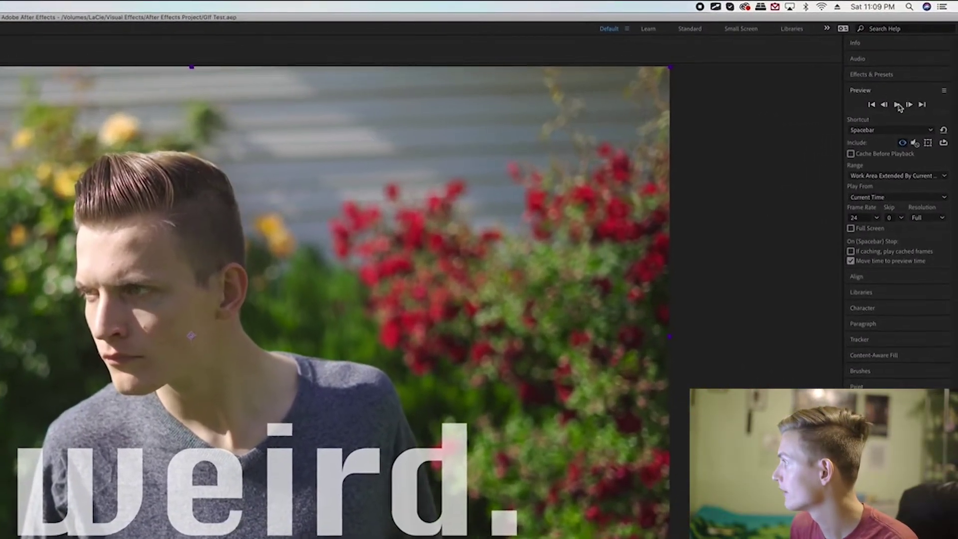
Search the effects for "curves" and apply the Color Correction Curves effect to the Main Video, Import.mov layer
left_click(913, 42)
left_click(882, 88)
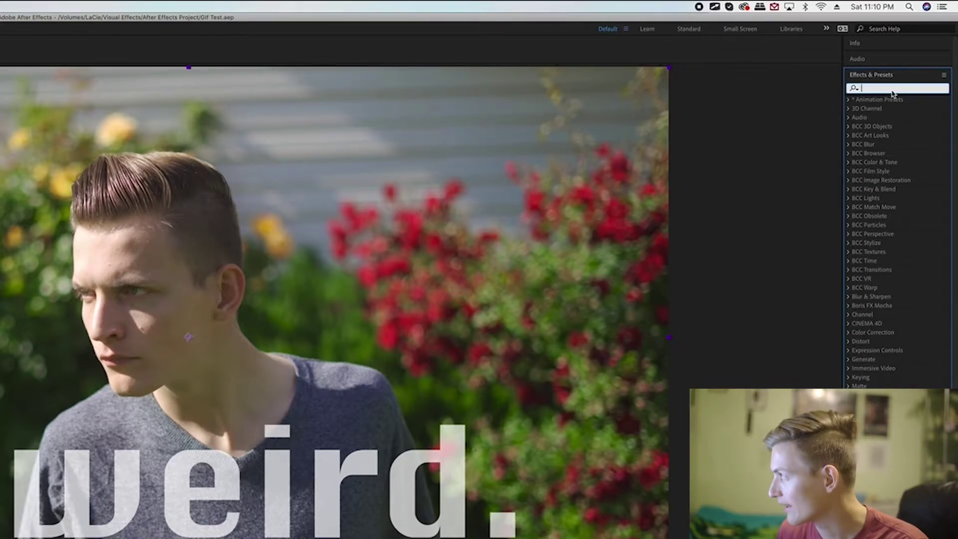
type("curves")
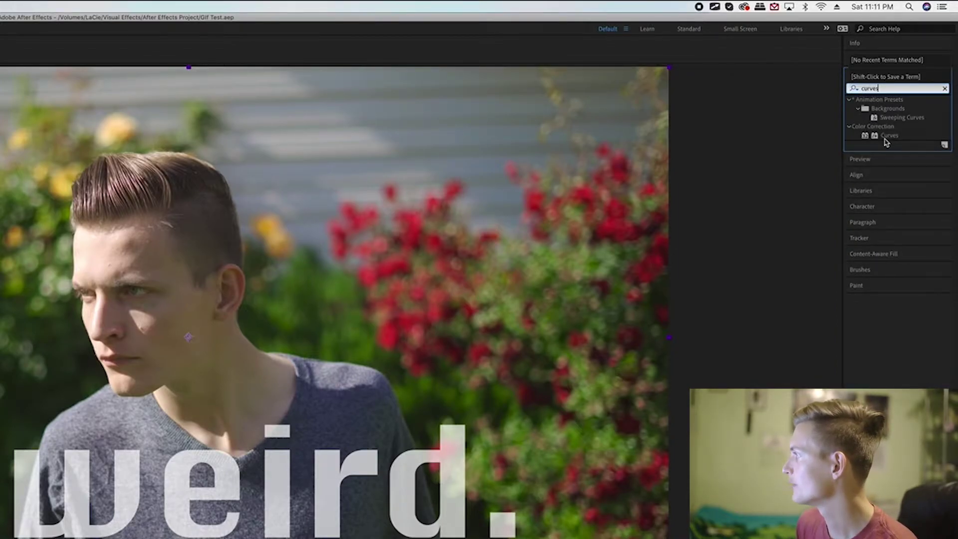
left_click(863, 130)
left_click(888, 136)
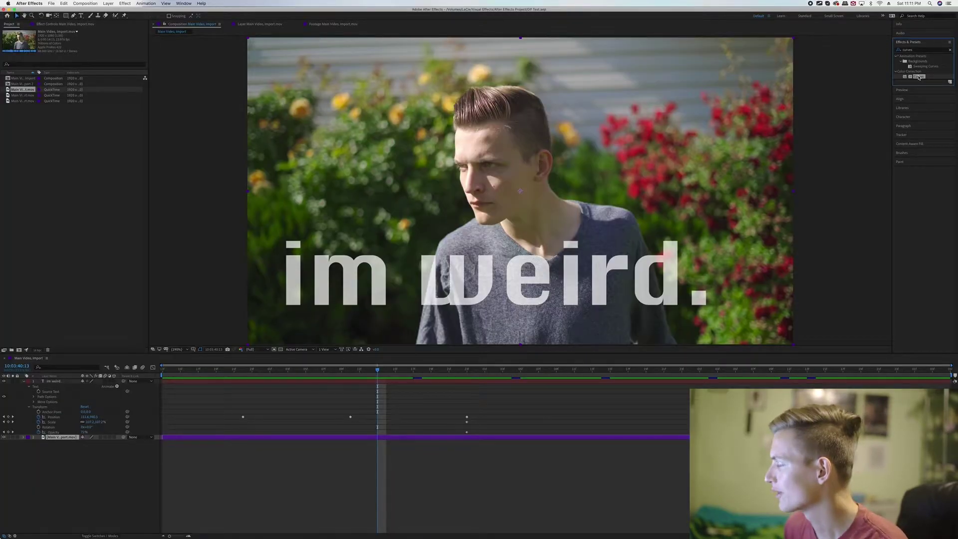
left_click_drag(793, 148, 732, 147)
left_click_drag(554, 339, 580, 204)
left_click_drag(574, 244, 567, 440)
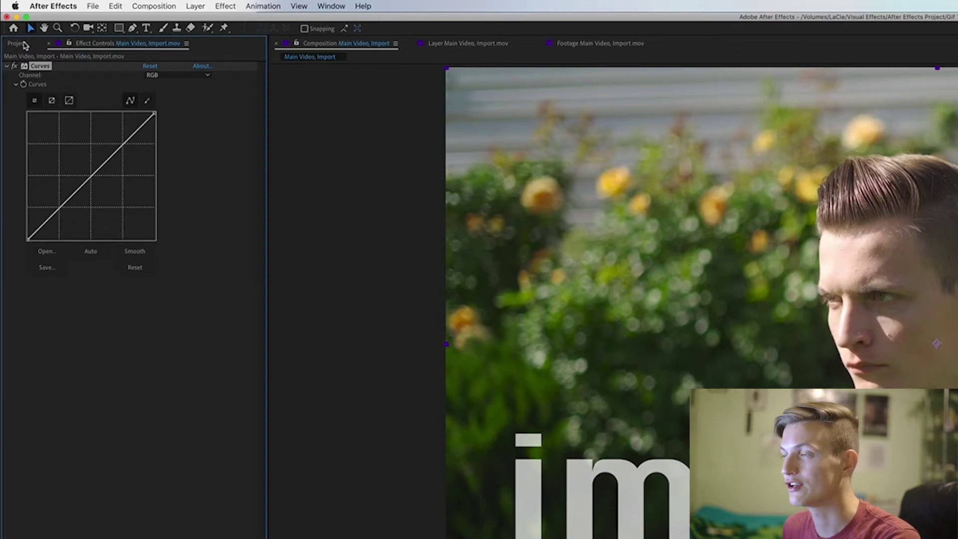
Look through the project's footage items, and return to the effect controls of Main Video, Import.mov with Curves selected
left_click(25, 46)
left_click(39, 193)
left_click(40, 182)
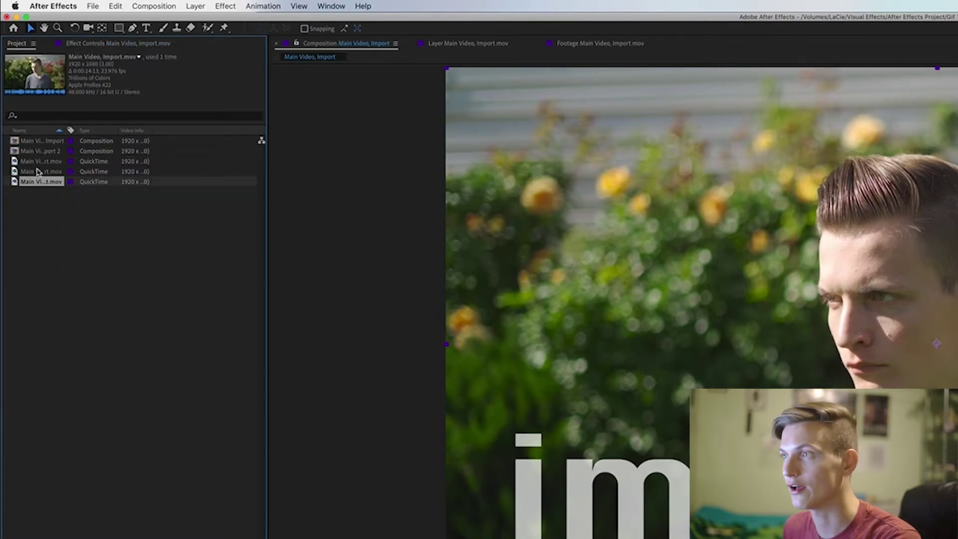
left_click(40, 163)
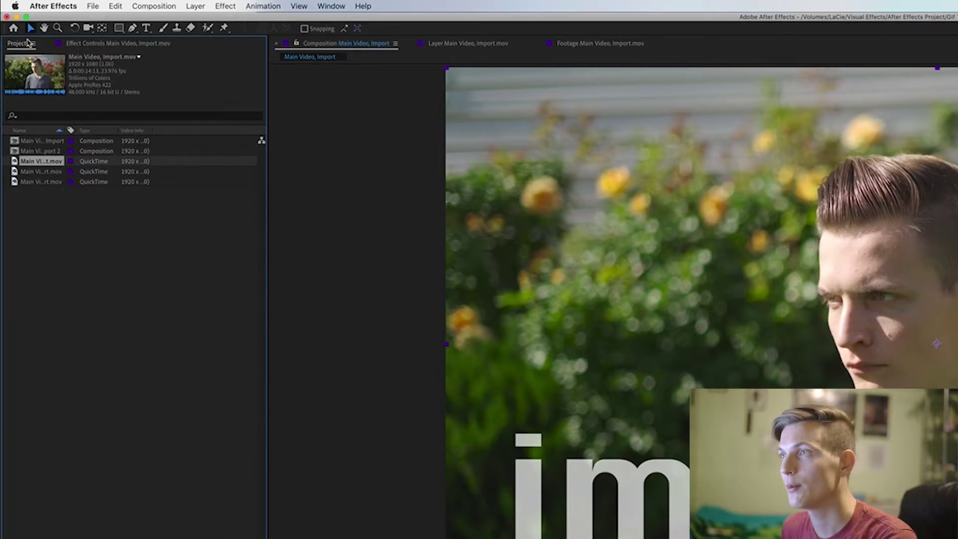
left_click(82, 45)
left_click(46, 66)
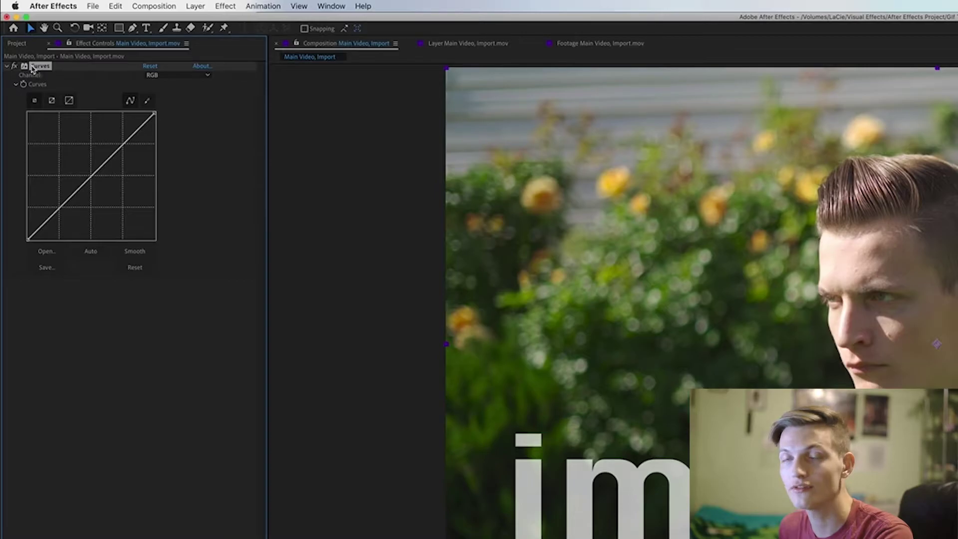
Bend the RGB curve above the diagonal to brighten the footage, and pull it far below the diagonal to darken it strongly
left_click_drag(87, 183, 122, 133)
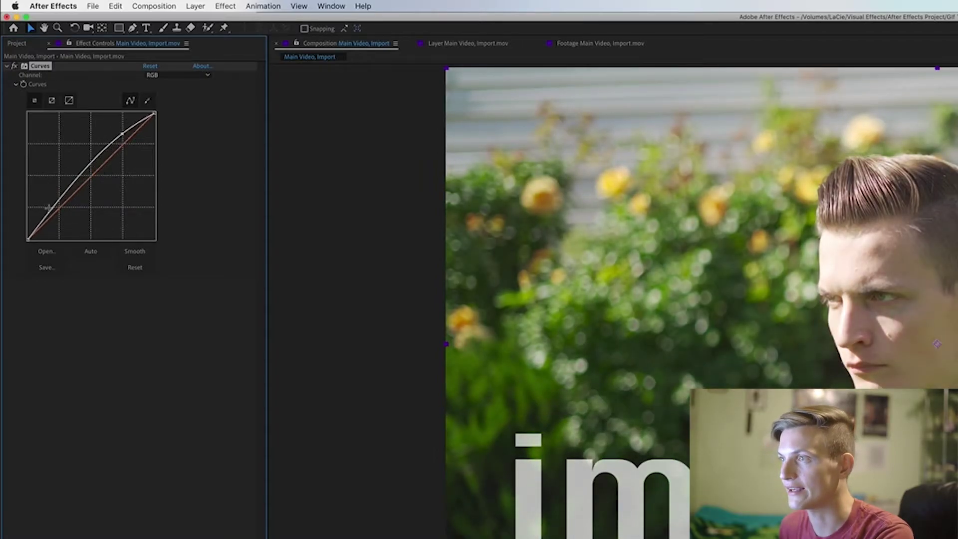
mouse_move(48, 214)
left_mouse_down()
mouse_move(64, 221)
mouse_move(45, 209)
left_mouse_up()
left_click_drag(122, 133, 122, 200)
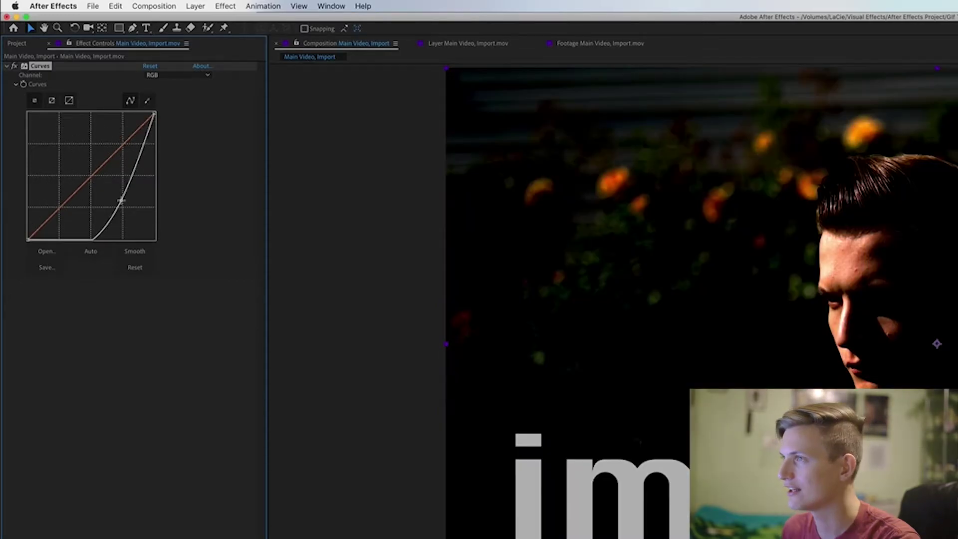
Switch the Curves effect off and on twice to compare the footage with and without it, leaving it enabled
left_click(16, 69)
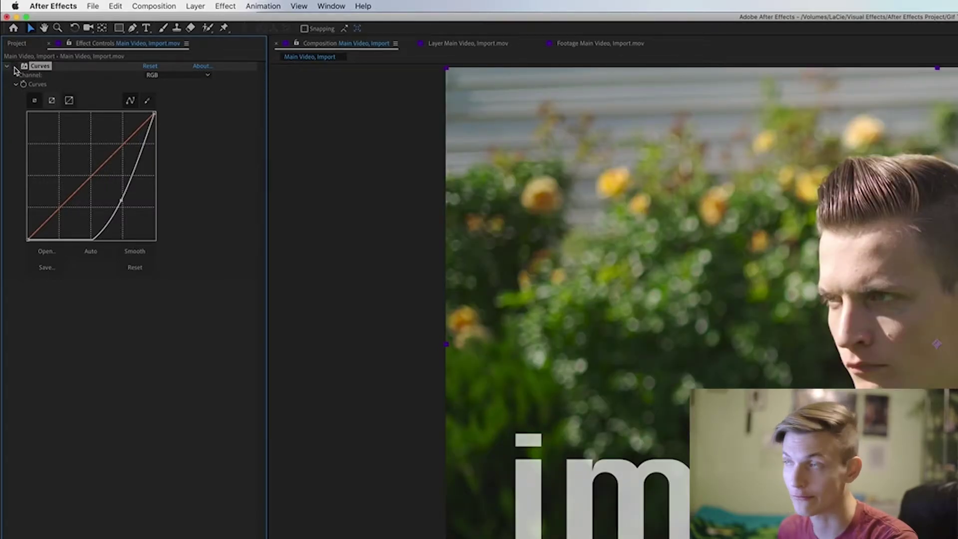
left_click(14, 66)
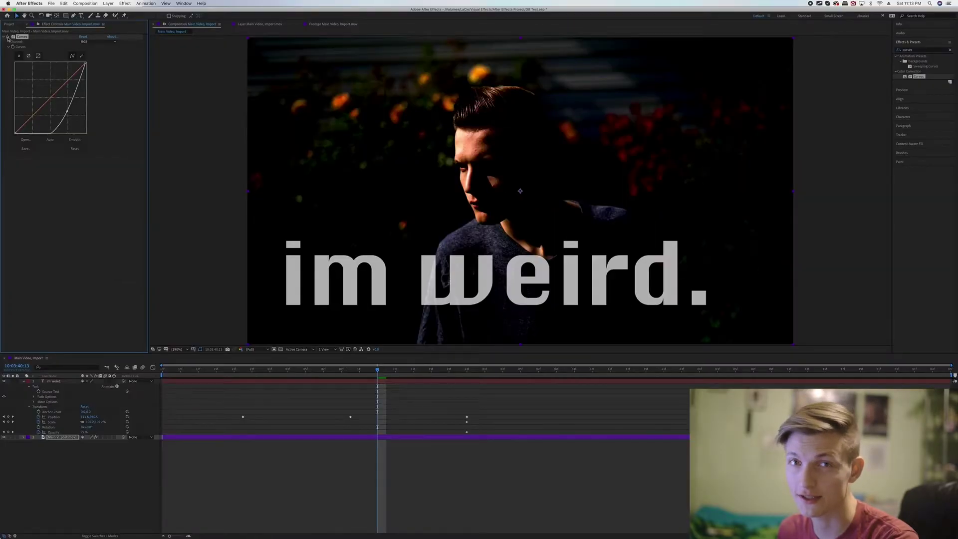
left_click(7, 37)
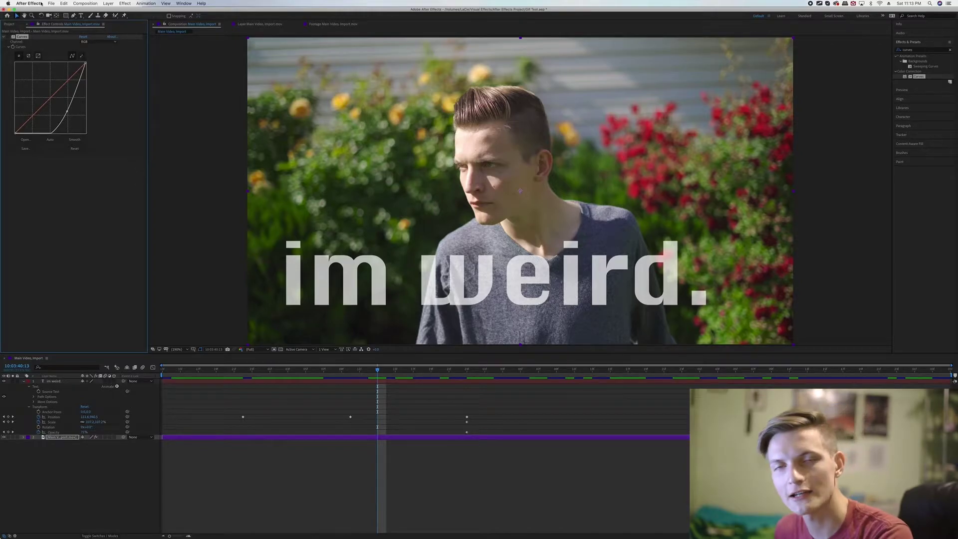
left_click(7, 37)
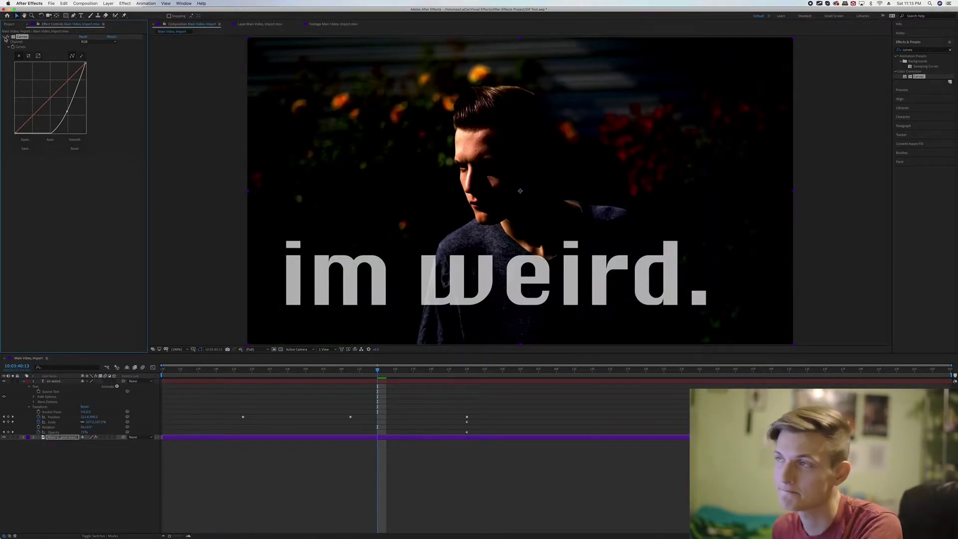
Shorten the work area to end at 10:03:43:05 and trim the composition to the work area
key("space")
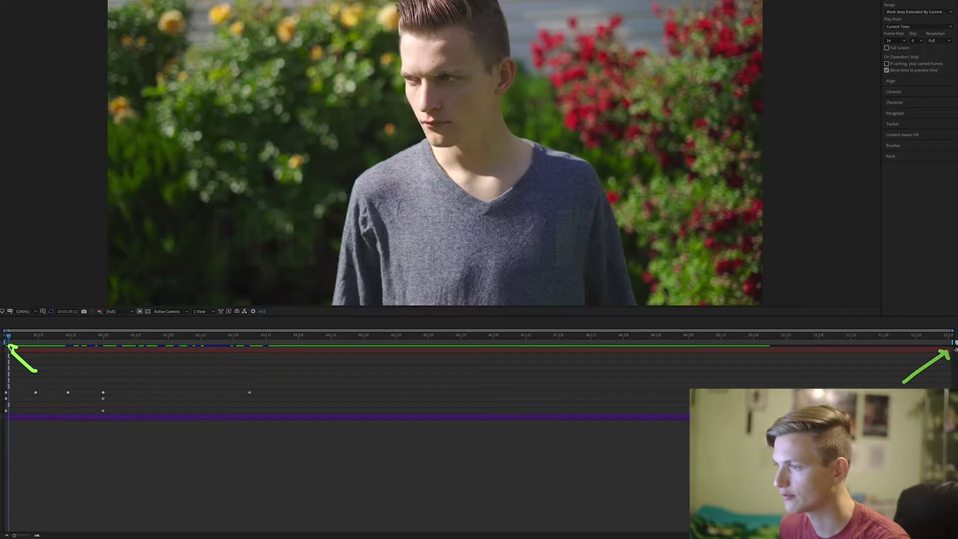
left_click_drag(7, 349, 250, 352)
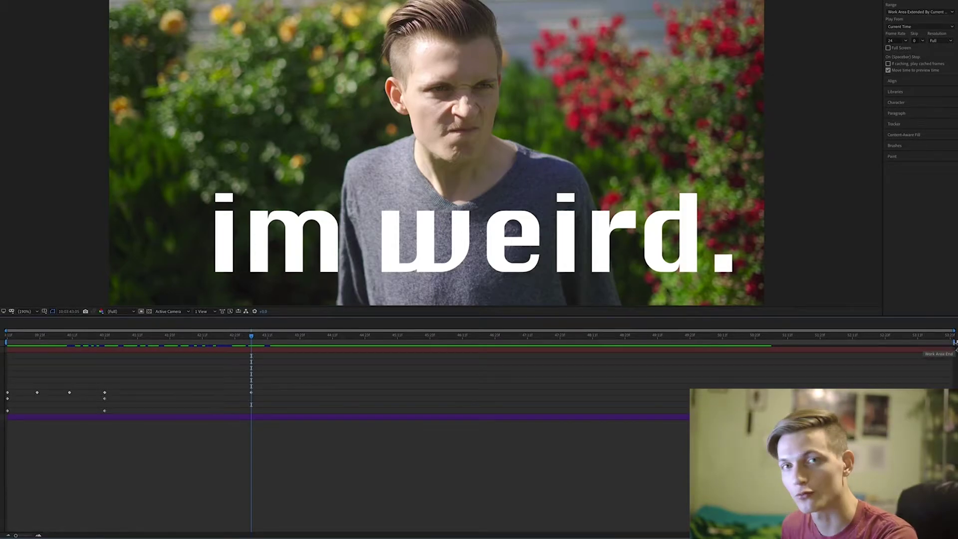
mouse_move(955, 343)
left_mouse_down()
mouse_move(279, 342)
mouse_move(291, 359)
mouse_move(650, 399)
mouse_move(246, 441)
left_mouse_up()
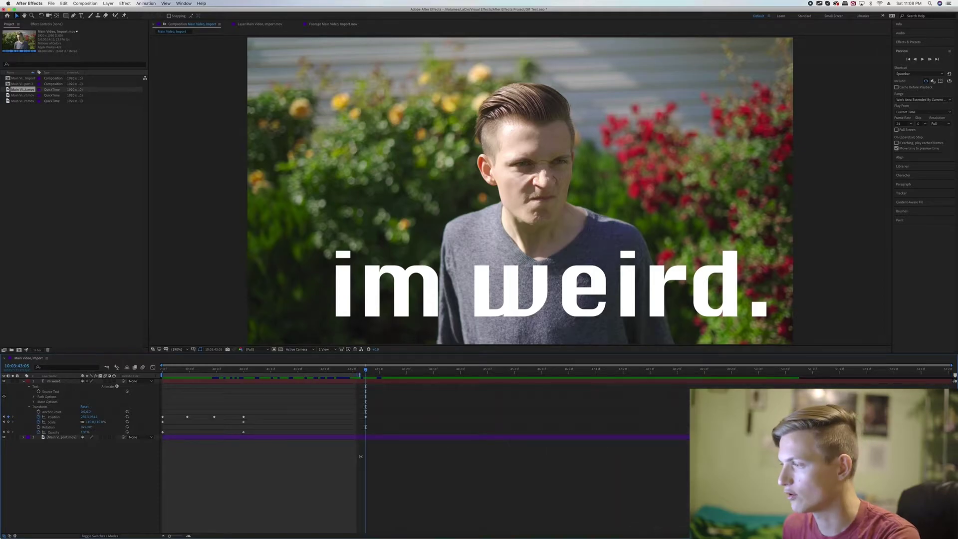
left_click_drag(361, 456, 367, 451)
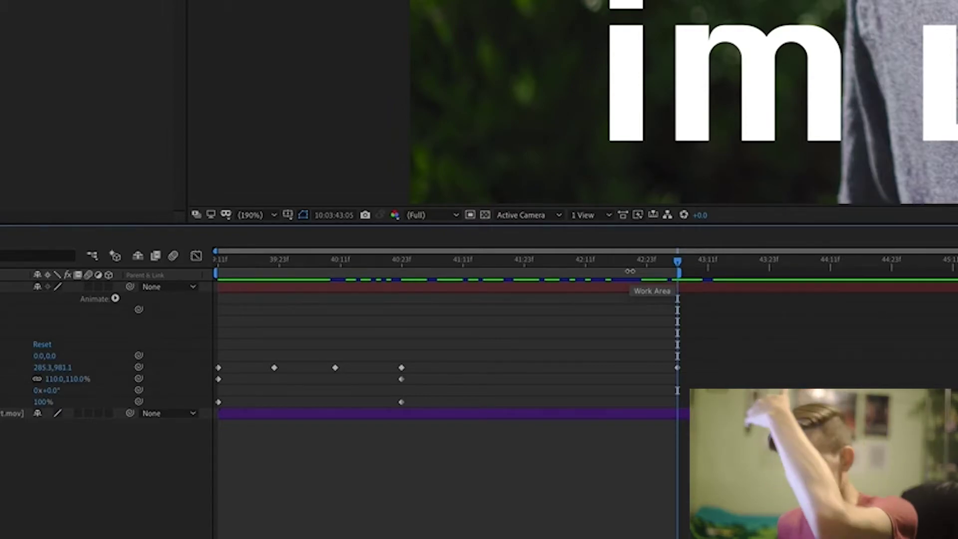
right_click(630, 271)
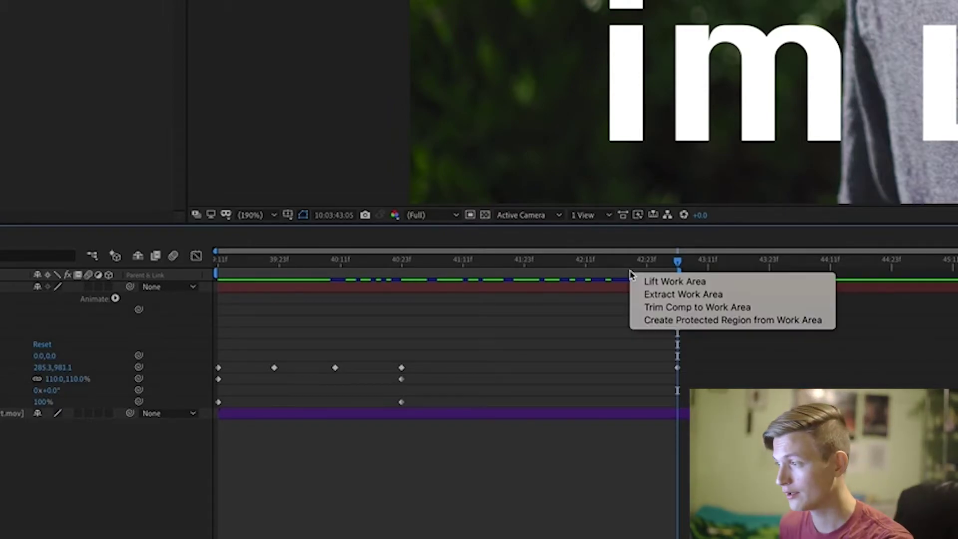
left_click(662, 307)
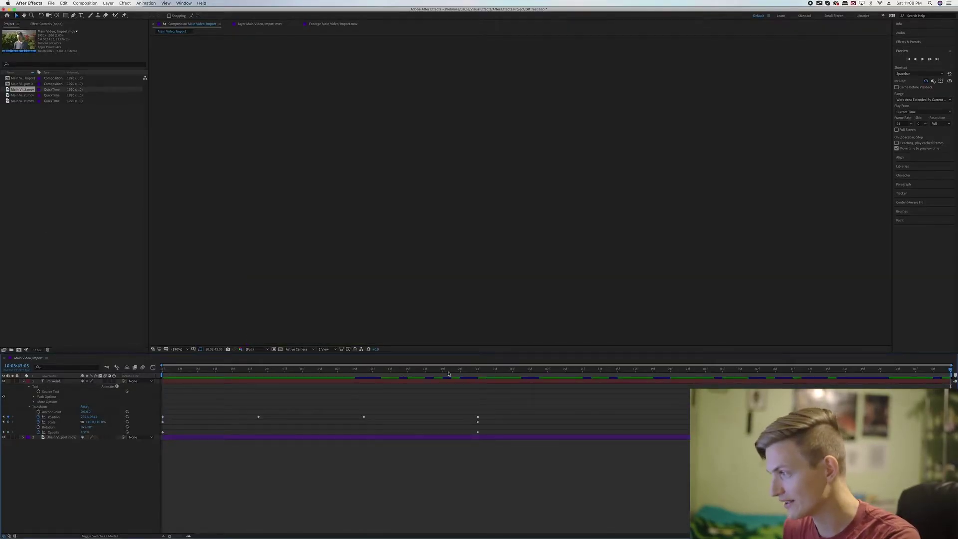
Preview the trimmed composition, and start pre-rendering it as a QuickTime movie up to choosing its save folder
key("space")
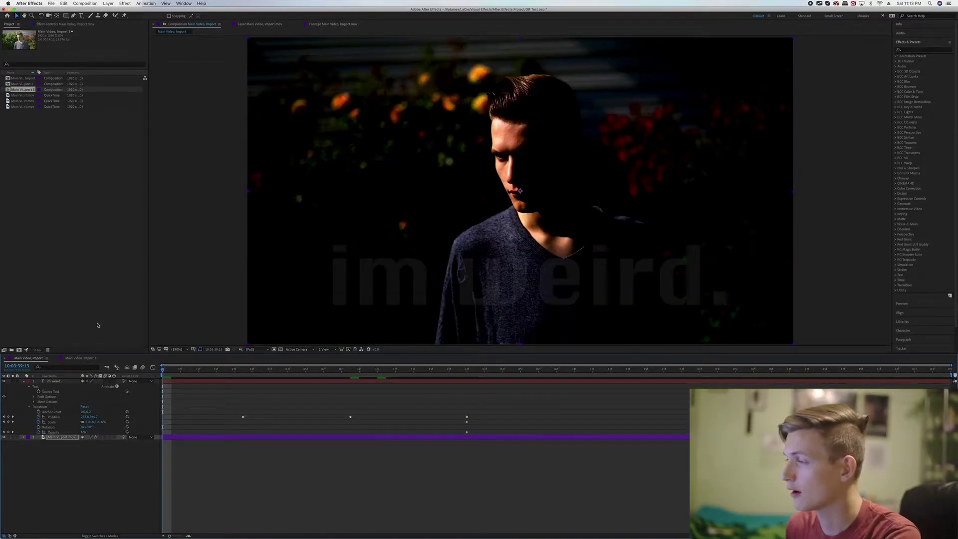
left_click(87, 4)
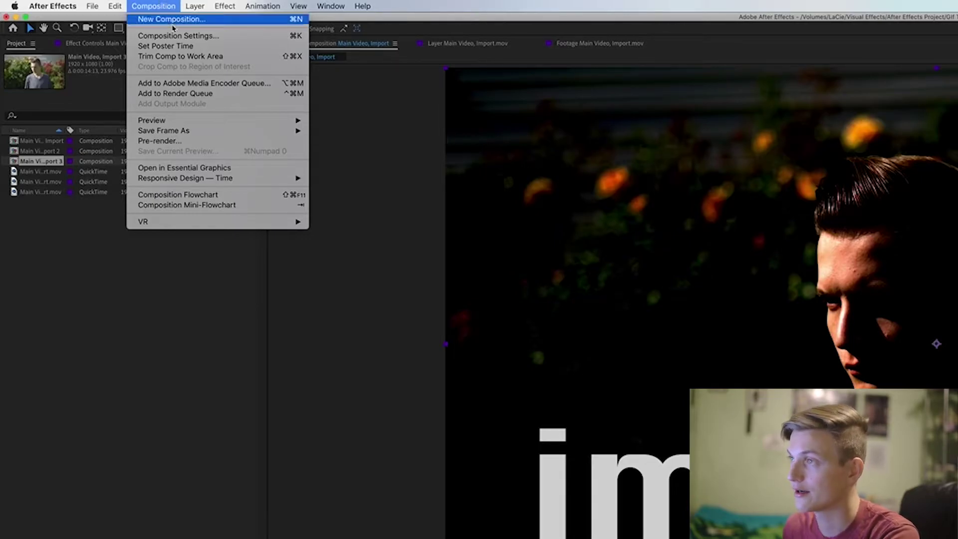
left_click(173, 142)
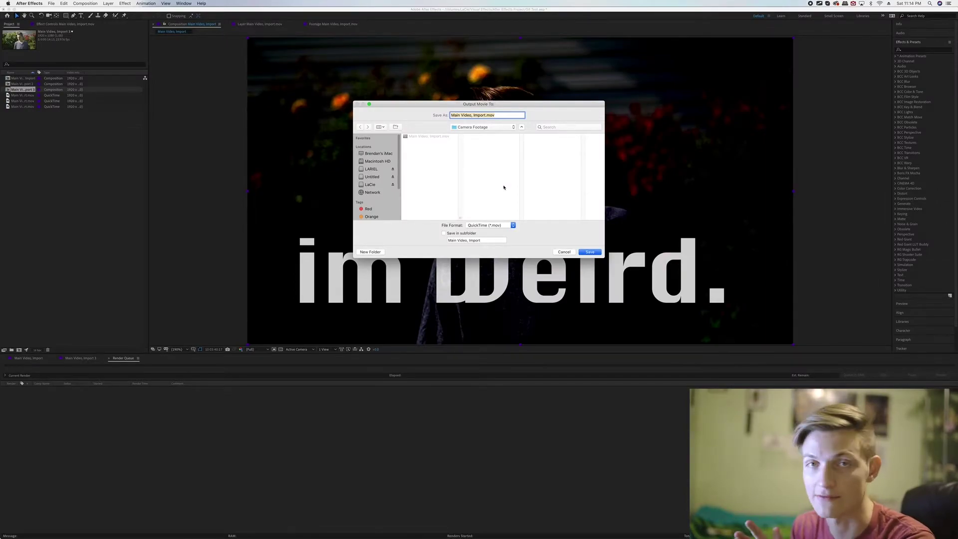
left_click(489, 125)
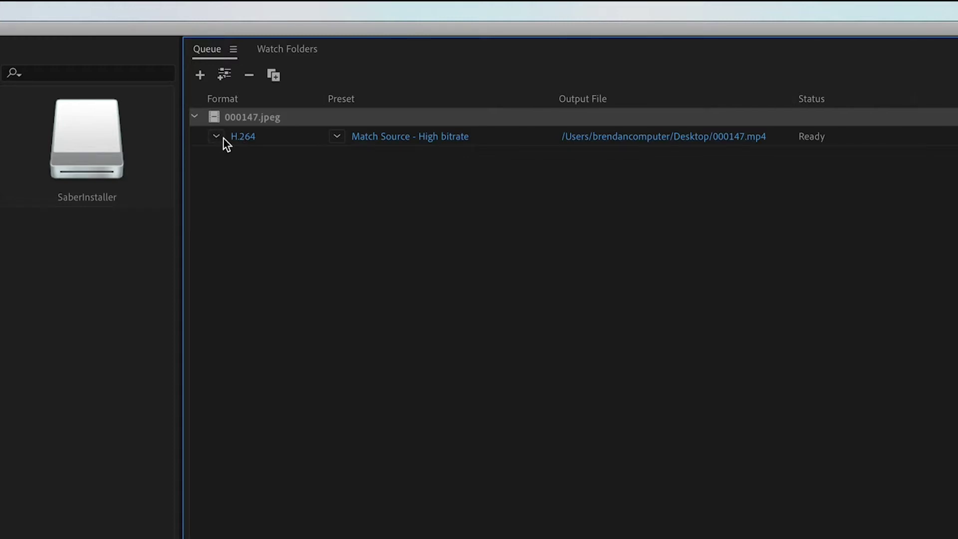
In Media Encoder, choose the H.264 format for 000147.jpeg and look through its video export settings
left_click(218, 138)
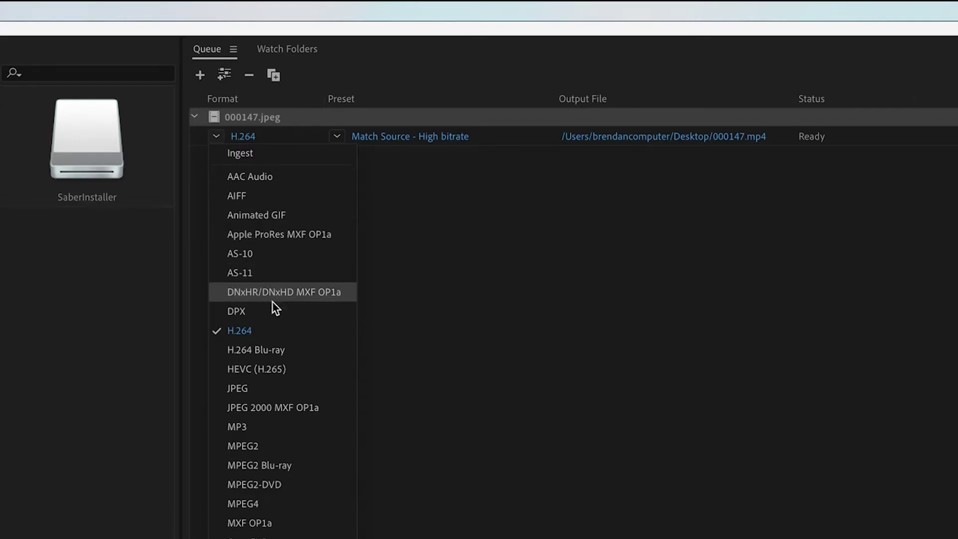
left_click(246, 331)
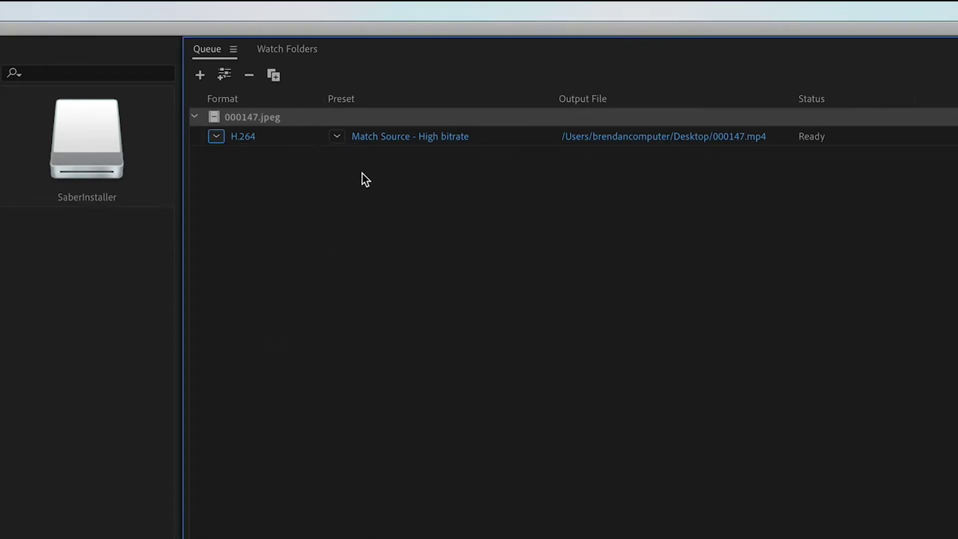
left_click(414, 142)
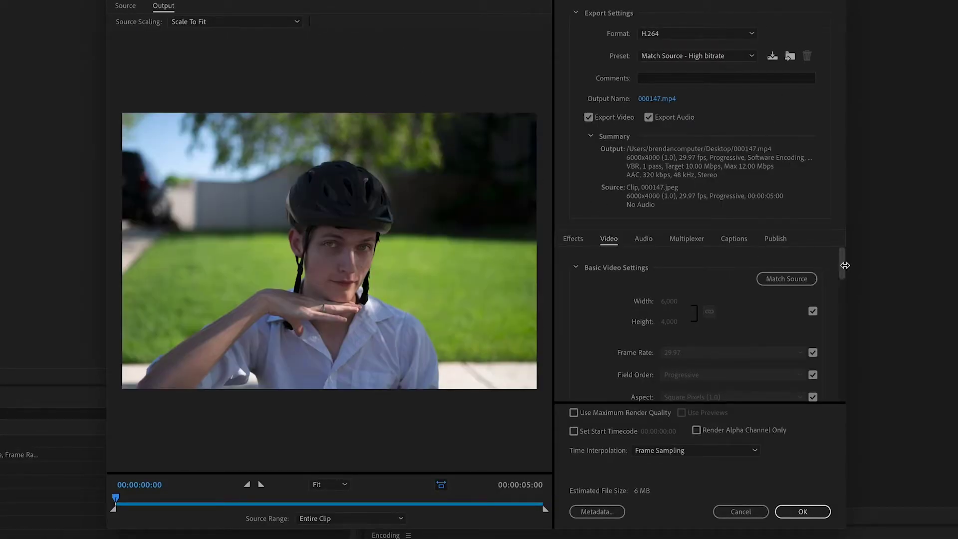
left_click_drag(843, 268, 851, 400)
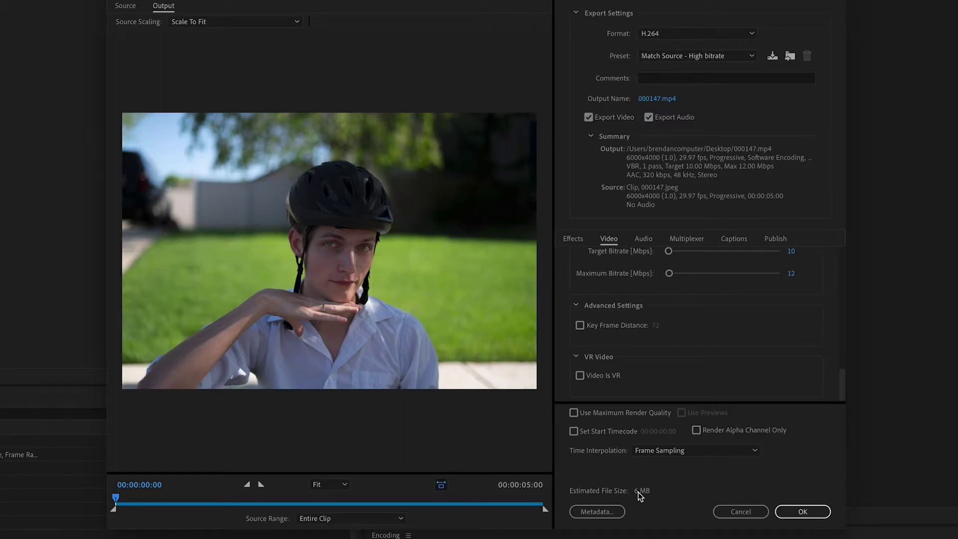
left_click_drag(842, 382, 842, 256)
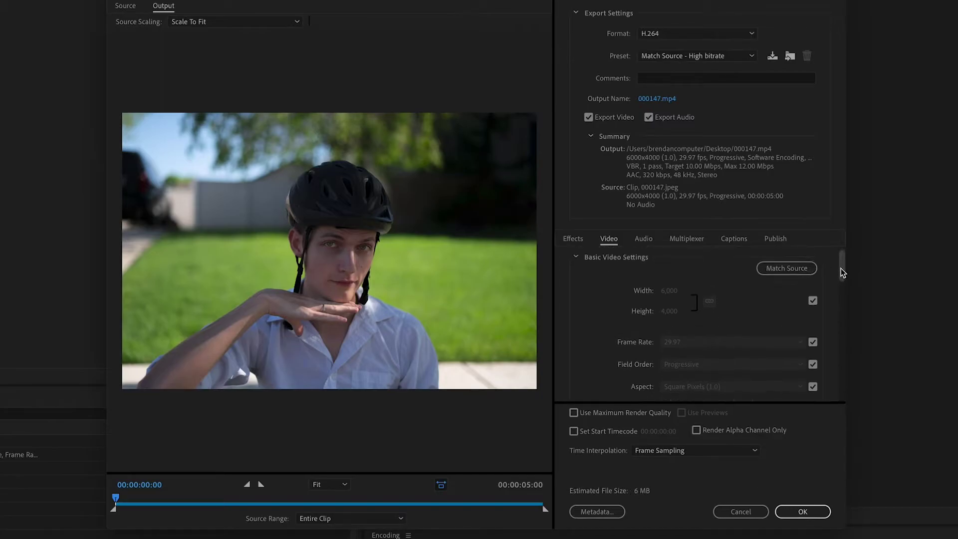
Unlock the frame size from the source, try a proportional width of 5150, and set the width to 720
left_click(812, 310)
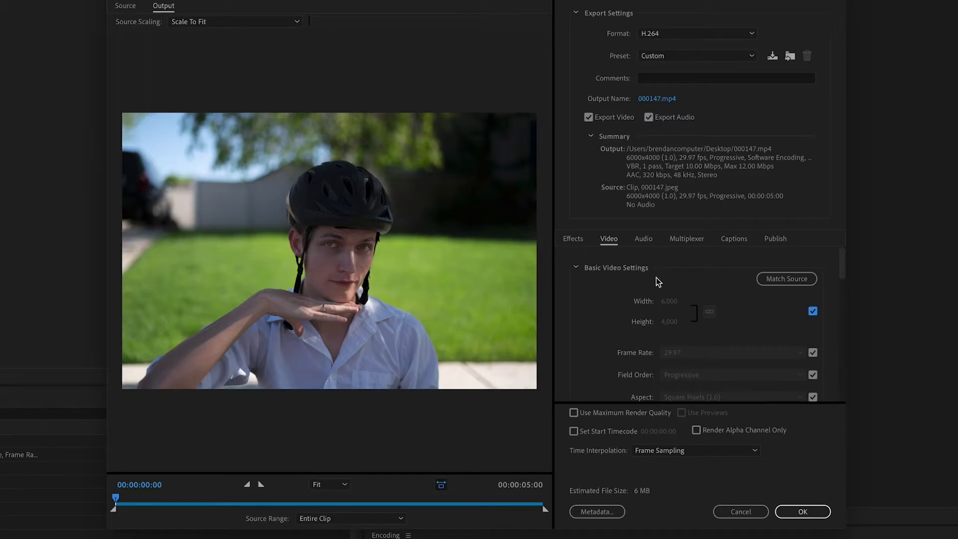
left_click(813, 311)
left_click_drag(669, 302, 606, 290)
left_click_drag(668, 305, 586, 295)
left_click(668, 302)
type("5150")
key("Return")
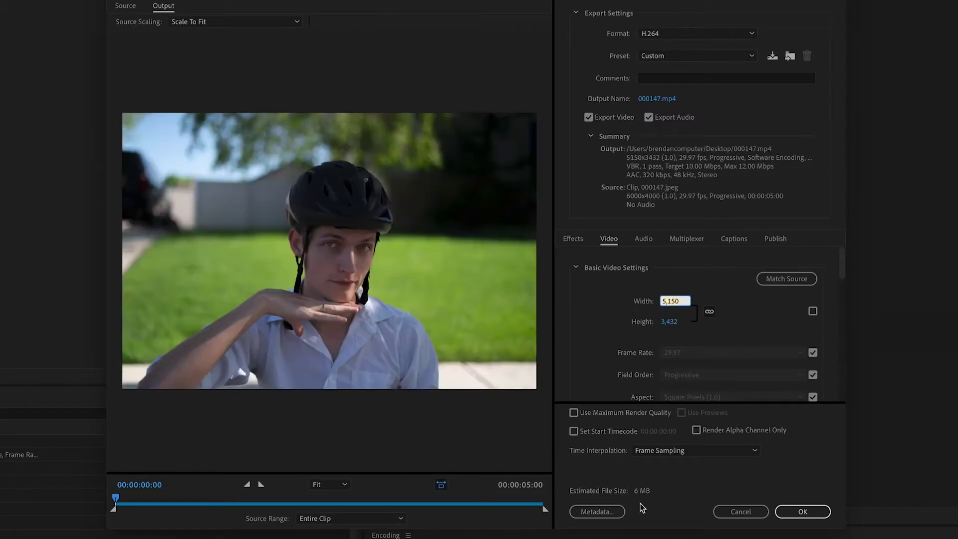
type("720")
key("Return")
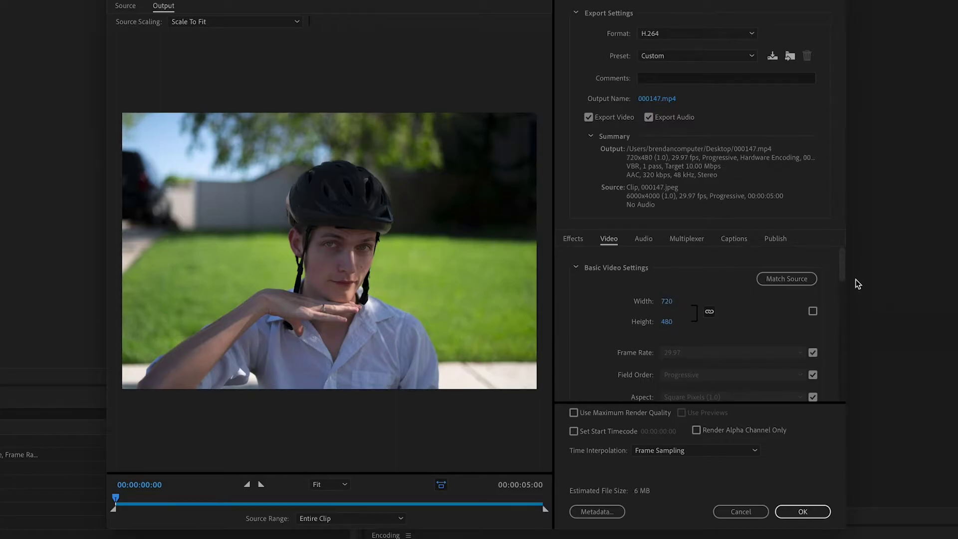
Lower the target bitrate to 5.4 Mbps, and start encoding the queue with these export settings
left_click_drag(840, 268, 828, 382)
left_click_drag(668, 304, 666, 304)
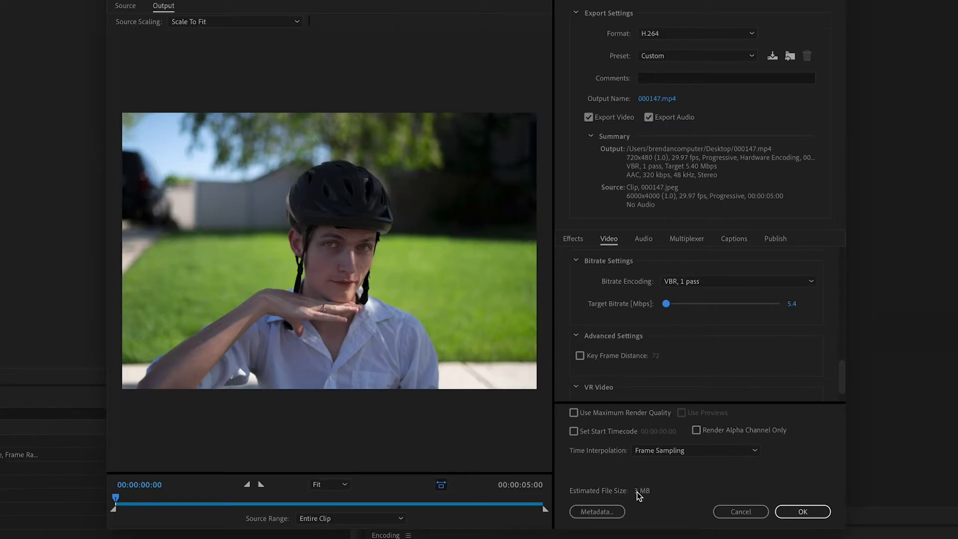
left_click(803, 511)
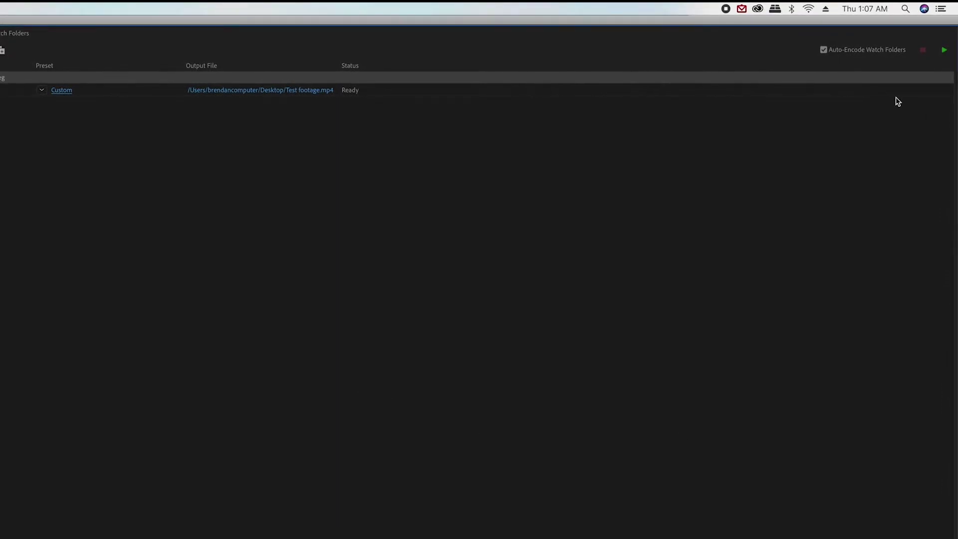
left_click(946, 52)
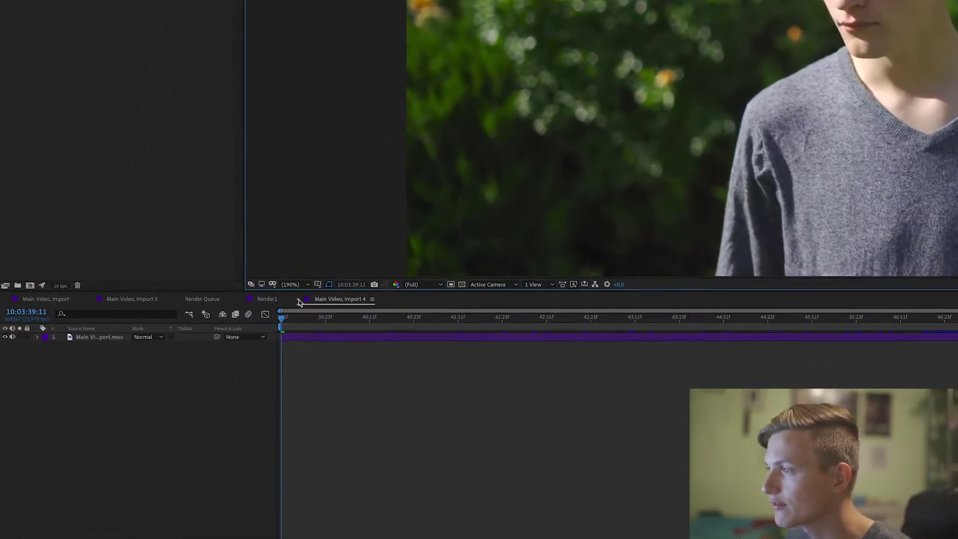
Switch to After Effects and close the Main Video, Import 4, Render1, Render Queue and Main Video, Import 3 timelines
left_click(232, 332)
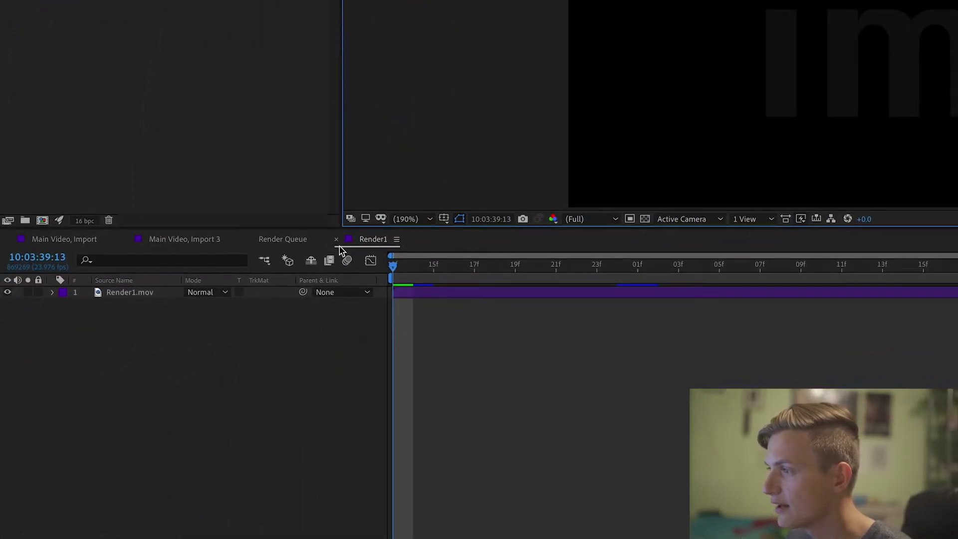
left_click(336, 239)
left_click(129, 240)
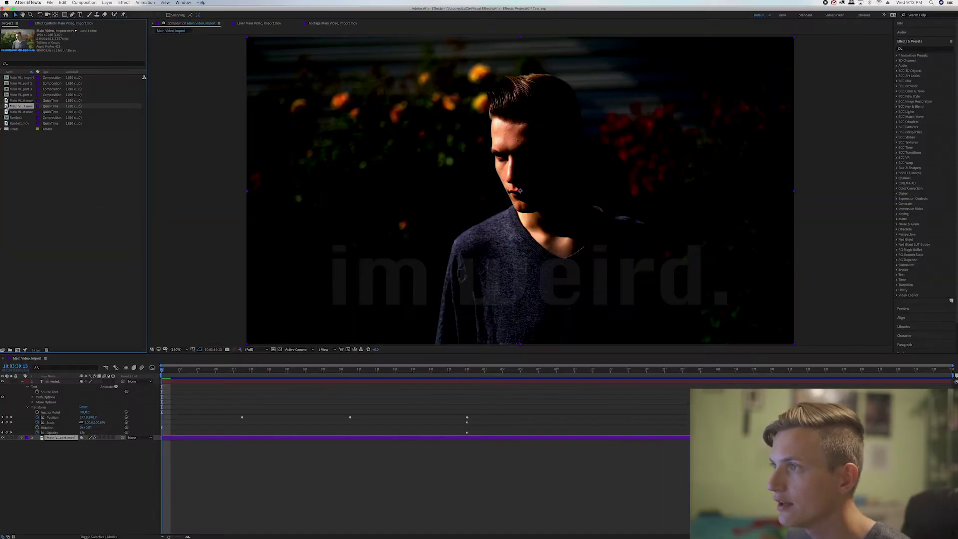
Create a new composition from the Main Video, Import.mov footage item
left_click(6, 113)
left_click_drag(74, 249, 19, 350)
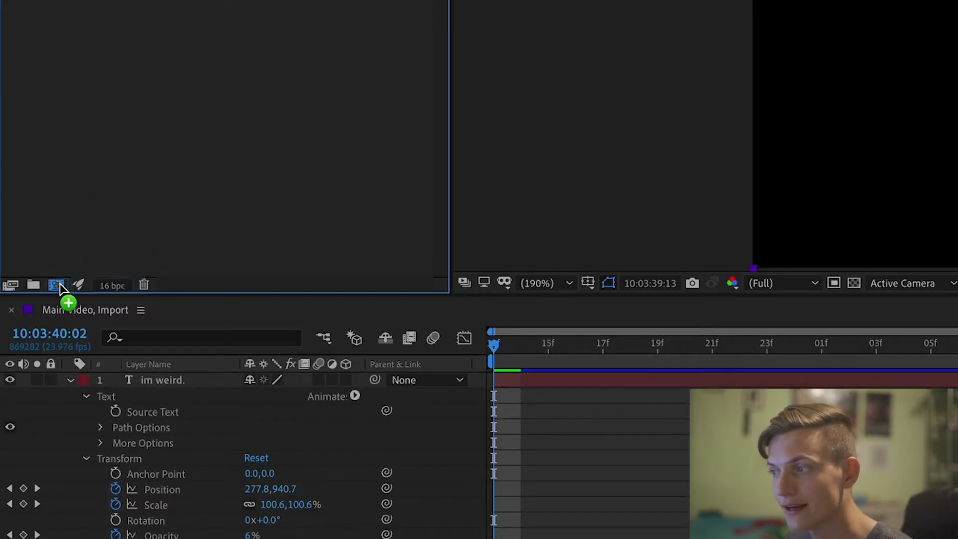
left_click_drag(59, 285, 56, 286)
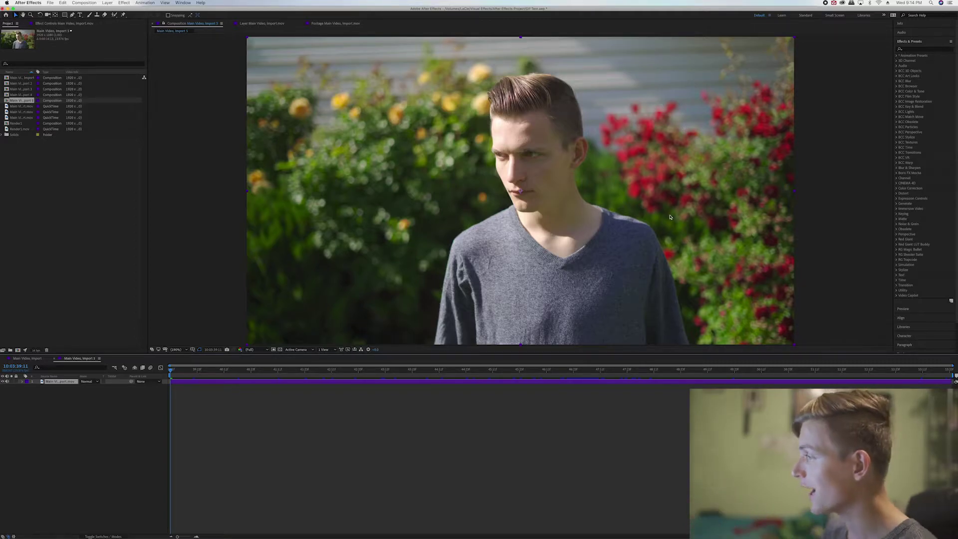
Add a white solid layer at composition size above the footage and hide it
left_click(107, 3)
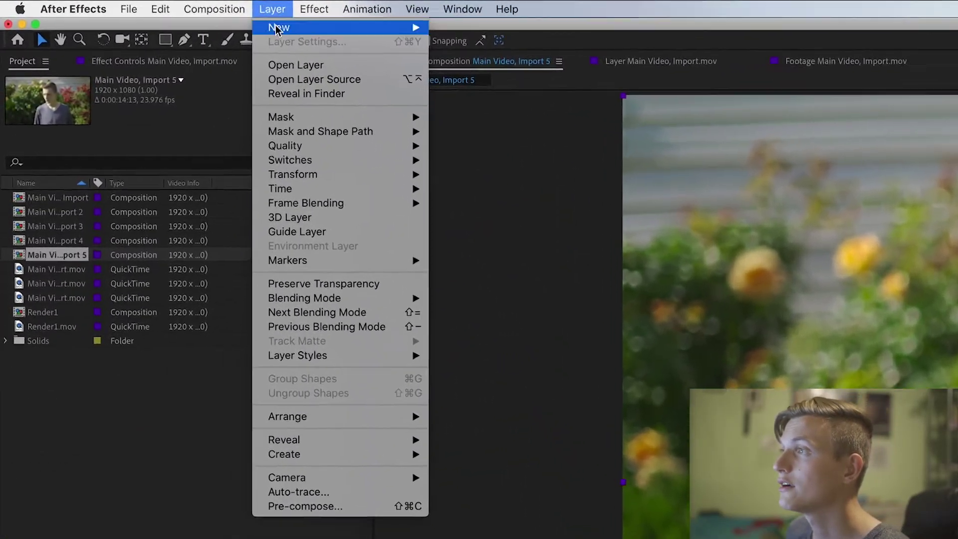
mouse_move(277, 29)
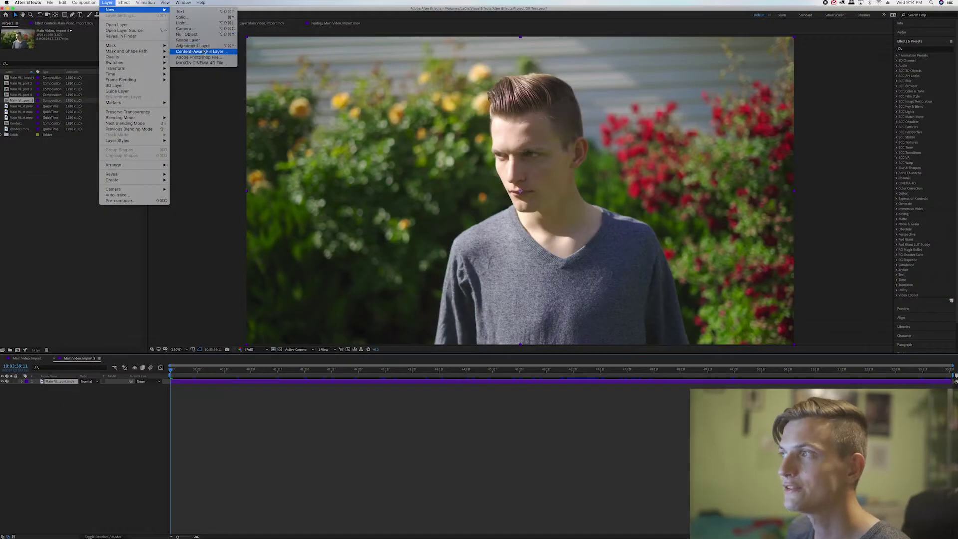
left_click(186, 20)
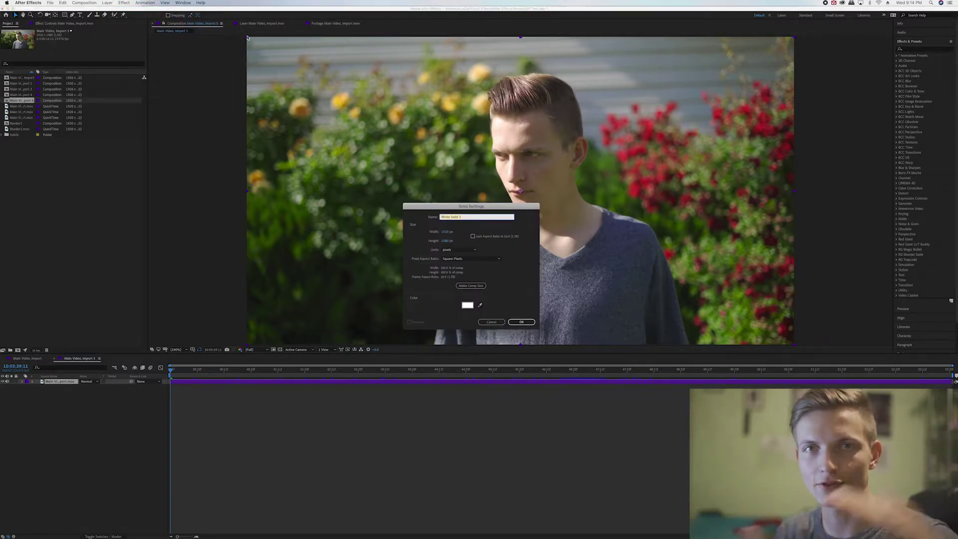
left_click(467, 305)
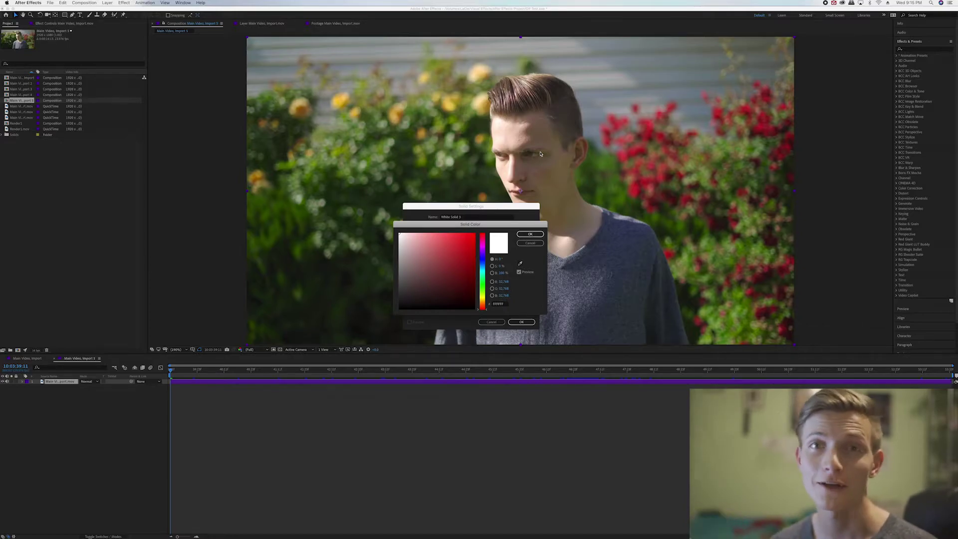
left_click(530, 233)
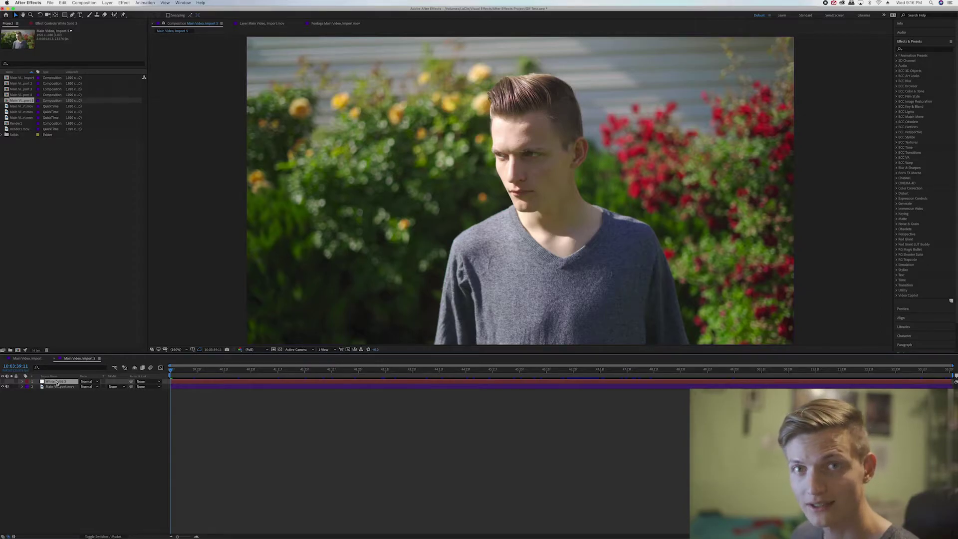
Rename the white solid layer to EYE GLOW, and switch its visibility on and off again, leaving it hidden
right_click(56, 382)
key("Escape")
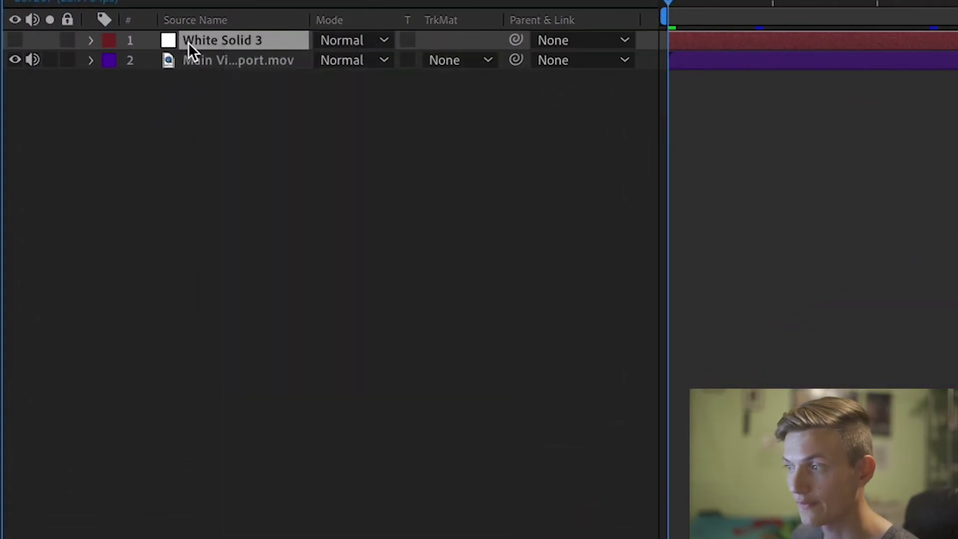
right_click(239, 42)
key("Escape")
key("Return")
type("EYE GLOW")
key("Return")
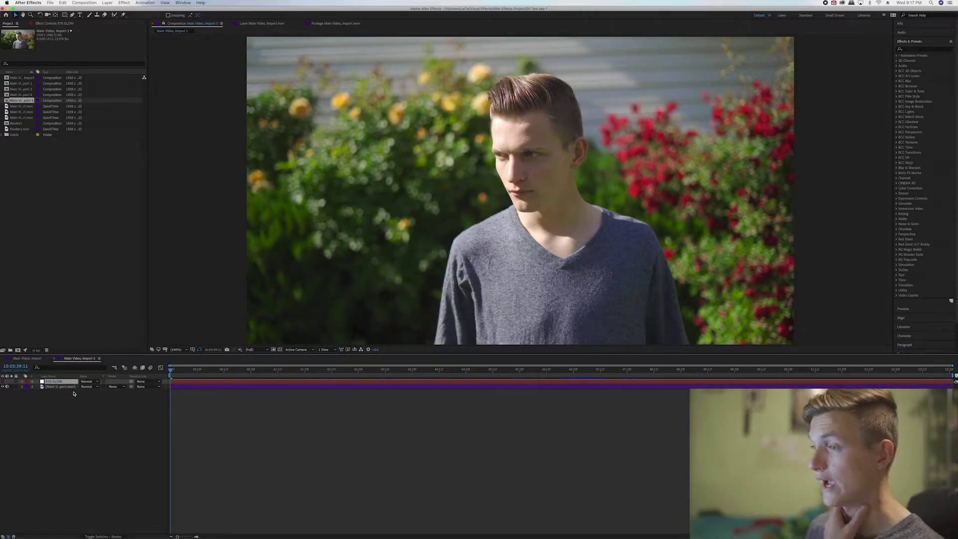
left_click(3, 381)
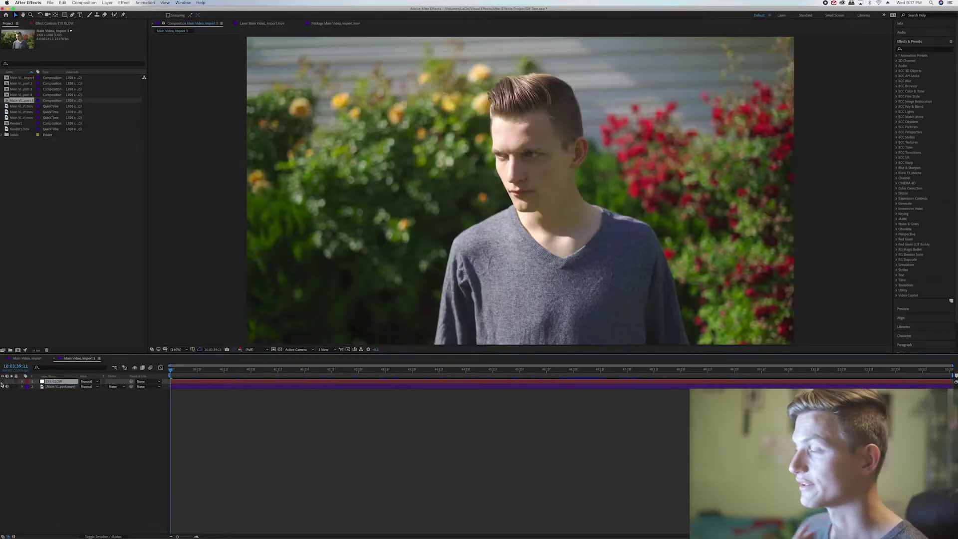
left_click(3, 381)
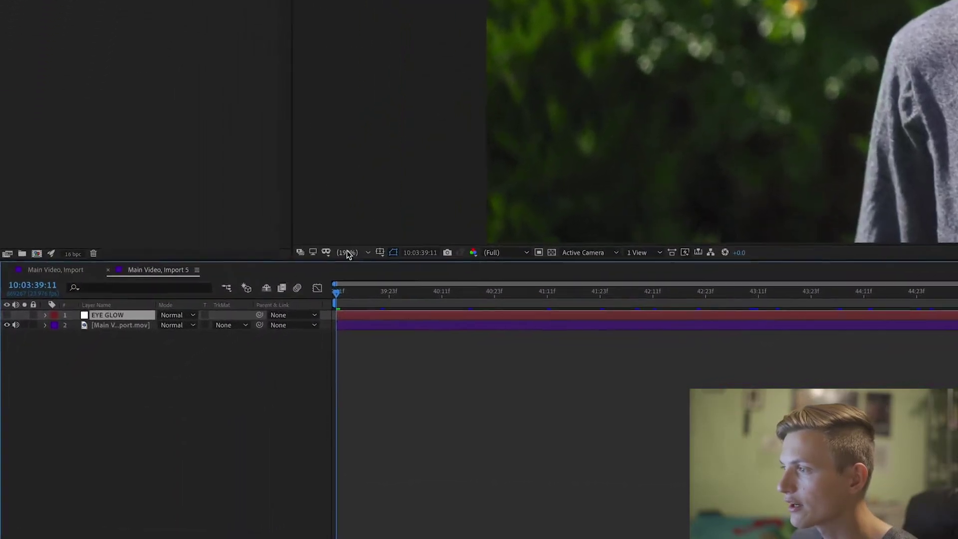
Draw a closed Pen mask on the hidden EYE GLOW layer, tracing the outline of the man's eye nearer the visible ear
left_click(176, 349)
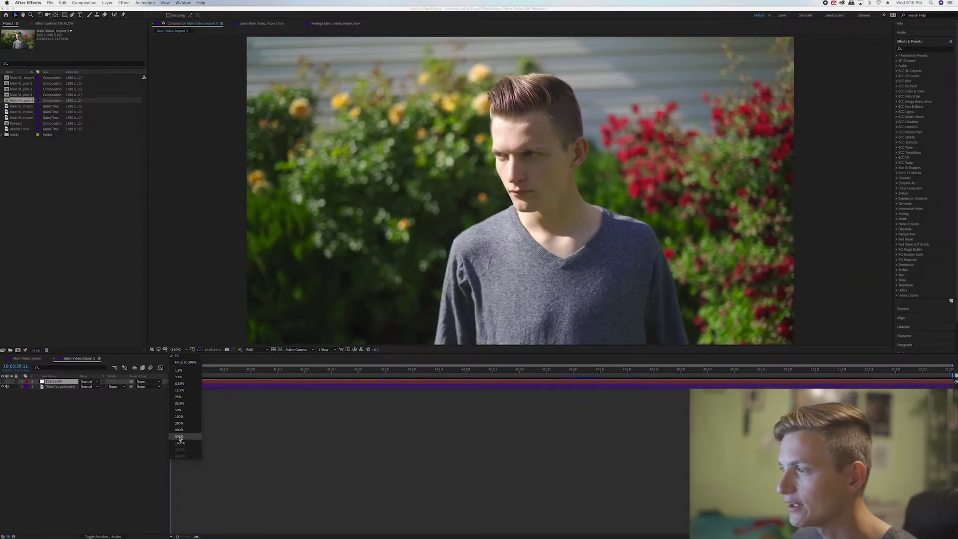
left_click(179, 436)
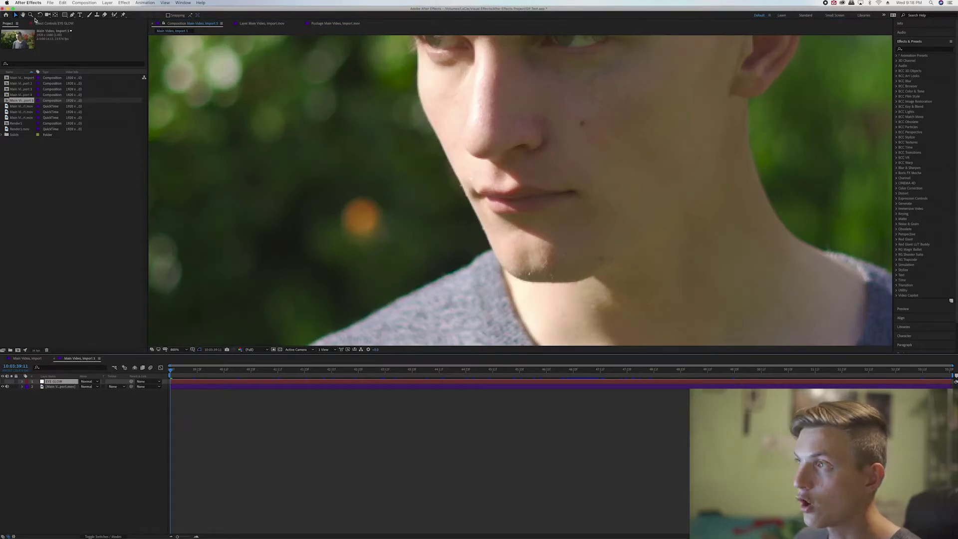
left_click(23, 15)
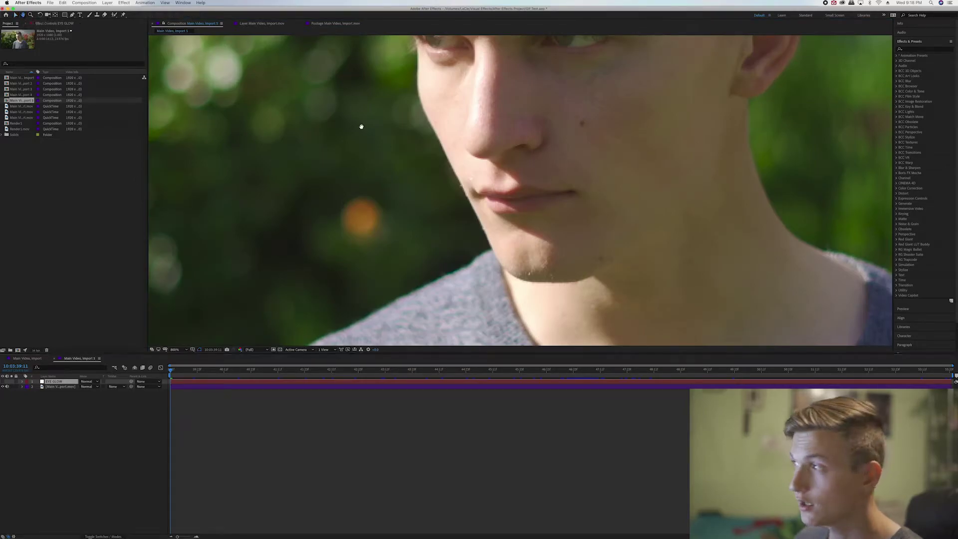
left_click_drag(406, 135, 327, 245)
left_click(72, 15)
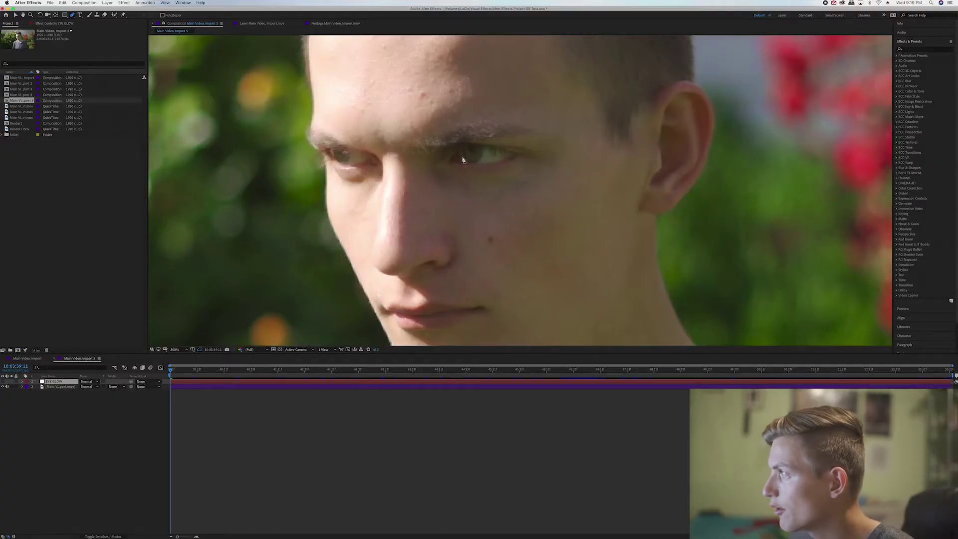
left_click(516, 155)
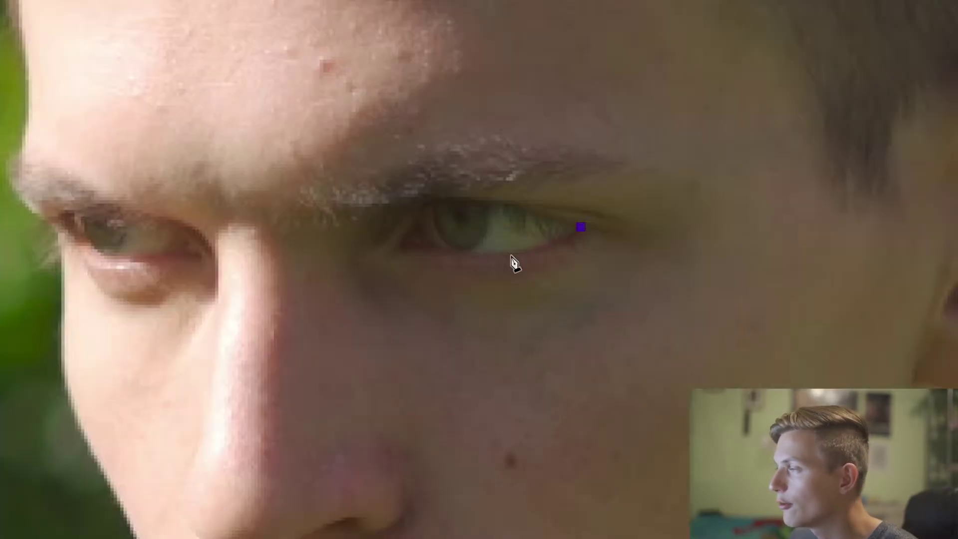
left_click(511, 255)
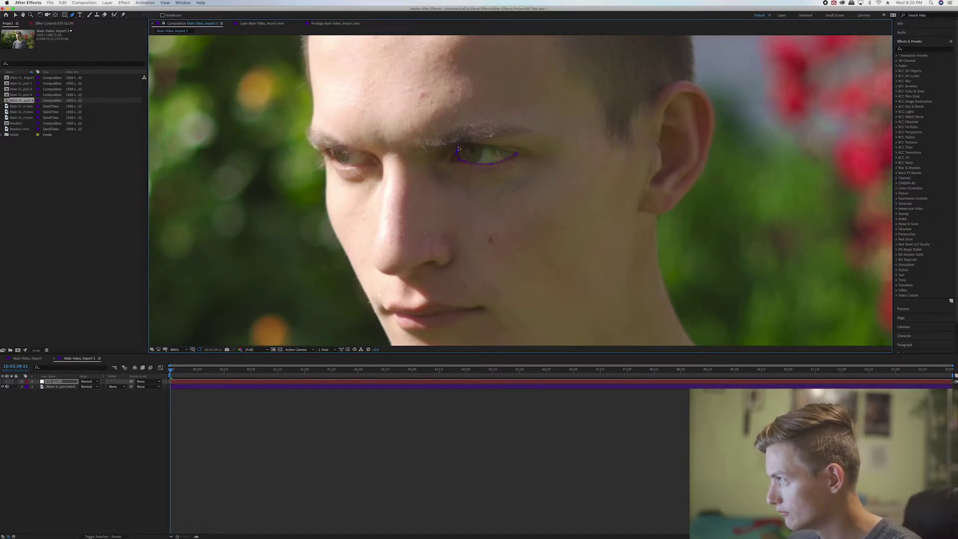
left_click_drag(470, 143, 483, 144)
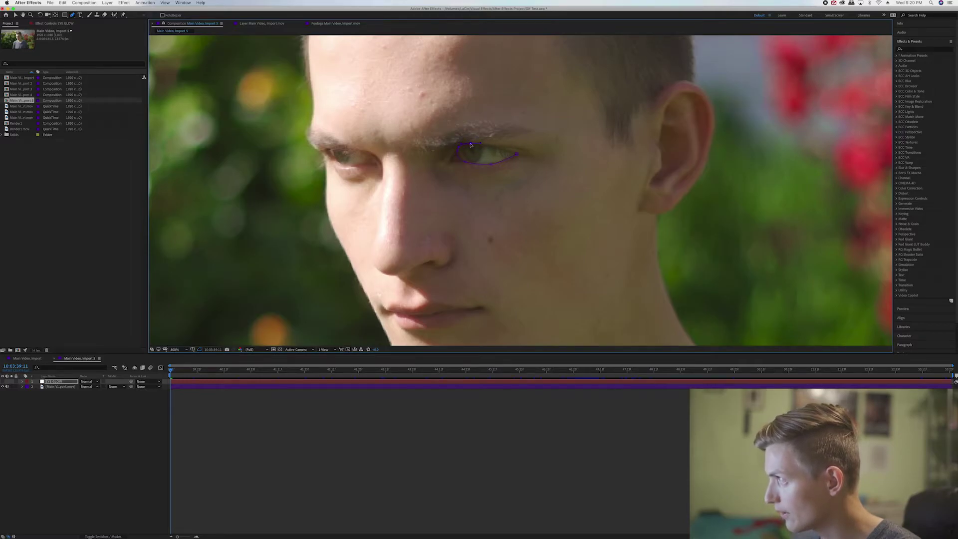
left_click(500, 147)
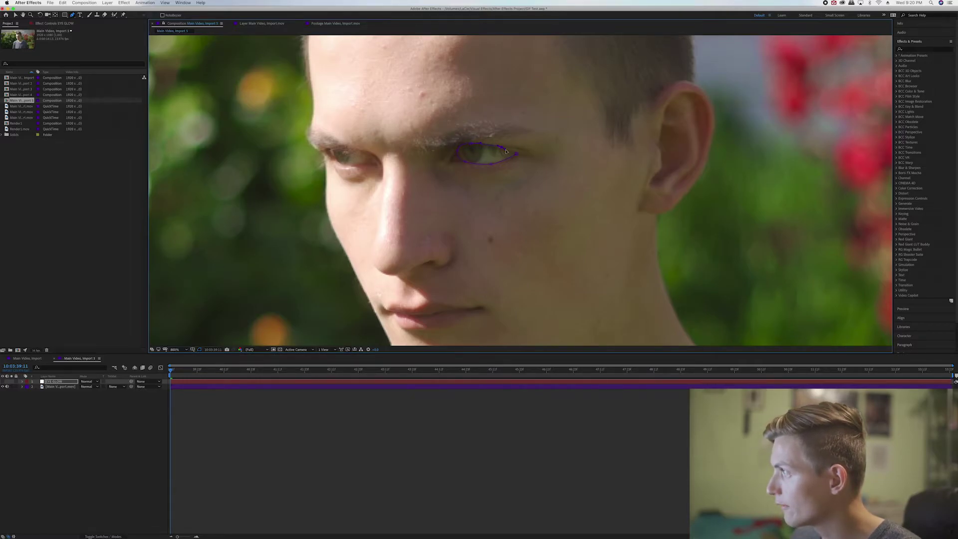
left_click(521, 156)
key("v")
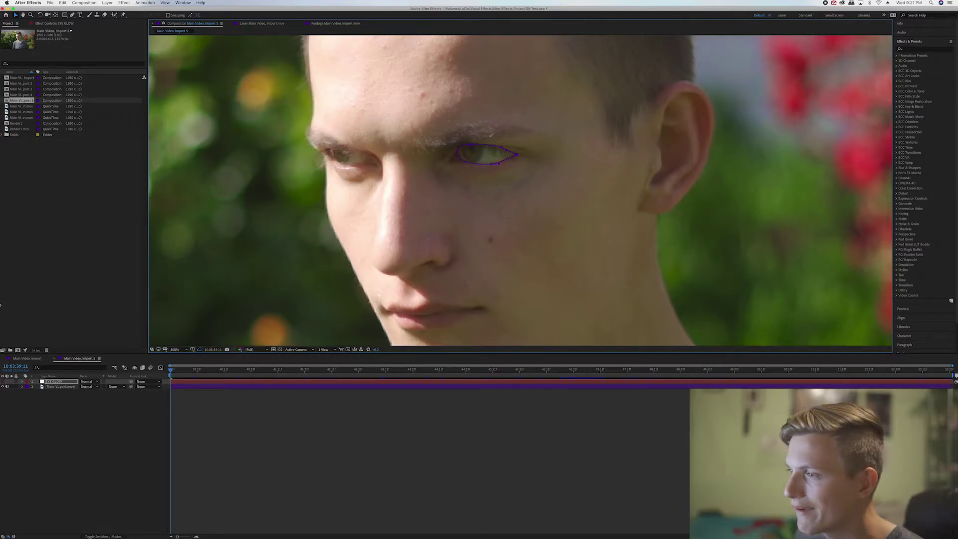
Hide the EYE GLOW layer and expand its mask down to the Mask 1 properties
left_click(3, 381)
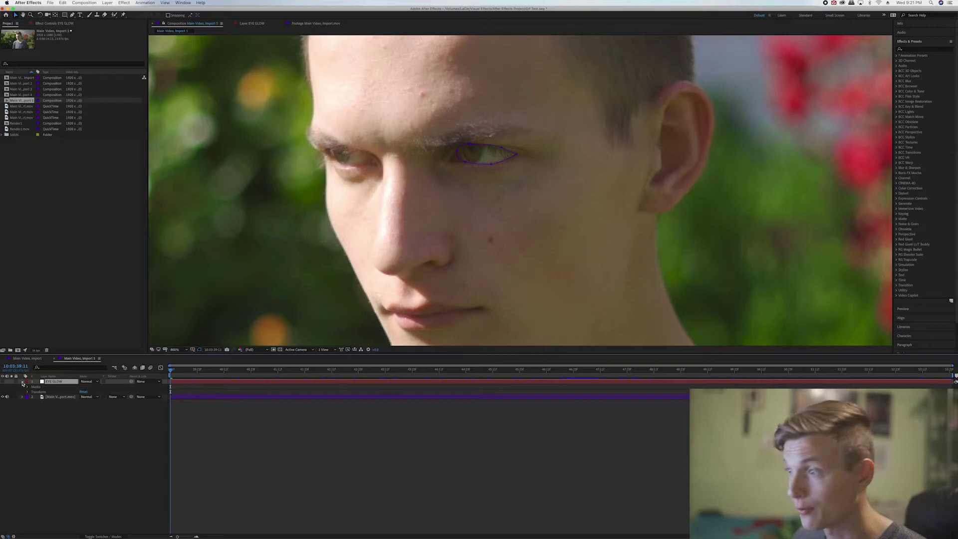
left_click(22, 381)
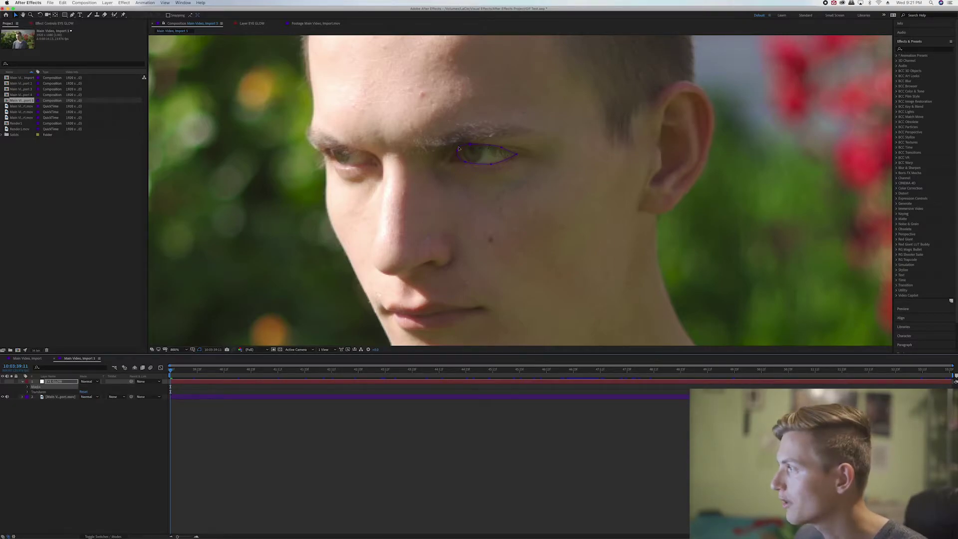
left_click(28, 386)
left_click(32, 391)
left_click(52, 396)
Set Mask 1's feather to 3 pixels, leaving its opacity and expansion as they are
left_click(74, 401)
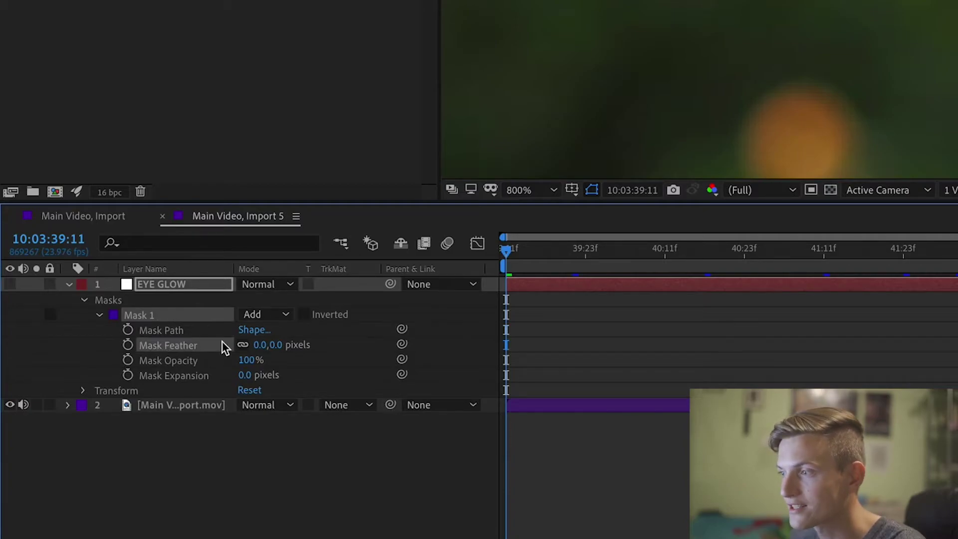
left_click(172, 360)
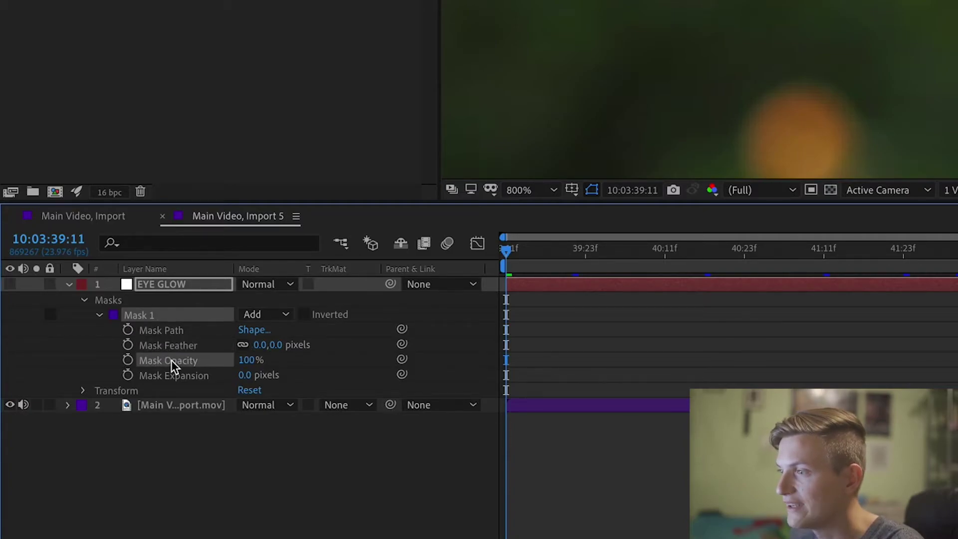
left_click(171, 376)
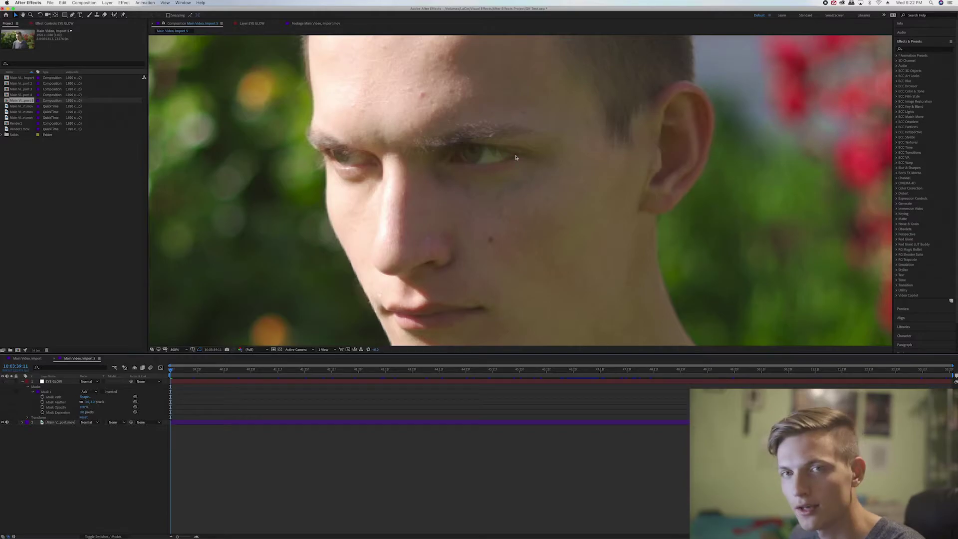
Turn on keyframing for Mask 1's Mask Path at 10:03:39:11
left_click(55, 397)
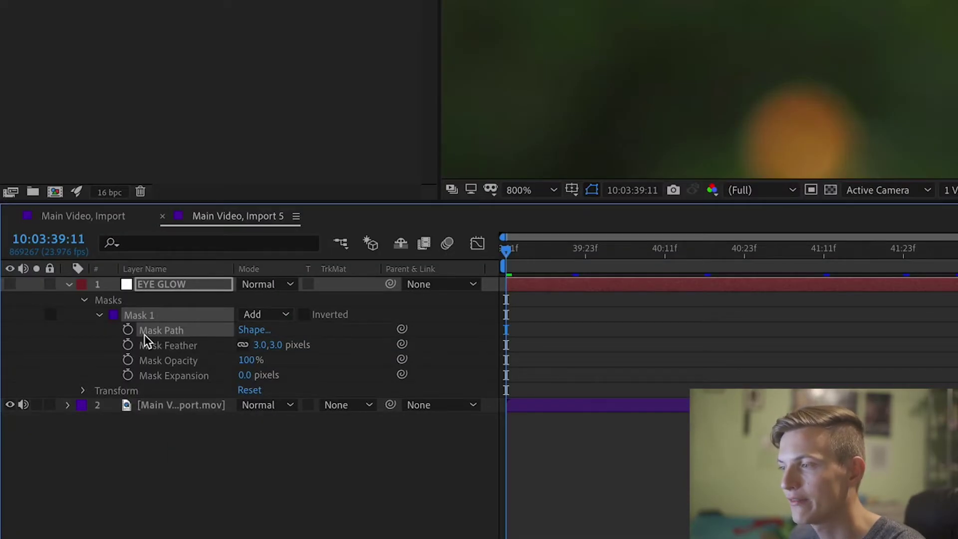
left_click(129, 331)
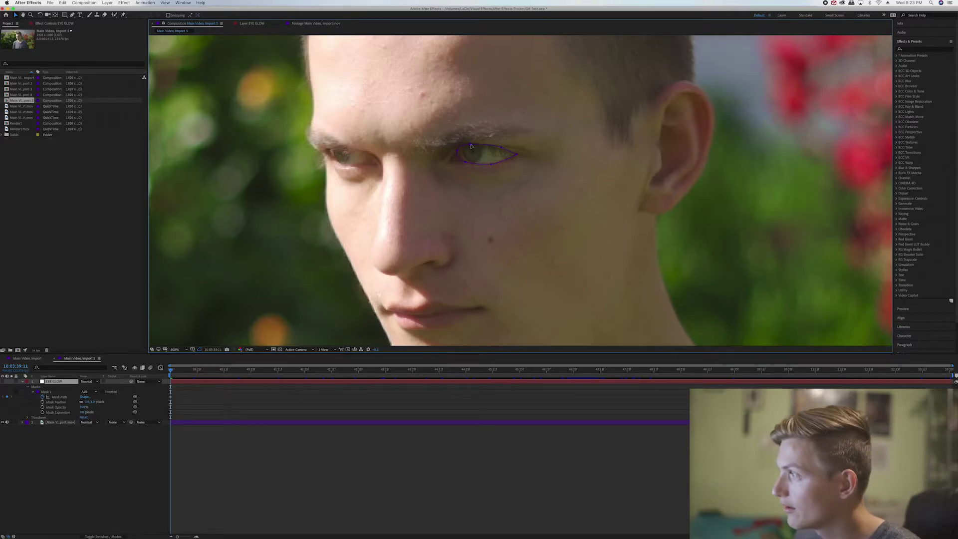
left_click(472, 148)
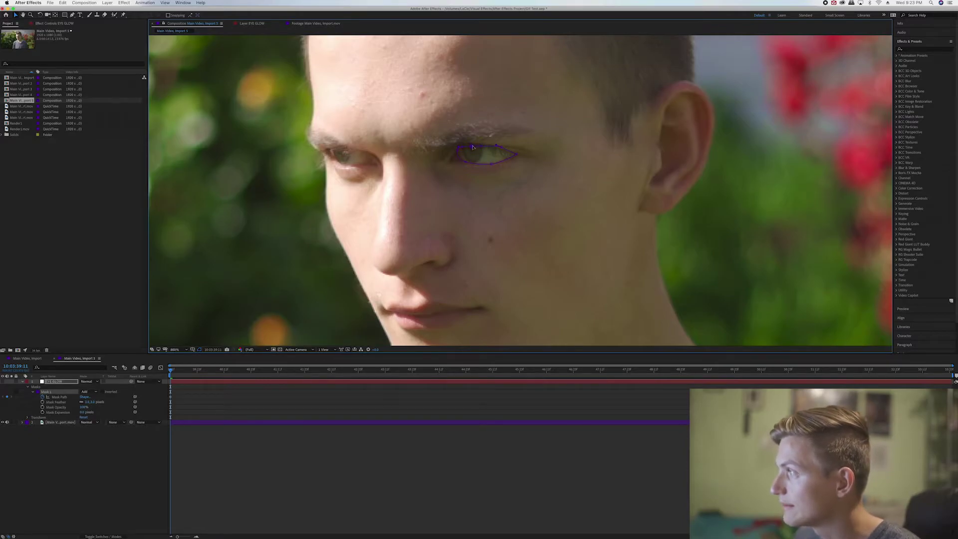
At 10:03:39:23, move the whole mask onto the eye and adjust its upper points to fit the eyelid
left_click(186, 372)
left_click_drag(186, 372, 161, 379)
key("space")
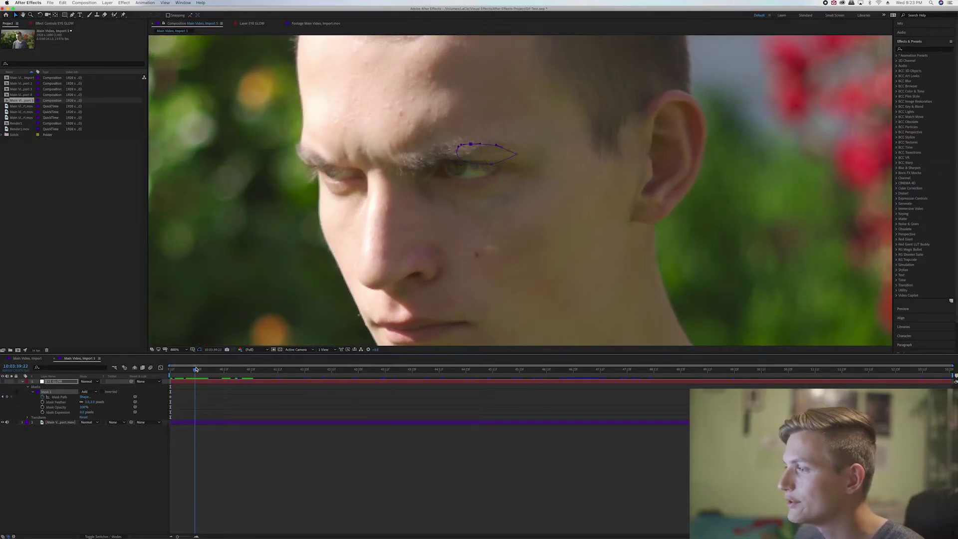
key("space")
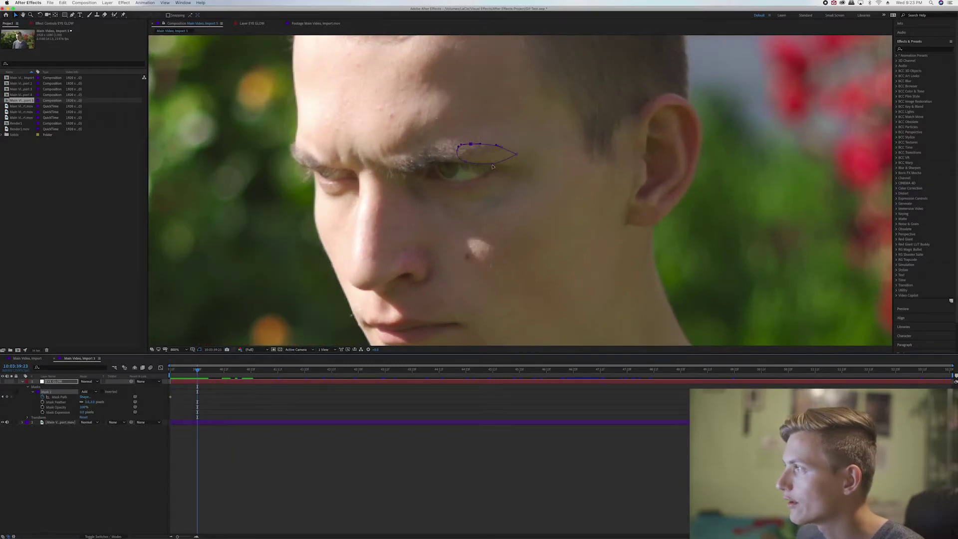
left_click(492, 166)
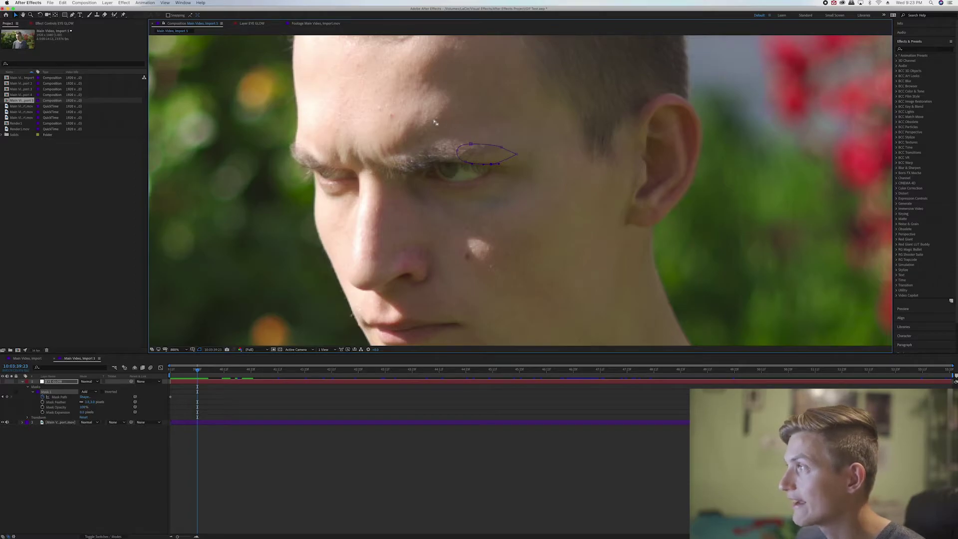
left_click_drag(434, 120, 557, 198)
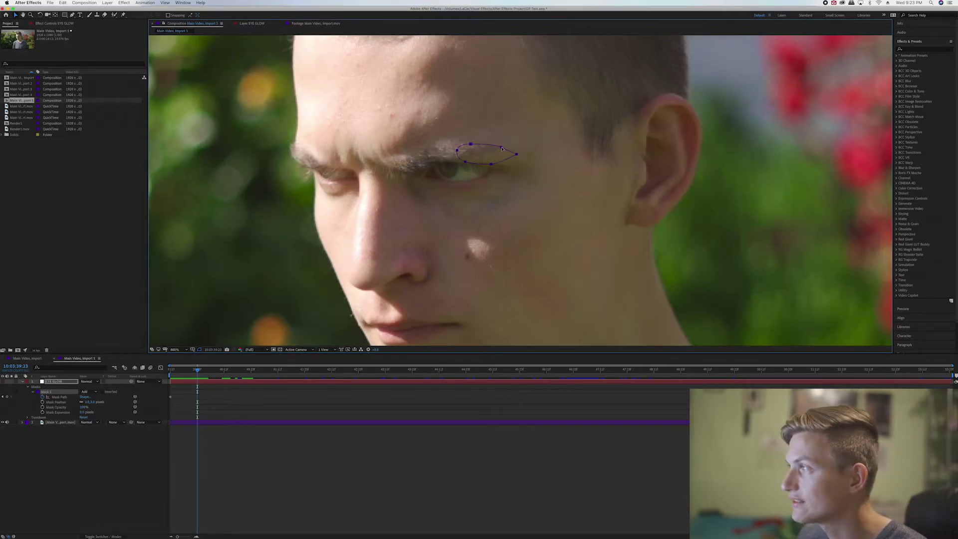
left_click_drag(500, 149, 475, 166)
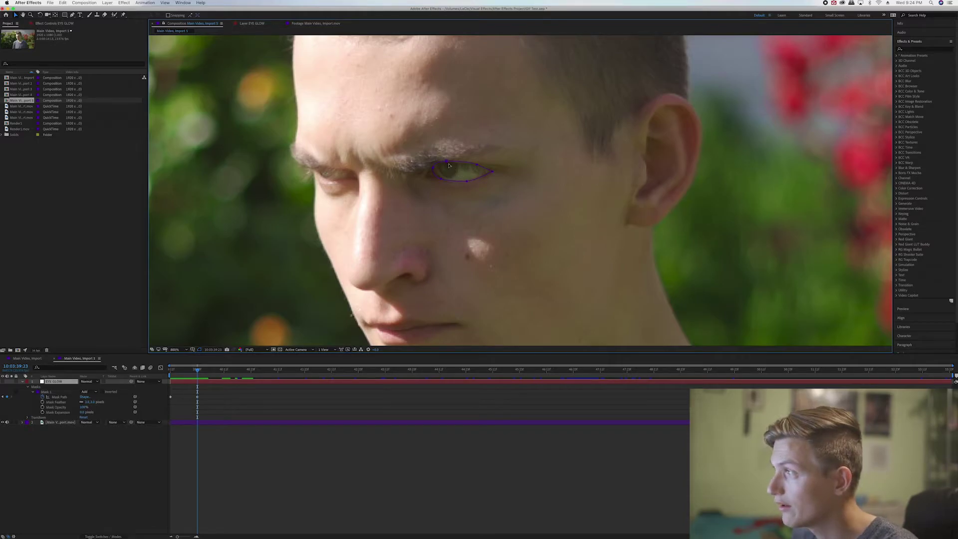
left_click_drag(447, 163, 446, 163)
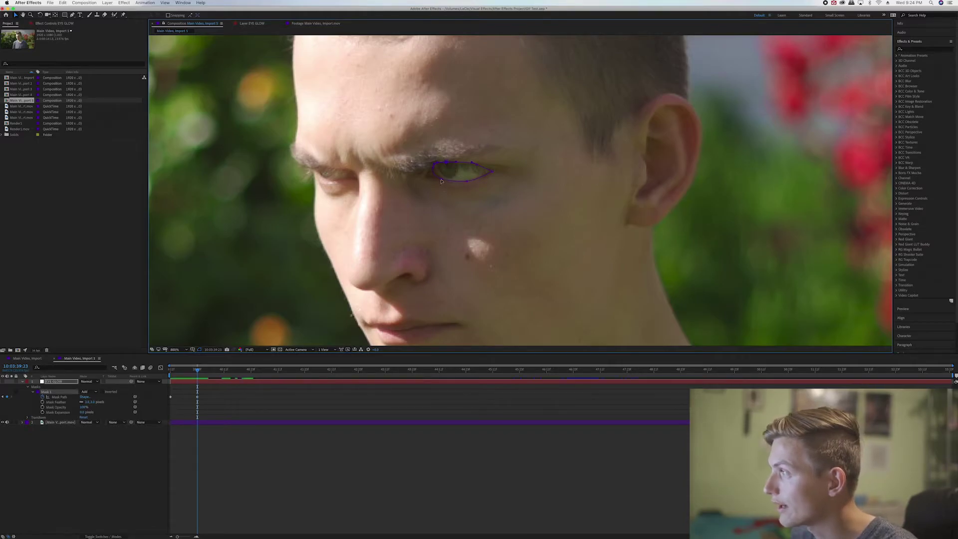
Magnify the composition to 1600% and move the whole mask over the eye at 10:03:40:11
left_click(176, 349)
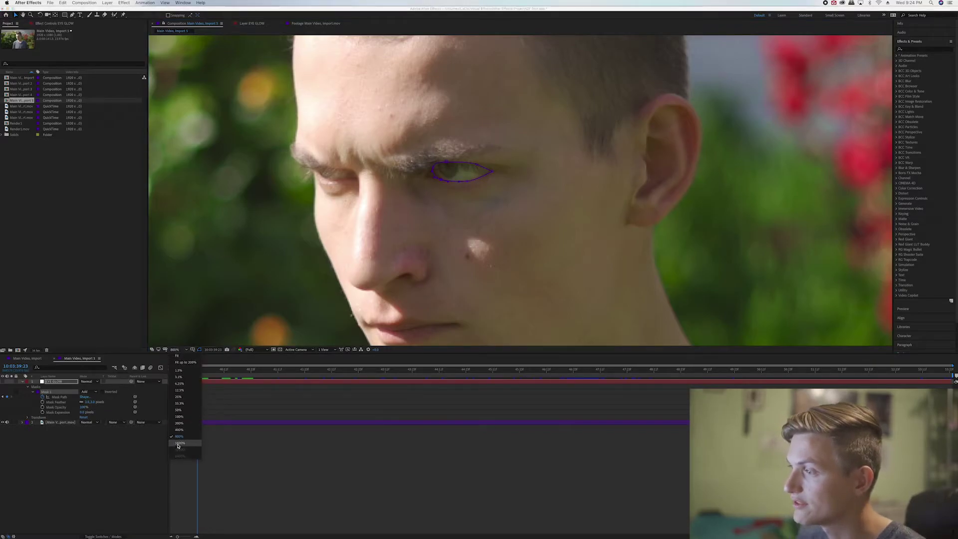
left_click(180, 443)
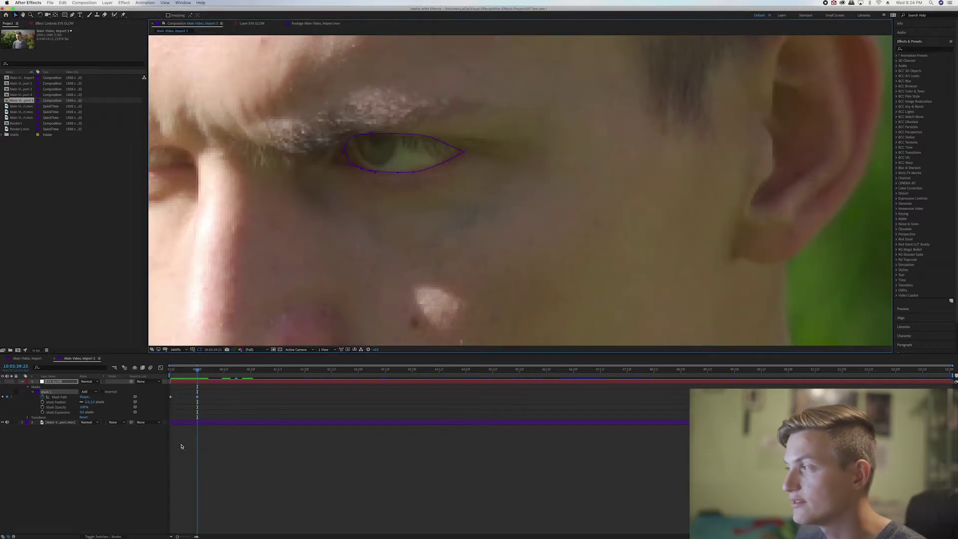
left_click(224, 369)
left_click_drag(409, 162, 697, 153)
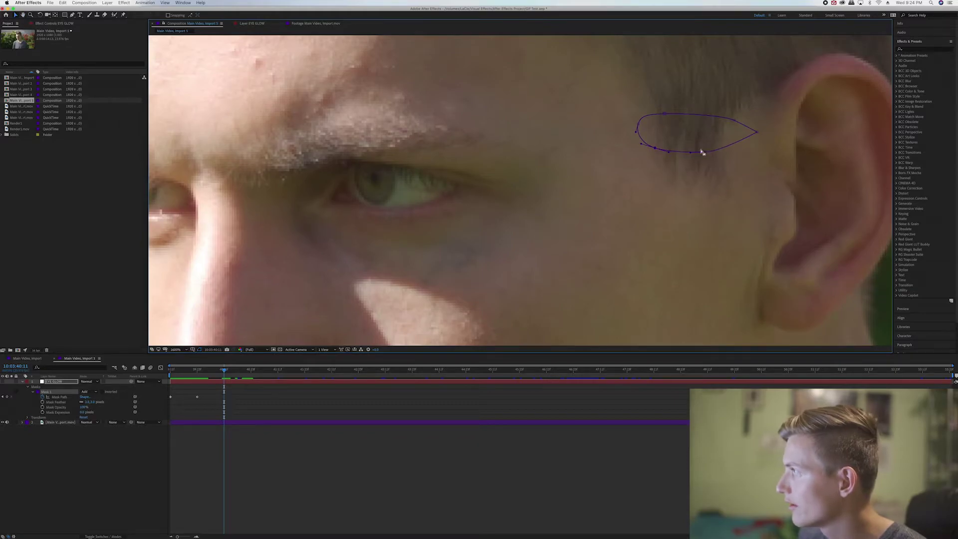
left_click_drag(583, 81, 804, 192)
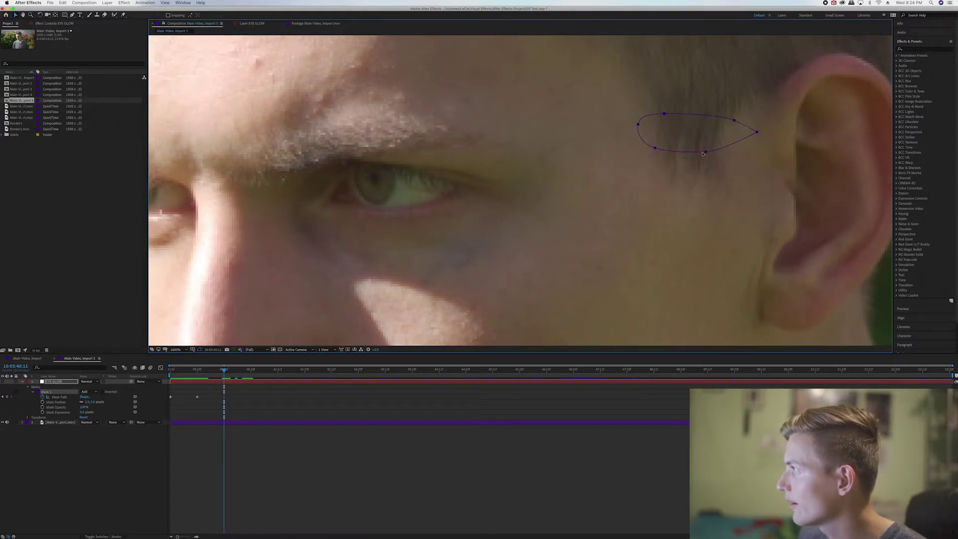
left_click_drag(705, 154, 400, 202)
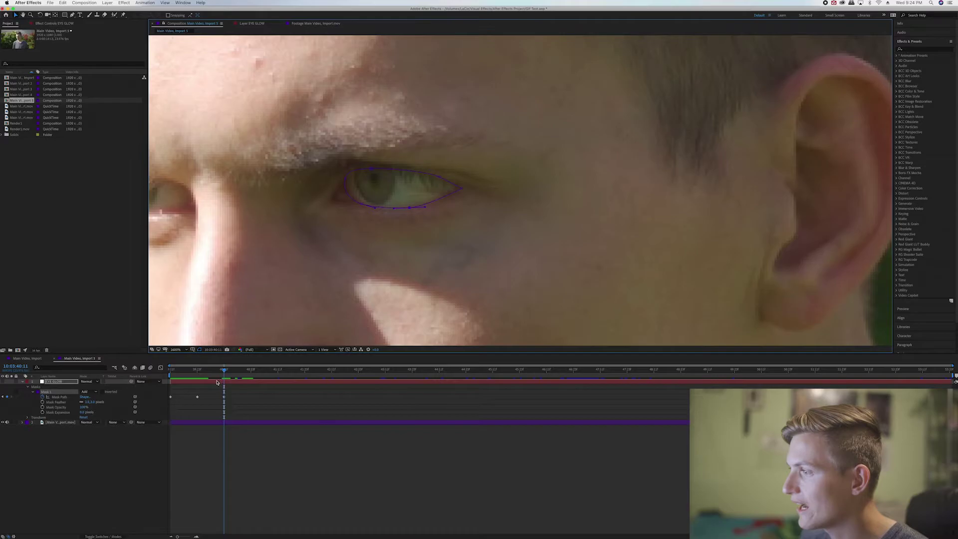
Review the mask motion so far and adjust the mask's upper and outer corner points to the eye at 10:03:40:23
left_click_drag(207, 370, 181, 385)
key("space")
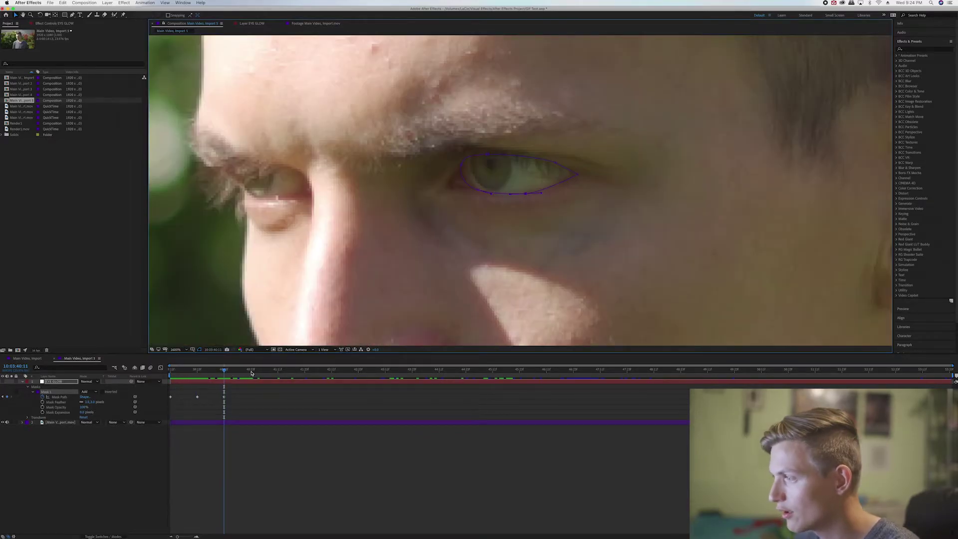
left_click(252, 371)
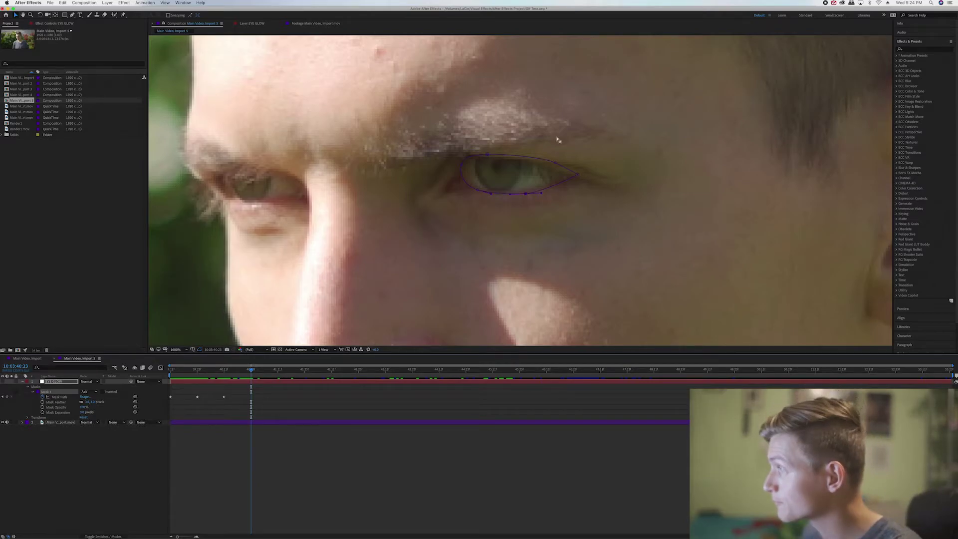
left_click_drag(488, 156, 487, 158)
left_click_drag(578, 174, 577, 178)
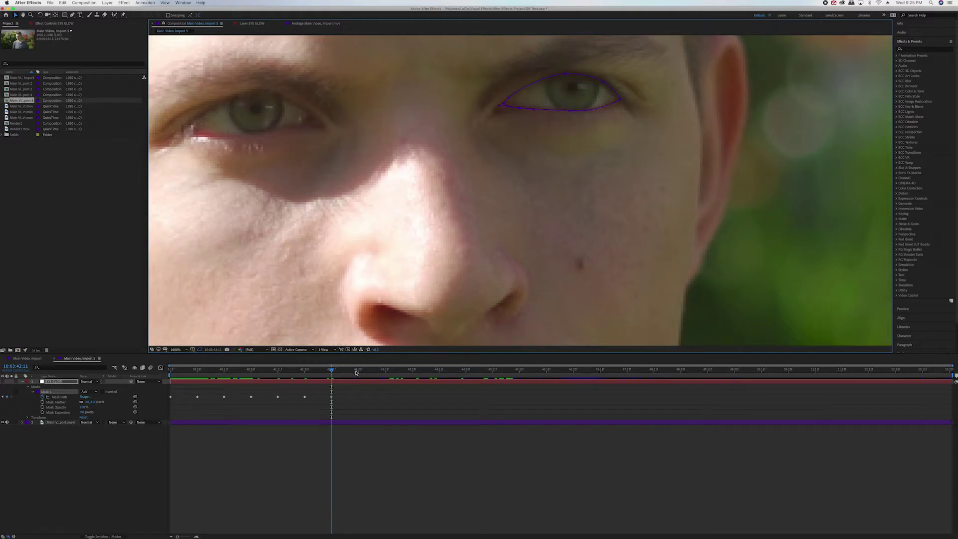
Keep fitting the mask to the eye every 12 frames, from 10:03:42:23 through 10:03:45:23
left_click(358, 369)
left_click_drag(493, 148, 492, 150)
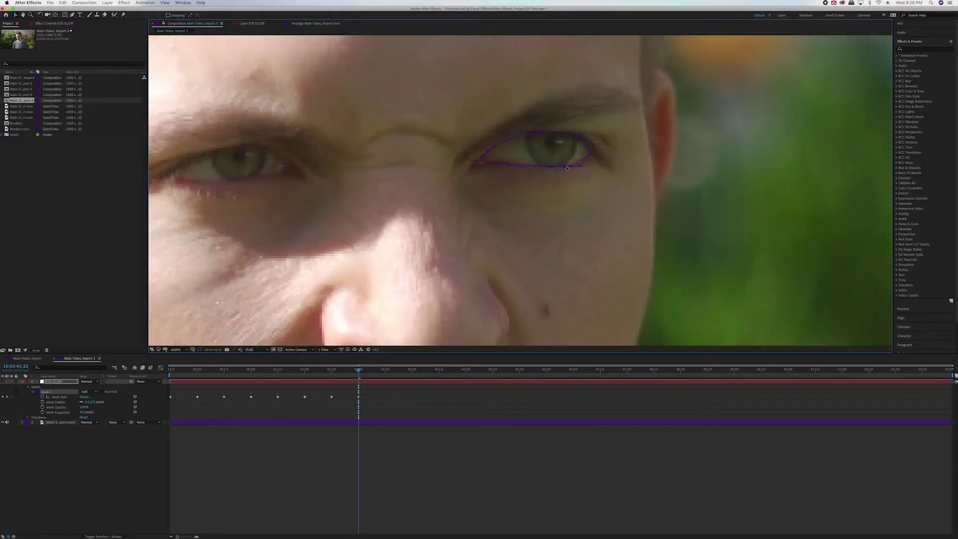
key("shift+Page_Down")
left_click_drag(624, 164, 748, 264)
key("shift+Page_Down")
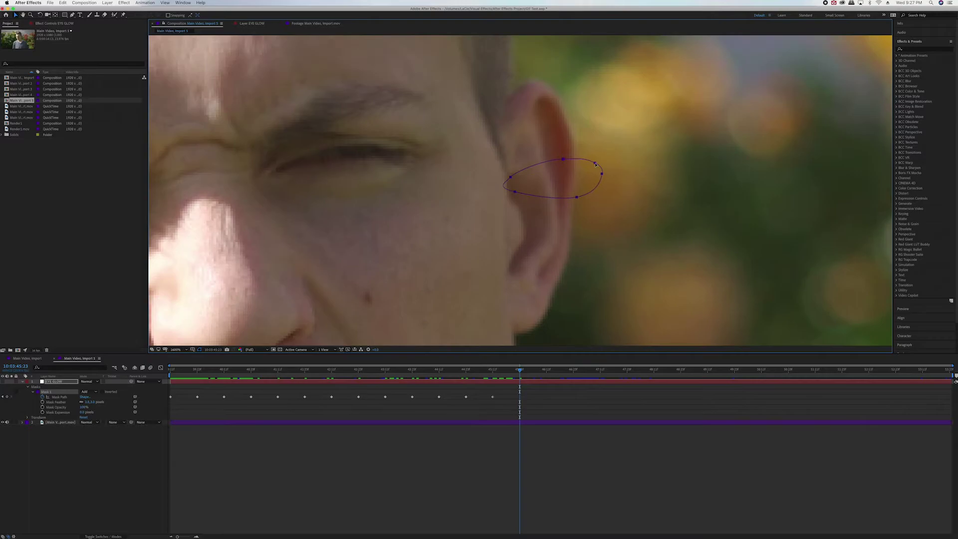
key("ctrl+z")
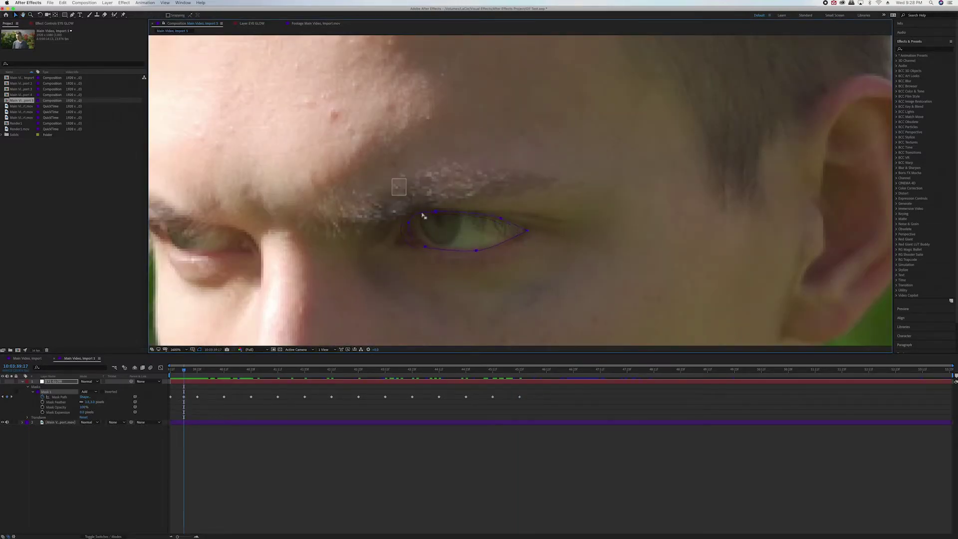
Add Mask Path keyframes halfway between the existing ones through 10:03:45:17, moving the mask back onto the eye
left_click_drag(213, 370, 266, 375)
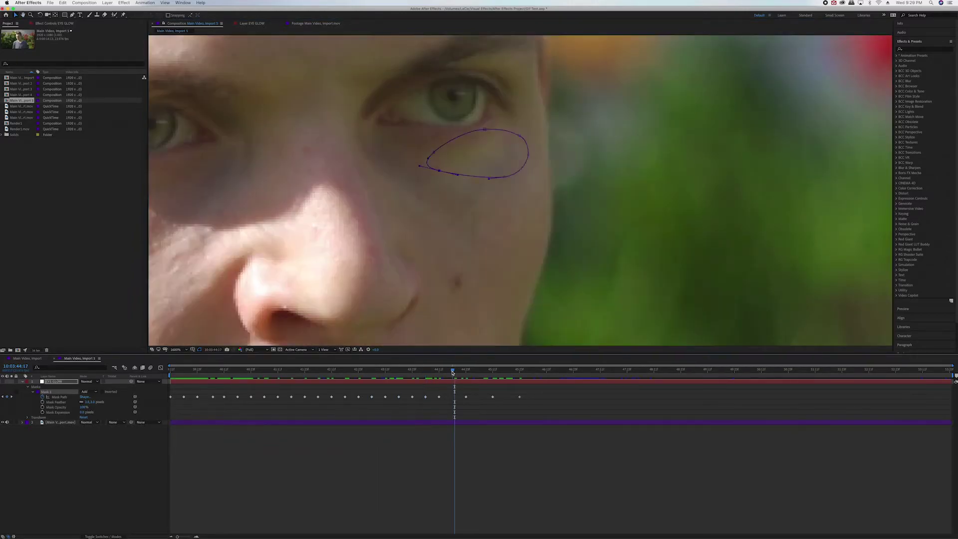
left_click_drag(501, 179, 501, 141)
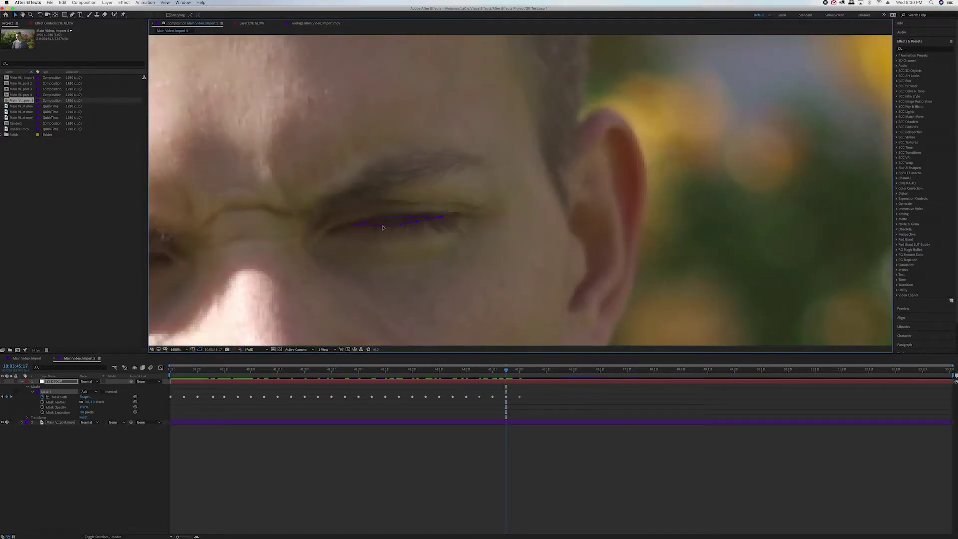
Fit the mask to the eye with closely spaced Mask Path keyframes from 10:03:39:21 to 10:03:40:01
left_click(176, 371)
left_click(188, 370)
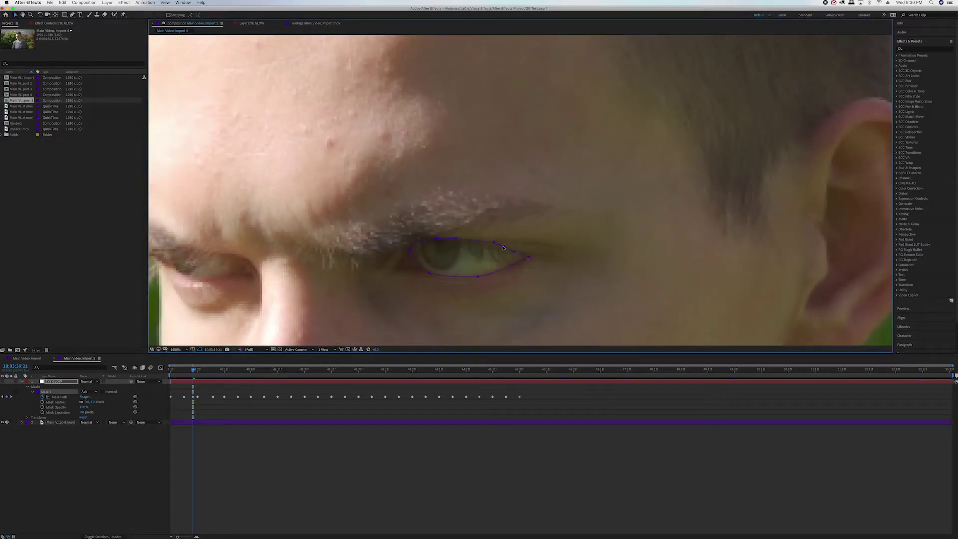
left_click_drag(522, 226, 436, 266)
key("Page_Down")
key("Page_Down")
key("Page_Down")
key("Page_Down")
key("Page_Down")
key("Page_Down")
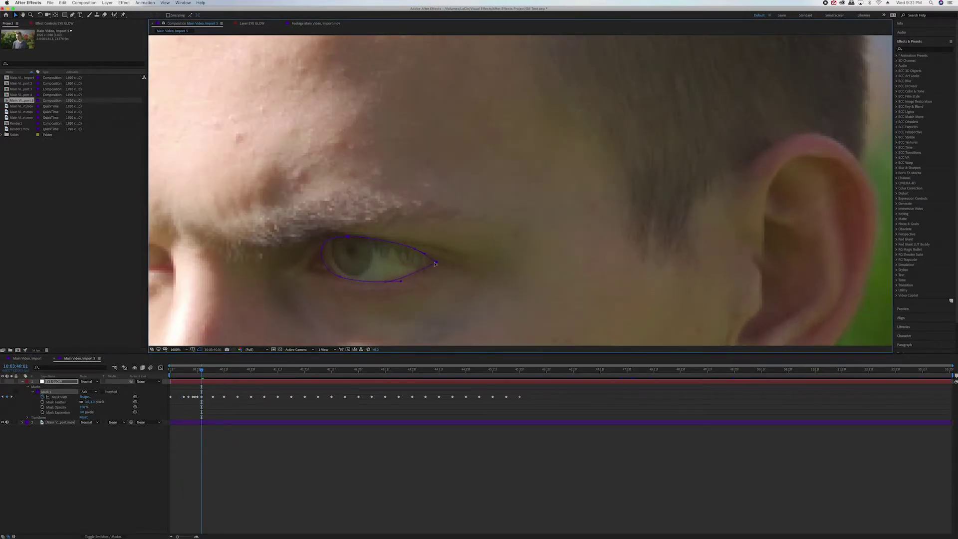
Advance through the frames up to 10:03:40:15, adjusting the mask's upper points to the eyelid
key("Page_Up")
left_click(202, 370)
key("Page_Down")
key("Page_Down")
key("Page_Down")
key("Page_Down")
left_click_drag(280, 226, 278, 224)
key("space")
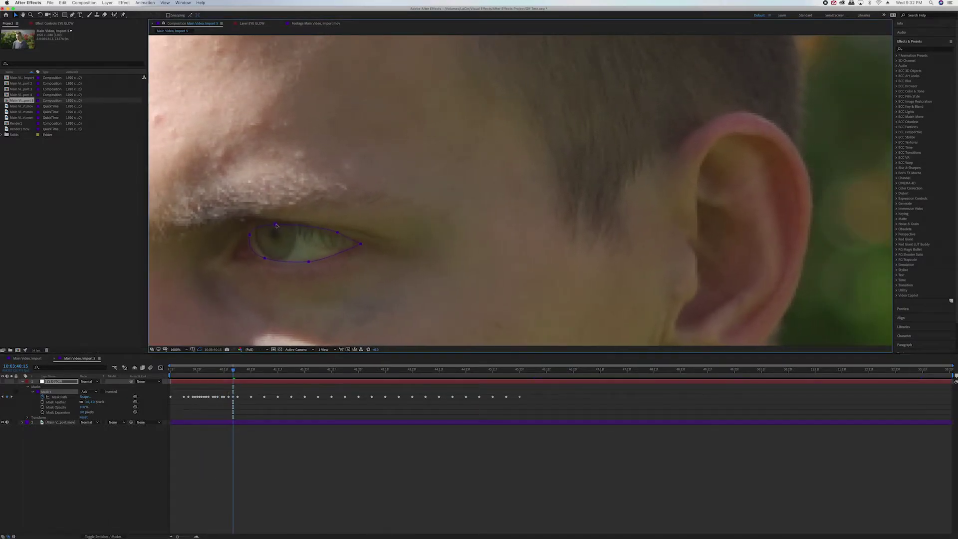
Continue matching the mask outline to the narrowing eye past 10:03:40:20 and check the frames beyond 10:03:41:06
left_click_drag(278, 231, 279, 236)
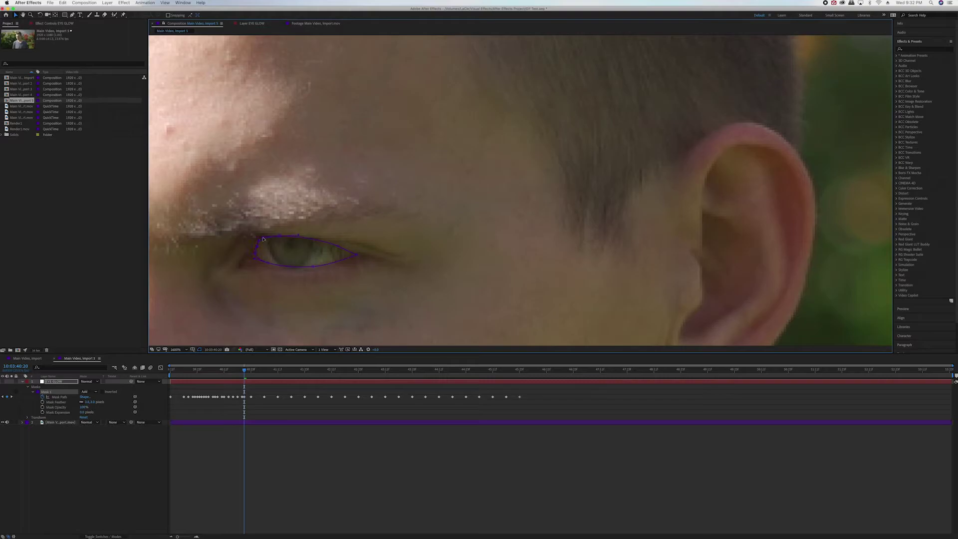
key("space")
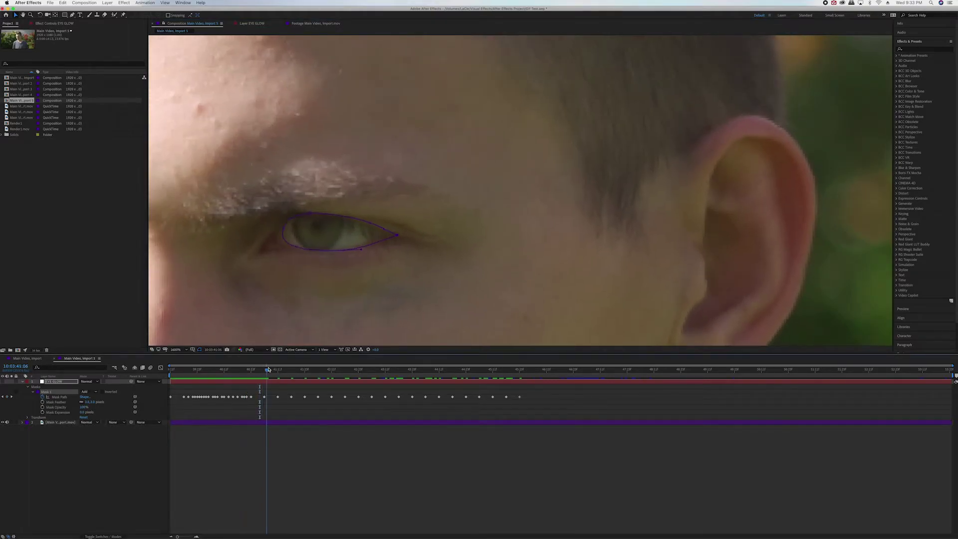
left_click_drag(271, 369, 290, 369)
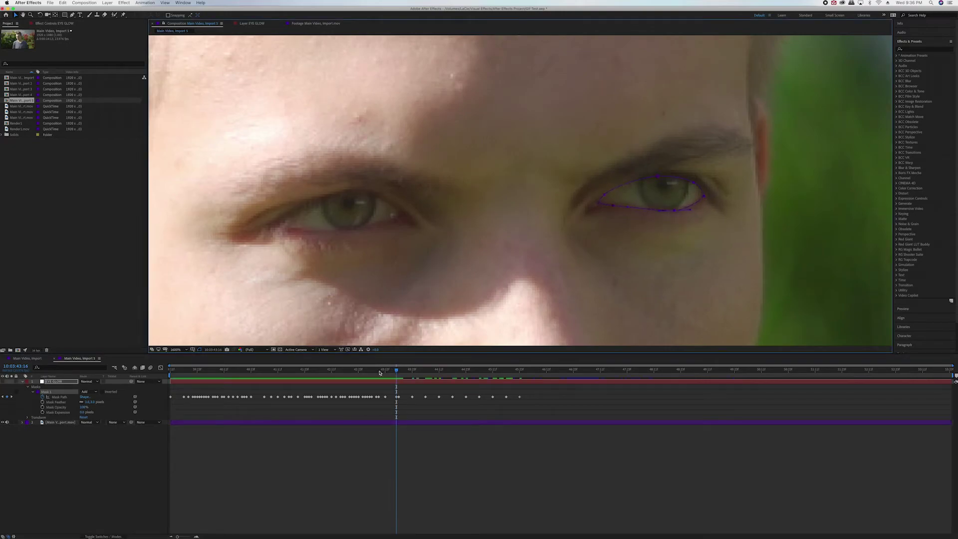
Refit the mask outline to the squinting eye on the frames around 10:03:43:09
key("Page_Down")
key("Page_Up")
key("Page_Up")
key("Page_Up")
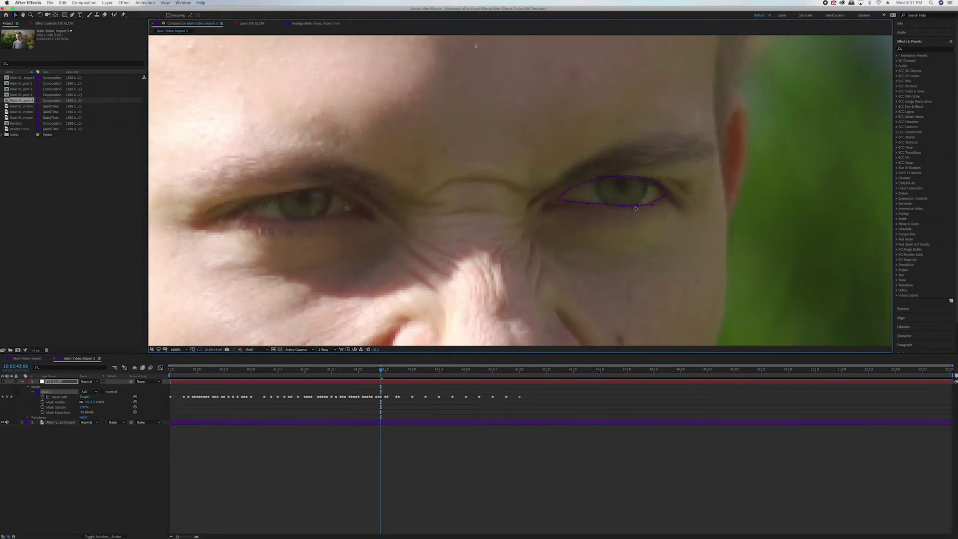
Match the mask path to the eye frame by frame from 10:03:43:09 to 10:03:43:18
key("Page_Down")
key("Page_Down")
key("Page_Down")
key("Page_Down")
key("Page_Down")
key("Page_Down")
key("Page_Down")
key("Page_Down")
key("Page_Down")
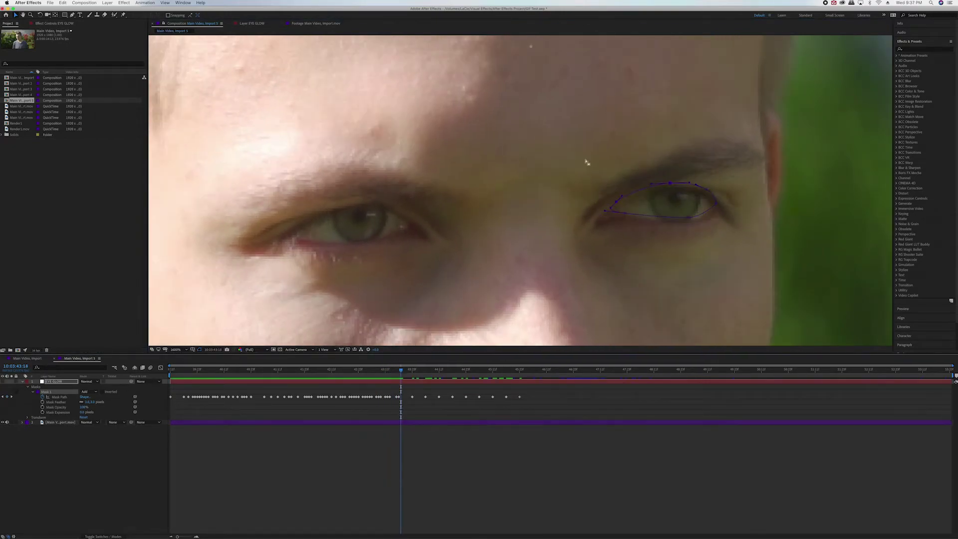
Keyframe the mask path up to 10:03:43:20, fitting its lower edge to the eyelid
key("Escape")
key("Page_Down")
key("Page_Down")
key("Page_Down")
key("Page_Down")
key("Page_Down")
key("Page_Down")
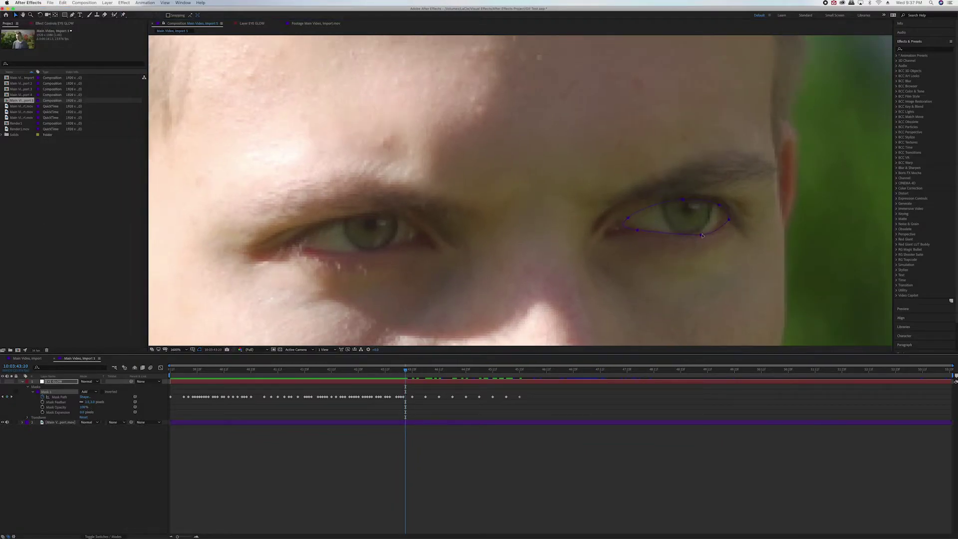
Check and refine the mask's fit on the eye from 10:03:43:20 to about 10:03:44:01
key("Page_Down")
key("Page_Down")
key("Page_Down")
key("Page_Down")
key("Page_Down")
key("Page_Down")
key("Page_Down")
key("Page_Down")
key("Page_Down")
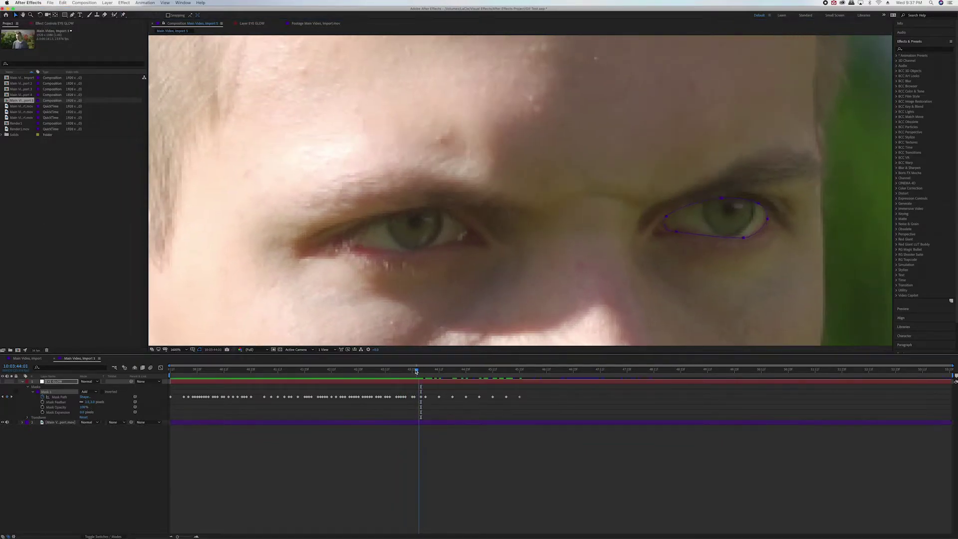
Move the drifting mask back onto the eye and reshape it on successive frames up to 10:03:44:14
mouse_move(435, 370)
left_mouse_down()
mouse_move(426, 370)
mouse_move(435, 369)
left_mouse_up()
key("Page_Down")
key("Page_Down")
key("Page_Down")
key("Page_Down")
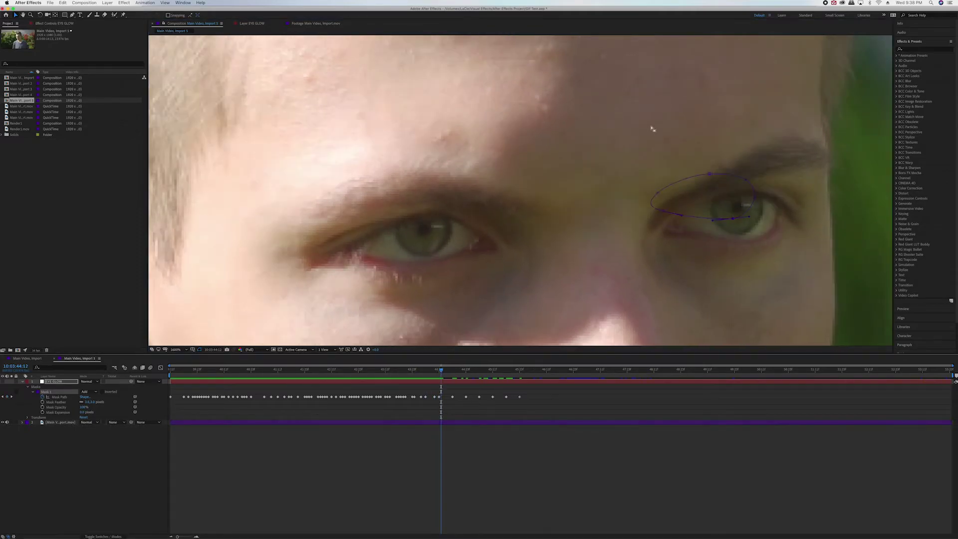
left_click_drag(753, 237, 752, 228)
key("Page_Down")
key("Page_Down")
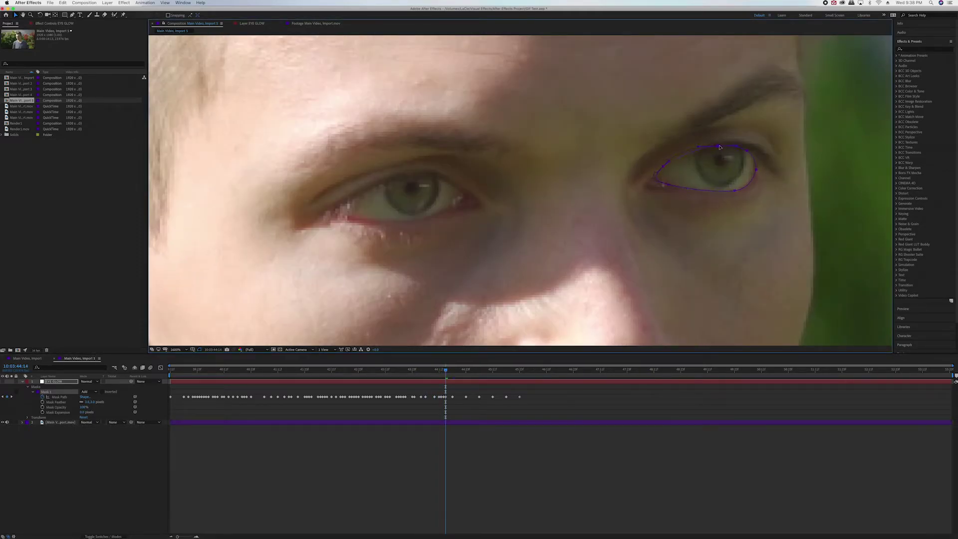
Continue fitting the mask to the wide-open eye with a Mask Path keyframe on every frame after 10:03:44:14
key("Page_Down")
left_click_drag(702, 159, 417, 88)
key("Page_Down")
key("Page_Down")
key("Page_Down")
key("Page_Down")
key("Page_Down")
key("Page_Down")
key("Page_Down")
key("Page_Down")
key("Page_Down")
key("Page_Down")
Keyframe the mask path through 10:03:45:12, narrowing the outline to follow the closing eyelid
left_click_drag(474, 370, 482, 372)
left_click_drag(394, 129, 365, 149)
key("Page_Down")
key("Page_Down")
key("Page_Down")
key("Page_Down")
key("Page_Down")
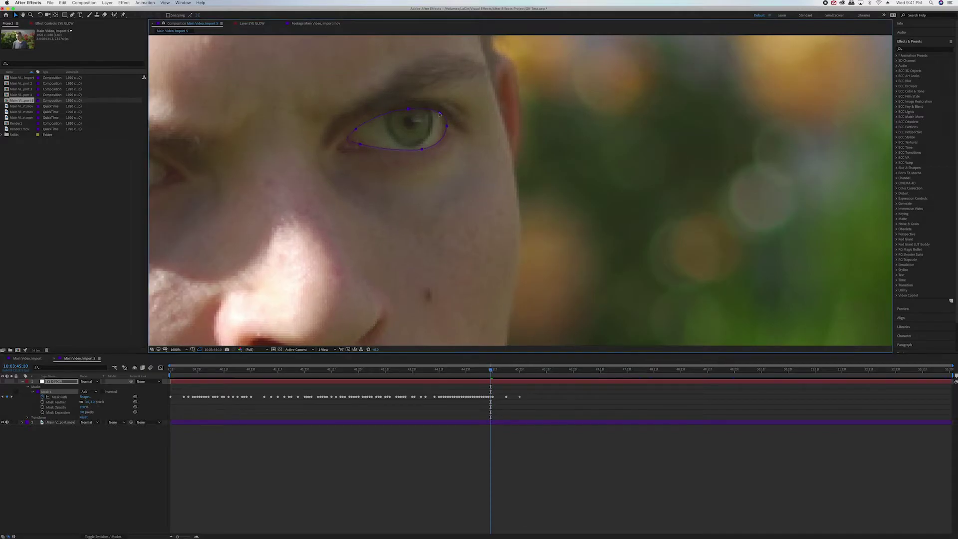
key("Page_Down")
left_click_drag(444, 136, 451, 146)
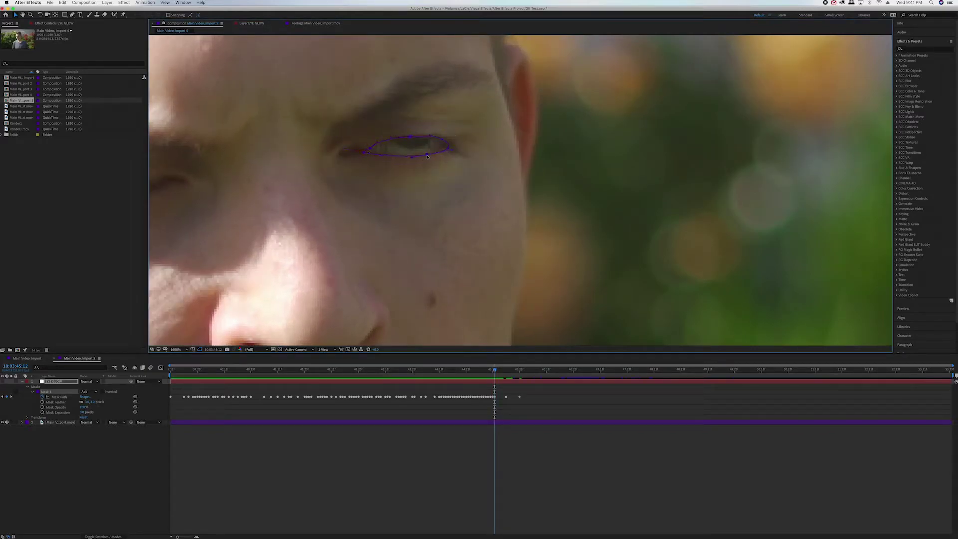
Draw a second mask around the other eye on the EYE GLOW layer with the Pen tool at the first frame, 10:03:39:11
left_click(185, 375)
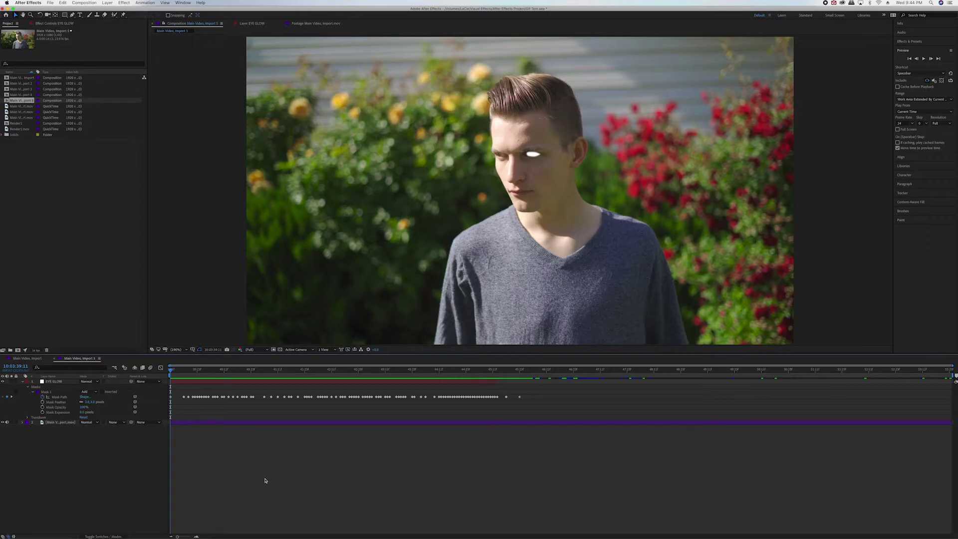
left_click(49, 383)
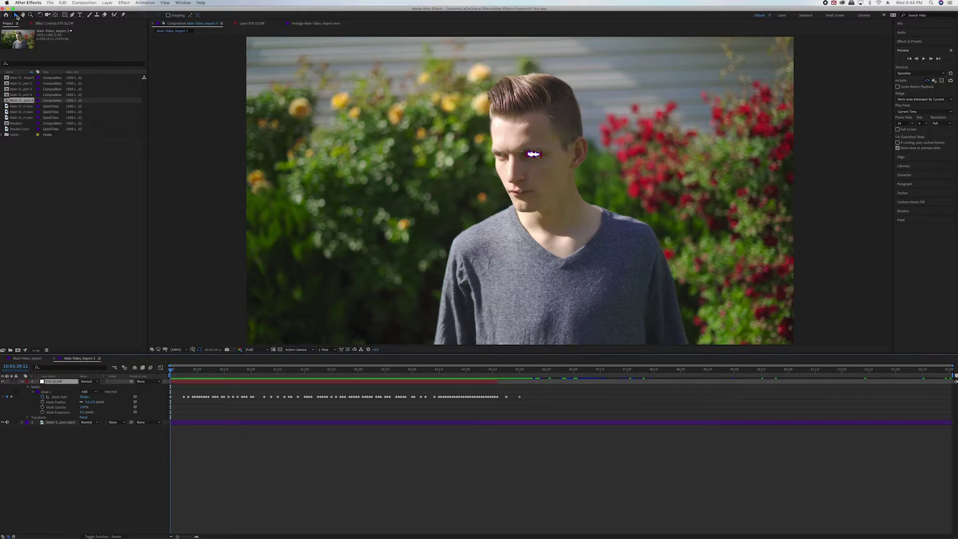
key("Return")
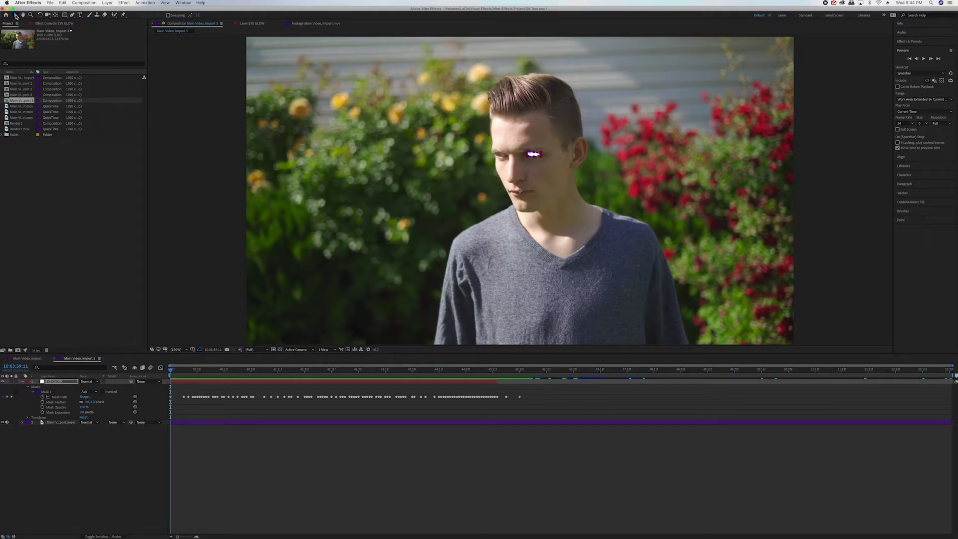
left_click(73, 16)
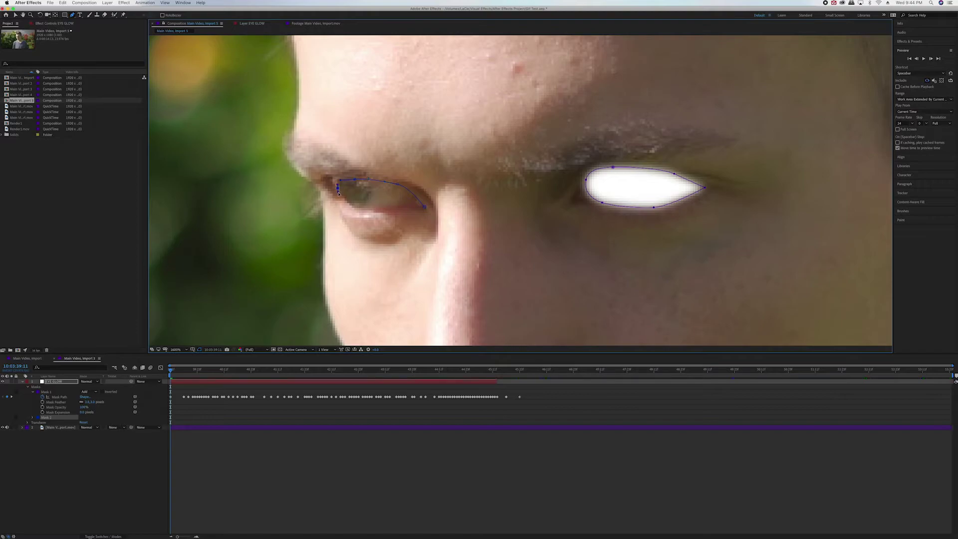
left_click_drag(352, 205, 403, 207)
left_click(425, 208)
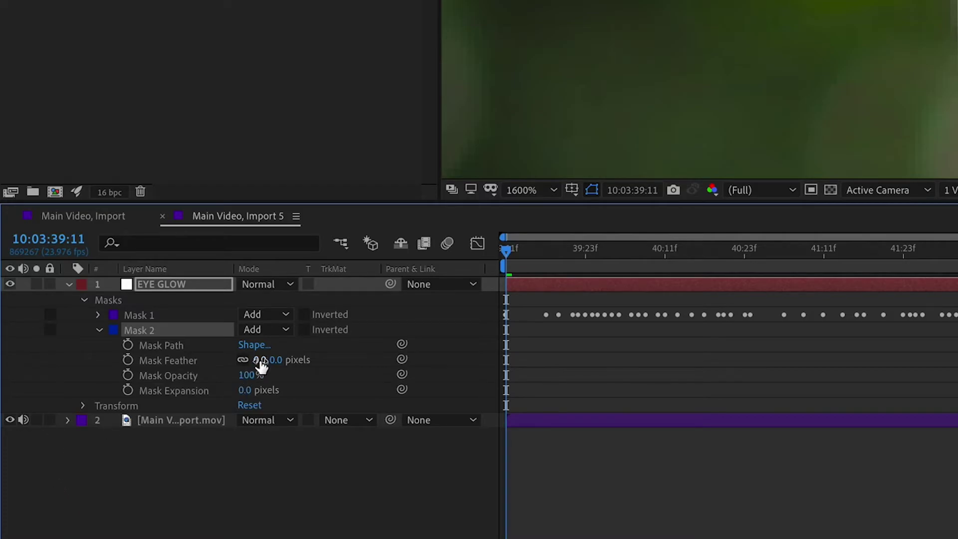
Match Mask 2's feather to Mask 1's 3 pixels and start keyframing its Mask Path at 10:03:39:11
left_click(95, 316)
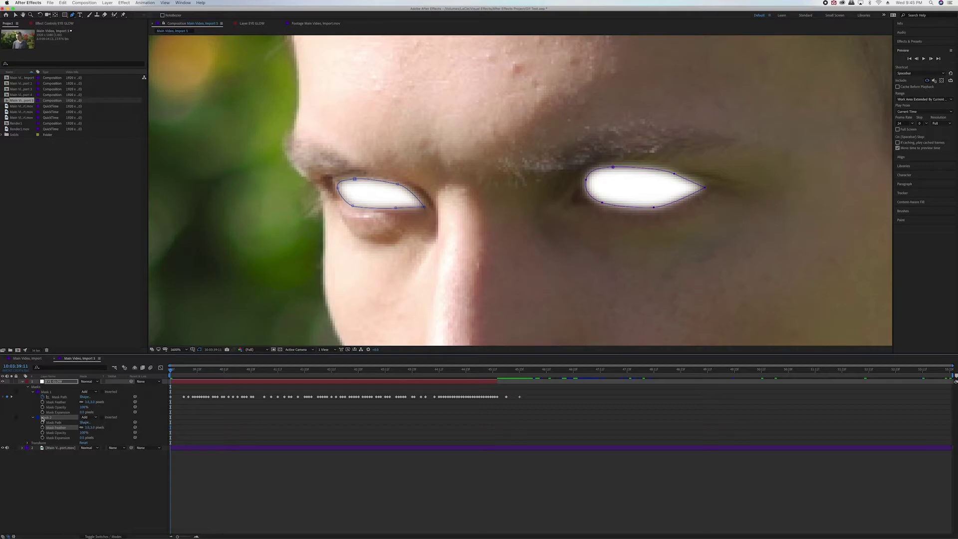
left_click(54, 422)
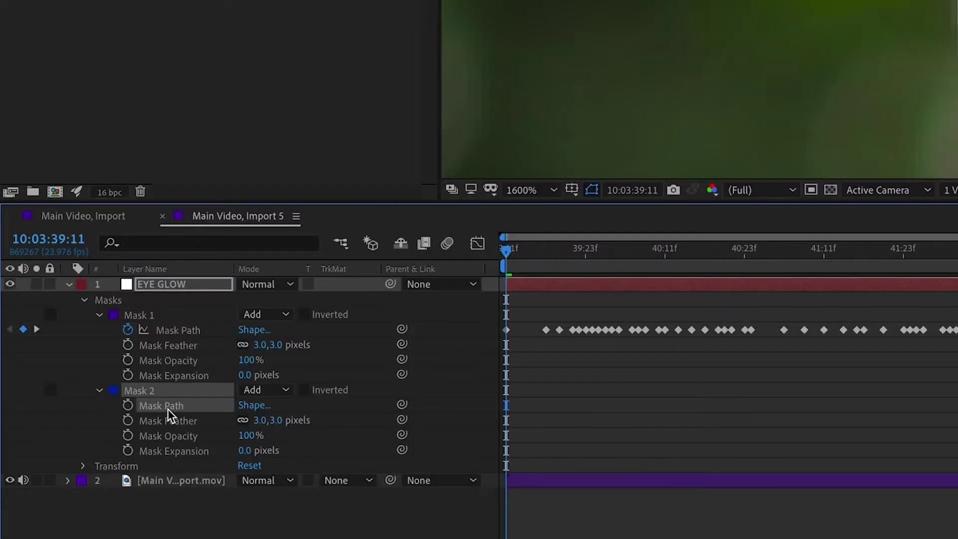
left_click(131, 408)
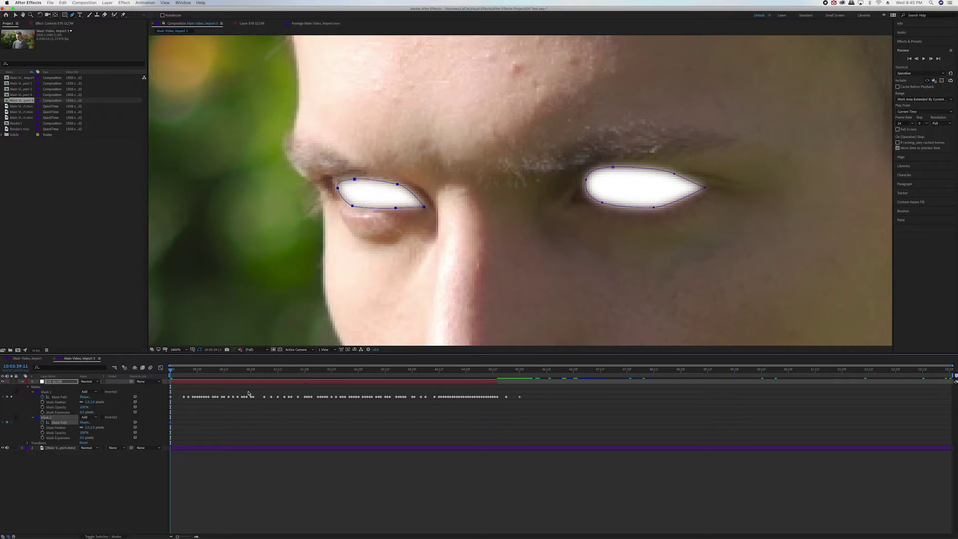
Hide the EYE GLOW layer and move Mask 2 onto the eye at 10:03:39:23
left_click_drag(169, 374, 196, 371)
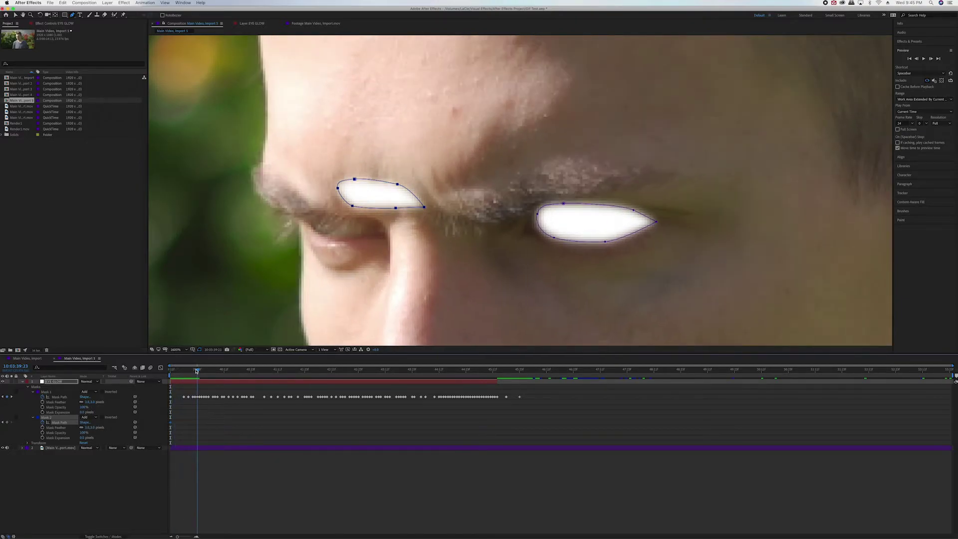
left_click(3, 381)
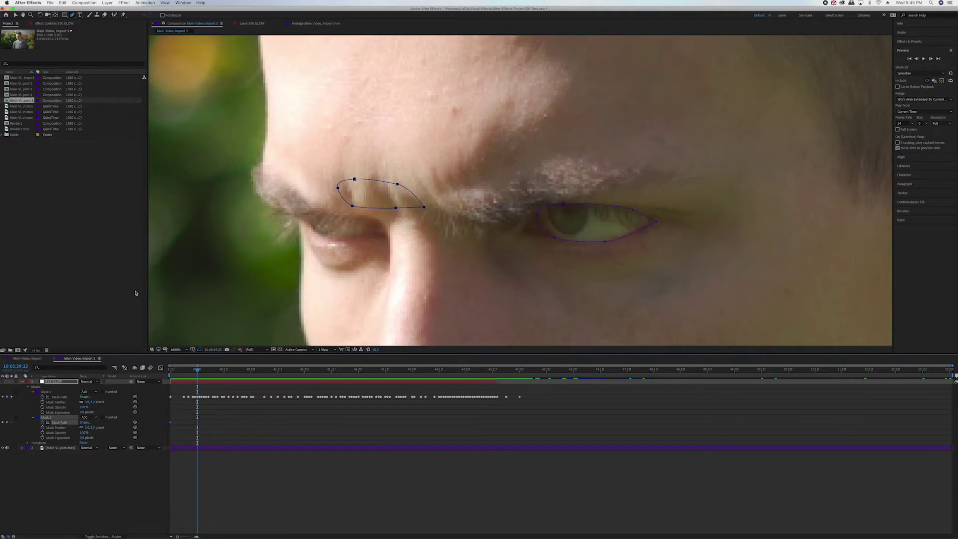
left_click(15, 15)
left_click_drag(367, 208, 321, 234)
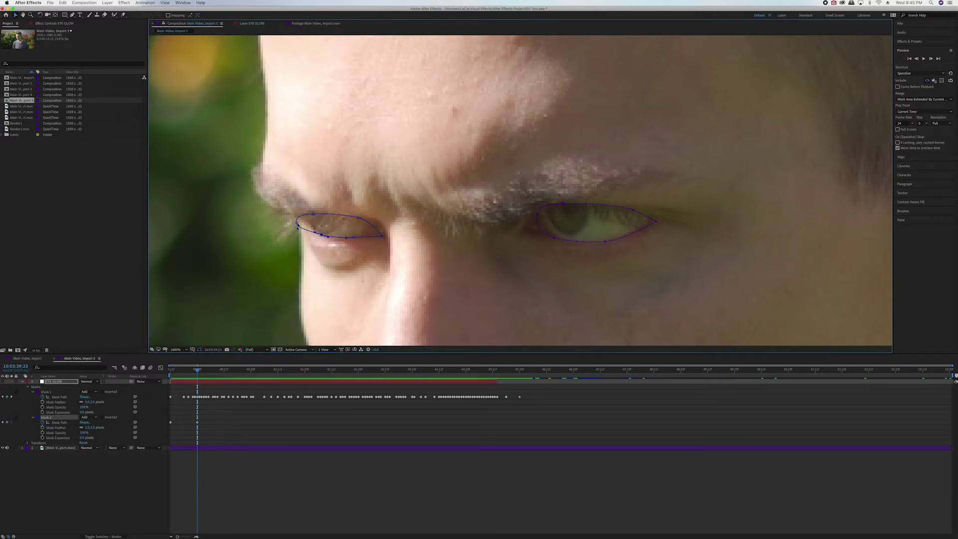
Add Mask 2 path keyframes every 12 frames through 10:03:42:23, fitting the outline to the eye each time
key("space")
left_click_drag(287, 246, 632, 196)
key("v")
left_click_drag(689, 180, 408, 244)
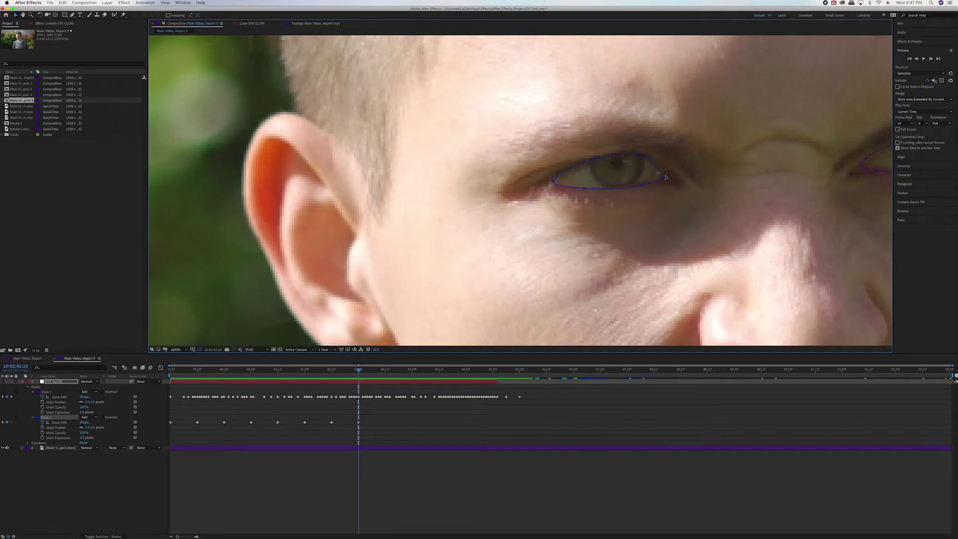
Reposition and reshape Mask 2 around the eye at 10:03:43:11 and 10:03:43:23
key("space")
key("space")
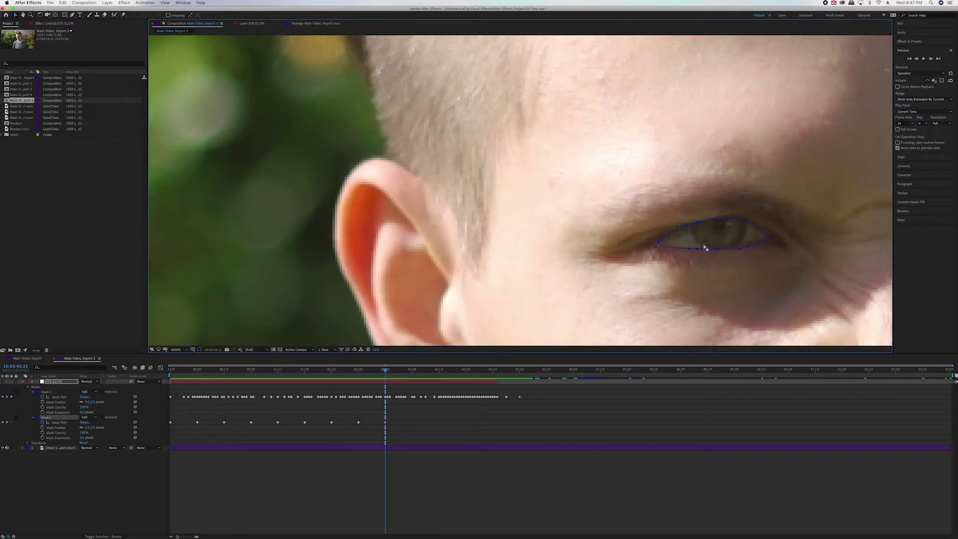
key("space")
key("space")
left_click_drag(704, 248, 504, 205)
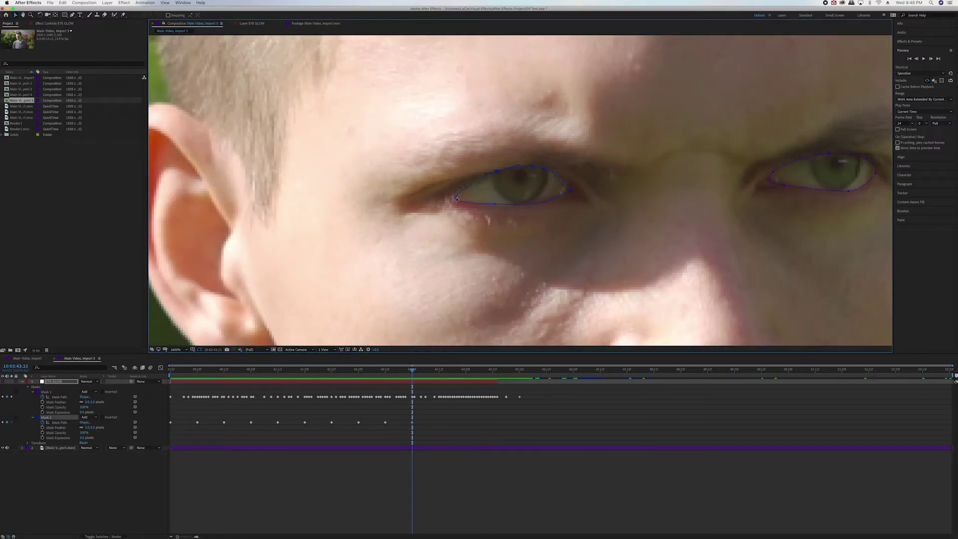
Fit Mask 2 to the opening eye at 10:03:44:11 and 10:03:44:23
key("space")
key("space")
left_click_drag(459, 150, 578, 224)
left_click_drag(514, 184, 539, 177)
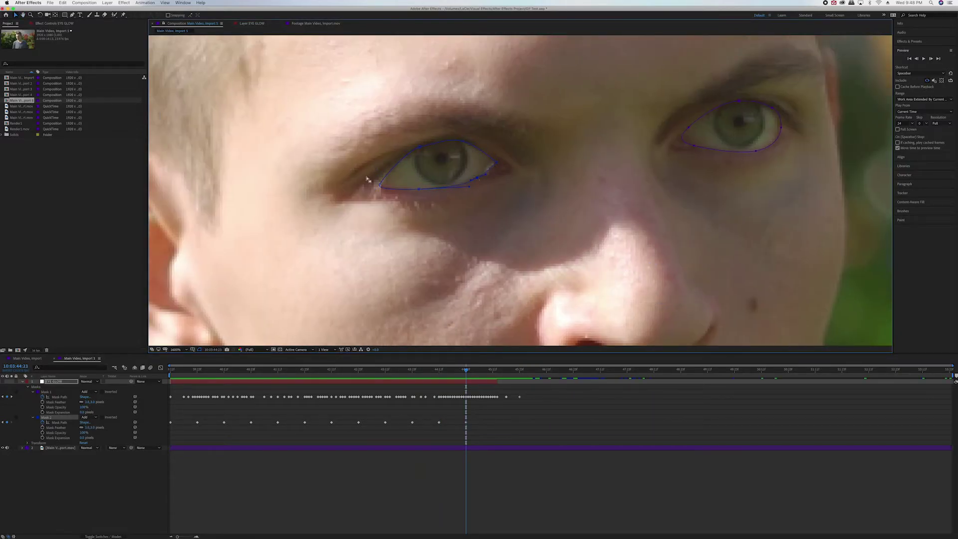
Keyframe Mask 2 through the remaining frames and play back the clip to check both eye masks
key("space")
key("space")
left_click_drag(651, 273, 515, 174)
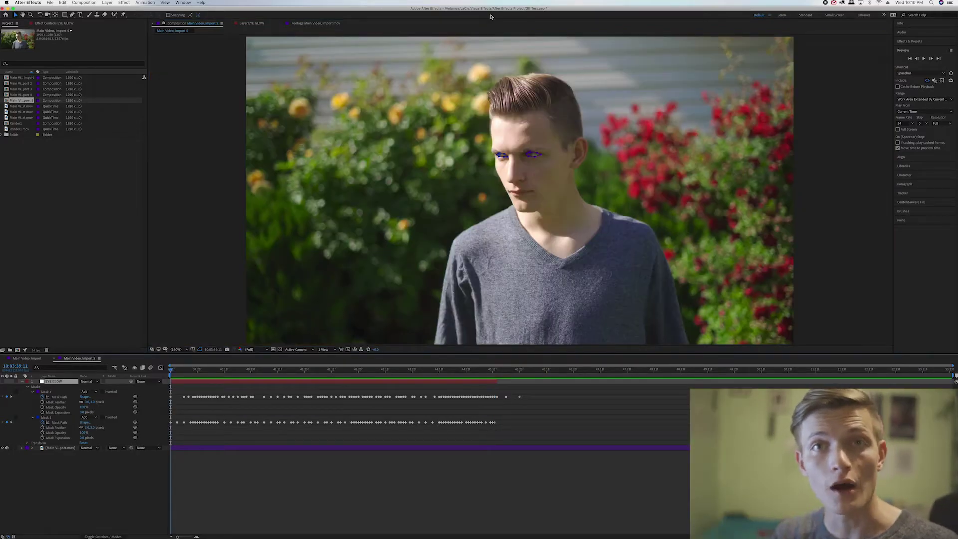
left_click_drag(171, 369, 413, 389)
key("space")
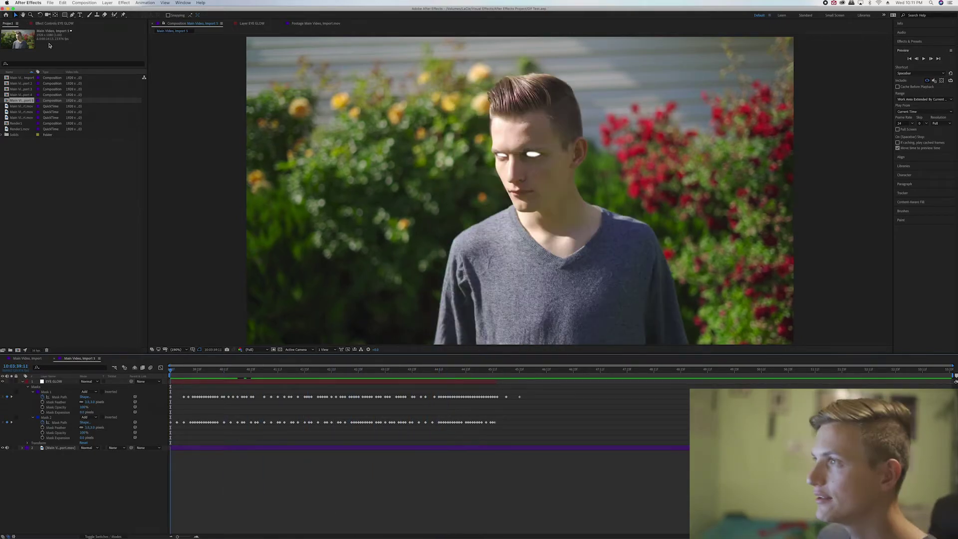
Find the Stylize Glow effect, apply it to the EYE GLOW layer, and compare the eyes with it off and on
left_click(203, 384)
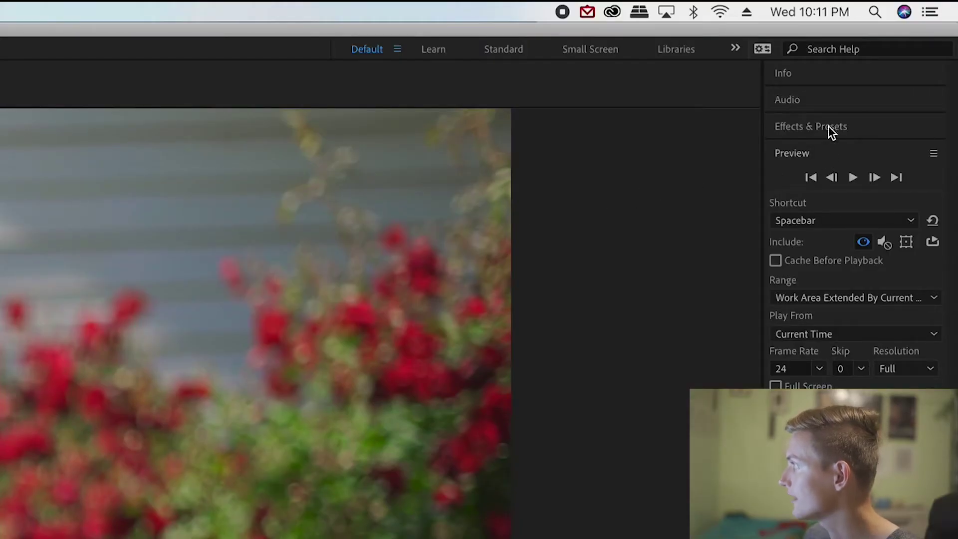
left_click(915, 40)
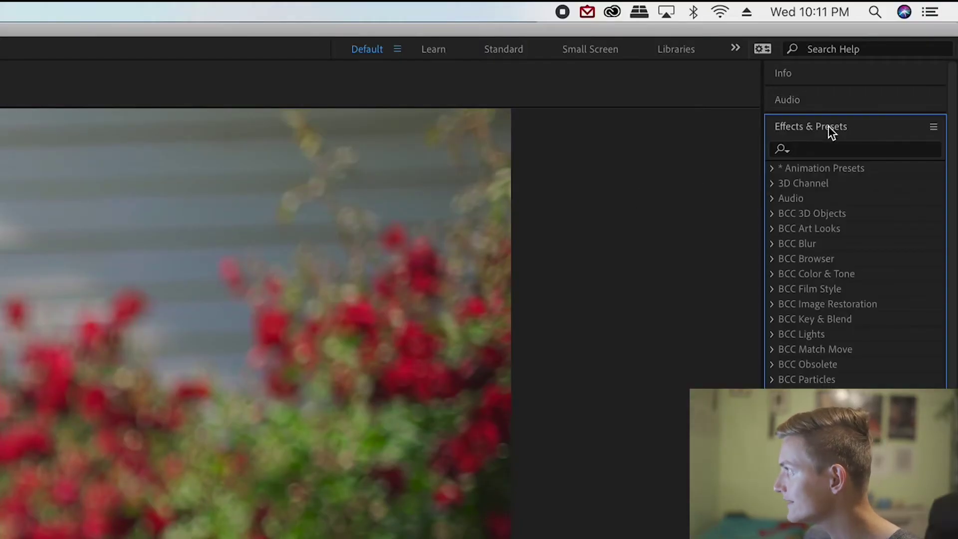
left_click(840, 151)
type("glow")
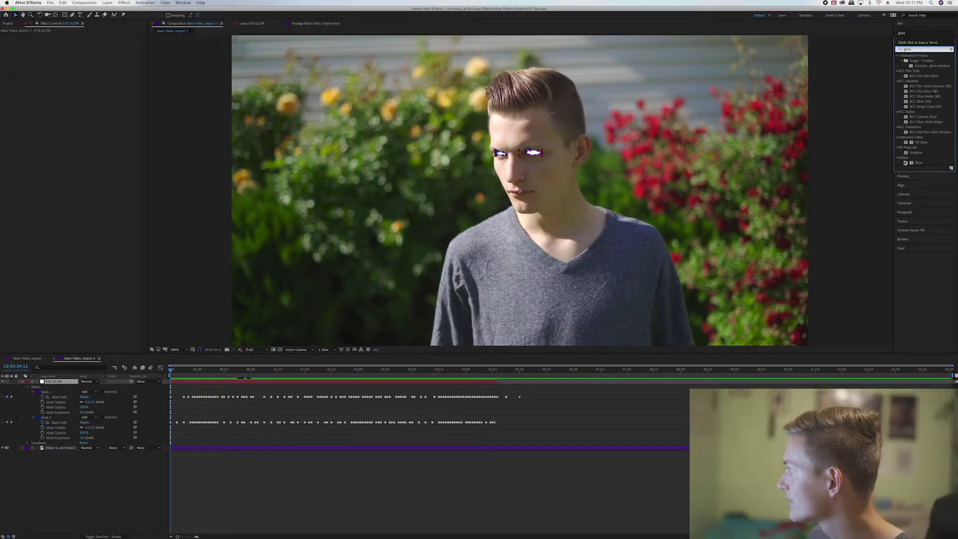
left_click(918, 164)
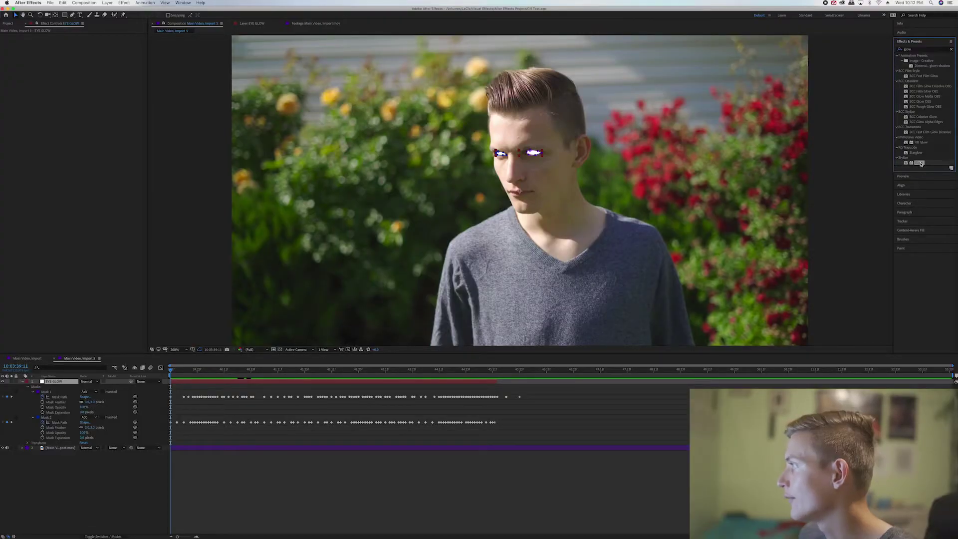
double_click(919, 165)
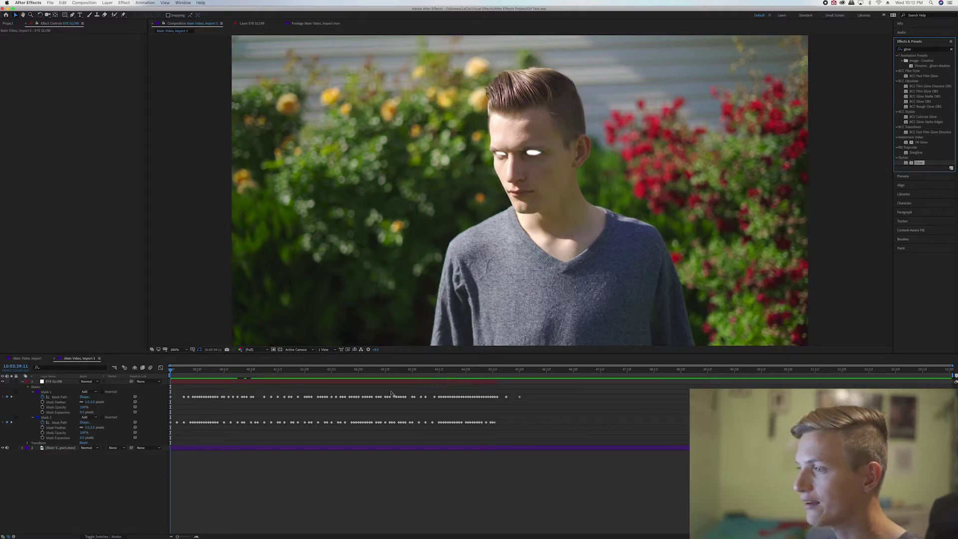
left_click(124, 383)
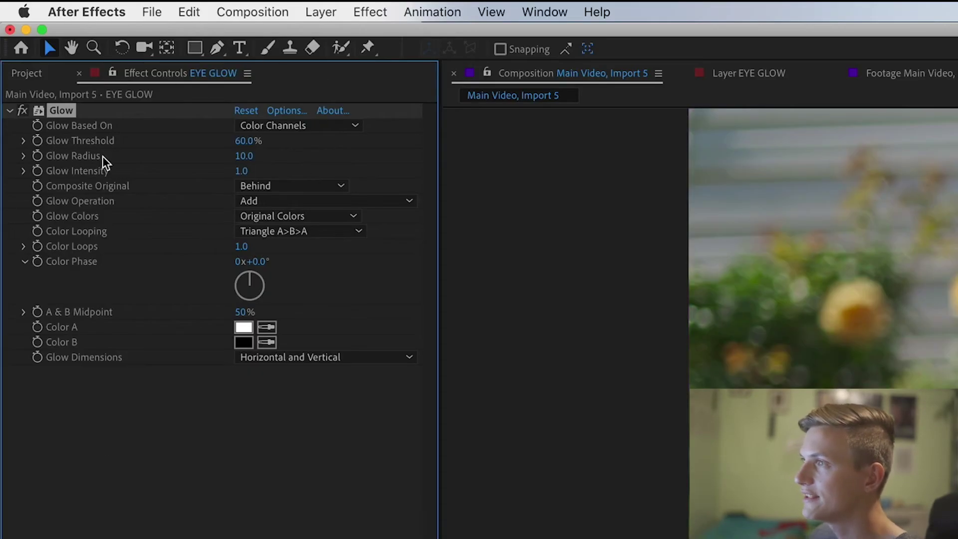
left_click(22, 111)
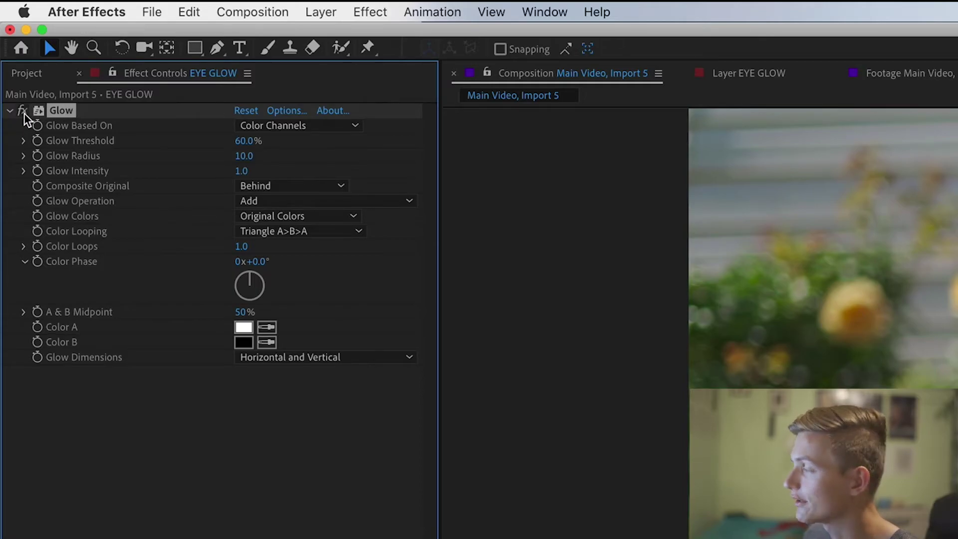
left_click(22, 110)
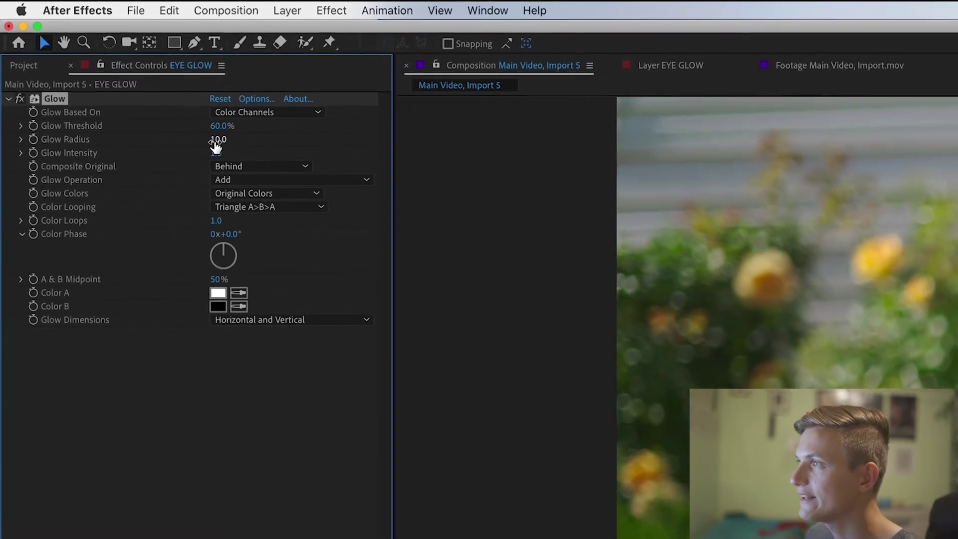
Raise the effect's Glow Radius to about 43 and adjust its Glow Intensity
left_click_drag(244, 155, 320, 156)
left_click_drag(262, 127, 203, 140)
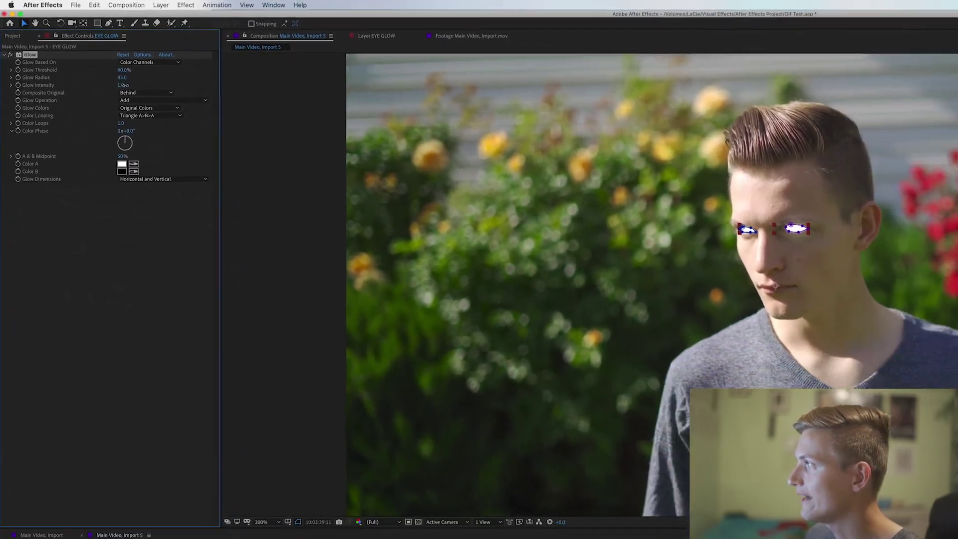
left_click_drag(122, 85, 115, 89)
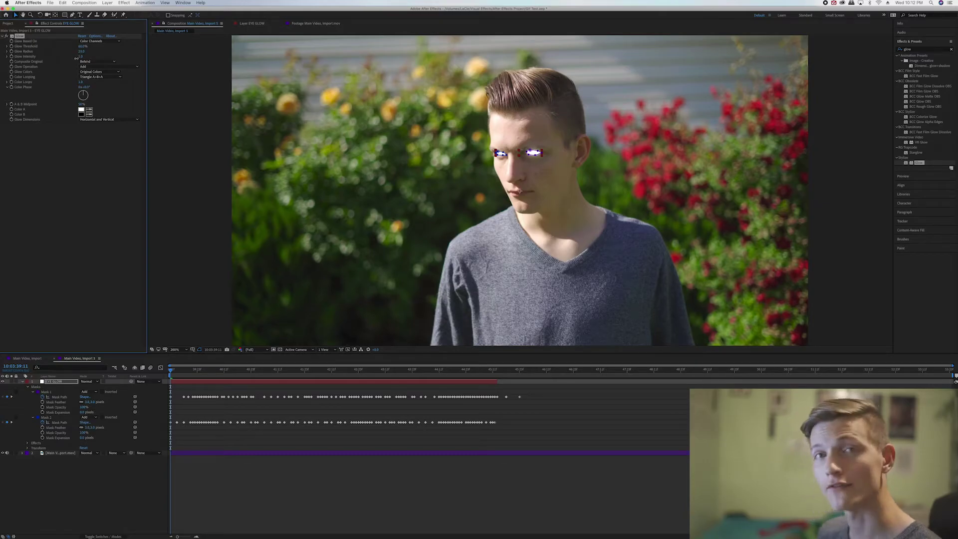
Tune the first two Glow effects, and add a third one with Glow Radius 249 and A & B Colors
left_click_drag(75, 58, 80, 58)
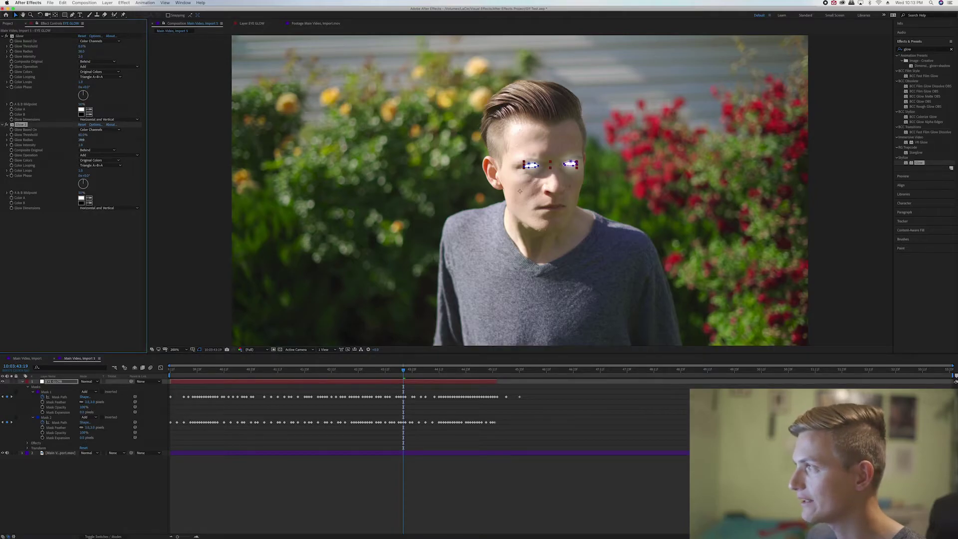
left_click_drag(81, 140, 83, 140)
double_click(919, 162)
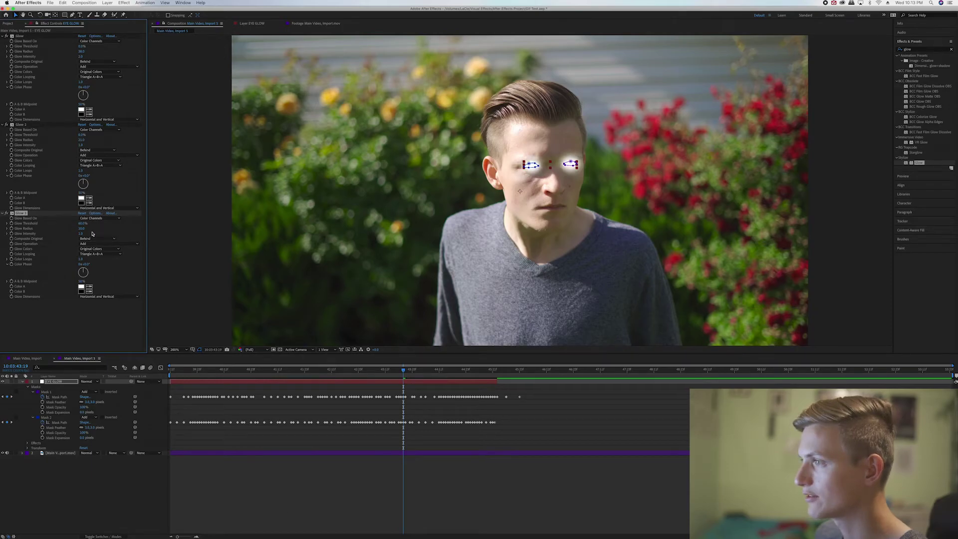
left_click_drag(80, 228, 71, 233)
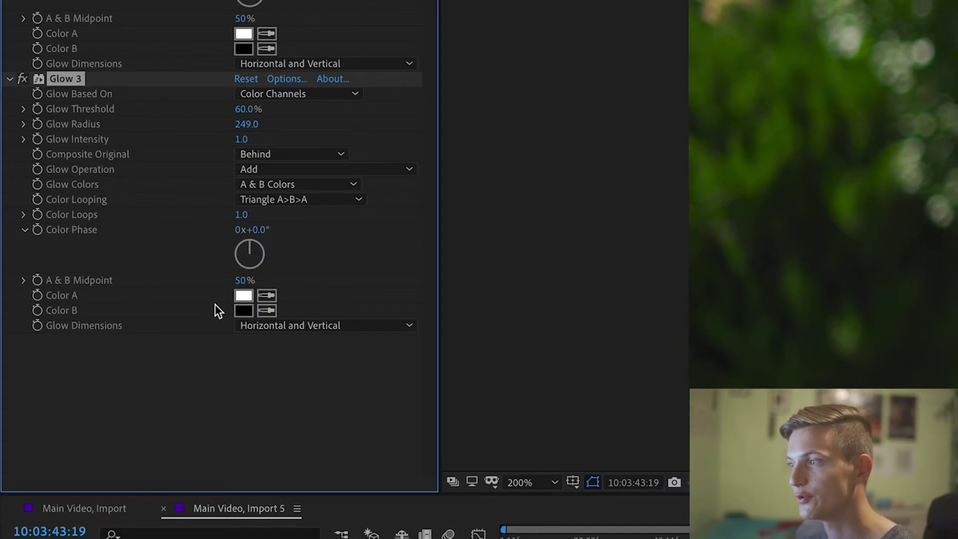
Set both Color A and Color B of the third Glow effect to red, ff0000
left_click(243, 295)
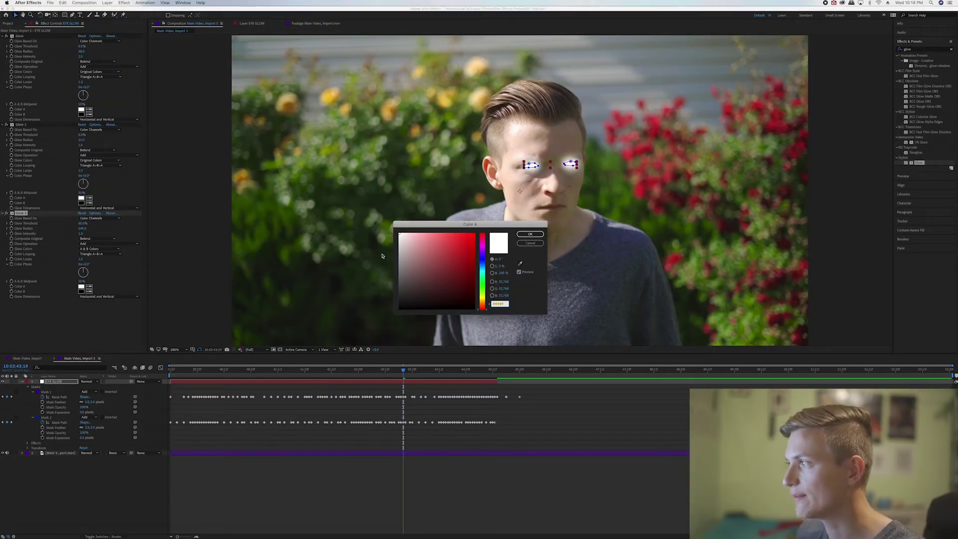
type("ff0000")
key("Tab")
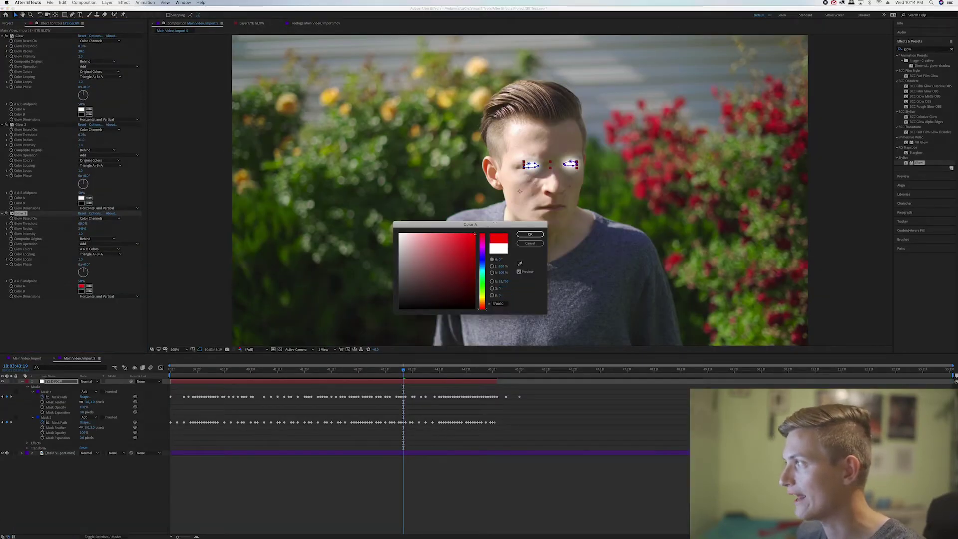
left_click(530, 234)
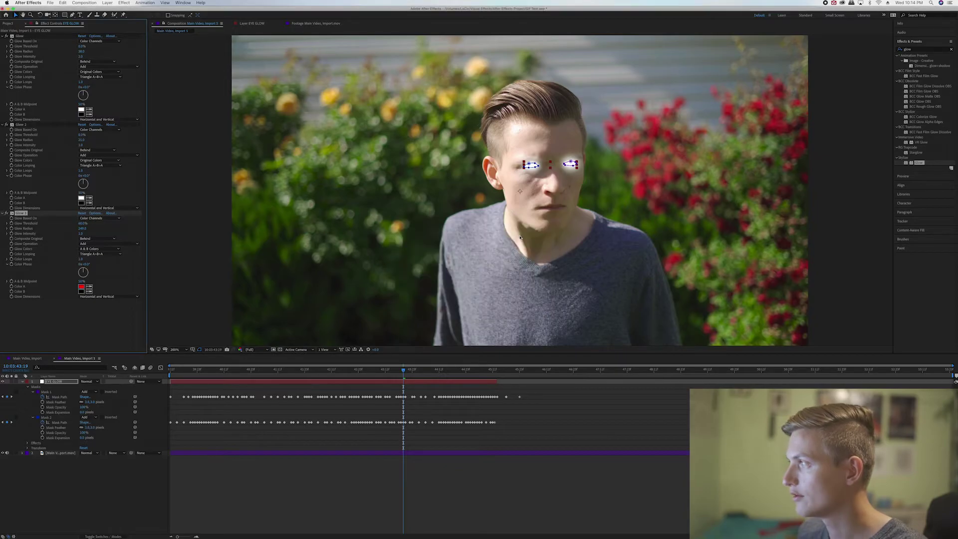
left_click(81, 292)
type("ff0000")
key("Tab")
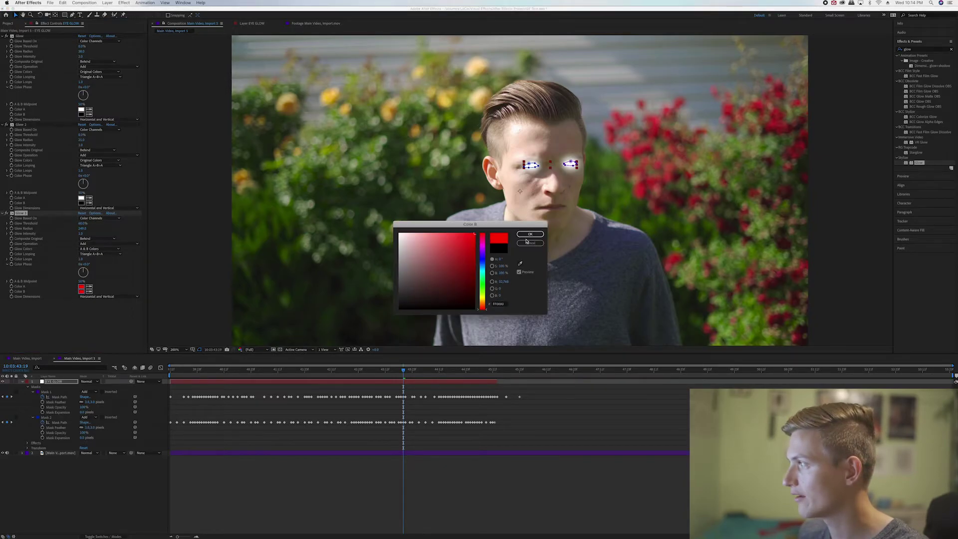
key("Return")
Compare the eyes with the third Glow effect off and on at another point in the clip
left_click(7, 221)
left_click_drag(404, 370, 271, 370)
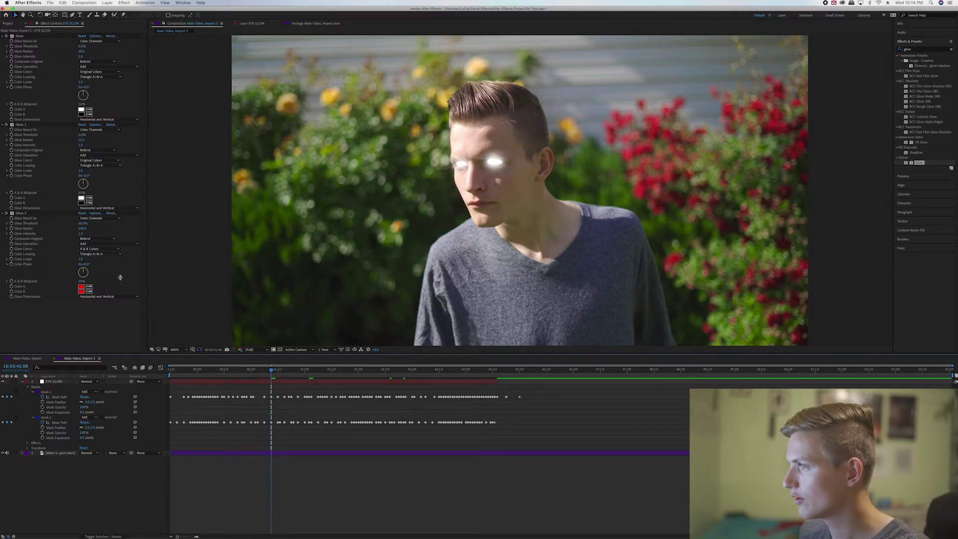
left_click(8, 213)
left_click(8, 214)
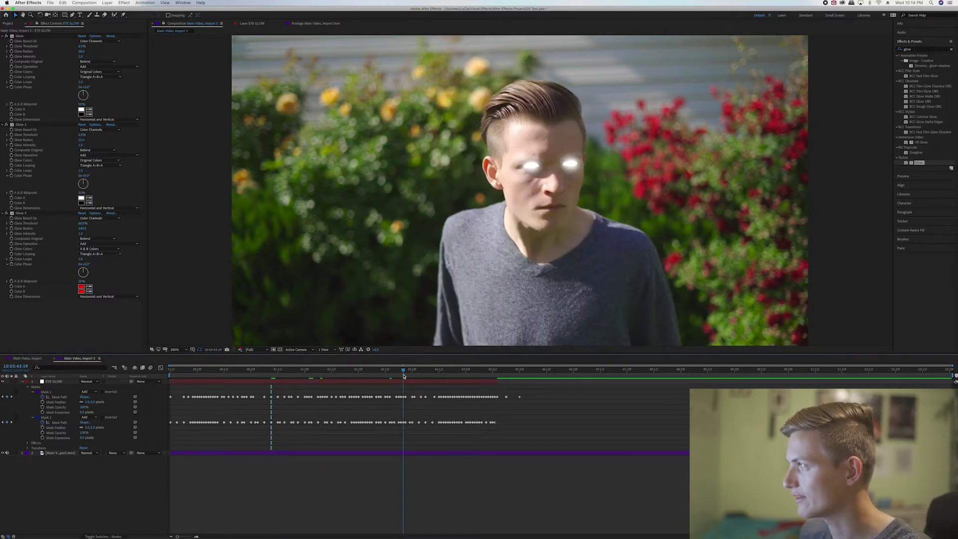
Pick a red shade for Color B of the second Glow effect
left_click(82, 204)
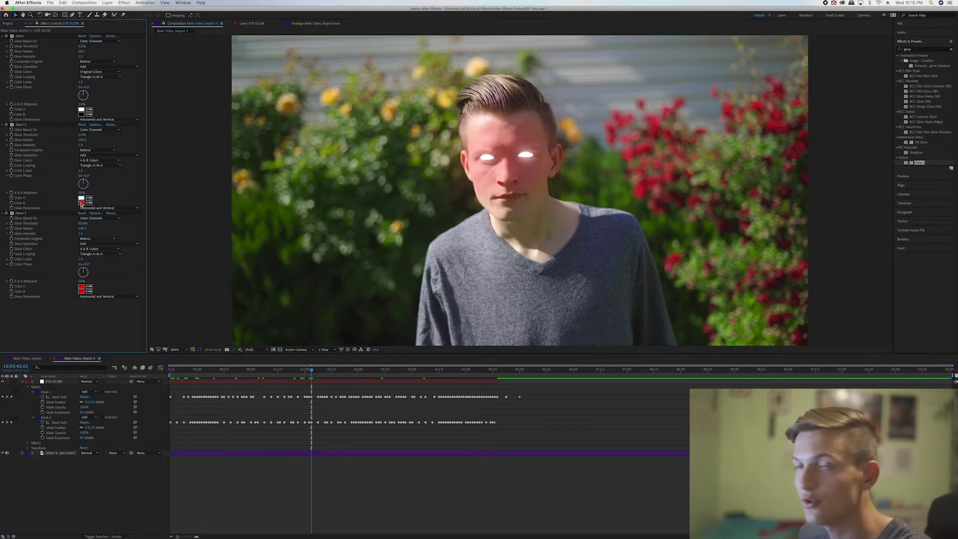
left_click_drag(432, 241, 443, 233)
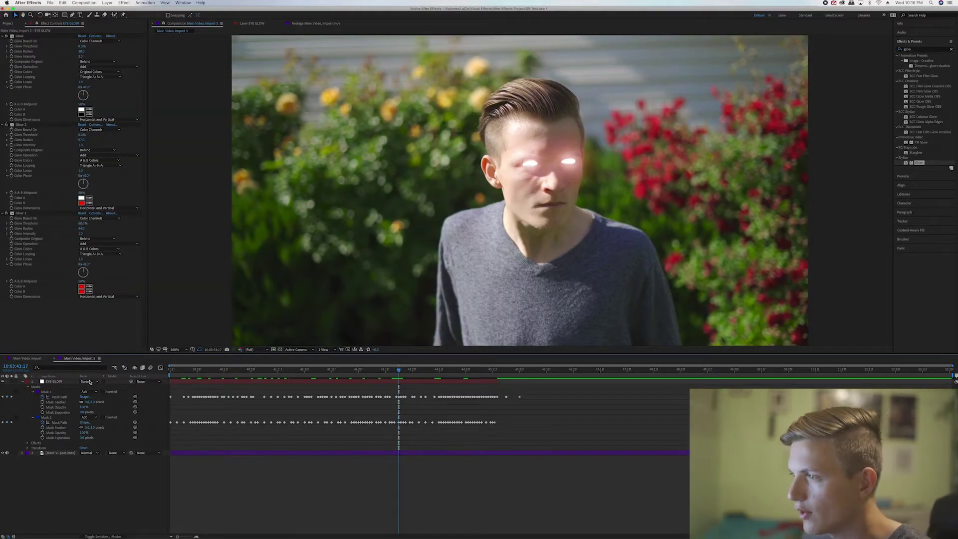
Set the EYE GLOW layer's blending mode to Add and play back the clip
left_click(89, 382)
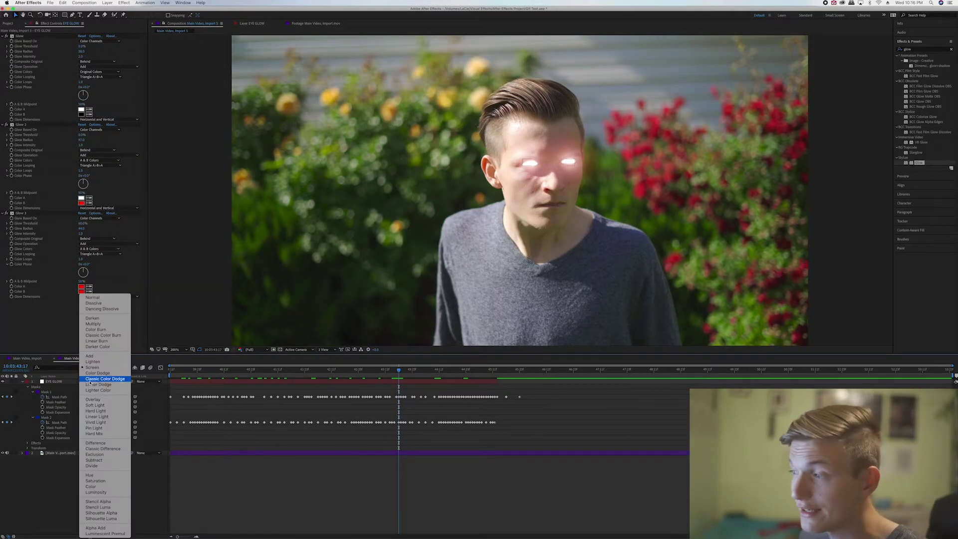
left_click(90, 356)
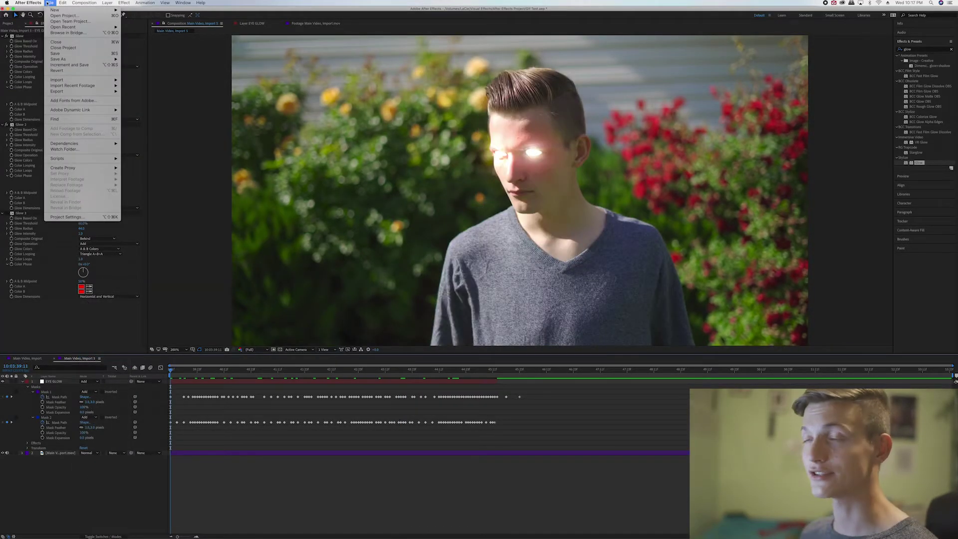
key("Escape")
key("space")
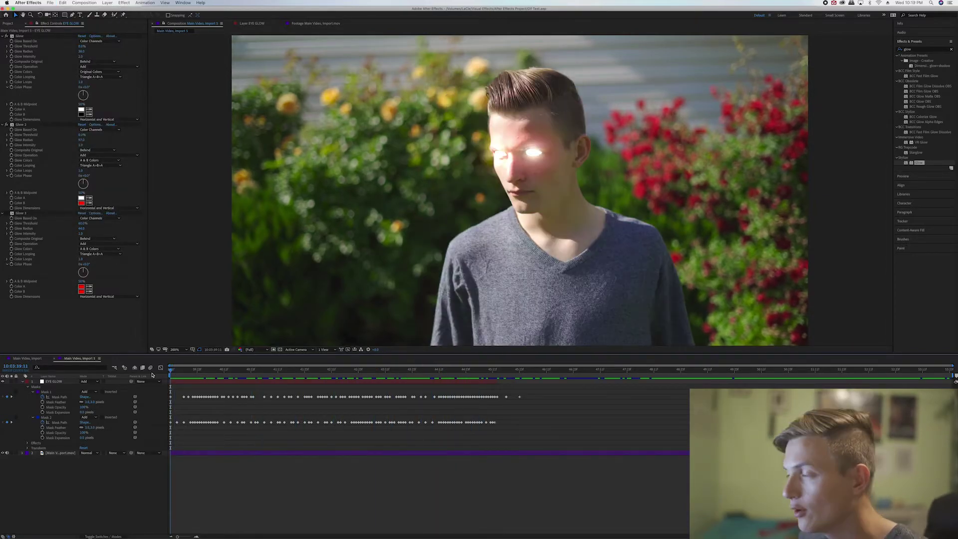
Collapse the EYE GLOW layer and create a black composition-sized solid layer above it
left_click(22, 381)
left_click(107, 2)
mouse_move(110, 11)
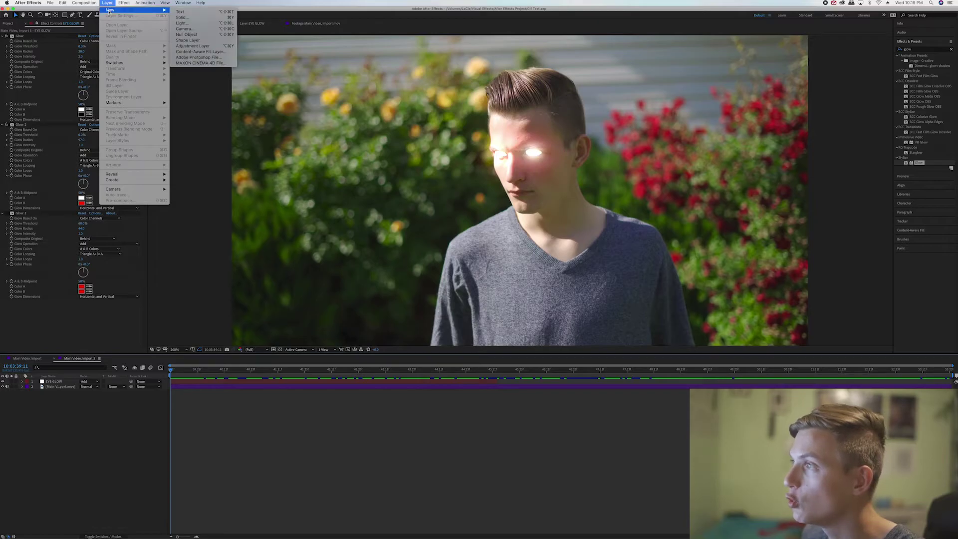
left_click(210, 17)
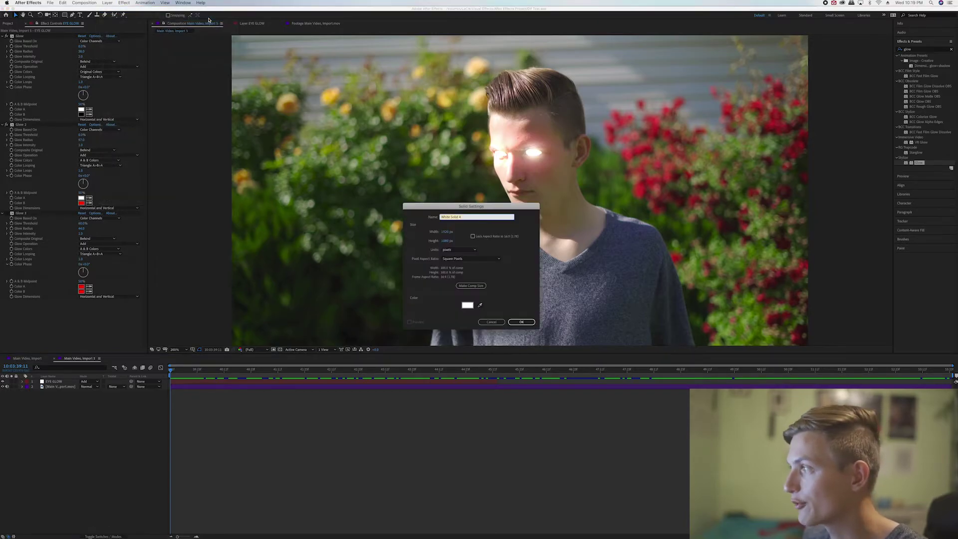
left_click(467, 306)
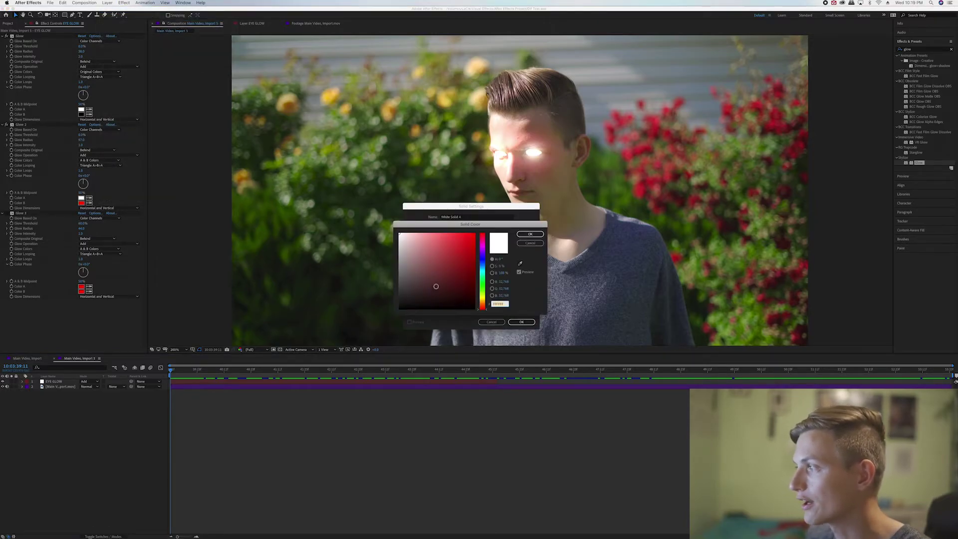
left_click(531, 234)
left_click(521, 322)
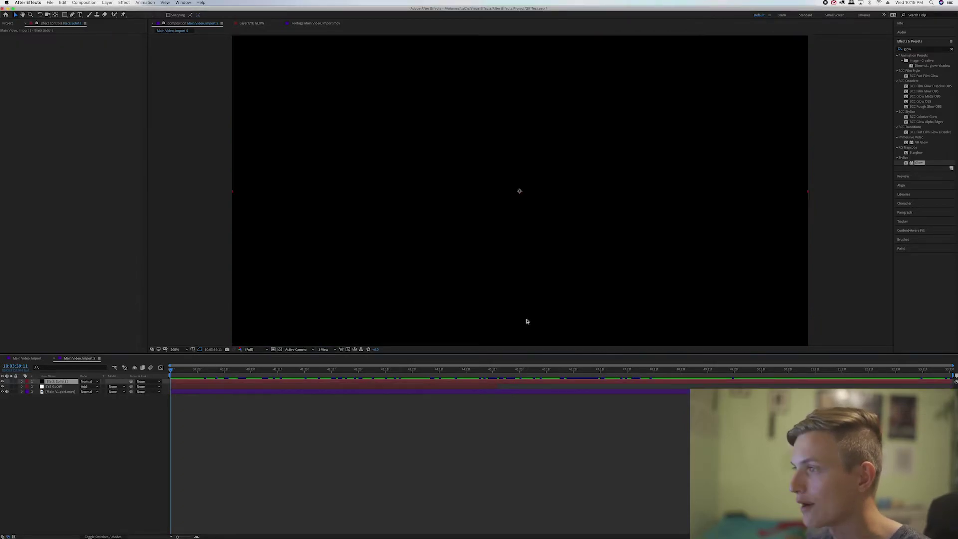
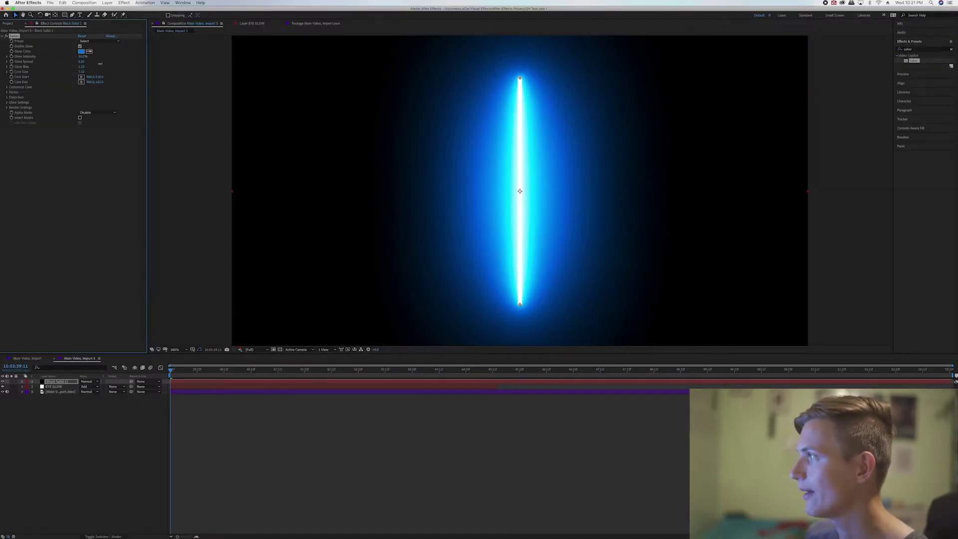
Set the Saber effect's Glow Spread to 0.61 and reposition the ends of the beam on the black solid
left_click_drag(100, 64, 90, 62)
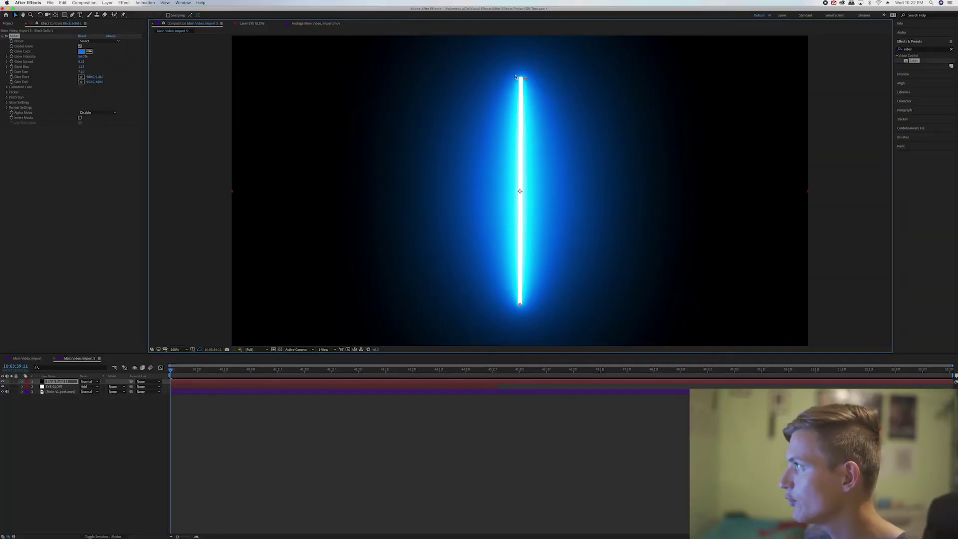
mouse_move(516, 76)
left_mouse_down()
mouse_move(454, 77)
mouse_move(543, 77)
mouse_move(582, 90)
mouse_move(499, 85)
mouse_move(521, 78)
left_mouse_up()
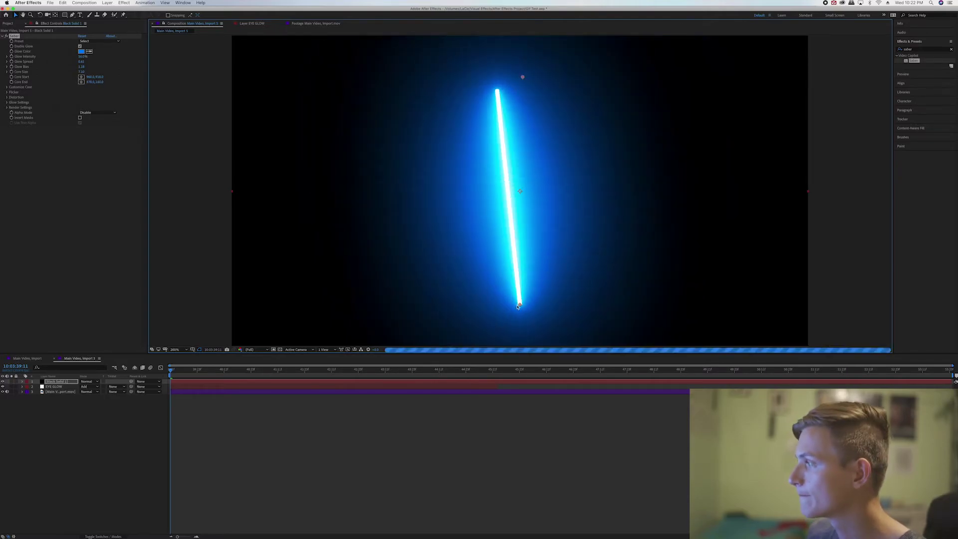
left_click_drag(550, 305, 553, 303)
Rename the black solid layer Lazer1 and set its blending mode to Screen
key("Return")
type("Lazer1")
key("Return")
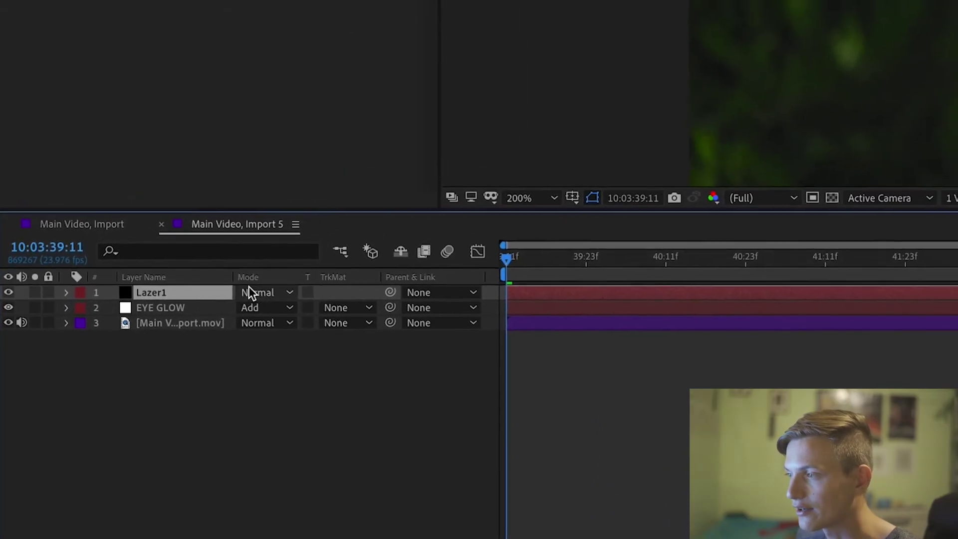
left_click(249, 293)
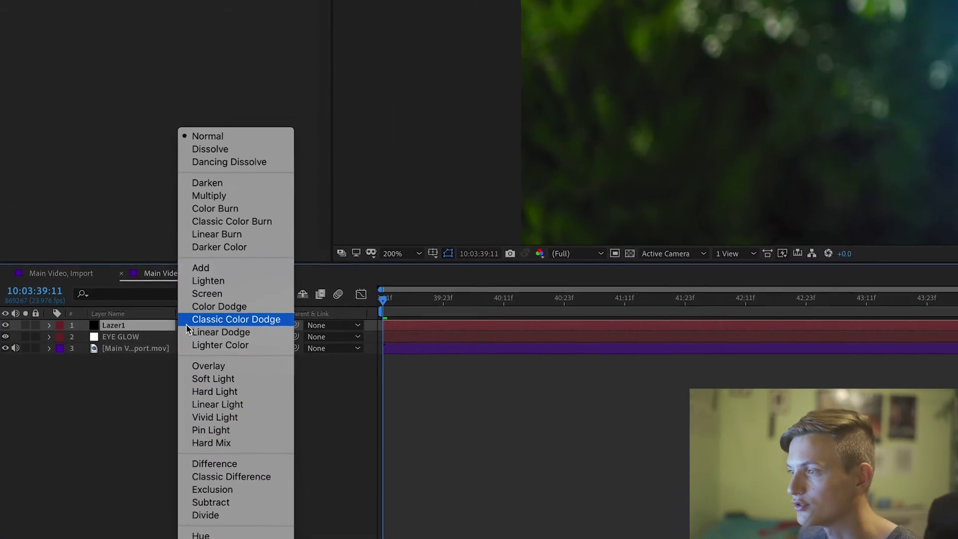
left_click(201, 267)
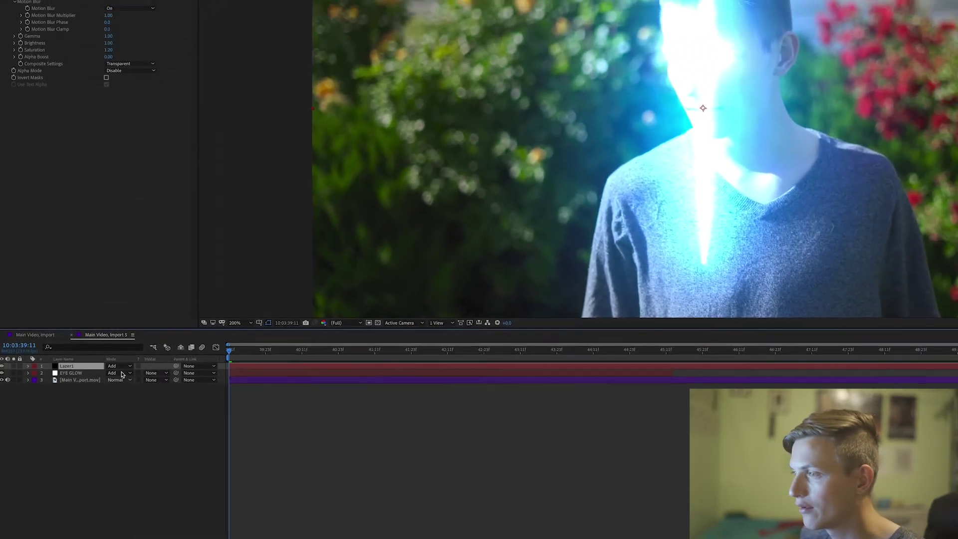
left_click(135, 357)
left_click(157, 336)
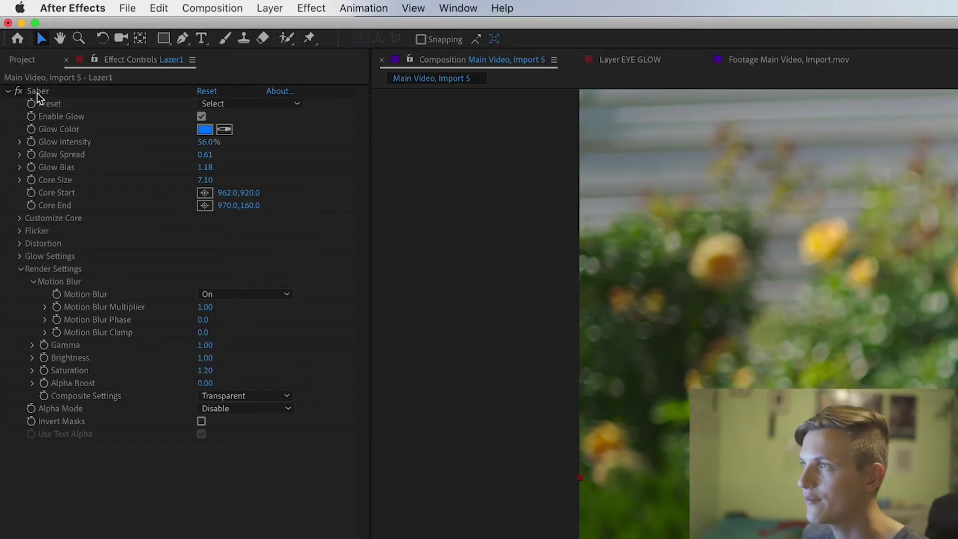
Run the Saber beam from Core Start -81, 433 outside the frame to Core End 899, 414 at the eye, and enable keyframing for both points
left_click(14, 36)
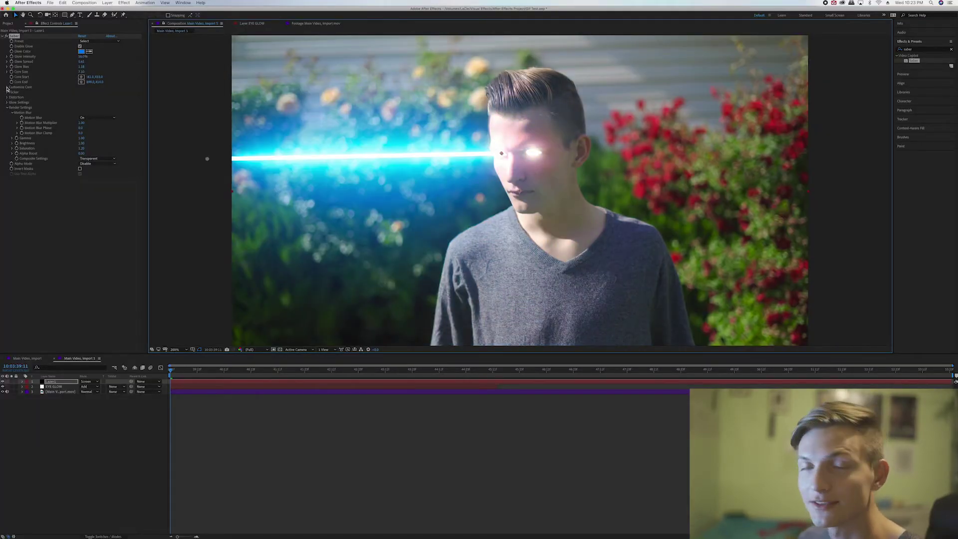
left_click(7, 87)
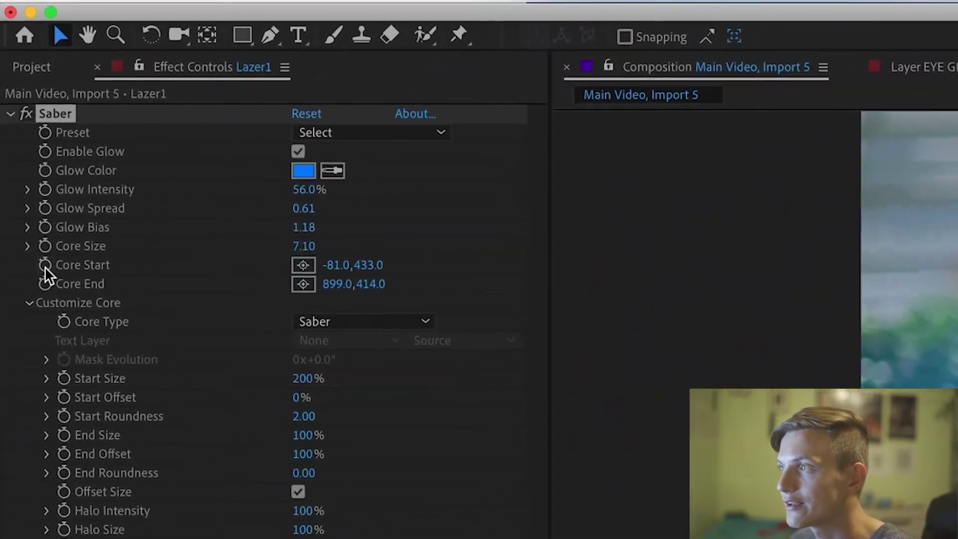
left_click(45, 267)
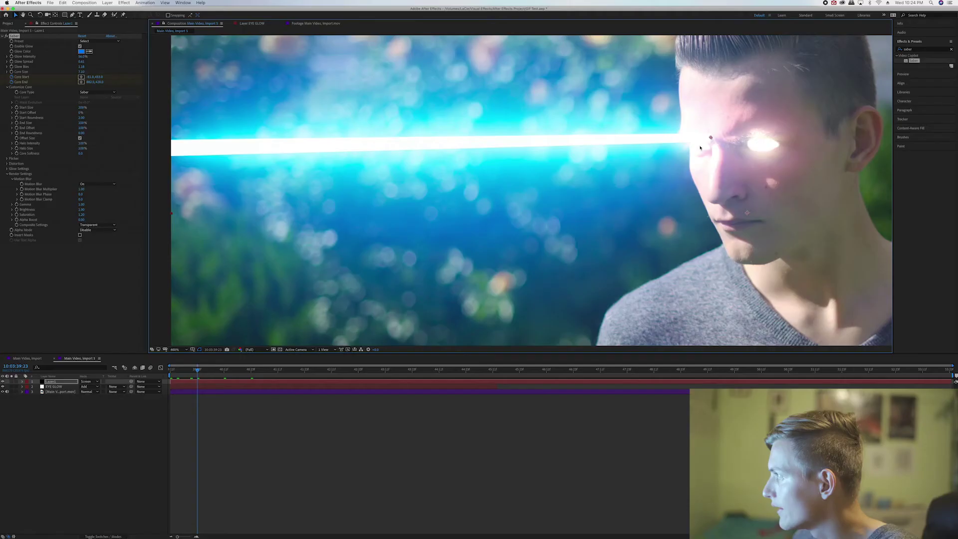
Keyframe the beam's Core End onto the same eye at 10:03:39:23 and 10:03:40:11, adjusting the Core Size
left_click_drag(700, 144, 700, 147)
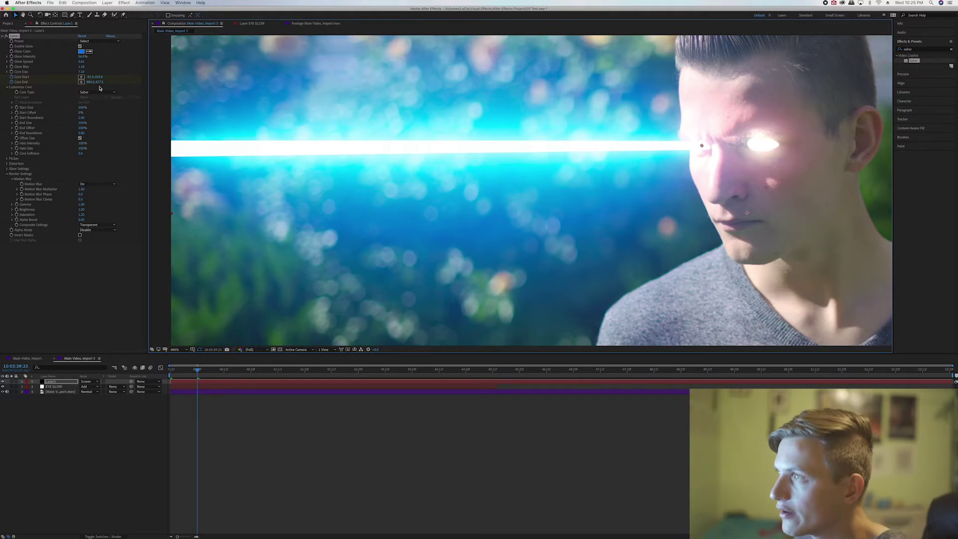
left_click(78, 73)
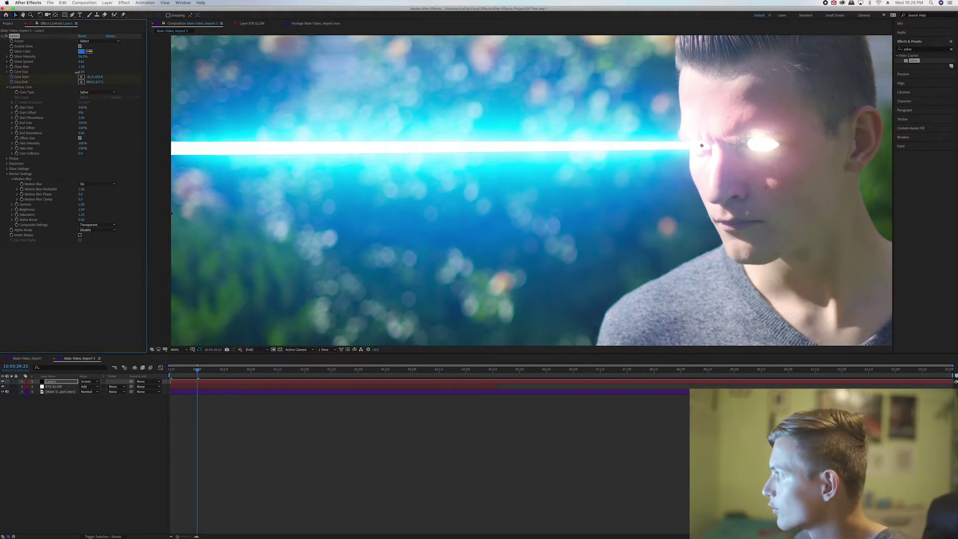
left_click(224, 371)
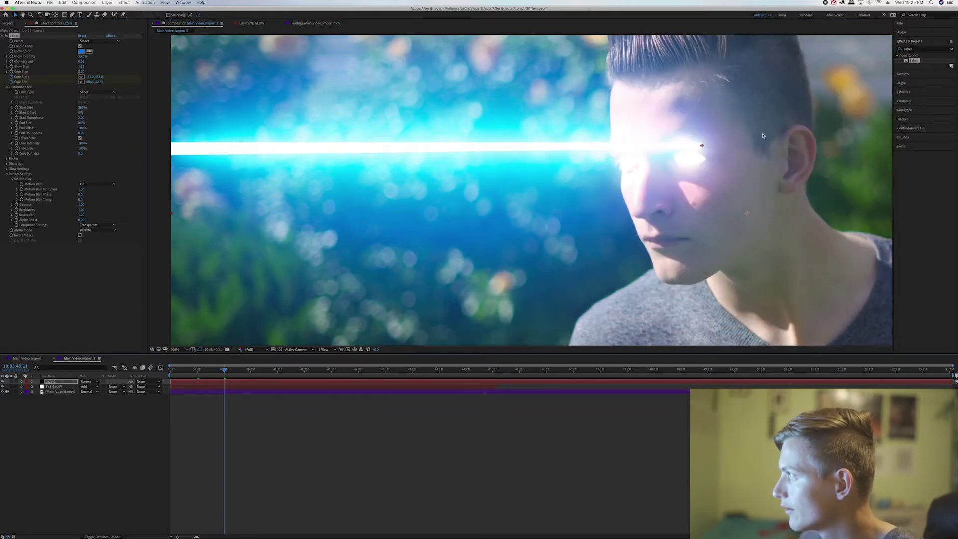
left_click_drag(701, 146, 629, 161)
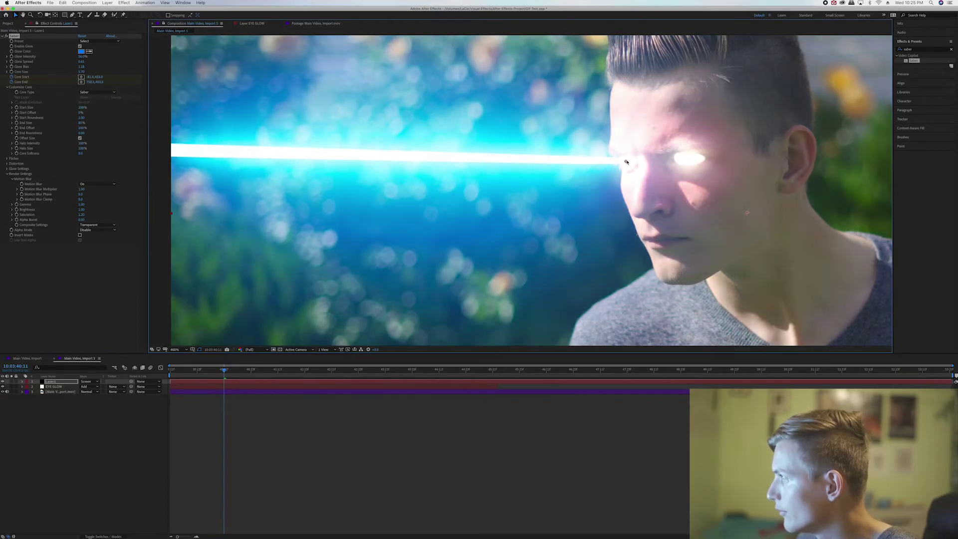
Reposition the beam's Core Start beyond the frame edge at 10:03:40:11 and expand the Lazer1 layer in the timeline
left_click_drag(628, 198, 436, 249)
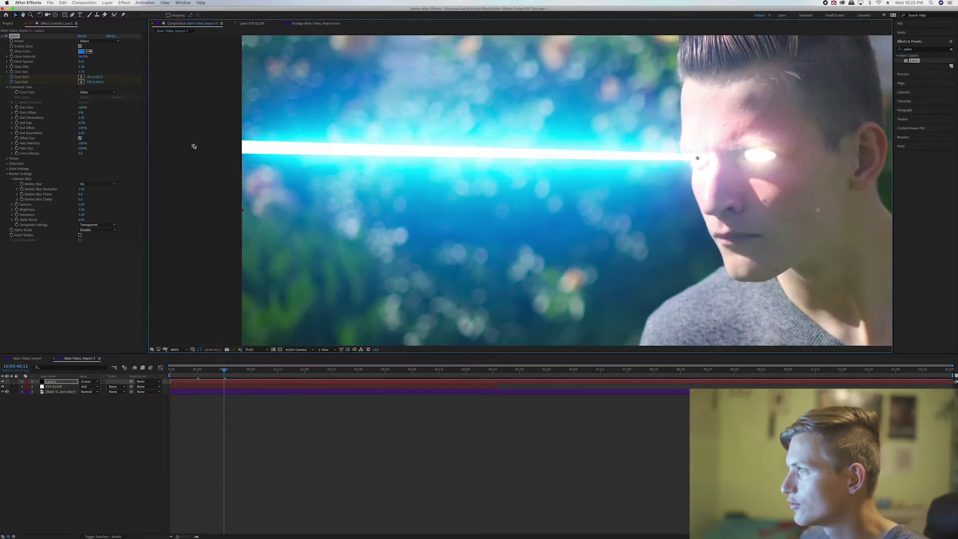
left_click_drag(193, 149, 191, 168)
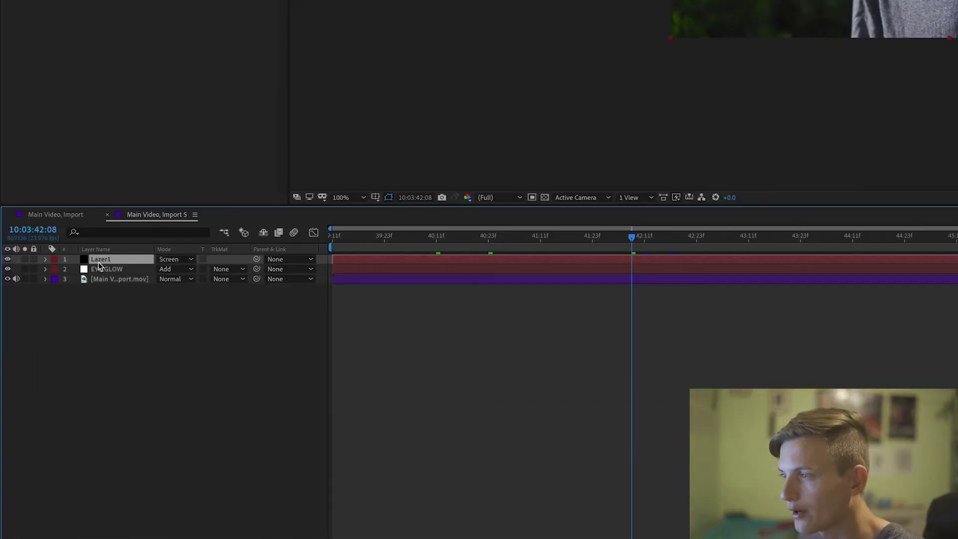
left_click(46, 259)
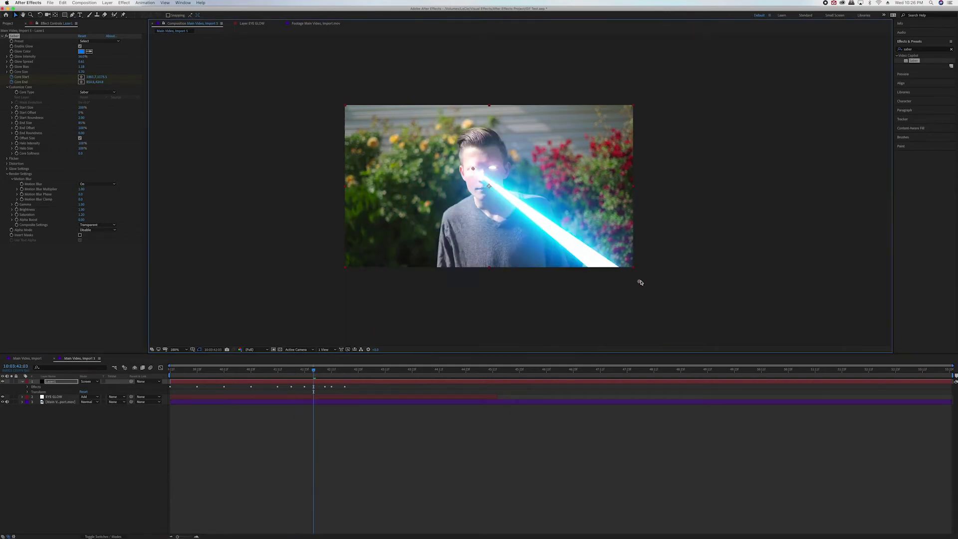
Keyframe the laser beam onto the eye at 10:03:42:13 and 10:03:42:23 and turn off the Saber motion blur
key("period")
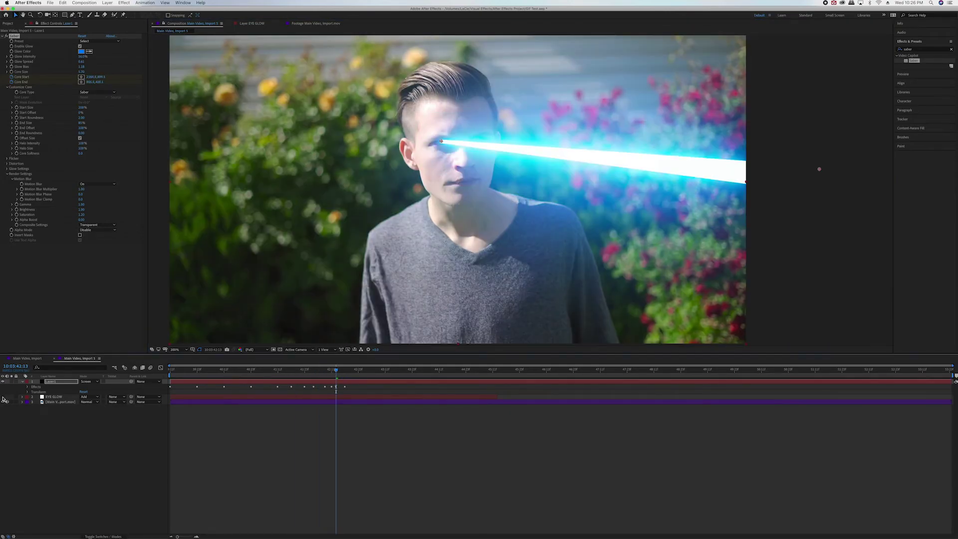
left_click_drag(578, 121, 335, 231)
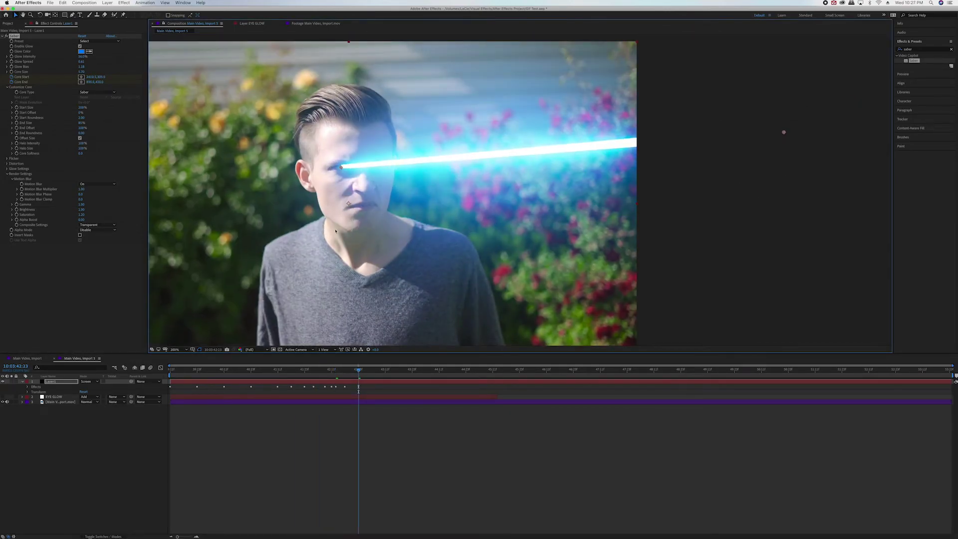
left_click(85, 184)
left_click(88, 195)
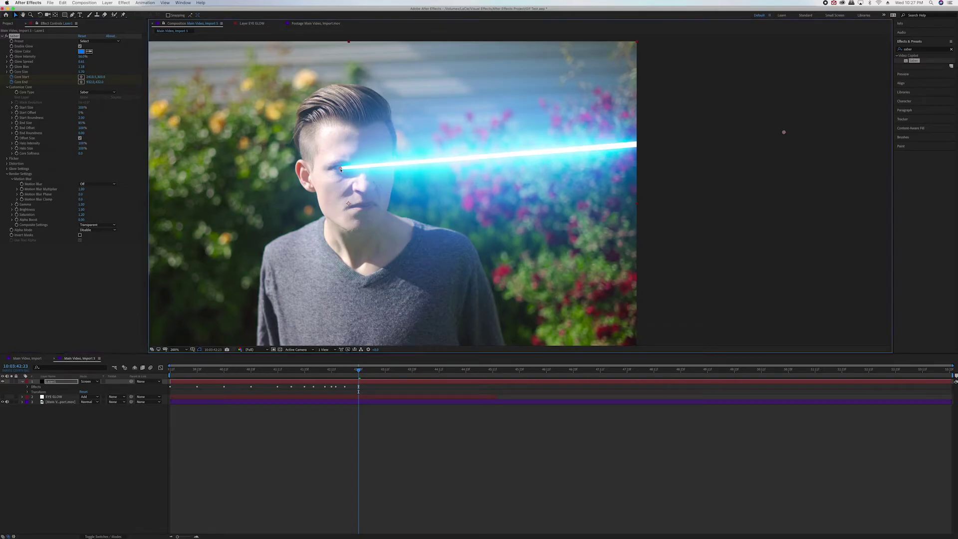
Keyframe the beam's Core Start and Core End at regular intervals over the remaining head movement so it stays on the eye
left_click(386, 369)
left_click(412, 369)
left_click_drag(817, 165, 738, 114)
left_click(439, 369)
left_click(466, 369)
left_click(492, 369)
left_click(479, 369)
left_click_drag(479, 370, 406, 372)
left_click(703, 166)
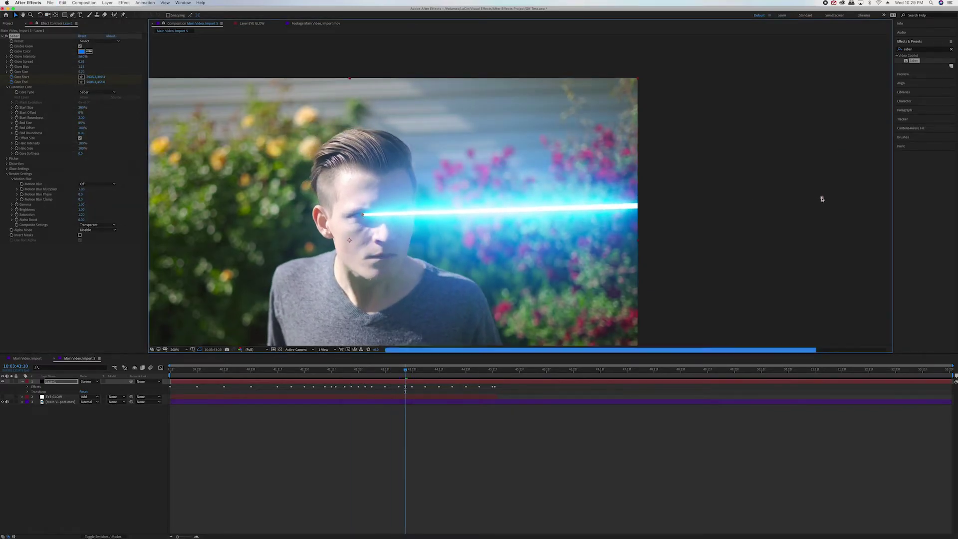
Refine the beam's position frame by frame between 10:03:43:20 and 10:03:44:21, adding keyframes where it drifts off the eye
key("shift+Page_Down")
key("Page_Down")
key("Page_Down")
key("Page_Down")
key("Page_Down")
key("Page_Down")
key("Page_Down")
key("Page_Down")
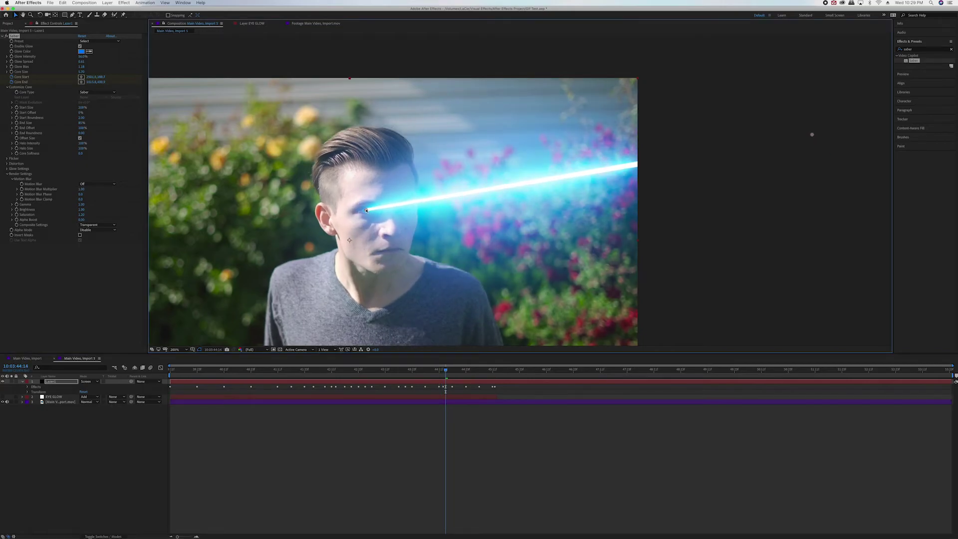
key("Page_Down")
key("Page_Down")
key("Page_Down")
key("Page_Down")
key("Page_Down")
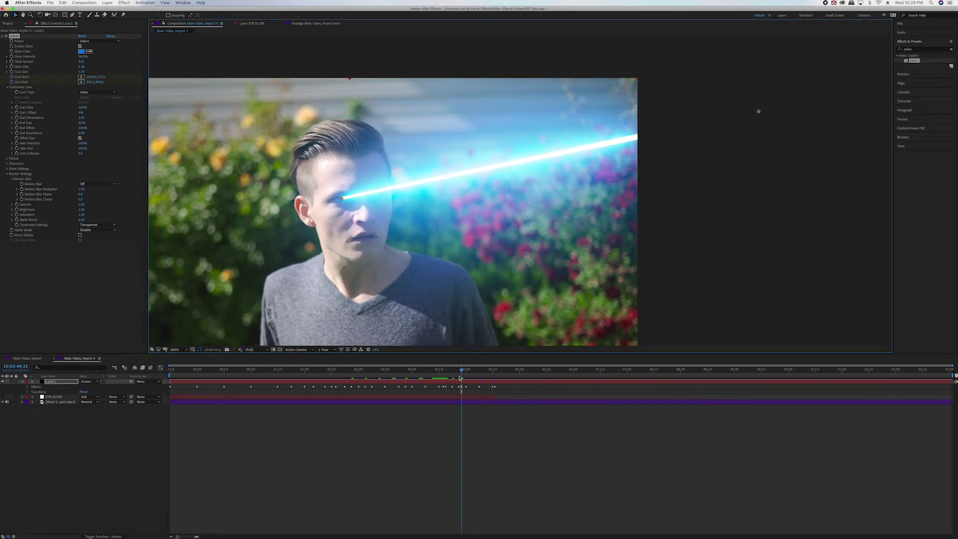
Add correction keyframes to the beam around 10:03:41:17 and in the earlier frames so it stays aligned with the eye
left_click_drag(470, 371, 292, 372)
left_click_drag(160, 231, 252, 214)
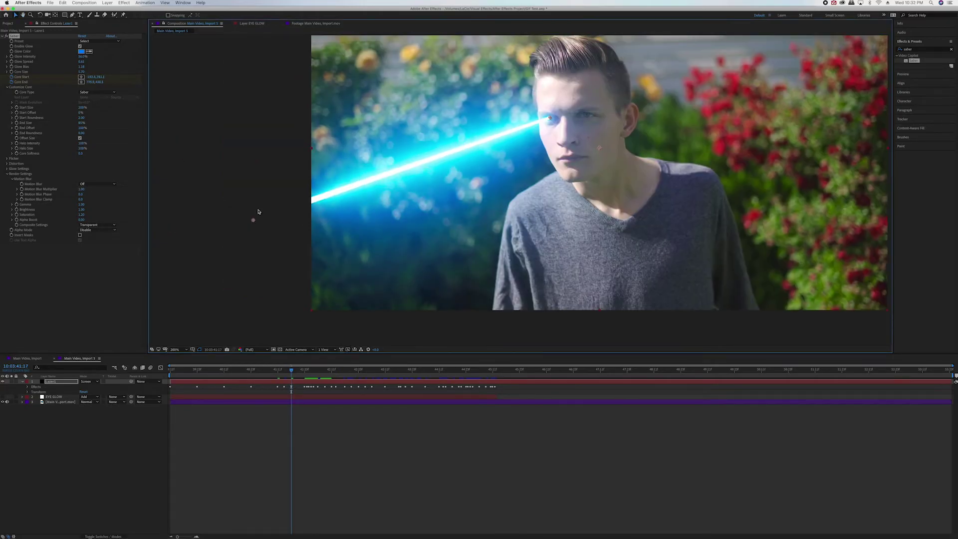
key("Page_Up")
key("Page_Up")
key("Page_Up")
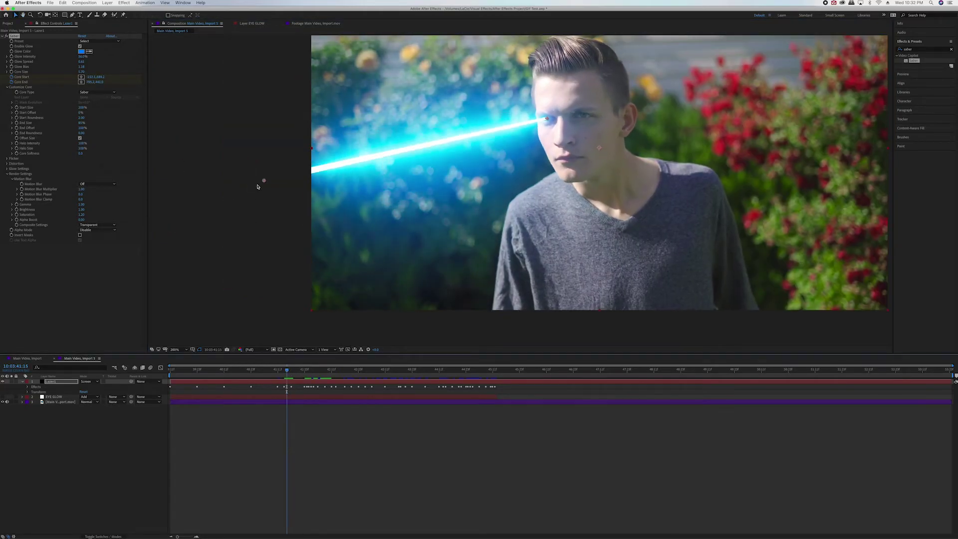
left_click_drag(285, 370, 213, 371)
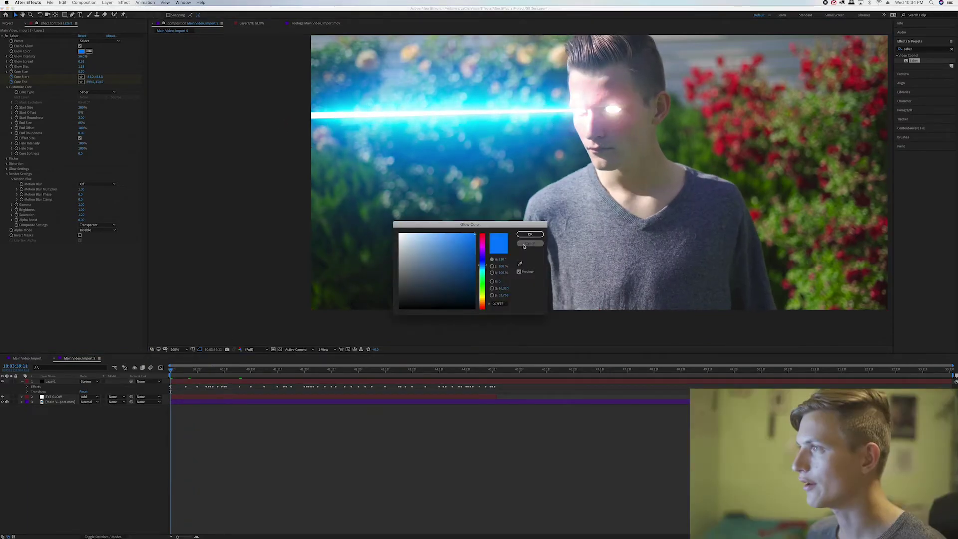
Change the Saber glow color from blue to red
left_click(506, 246)
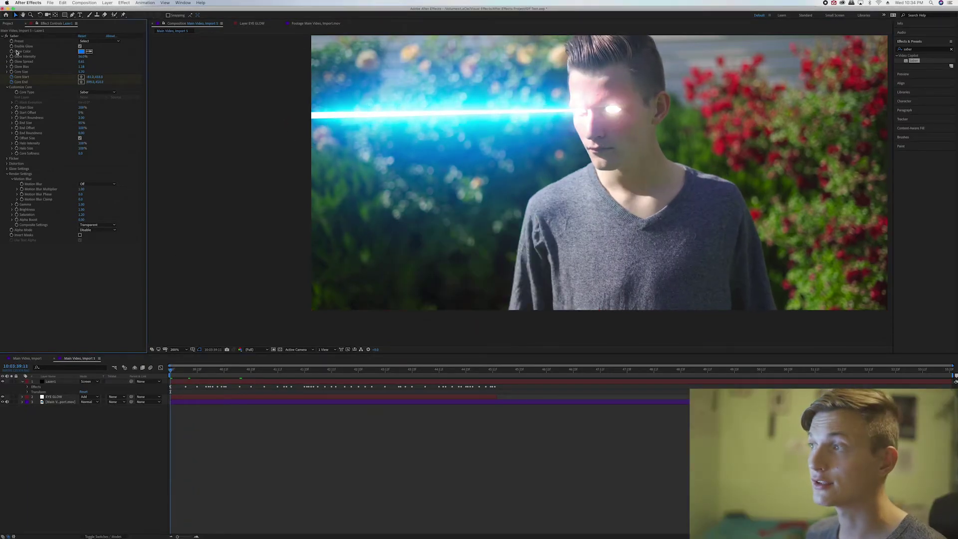
left_click(82, 51)
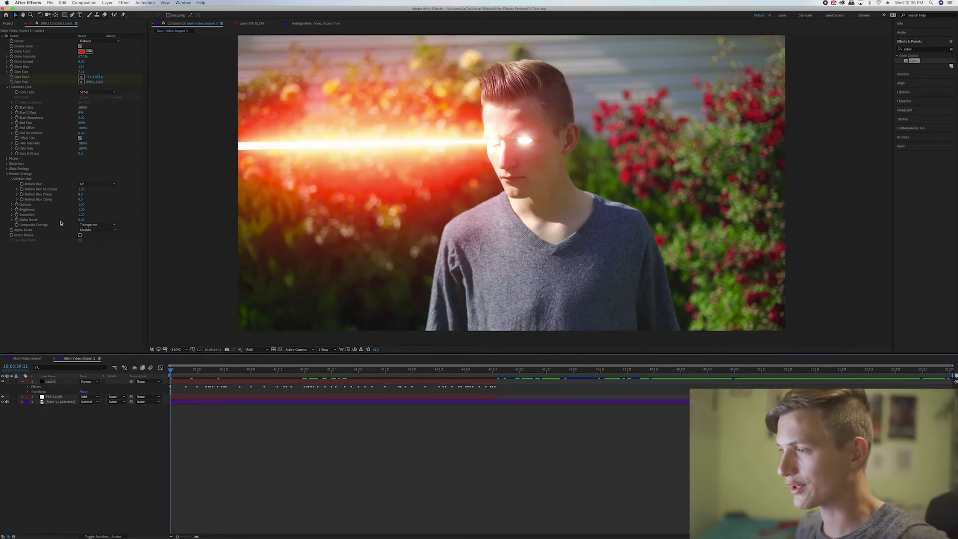
Duplicate the beam layer and keyframe the copy onto the other eye at 10:03:39:23 and 10:03:40:11
left_click(51, 382)
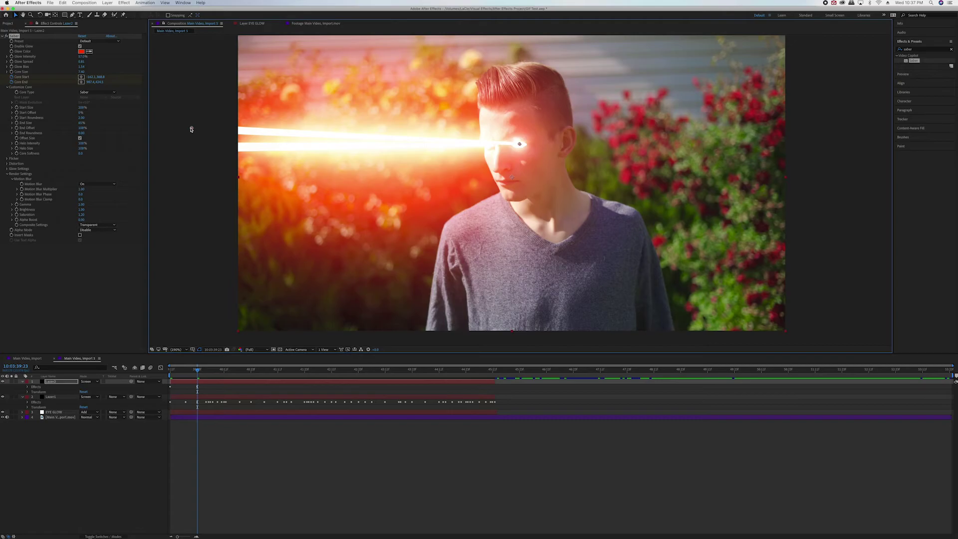
left_click_drag(194, 132, 195, 133)
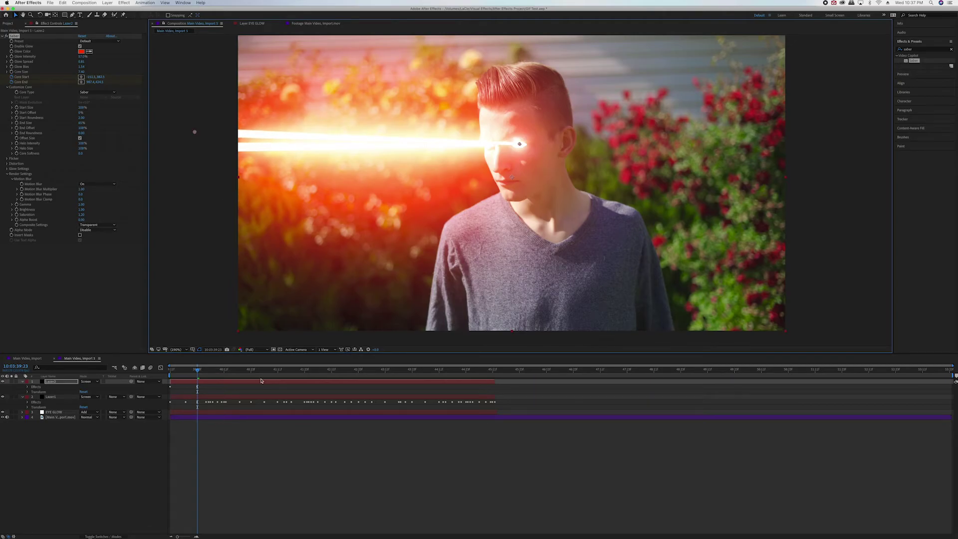
left_click(224, 372)
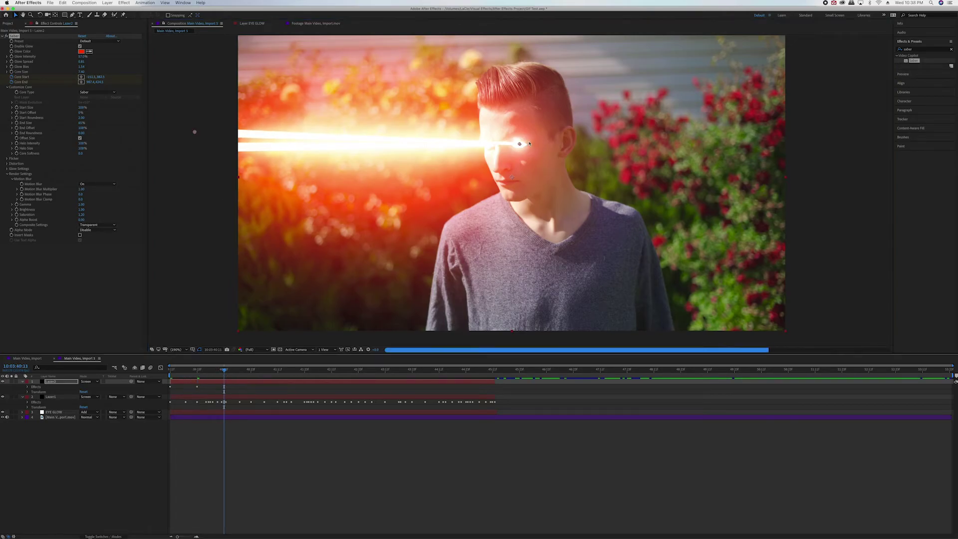
left_click_drag(520, 144, 481, 154)
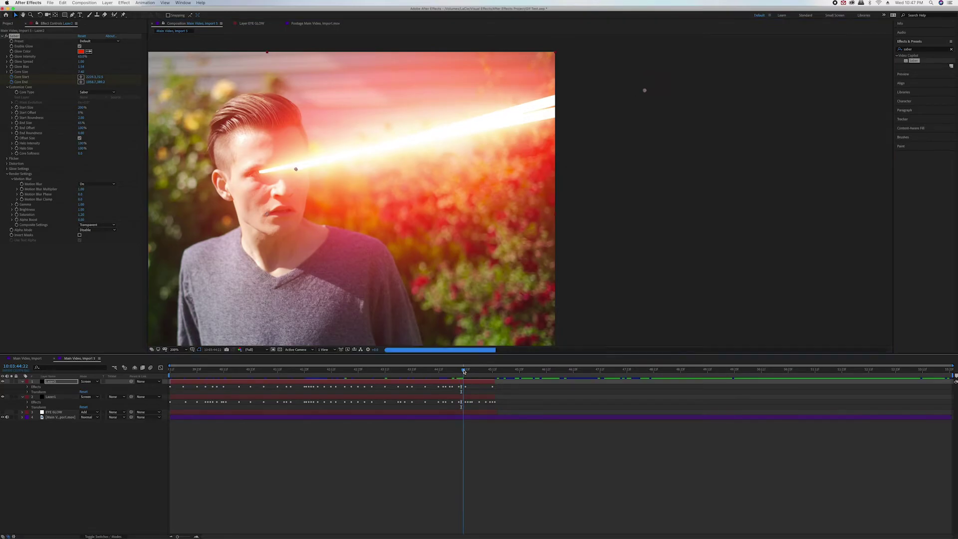
Keyframe the second beam onto the other eye from 10:03:45:02 through 10:03:45:10, checking frame by frame
left_click(472, 370)
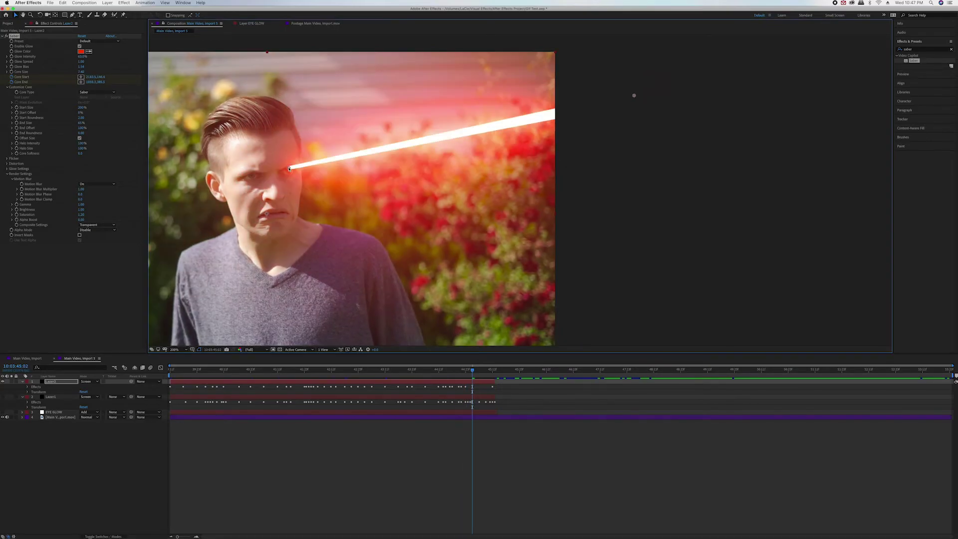
key("Page_Down")
key("Page_Down")
key("Page_Down")
key("Page_Down")
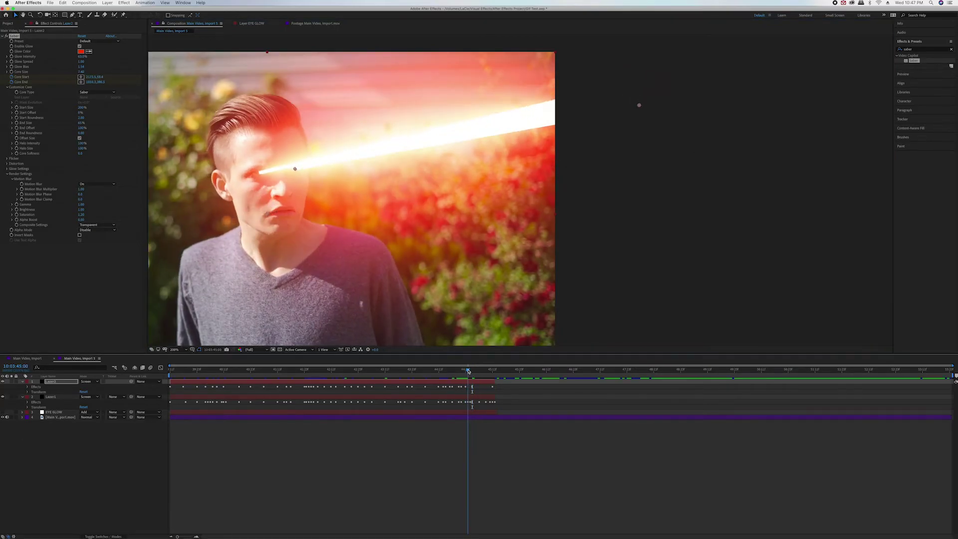
key("Page_Down")
key("Page_Down")
key("Page_Down")
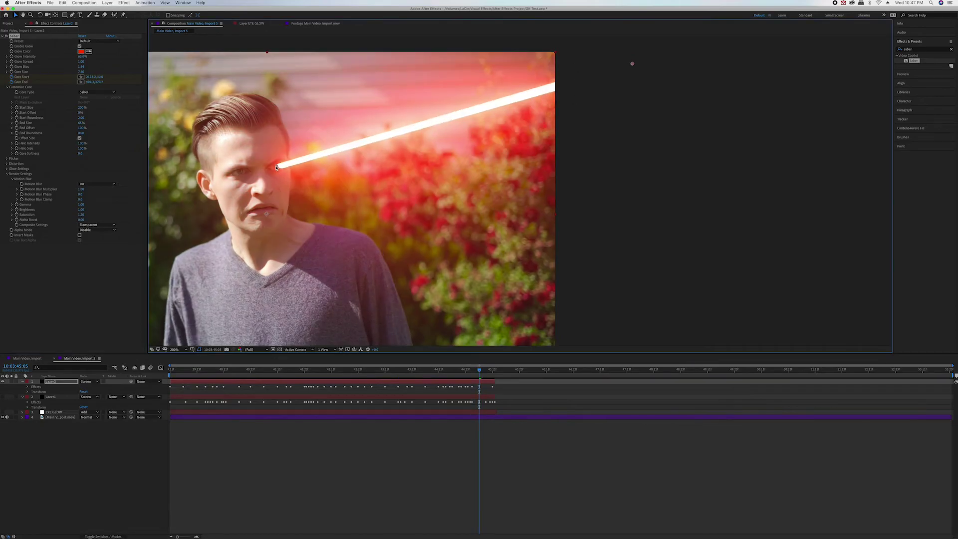
key("Page_Down")
key("Page_Down")
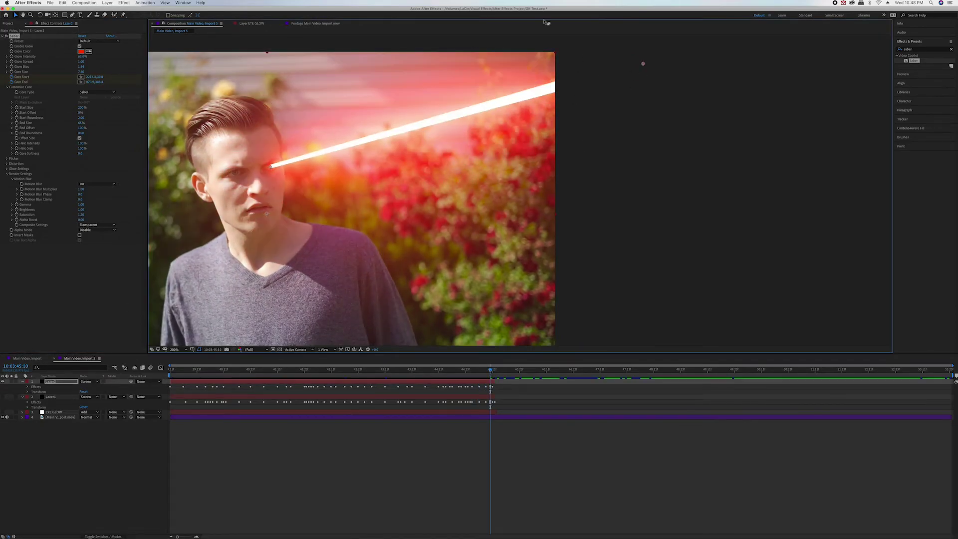
key("Page_Down")
Play back the composition to check the motion of both red laser beams
key("space")
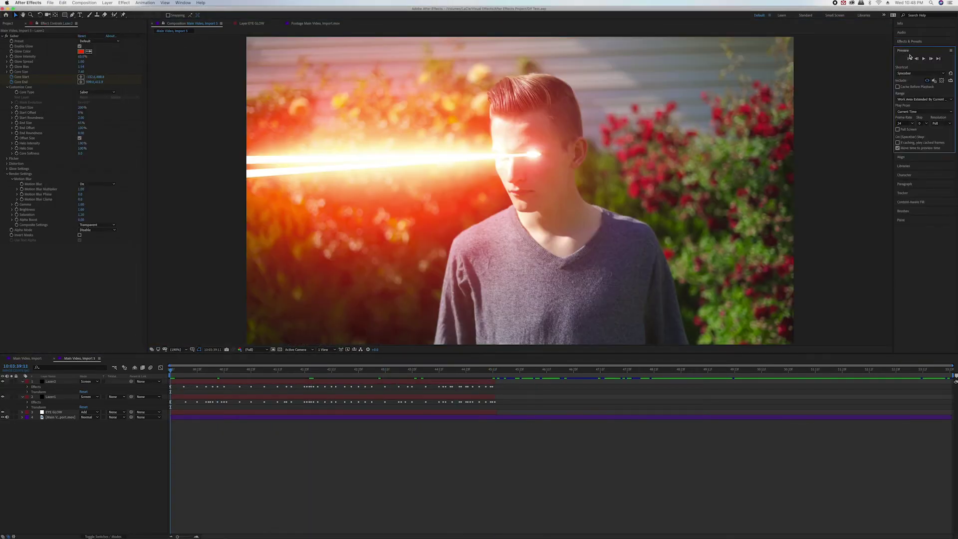
left_click(903, 74)
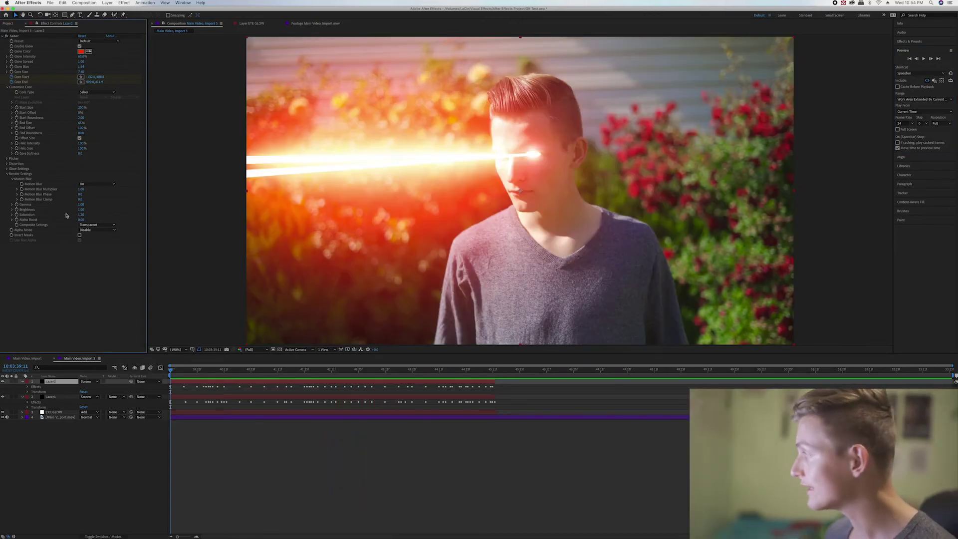
left_click(923, 60)
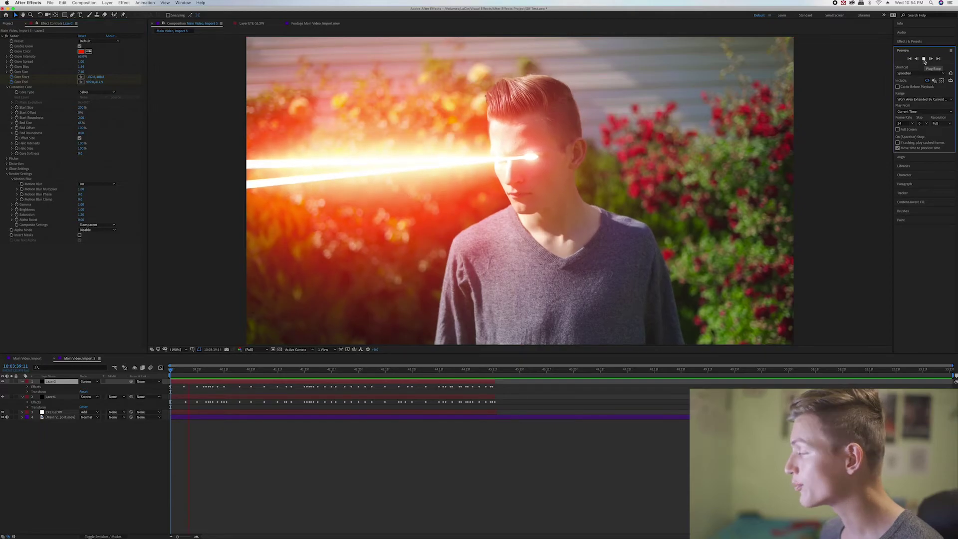
left_click(924, 59)
Show the project's footage list, then switch to Finder and open the Sparks folder among the effect assets
left_click(50, 2)
left_click(50, 50)
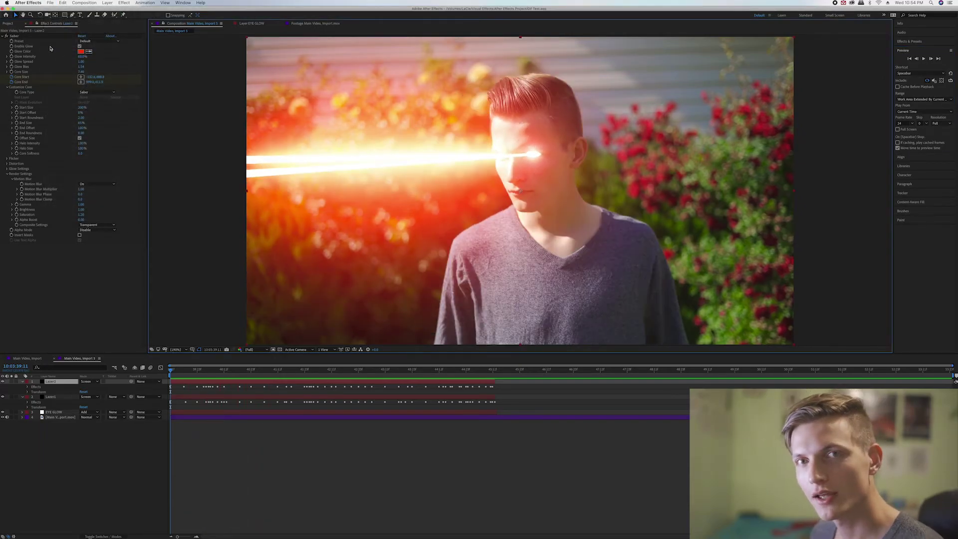
left_click(8, 23)
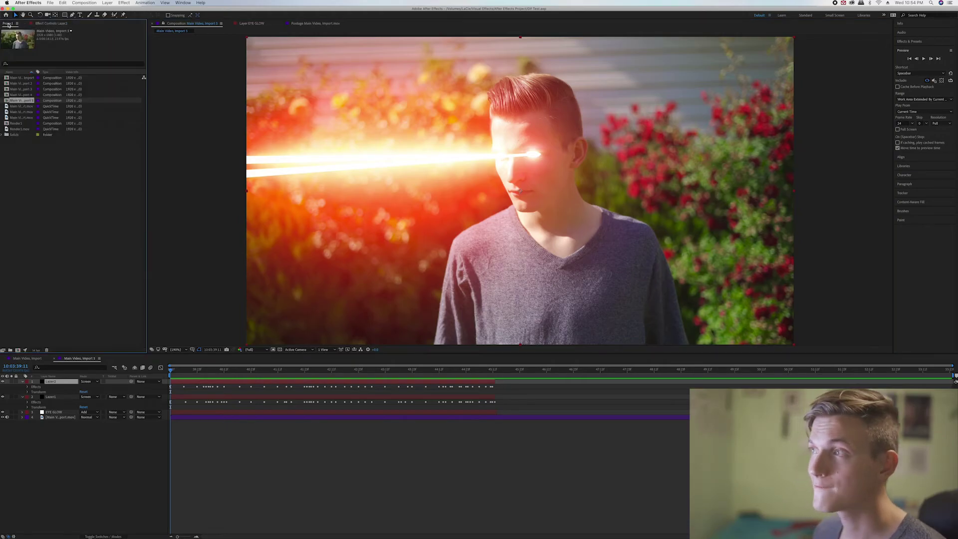
left_click(36, 157)
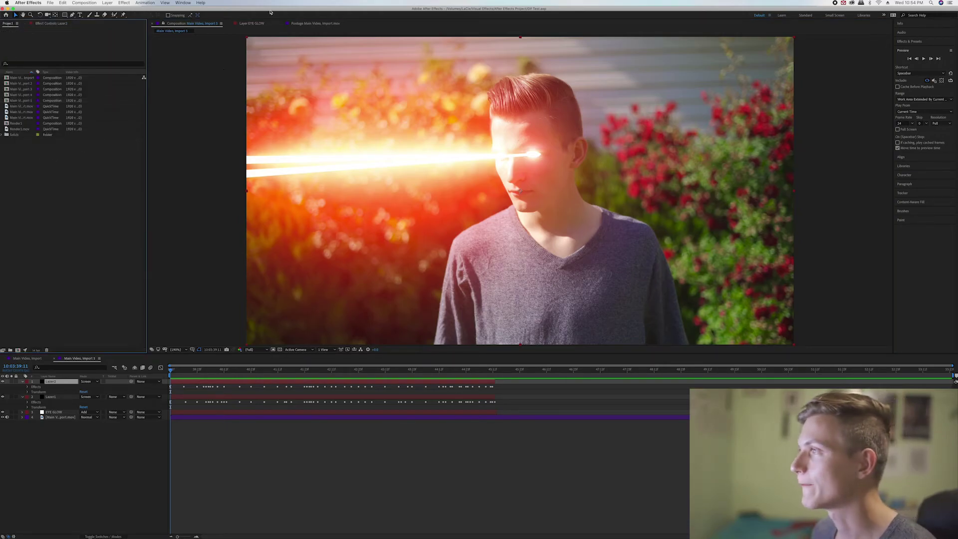
key("super+Tab")
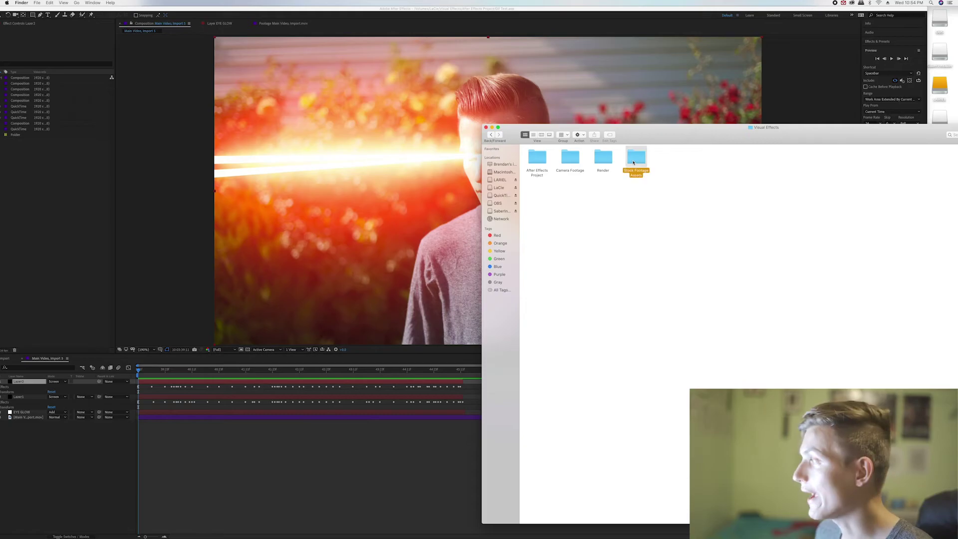
left_click_drag(633, 125, 665, 137)
double_click(635, 167)
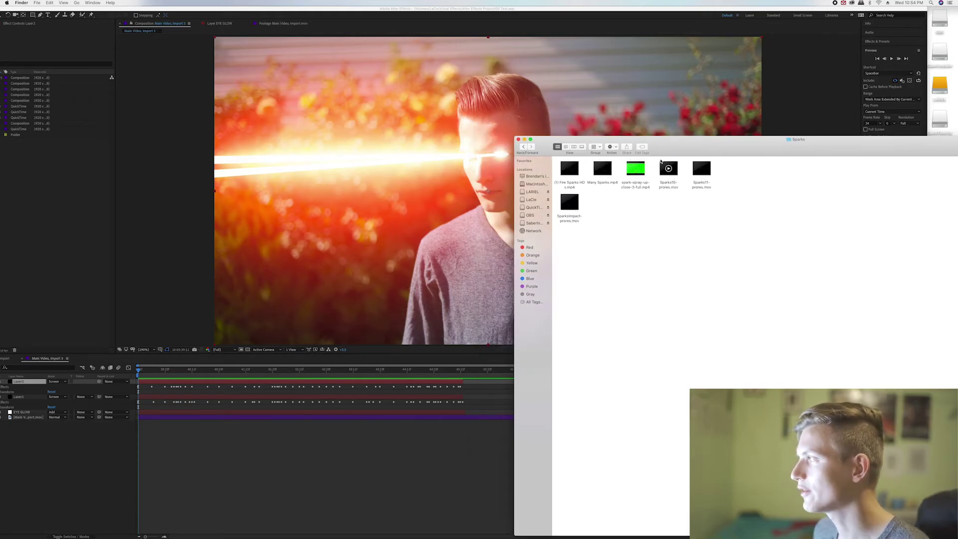
Import the spark clips from the Sparks folder into the After Effects project, leaving out the green-screen one
left_click_drag(595, 214, 567, 180)
left_click_drag(748, 187, 672, 167)
left_click_drag(669, 168, 61, 171)
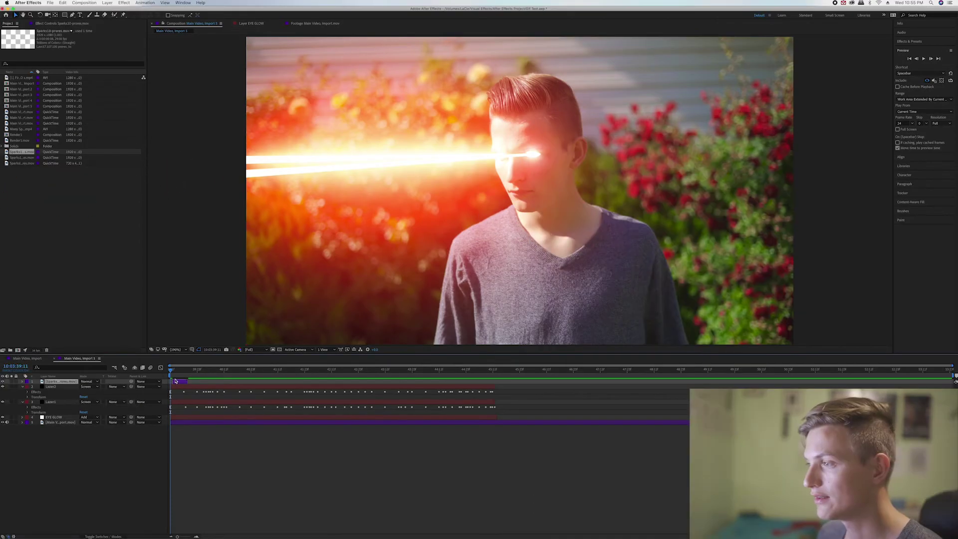
Place Sparks10-prores.mov as the top layer near the start of the timeline and set its blending mode to Add
left_click_drag(174, 372, 179, 372)
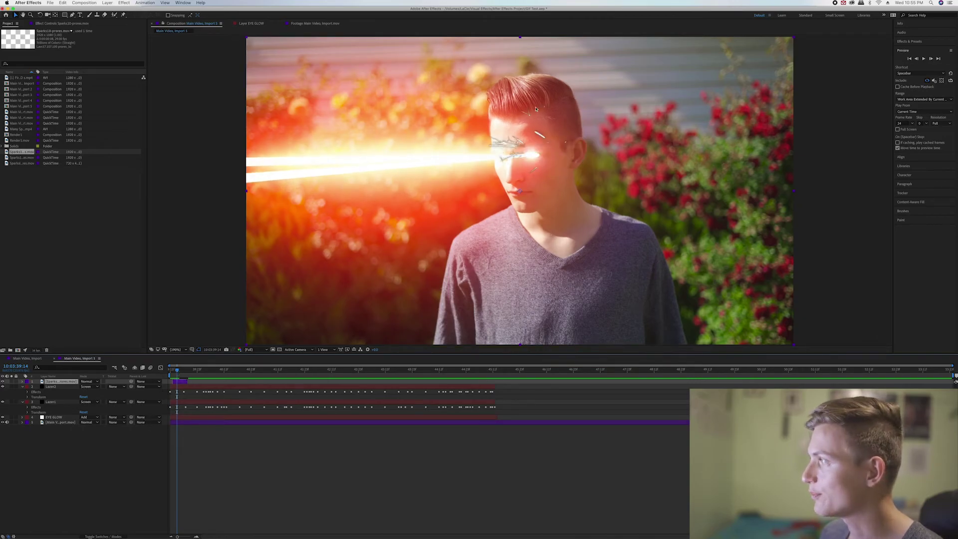
left_click_drag(177, 372, 177, 372)
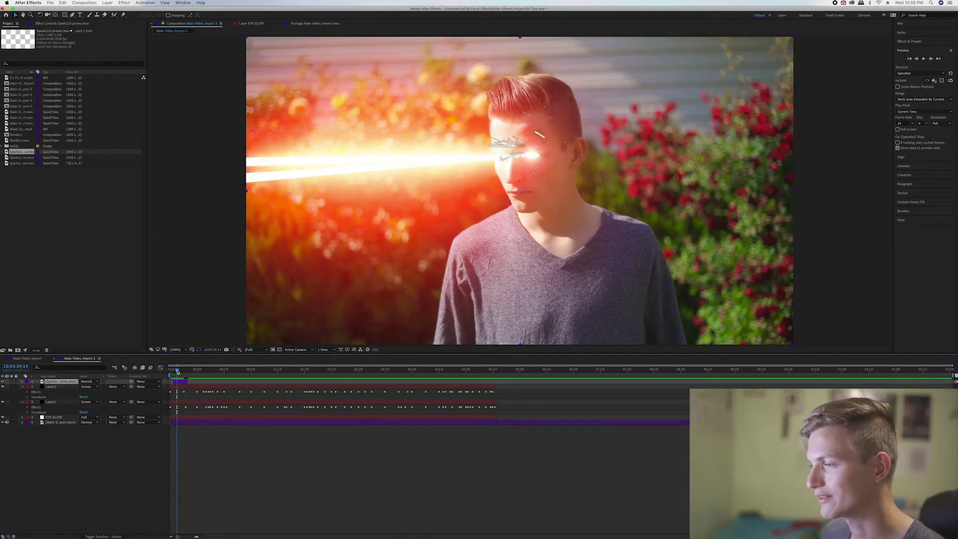
left_click(85, 382)
left_click(99, 368)
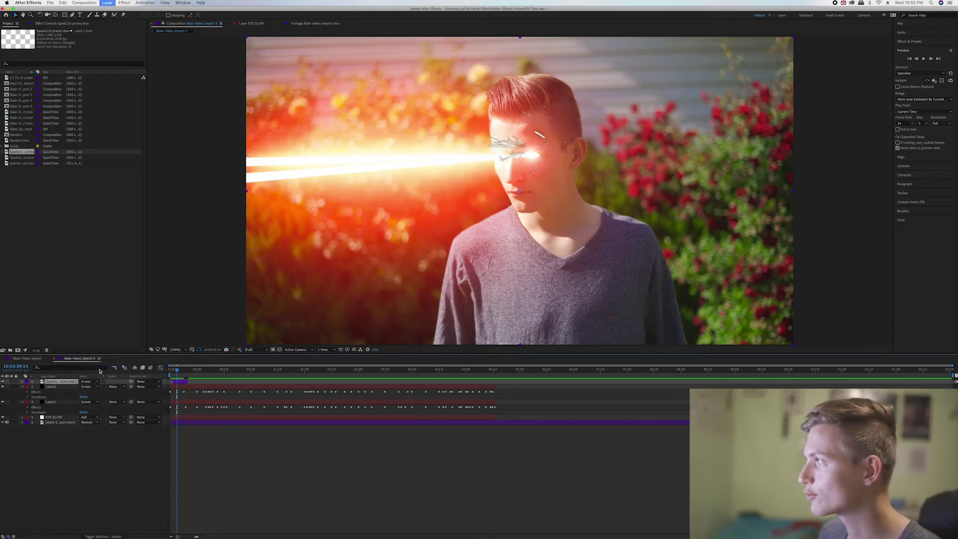
left_click(88, 387)
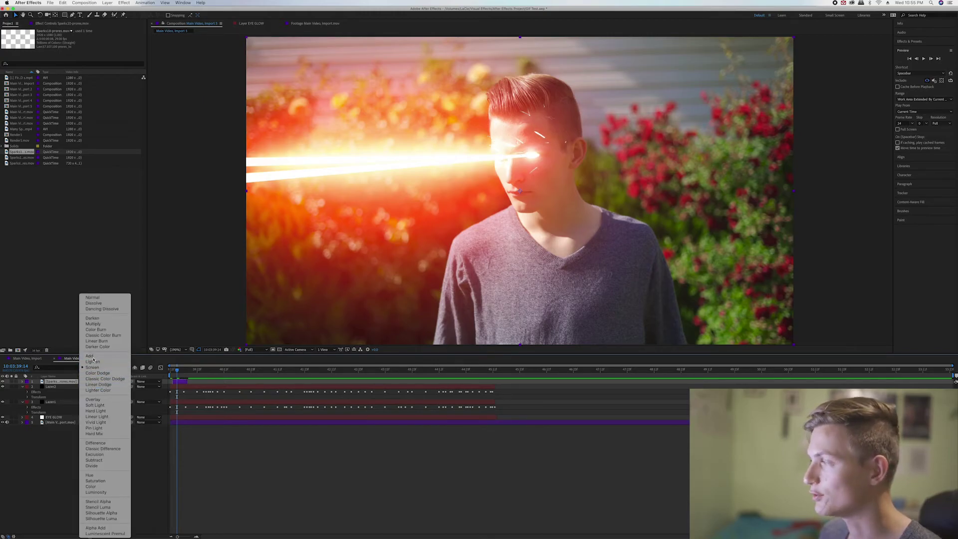
left_click(93, 358)
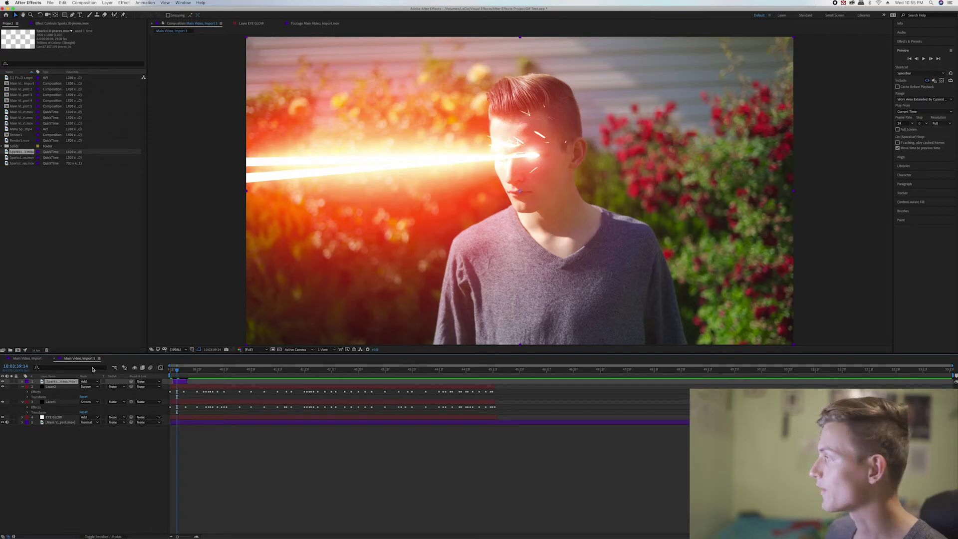
Find the Stylize Glow effect and apply it to the Sparks10-prores.mov layer
left_click(907, 43)
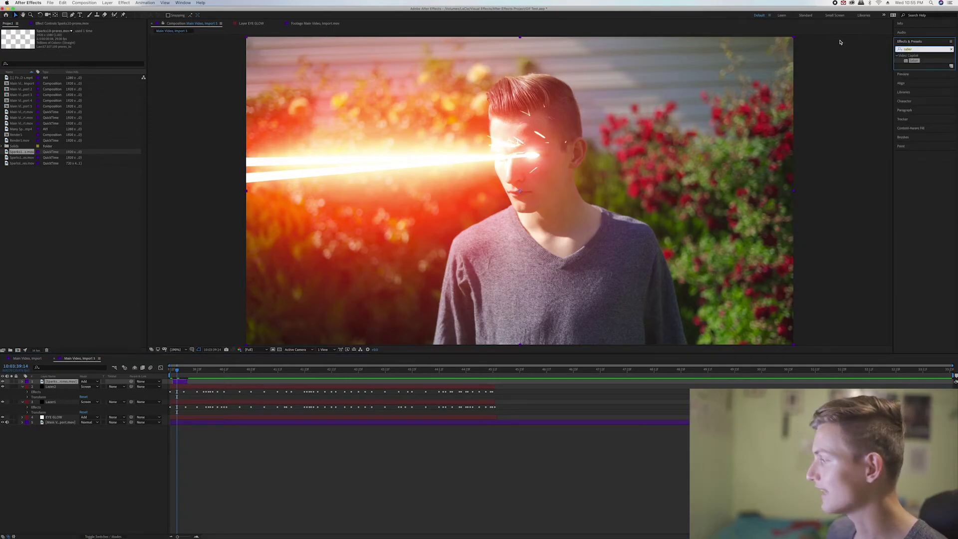
left_click(918, 49)
type("glow")
left_click_drag(926, 163, 641, 273)
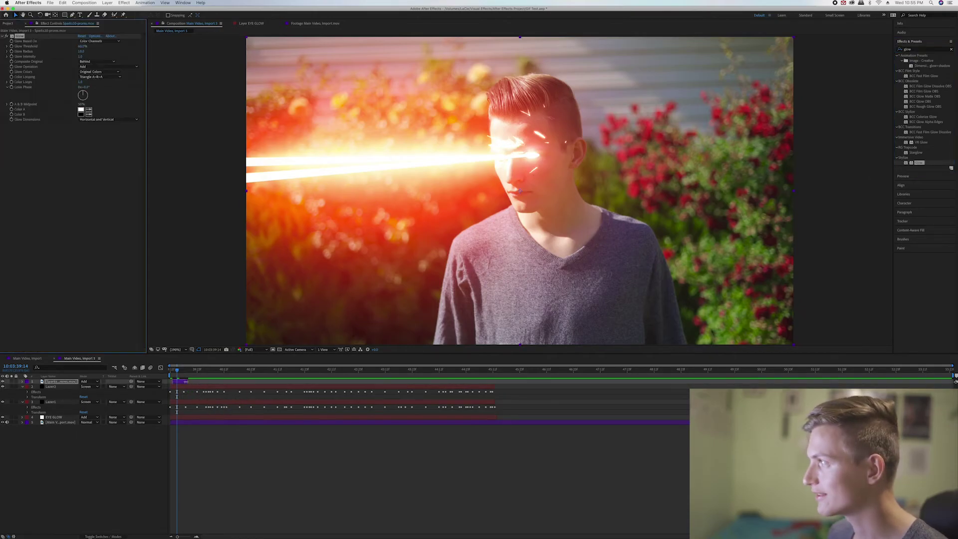
Fine-tune the glow on the Sparks10-prores.mov layer and rotate the layer about 157° so its sparks face the opposite way
left_click_drag(99, 49, 96, 49)
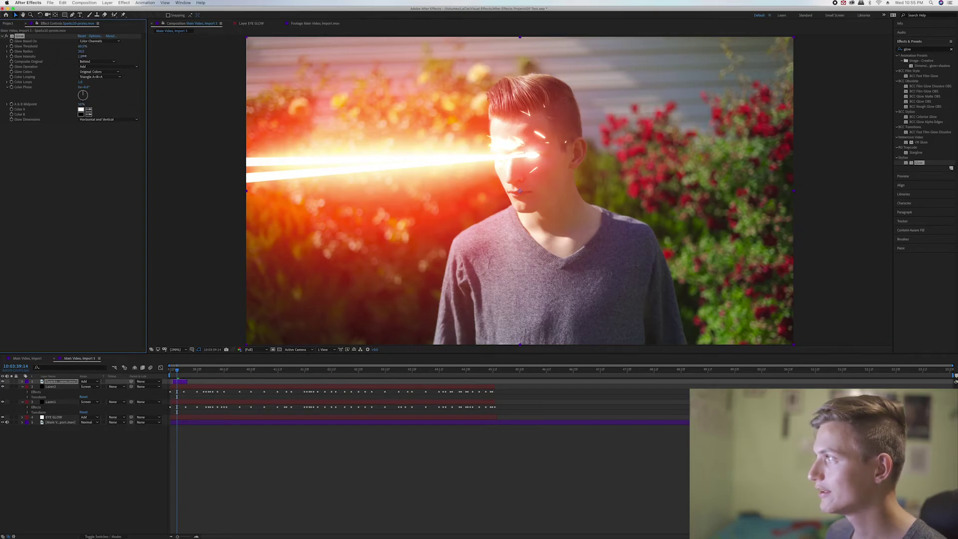
left_click(54, 382)
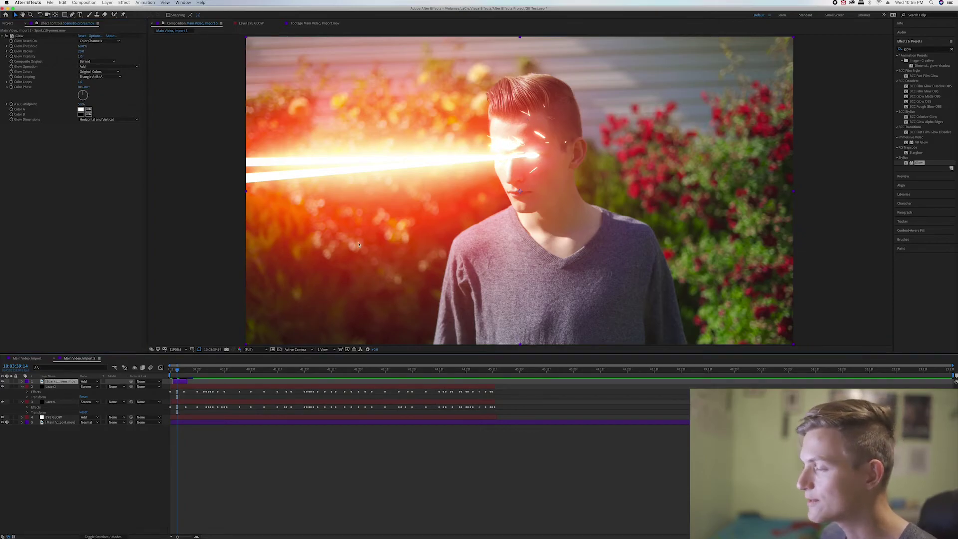
left_click(23, 387)
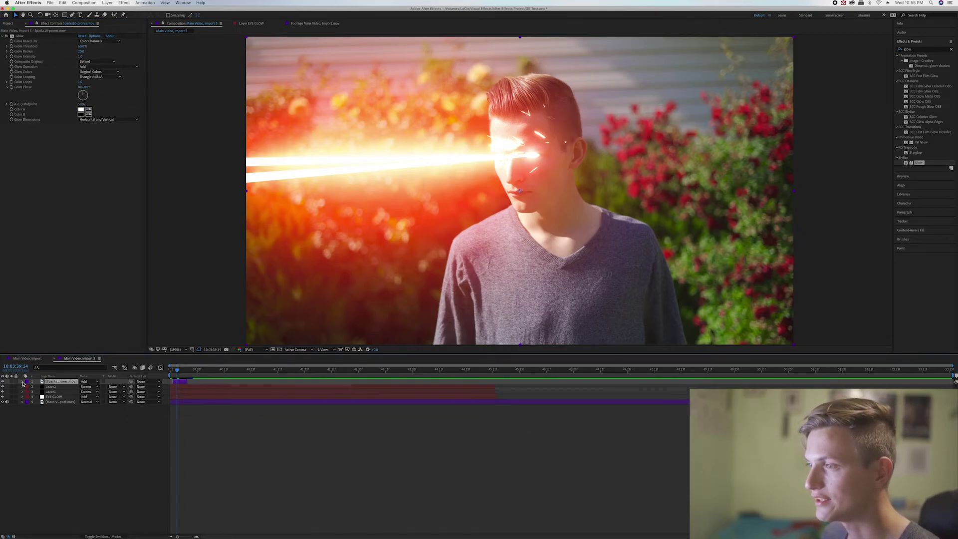
left_click(22, 382)
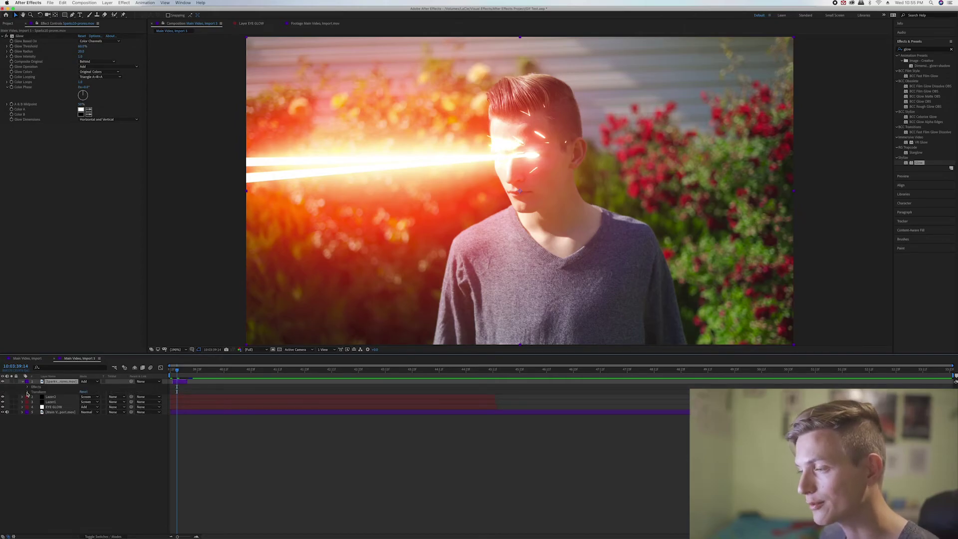
left_click(28, 392)
left_click_drag(89, 412, 130, 408)
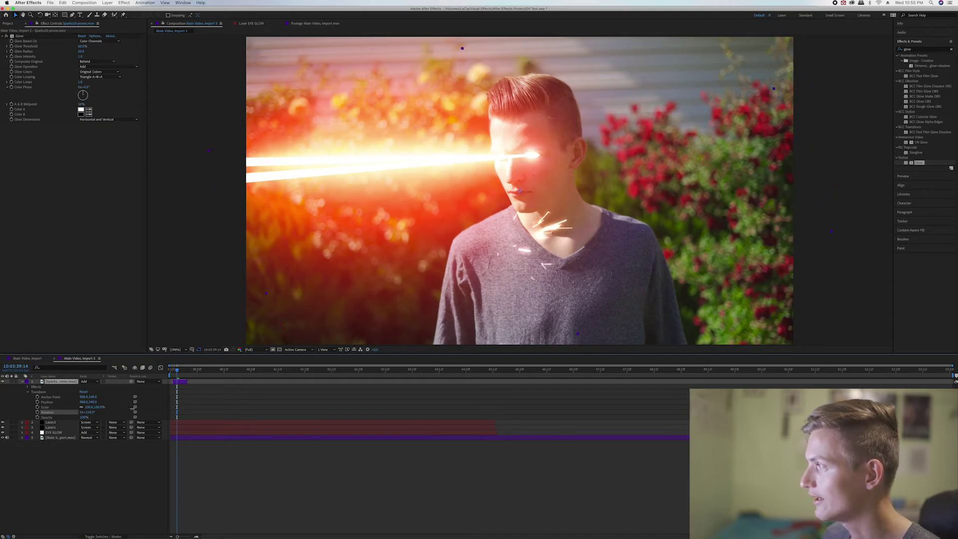
Reposition and slightly rescale the spark layer so its sparks burst from the beams at the left edge of the frame
left_click_drag(521, 250, 263, 163)
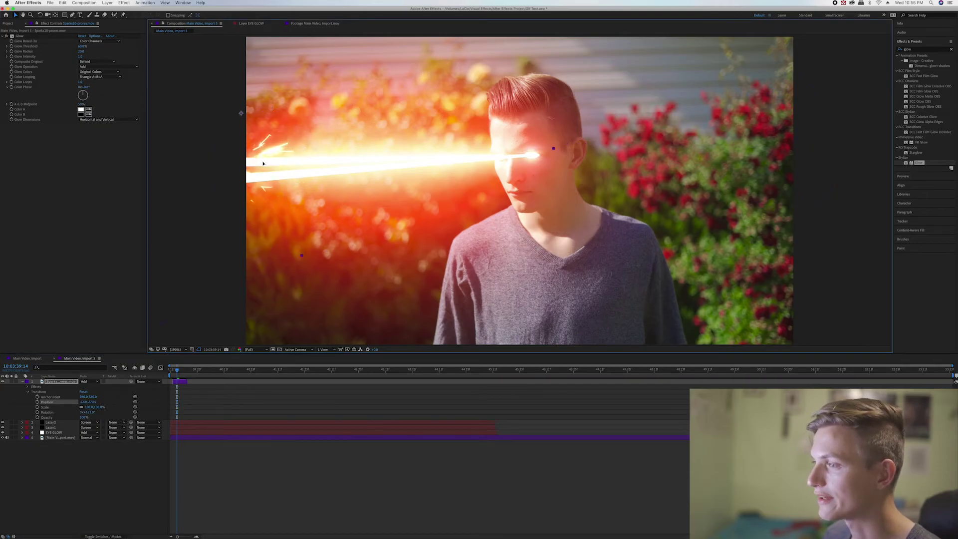
left_click_drag(95, 405, 97, 406)
left_click_drag(262, 169, 274, 174)
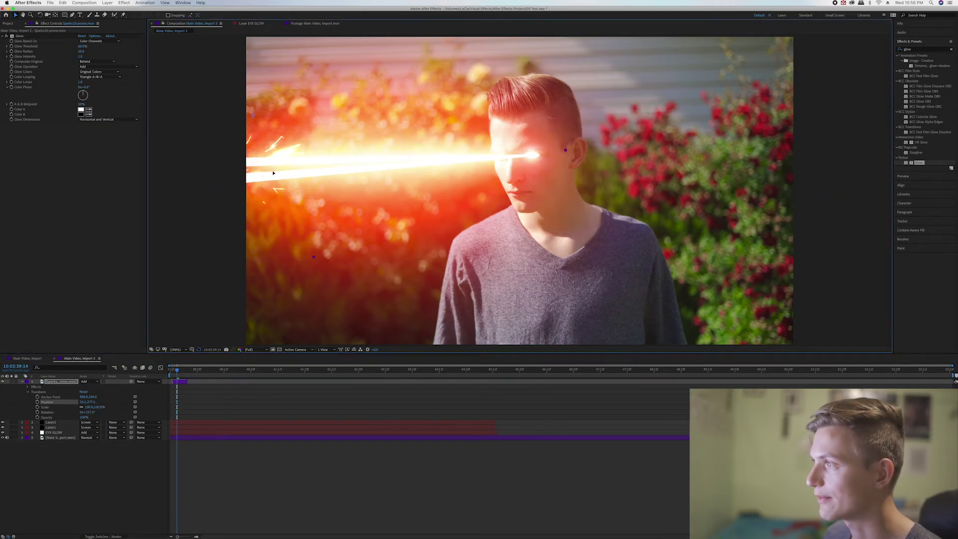
left_click(179, 370)
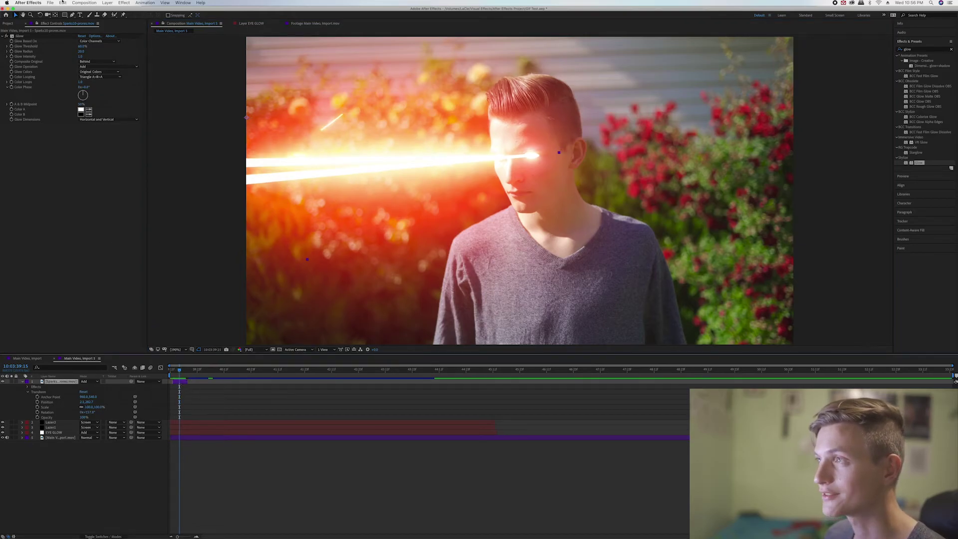
Duplicate the Sparks10-prores.mov layer, place the copy further along the timeline, and play back the result
left_click(63, 3)
left_click(73, 36)
left_click(63, 3)
left_click(69, 59)
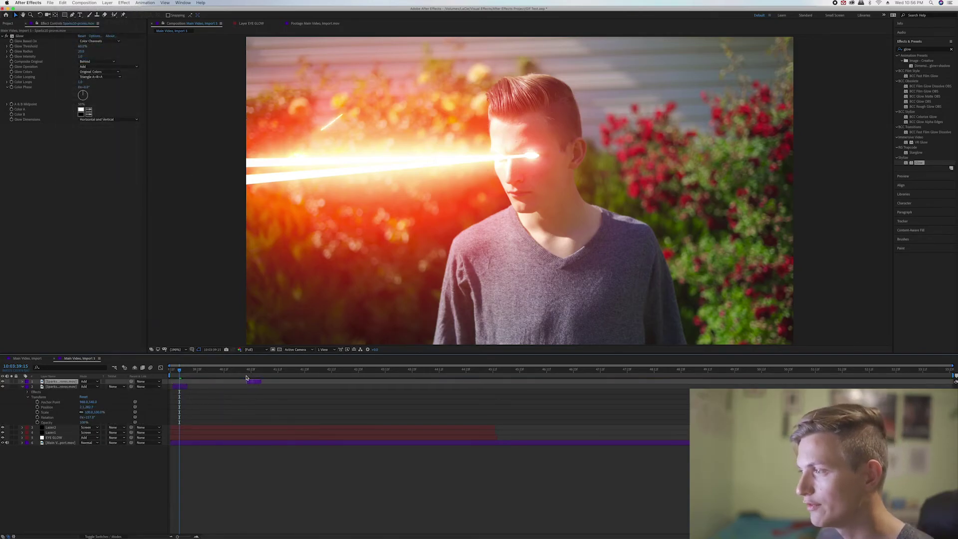
key("space")
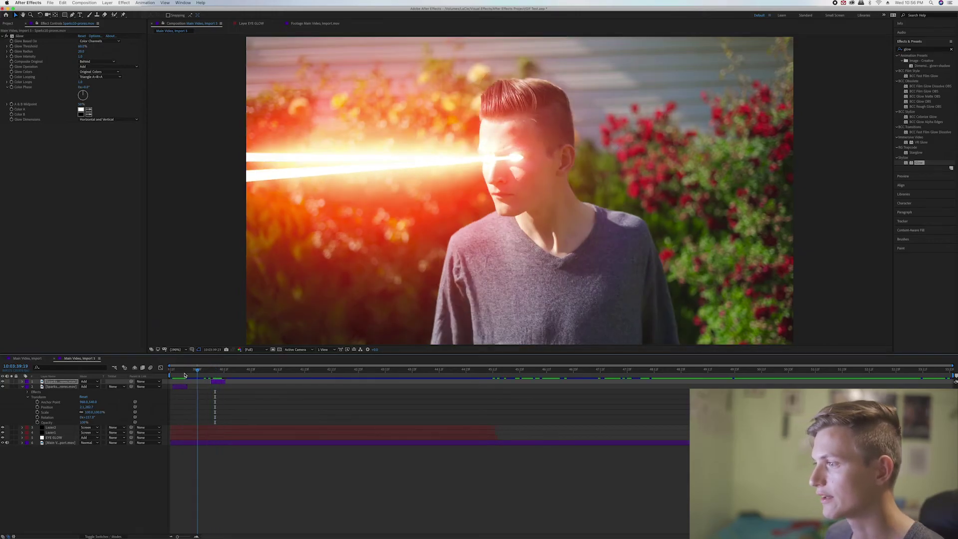
Add Sparks11-prores.mov as the top layer between the two spark clips, move its sparks onto the beams, and set its blending mode to Add
left_click(919, 41)
left_click(7, 23)
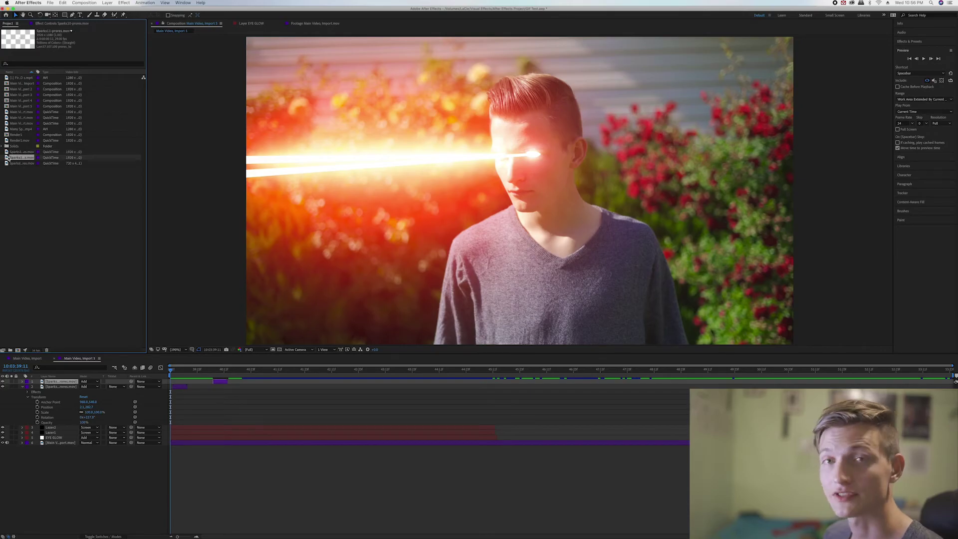
left_click_drag(198, 381, 206, 383)
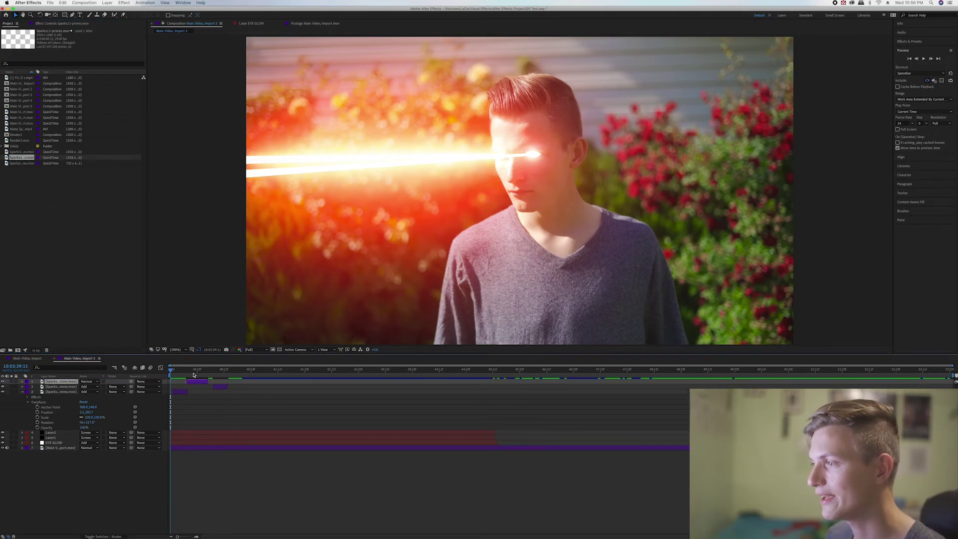
left_click(193, 374)
left_click(22, 381)
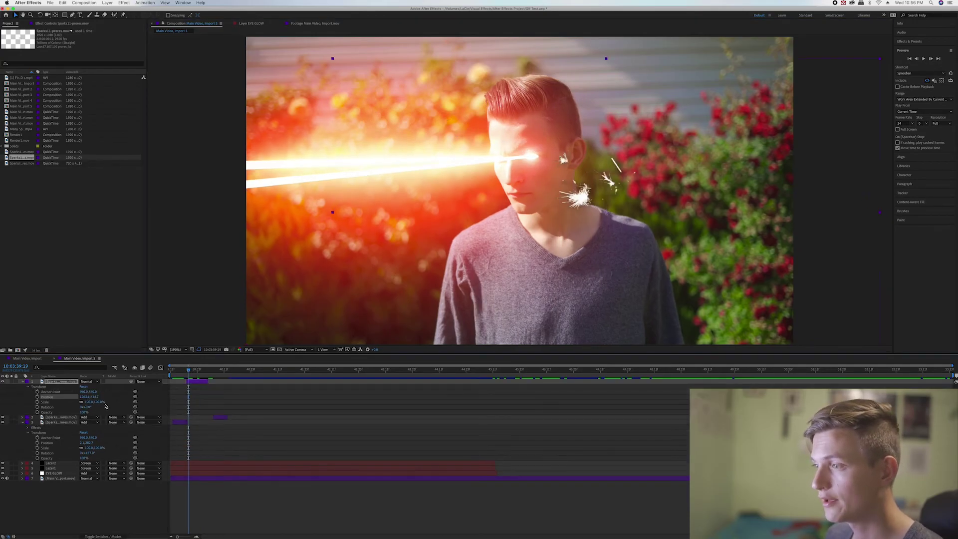
left_click(86, 381)
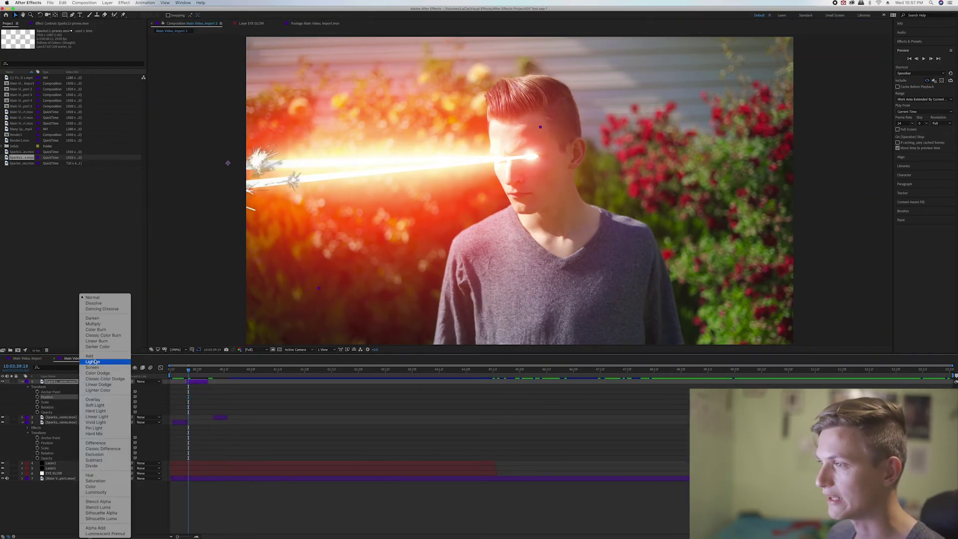
left_click(93, 439)
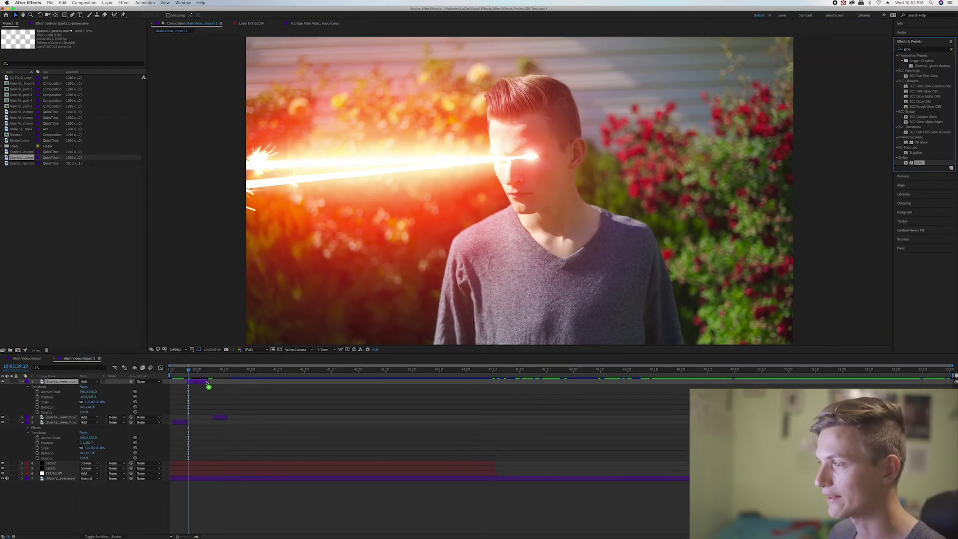
Apply Glow to the Sparks11-prores.mov layer and place a duplicate of it after the other spark clips
left_click_drag(207, 383, 269, 386)
left_click(62, 2)
left_click(74, 84)
key("Page_Down")
key("Page_Down")
Place the Fire Sparks HD clip as the top layer, starting where the last spark clip ends
left_click(8, 23)
left_click(13, 140)
left_click_drag(20, 78, 275, 381)
left_click_drag(273, 369, 306, 378)
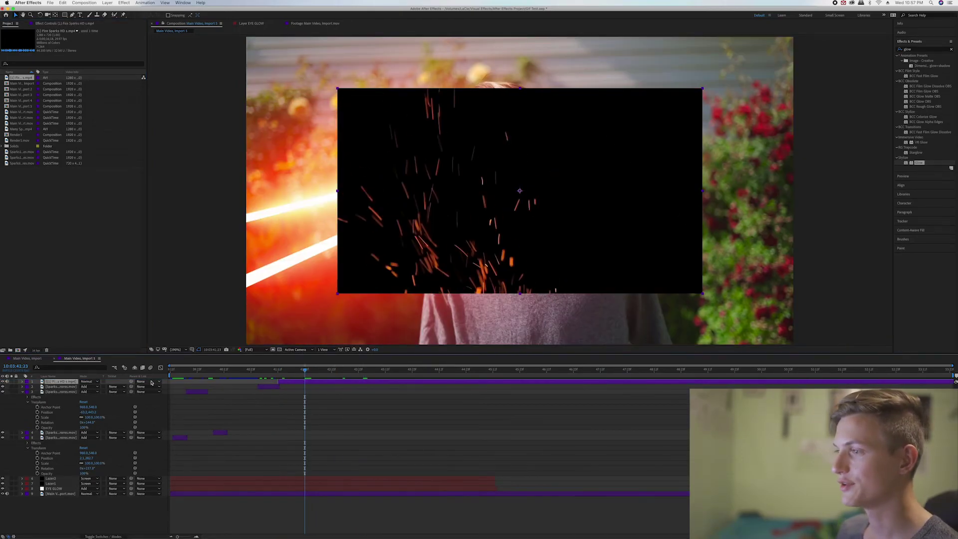
Set the Fire Sparks layer's blending mode to Add, and enlarge, rotate and shift it over the laser beams
left_click(87, 382)
left_click(99, 356)
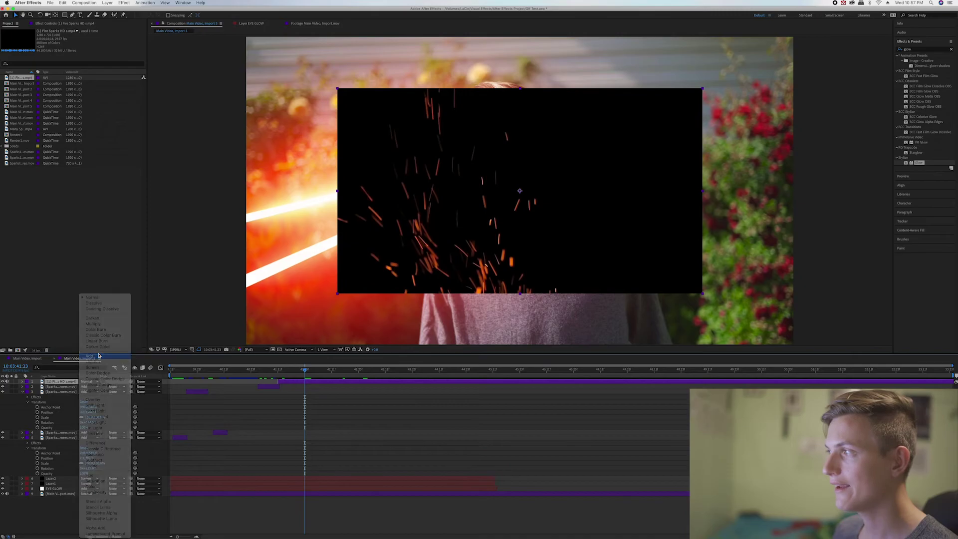
left_click(101, 382)
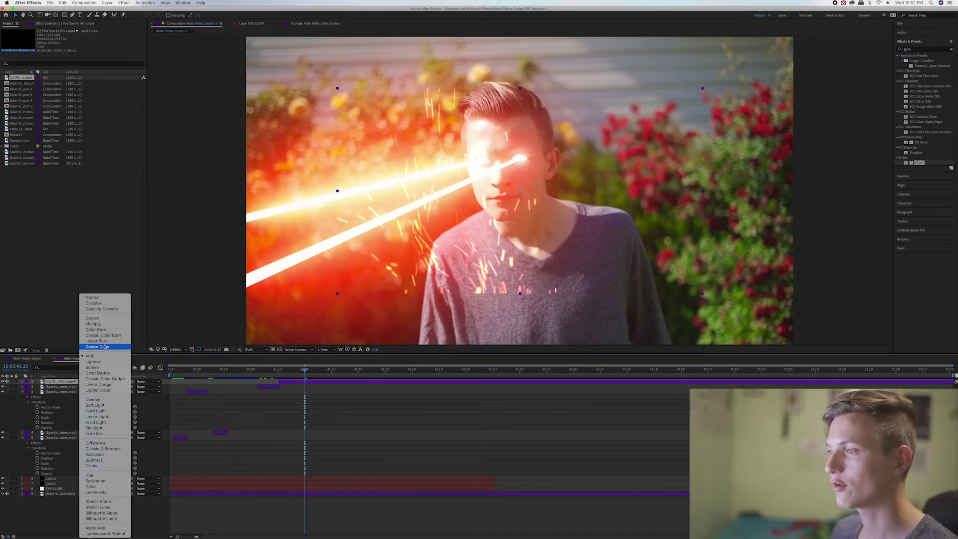
left_click(93, 367)
left_click(98, 381)
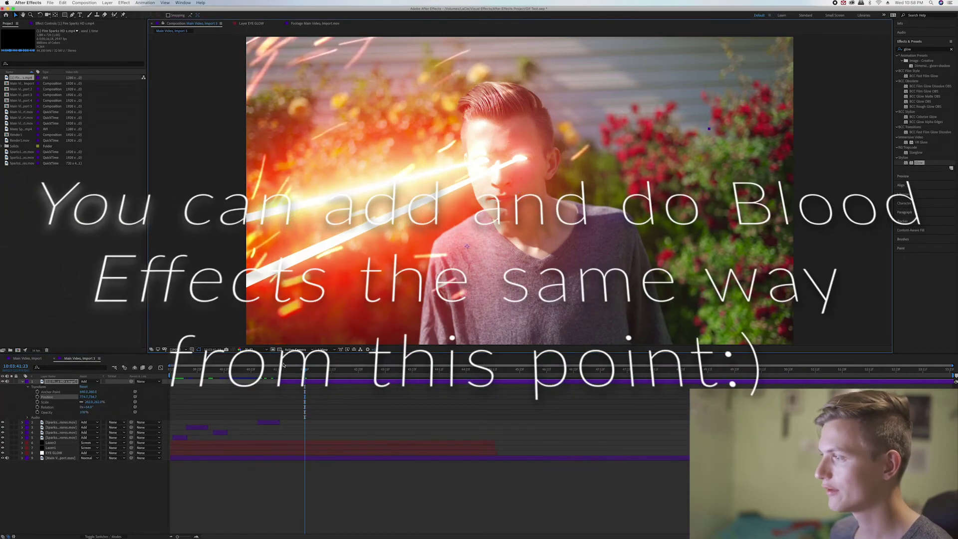
key("space")
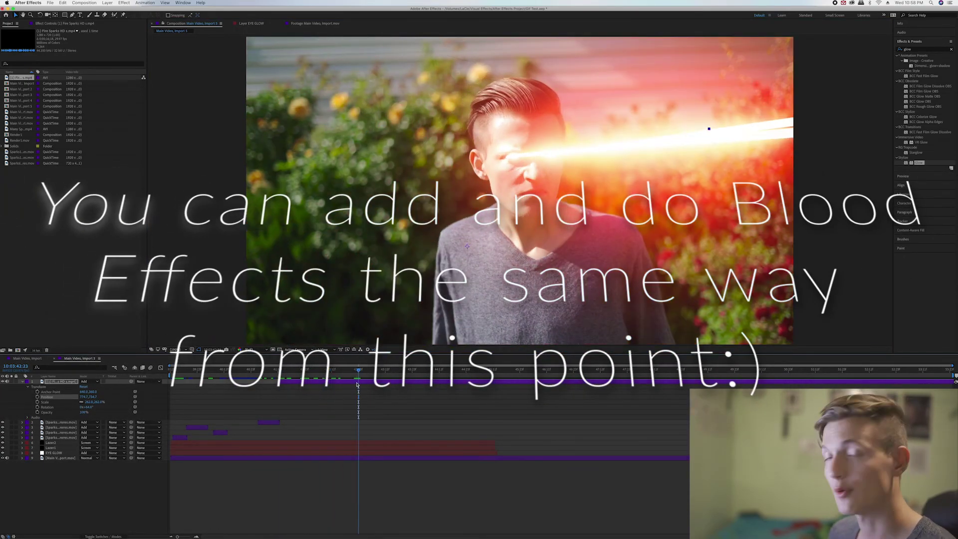
Split the Fire Sparks layer at 10:03:42:23 and delete the part after the cut
left_click(62, 2)
left_click(75, 94)
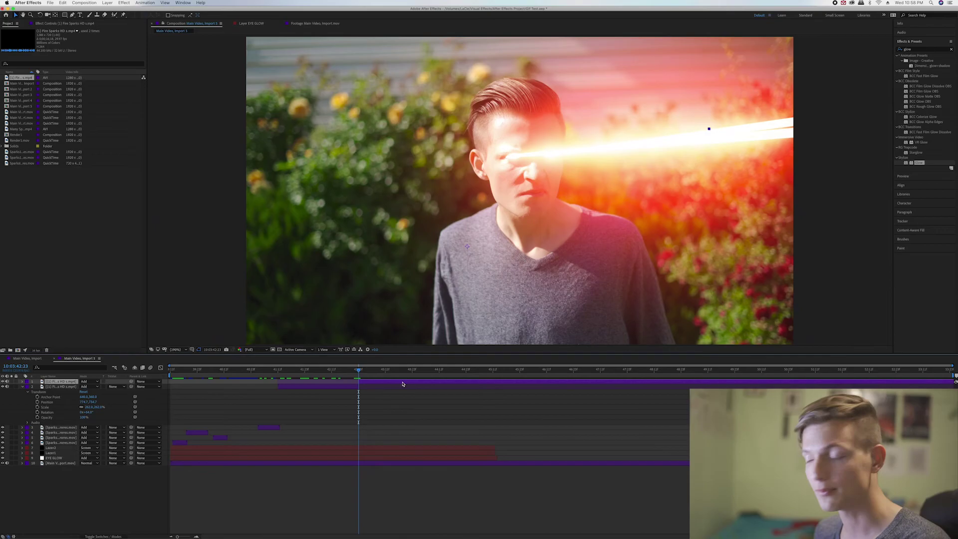
key("Delete")
Add another Sparks10-prores.mov as the top layer near the end of the laser layers and set its blending mode to Add
left_click(20, 129)
left_click_drag(20, 152, 299, 380)
left_click(451, 370)
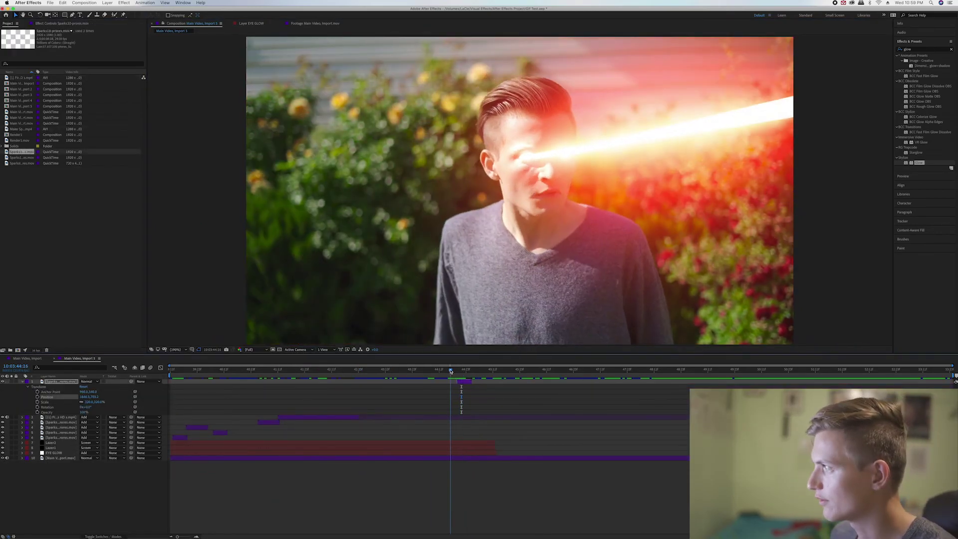
left_click(88, 381)
left_click(90, 358)
Apply the Glow effect to the new Sparks10-prores.mov layer and play back the sparks over the beam
key("super+alt+shift+e")
left_click_drag(451, 371, 463, 369)
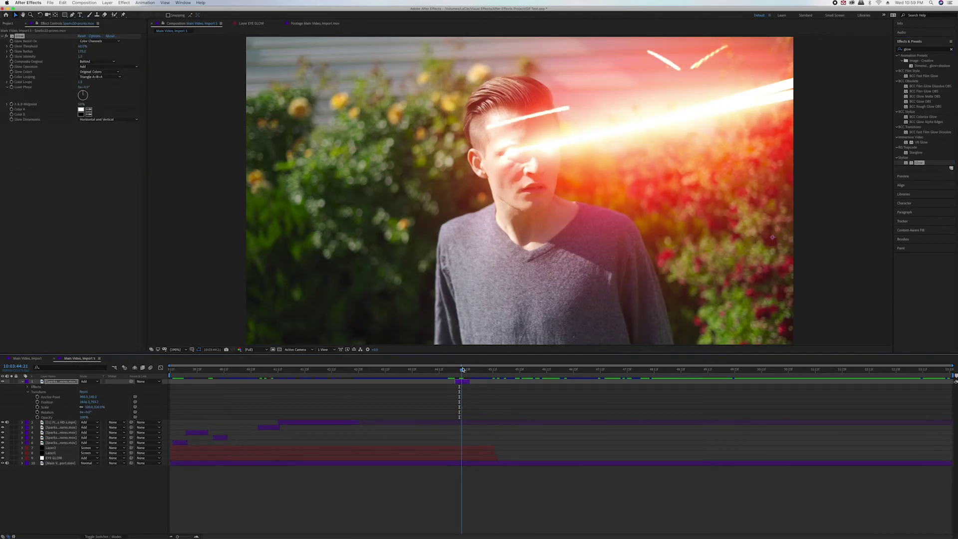
key("space")
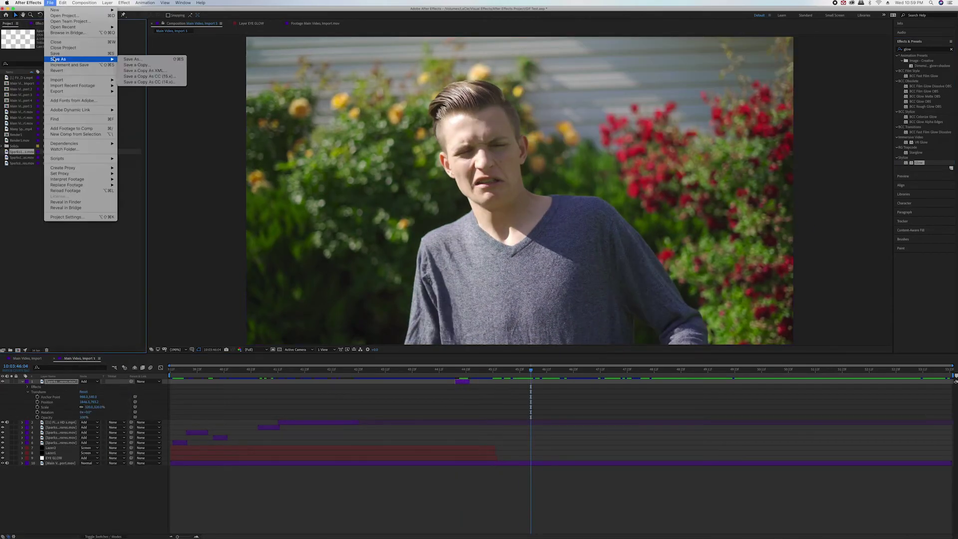
left_click(923, 59)
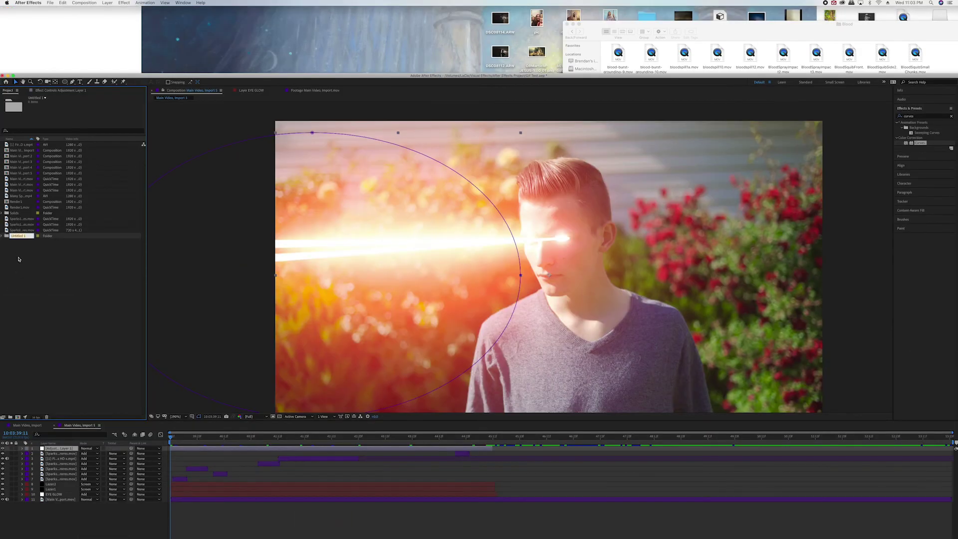
Import the blood clips into a Blood project folder and place BloodSquibSmallChunks.mov as the top layer where the laser layers end
left_click(593, 23)
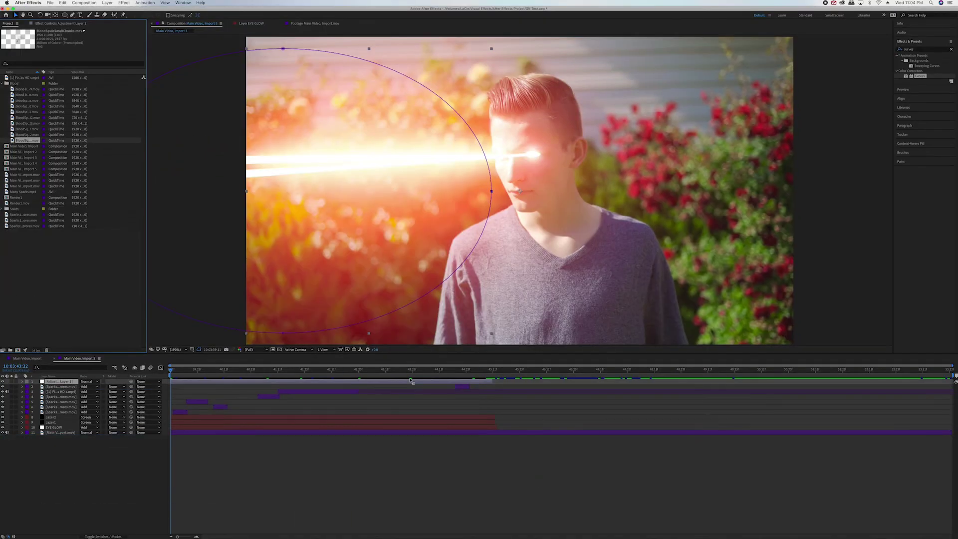
left_click_drag(26, 140, 490, 382)
mouse_move(486, 370)
left_mouse_down()
mouse_move(467, 370)
mouse_move(493, 370)
left_mouse_up()
key("space")
Add the side squib clip and BloodSquibFront.mov as staggered layers after the small chunks, and reposition the front squib
key("super+slash")
left_click(25, 128)
key("super+slash")
key("p")
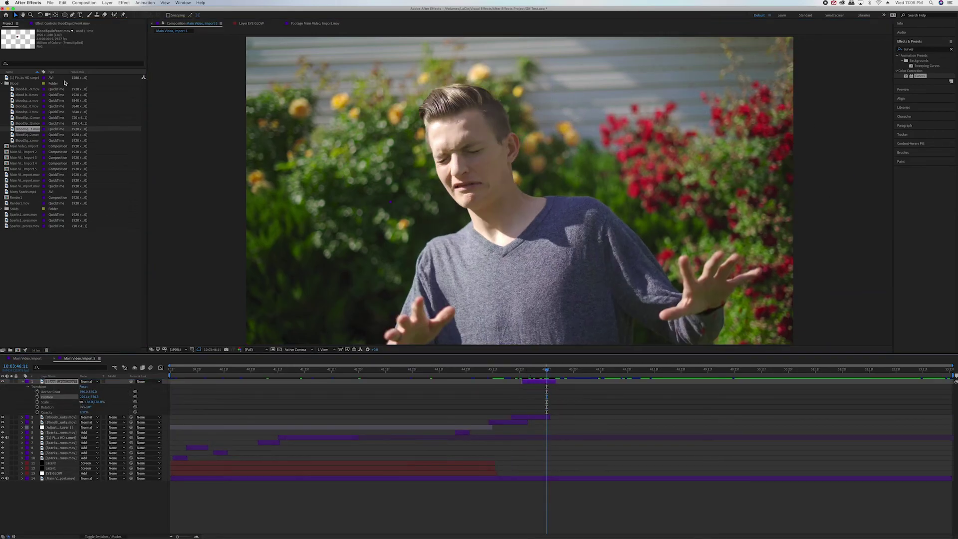
Add the two BloodSprayImpact clips as new top layers, staggered along the timeline after the squib clips
left_click(25, 123)
key("super+slash")
left_click_drag(548, 370, 568, 369)
left_click(25, 117)
key("super+slash")
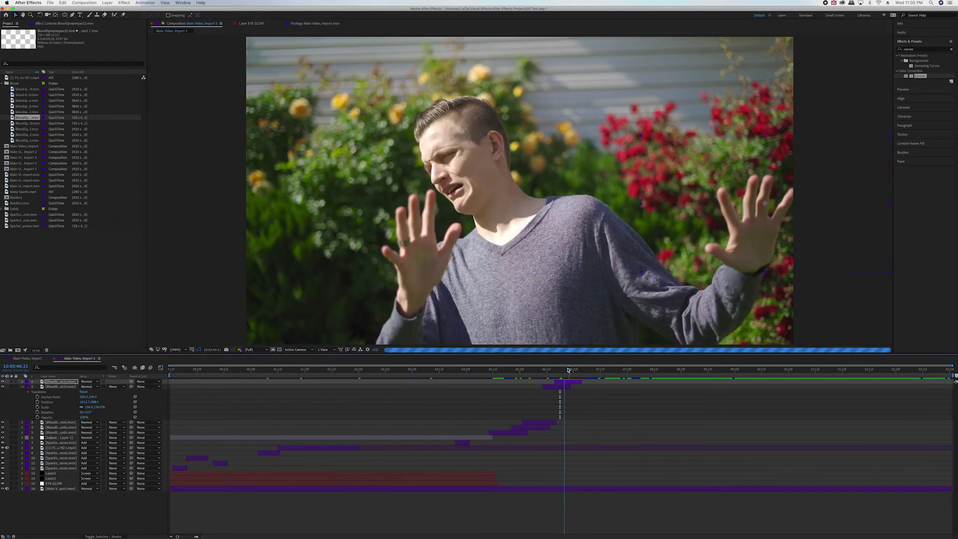
Add the three bloodspill clips as staggered layers after the spray impacts, positioned over the man's chest and hands
left_click(25, 111)
key("super+slash")
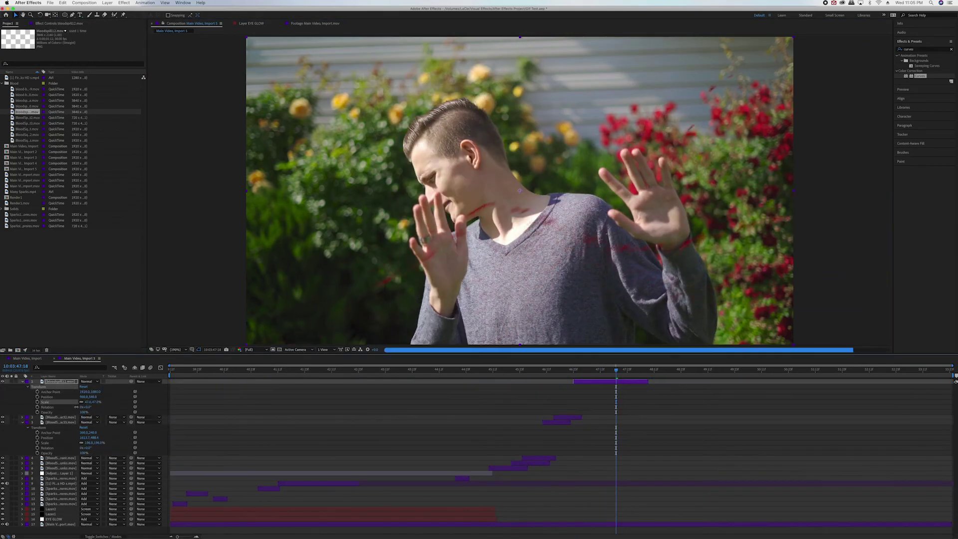
left_click(25, 106)
key("super+slash")
left_click_drag(633, 369, 524, 370)
left_click_drag(25, 100, 606, 423)
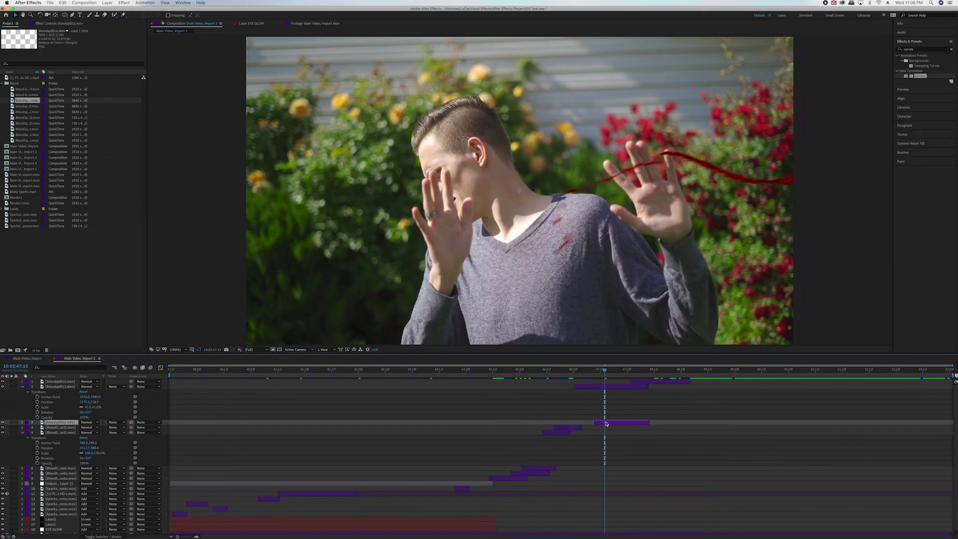
Add a second BloodSquibSmallChunks.mov alongside the front squib, rotate and move it over the man's body, and preview it
left_click_drag(25, 141, 522, 423)
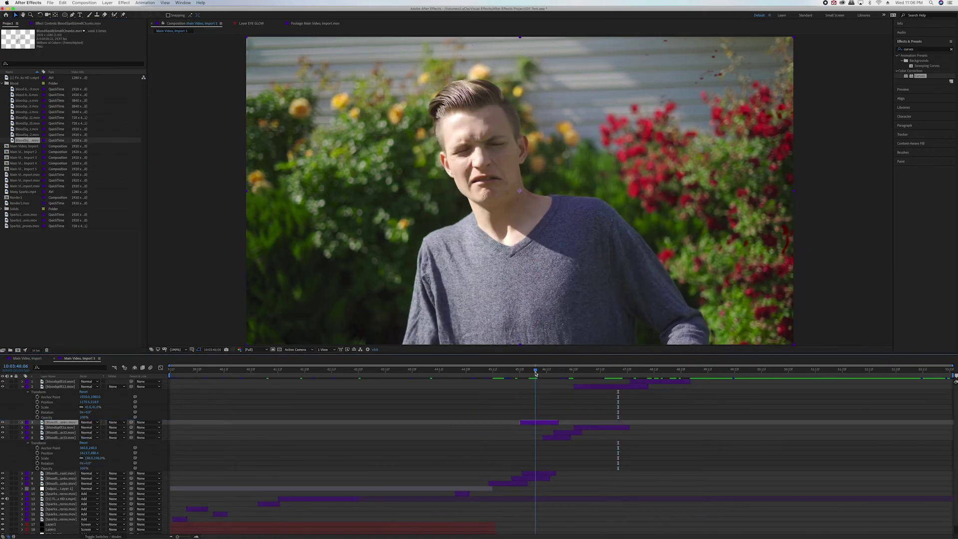
left_click(22, 422)
key("space")
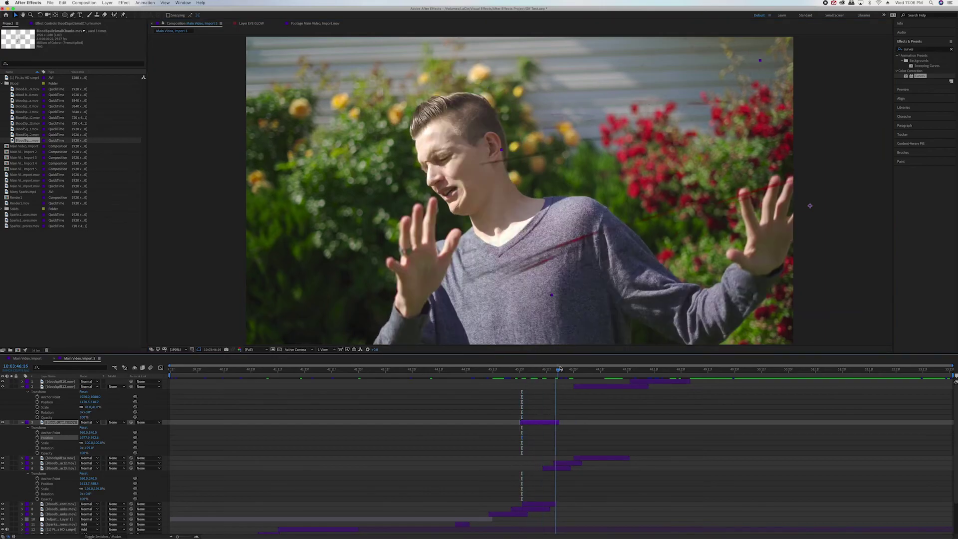
Add a feathered elliptical mask to the earlier BloodSprayImpact layer
left_click(61, 468)
double_click(65, 15)
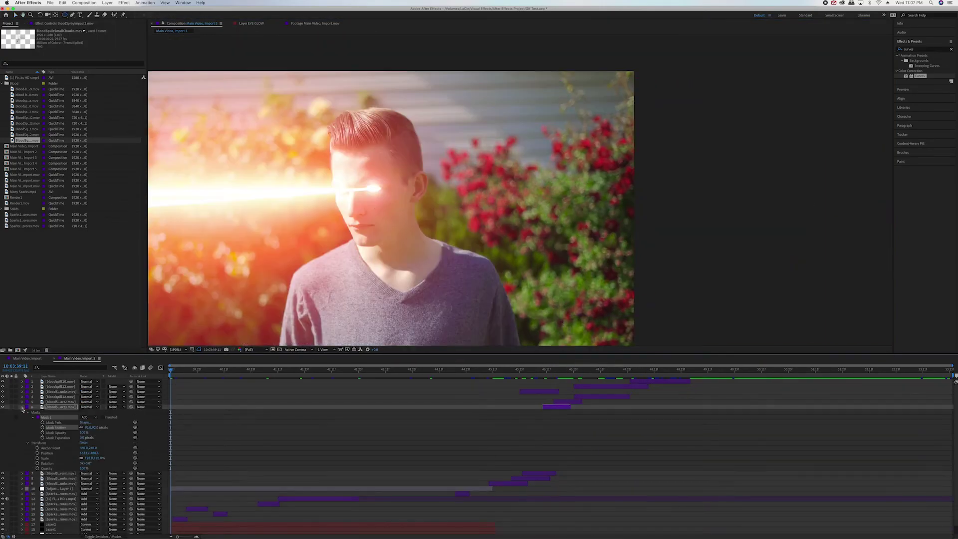
Fit the whole frame in the viewer and play back the composition from the start
left_click(177, 349)
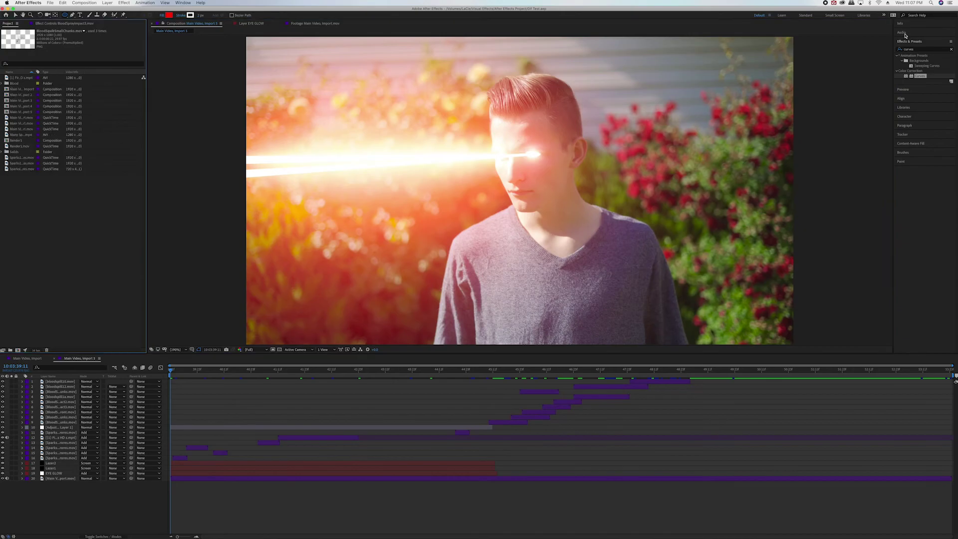
left_click(903, 50)
left_click(923, 59)
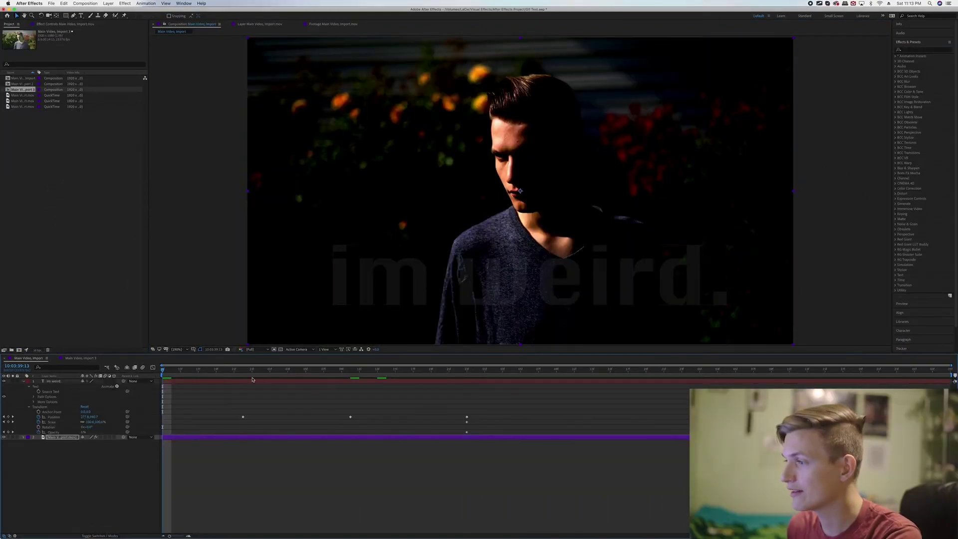
Play back the composition and set it up to pre-render as Render1.mov in the Visual Effects folder
key("space")
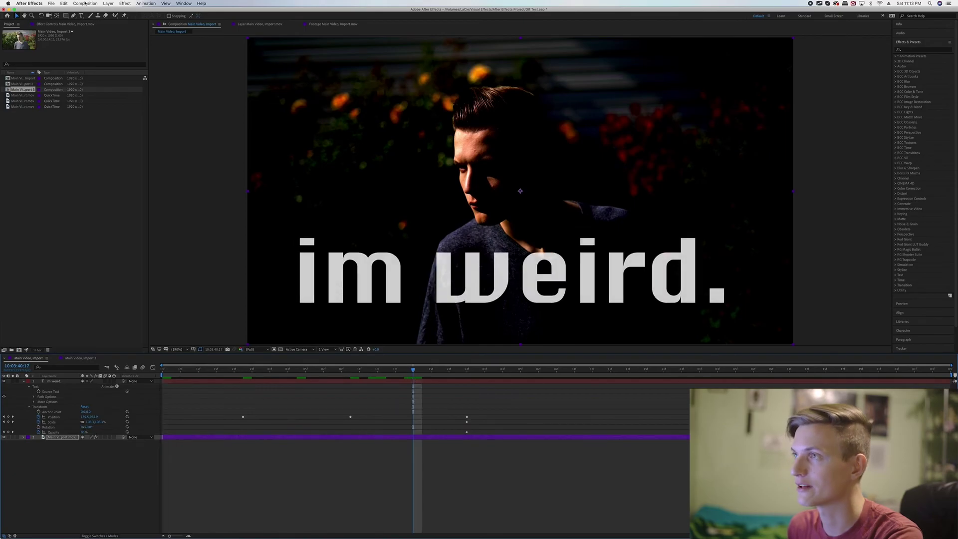
left_click(84, 3)
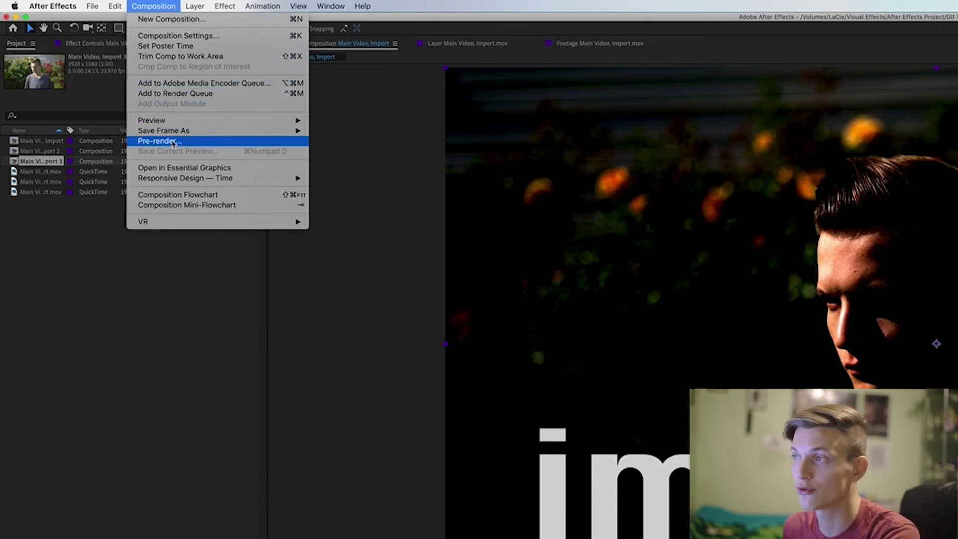
left_click(173, 142)
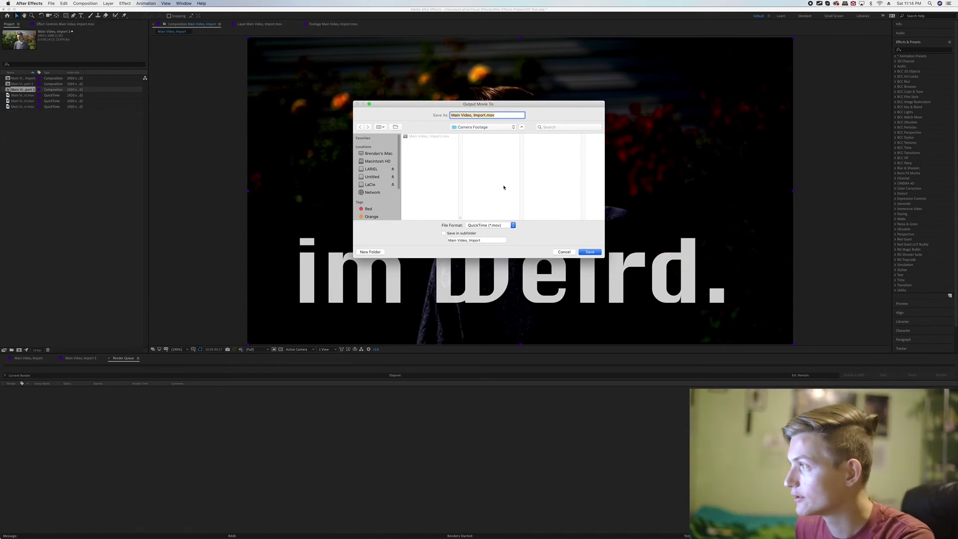
left_click(493, 129)
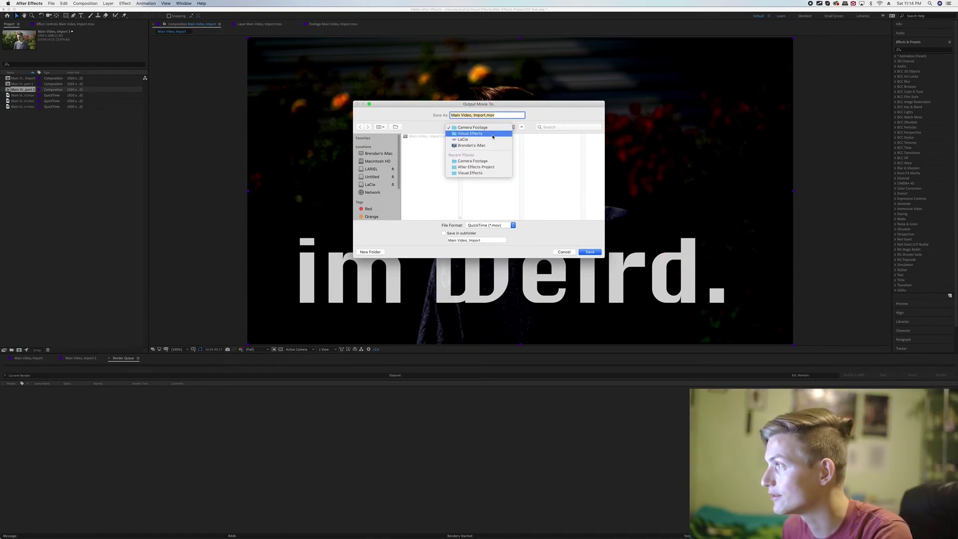
left_click(493, 134)
left_click(589, 251)
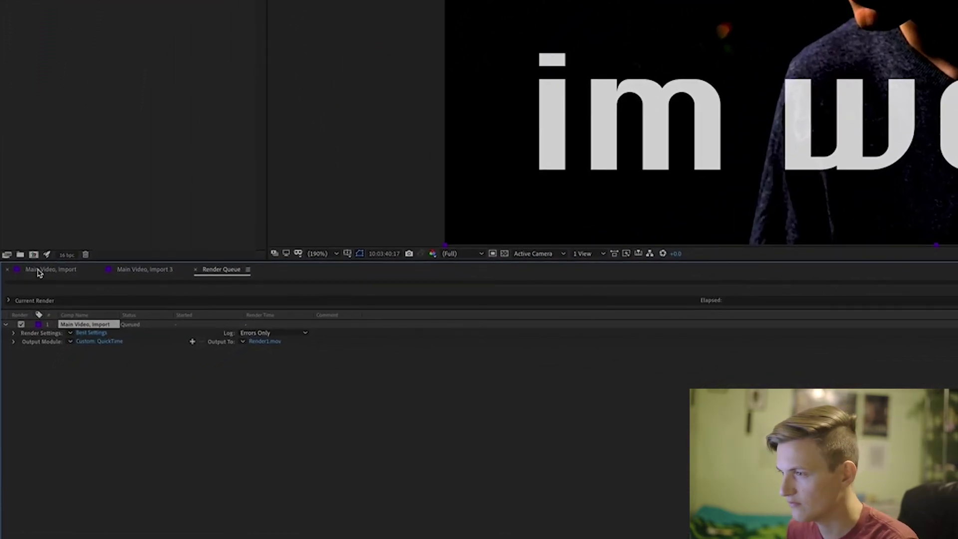
Remove the finished render item from the queue and send the composition to Adobe Media Encoder
left_click(39, 273)
left_click(145, 269)
left_click(222, 271)
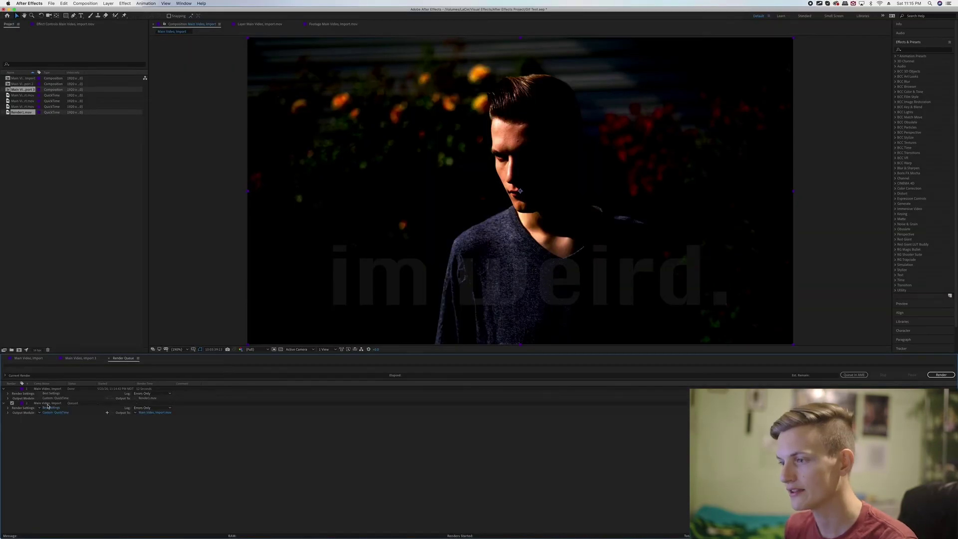
left_click(42, 404)
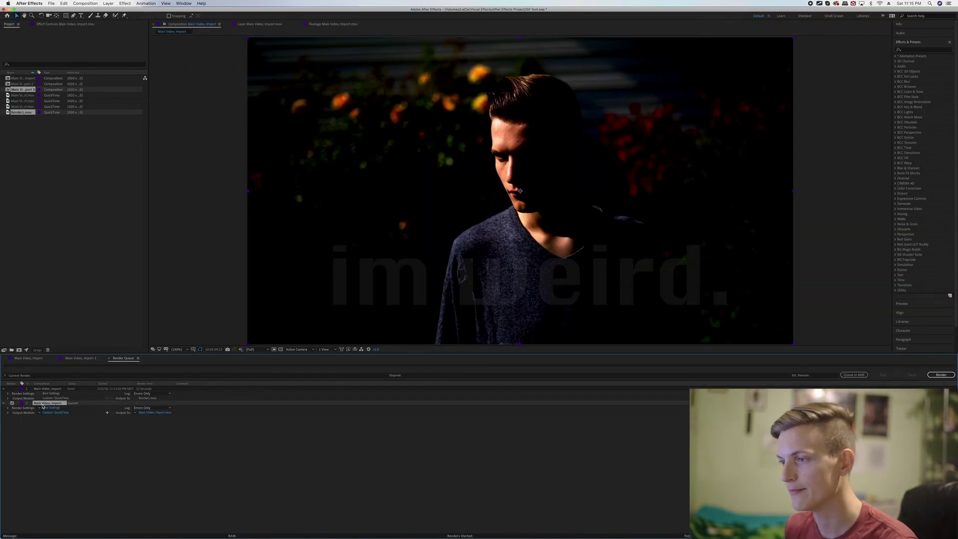
left_click(56, 392)
key("Delete")
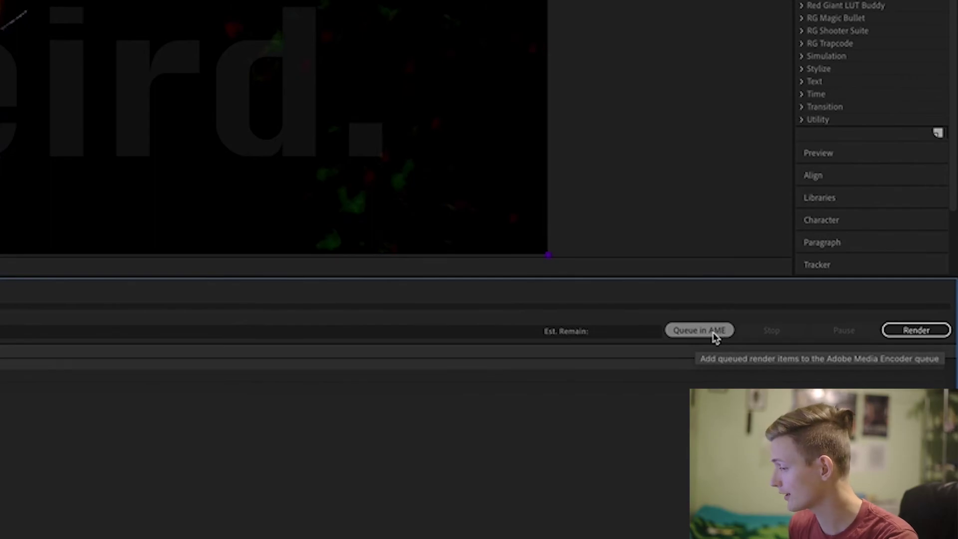
left_click(699, 330)
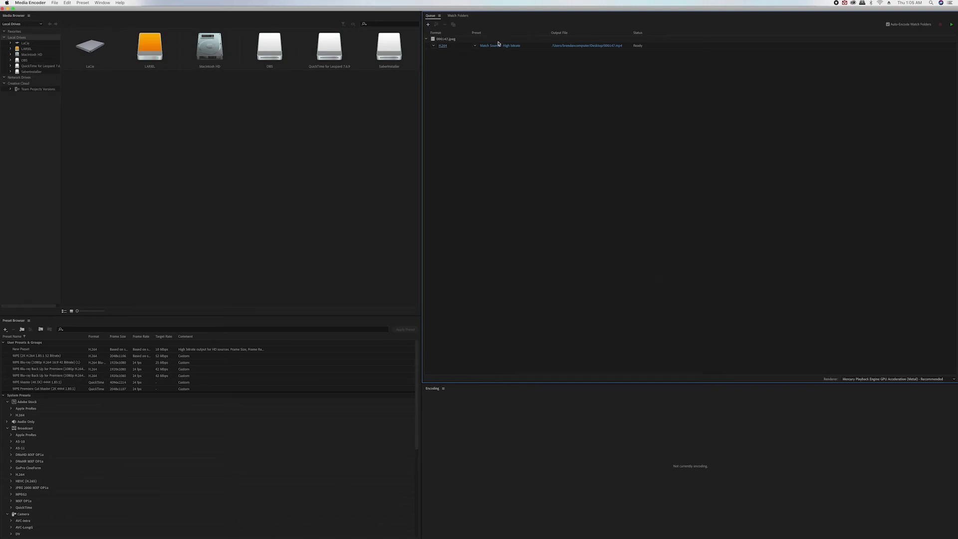
Select the 000147.jpeg item in the Media Encoder queue and set its output format to H.264
left_click(442, 41)
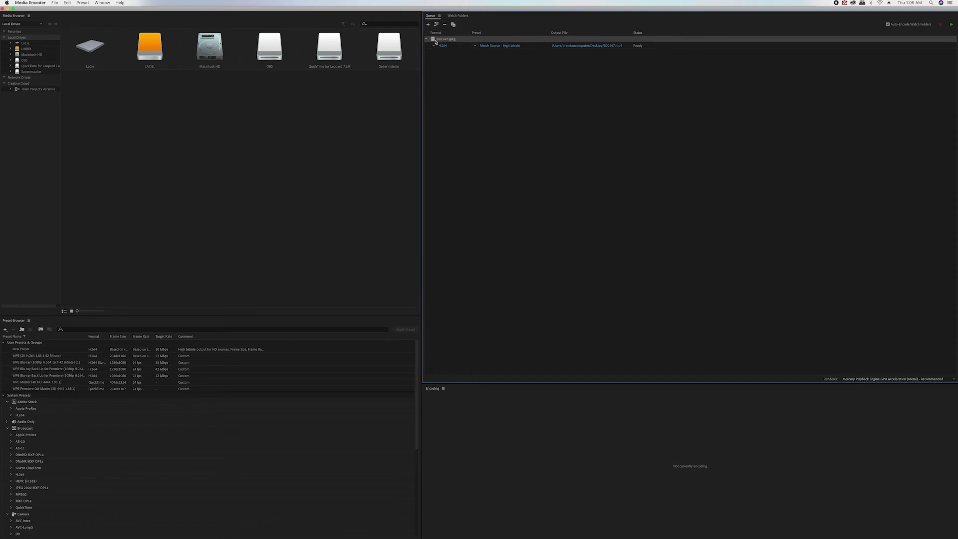
left_click(473, 77)
left_click(448, 40)
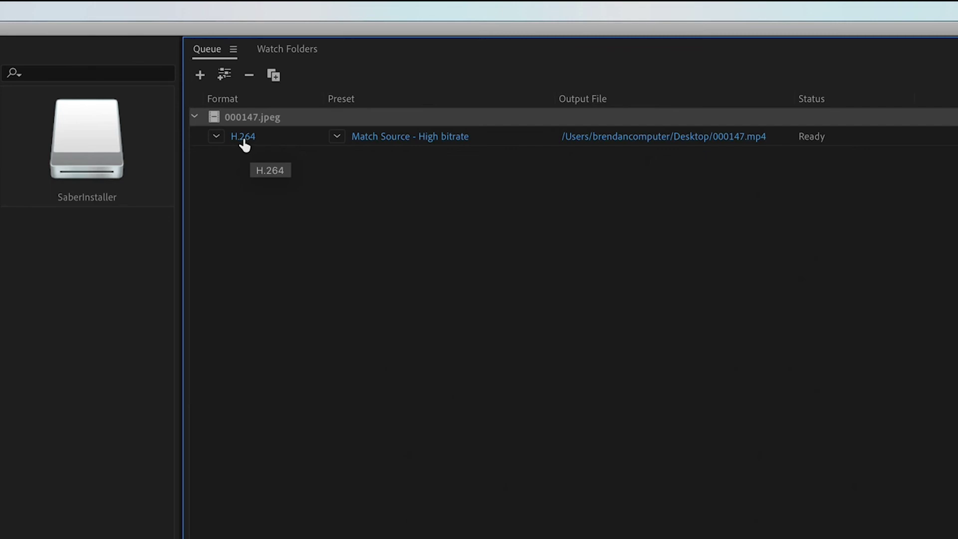
mouse_move(447, 145)
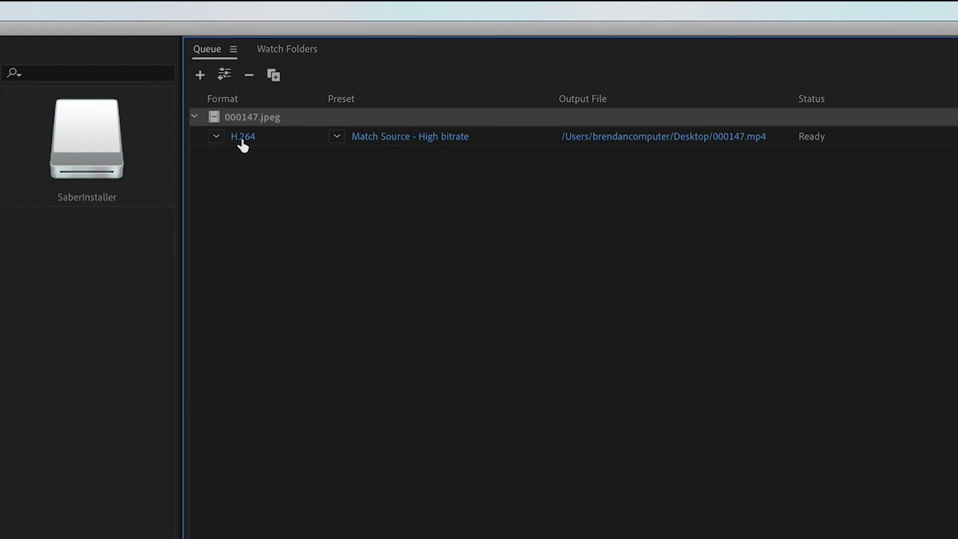
left_click(219, 138)
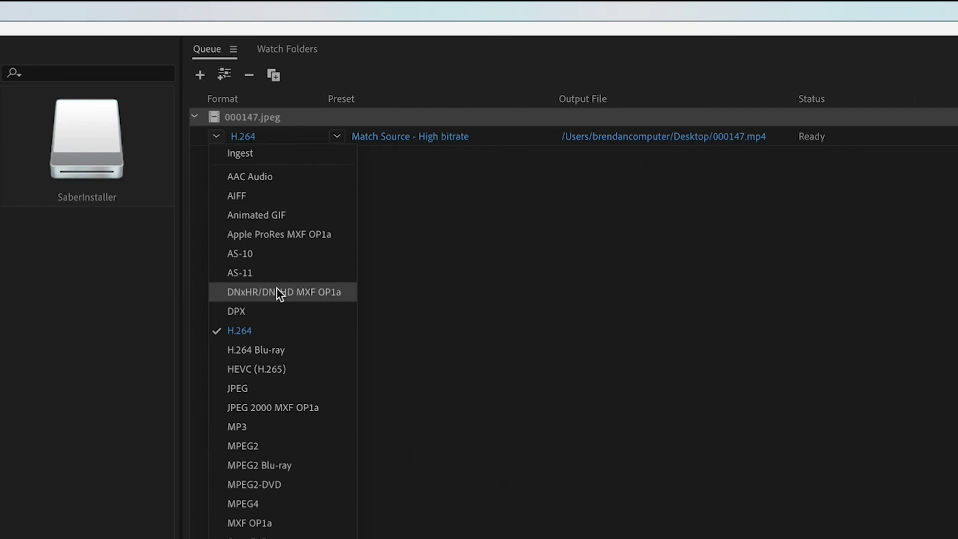
left_click(246, 331)
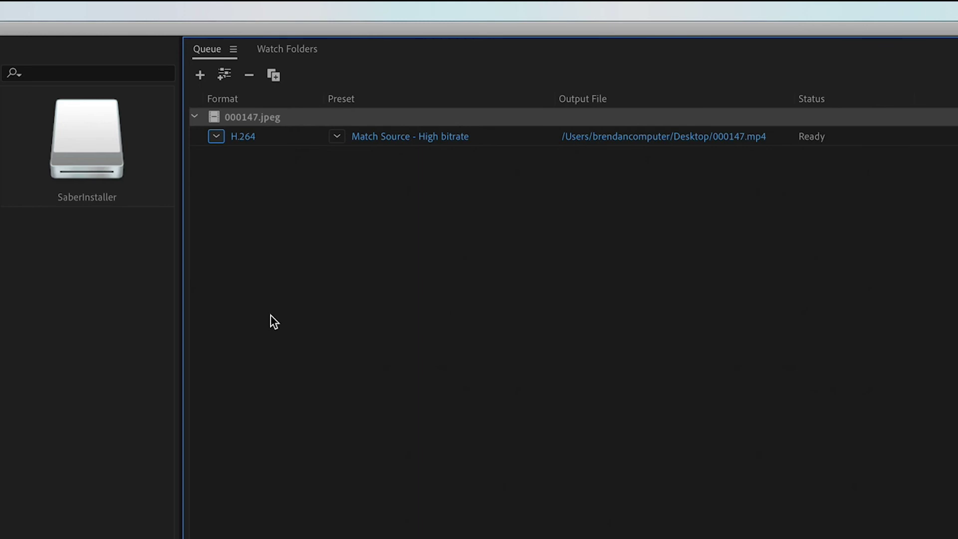
Open the item's export settings, stop matching the source frame size, and set the linked output size to 720 x 480
left_click(411, 138)
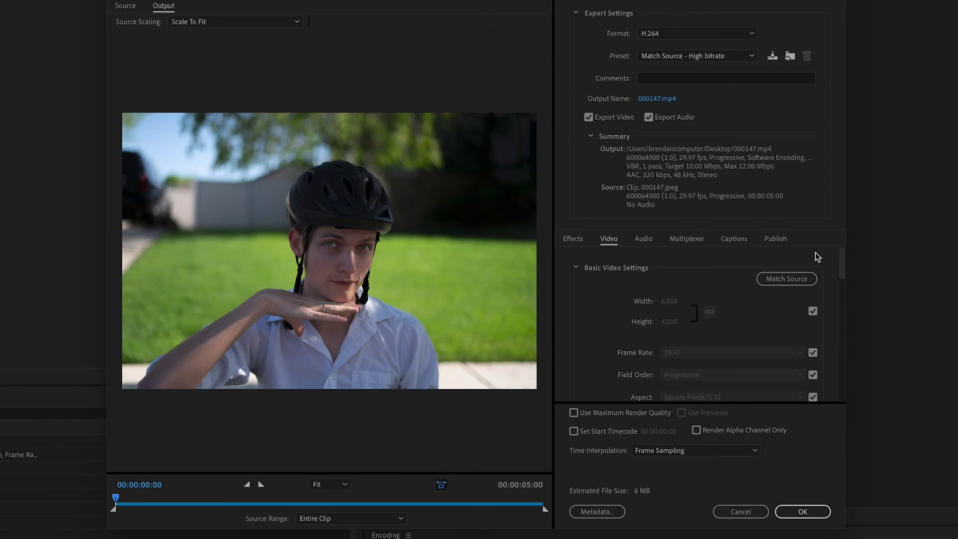
left_click_drag(842, 267, 850, 397)
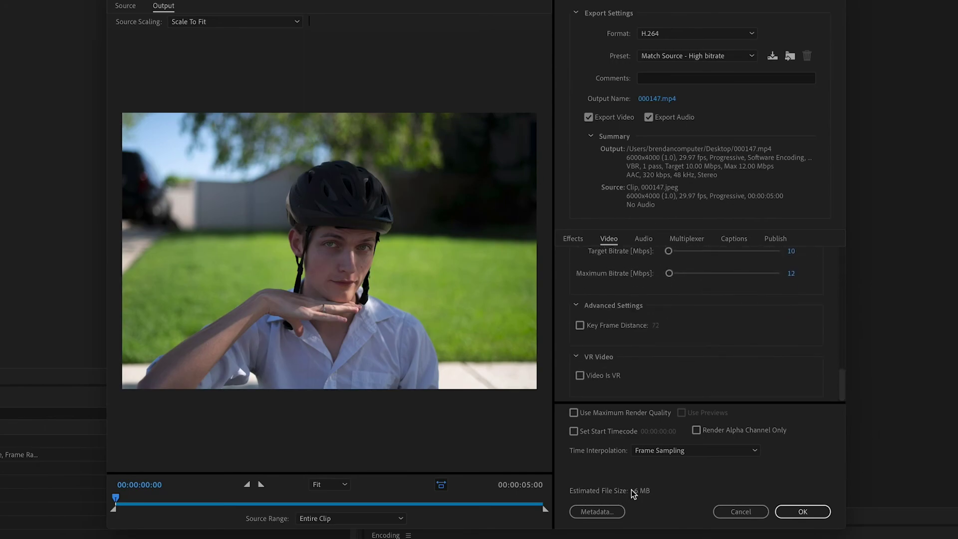
left_click_drag(840, 381, 842, 251)
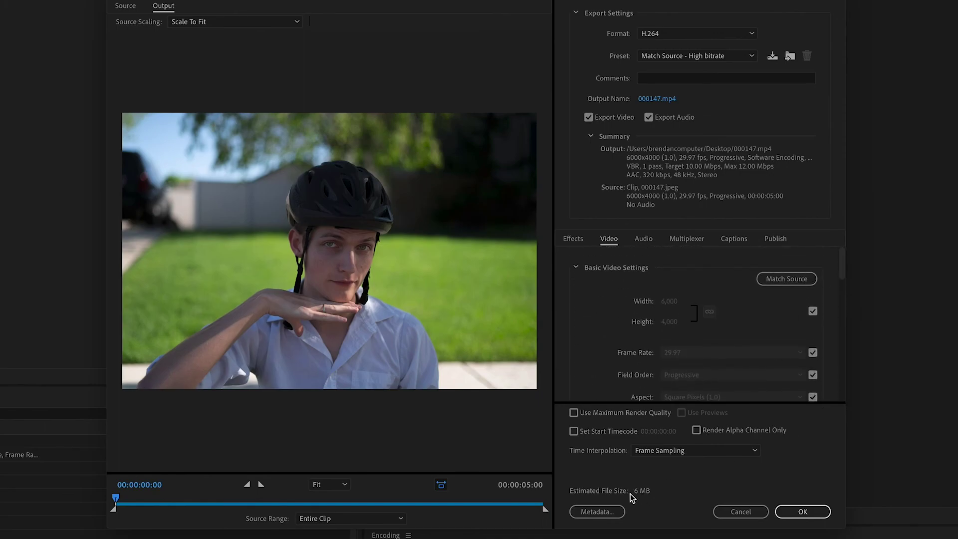
scroll(841, 267, "down", 1)
scroll(823, 282, "up", 1)
left_click(813, 311)
left_click(813, 312)
left_click_drag(669, 301, 444, 312)
left_click(665, 306)
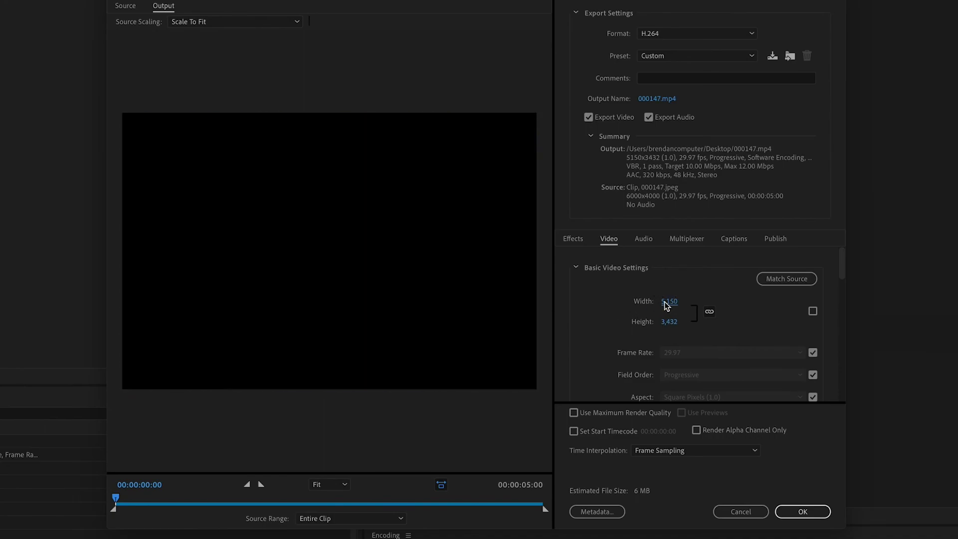
type("720")
key("Return")
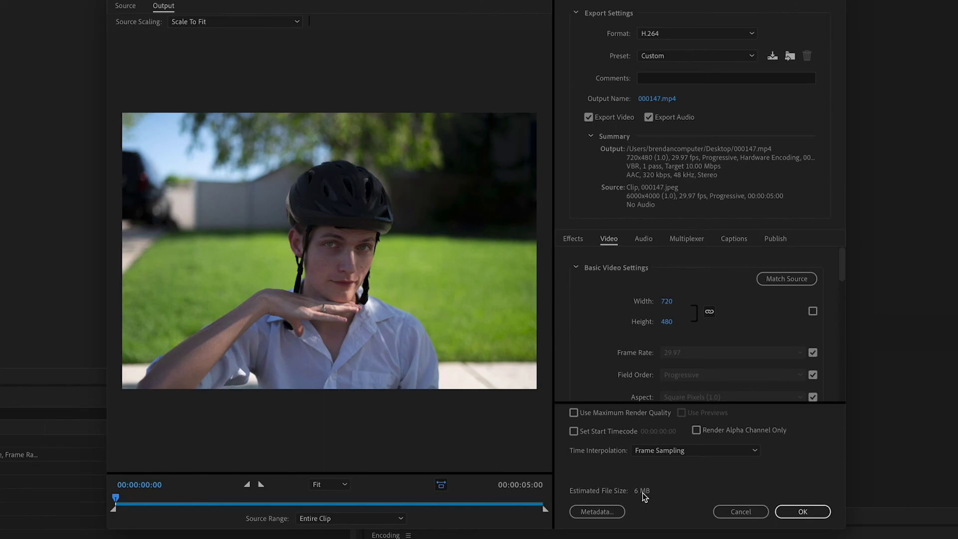
Lower the target bitrate and encode the item to the desktop as Test footage.mp4
left_click_drag(842, 263, 832, 385)
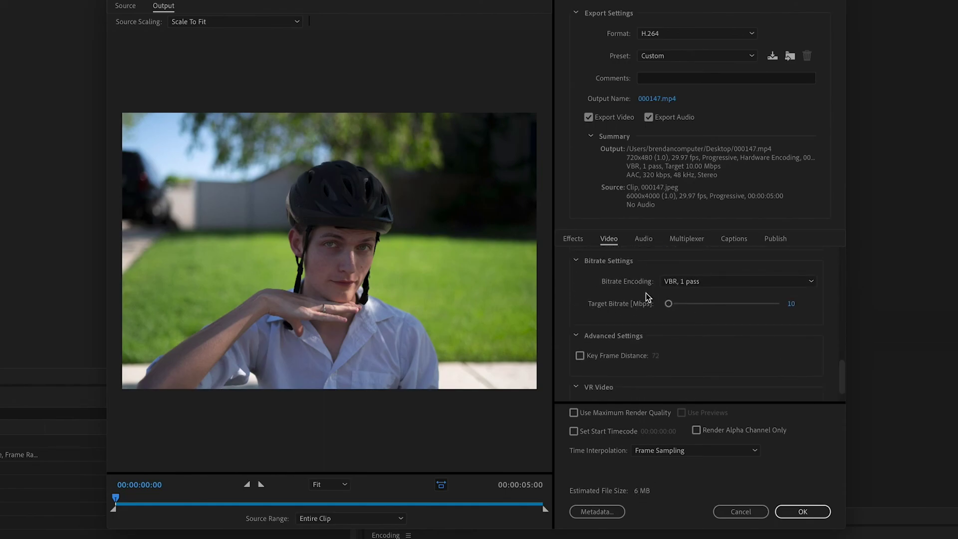
left_click_drag(668, 303, 666, 304)
left_click(801, 512)
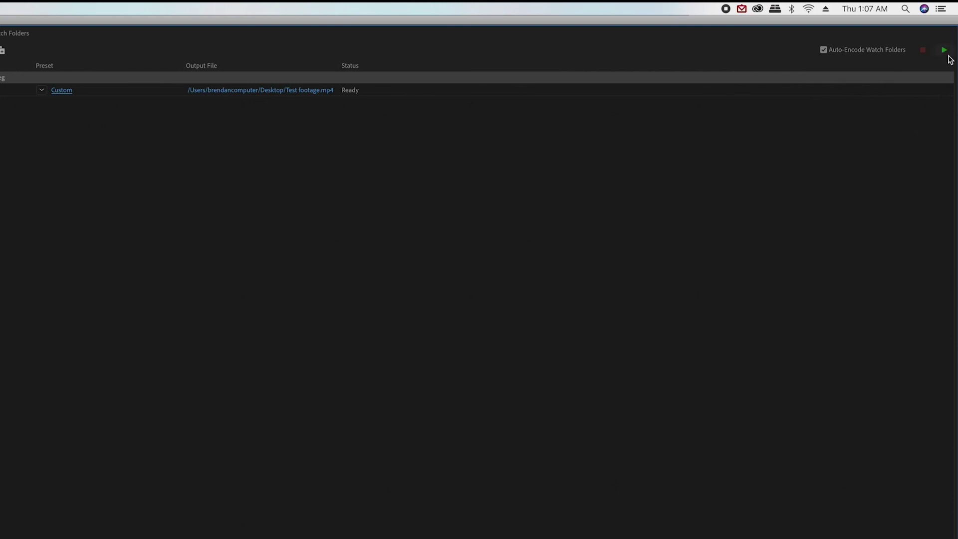
left_click(945, 50)
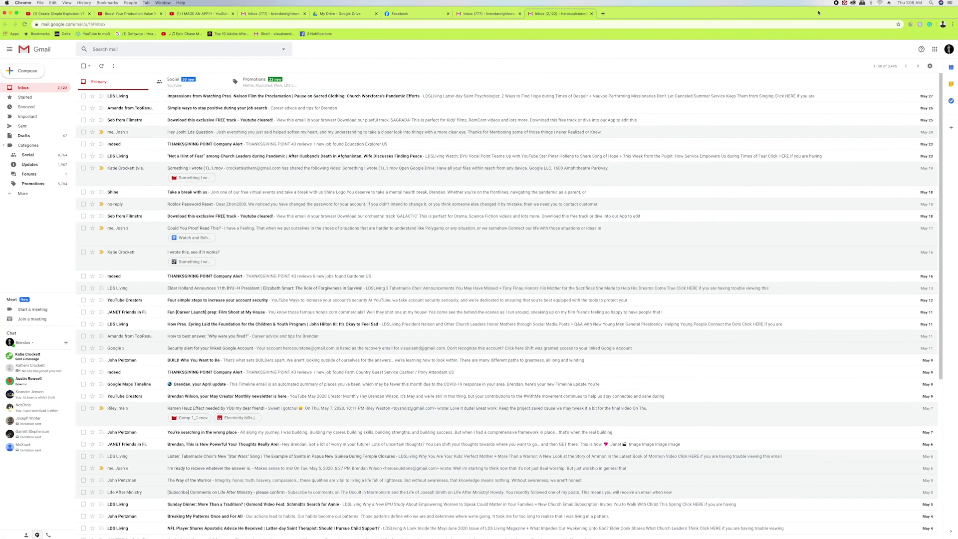
In Gmail, send a message to one's own address with the subject "Facebook Profile Picture!" and Test footage.mp4 attached
left_click(35, 74)
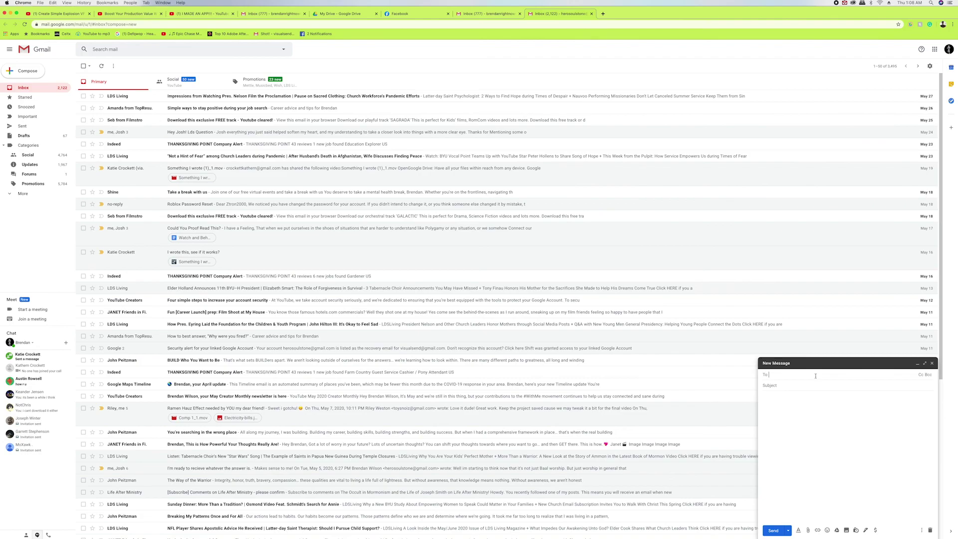
type("ero")
key("Return")
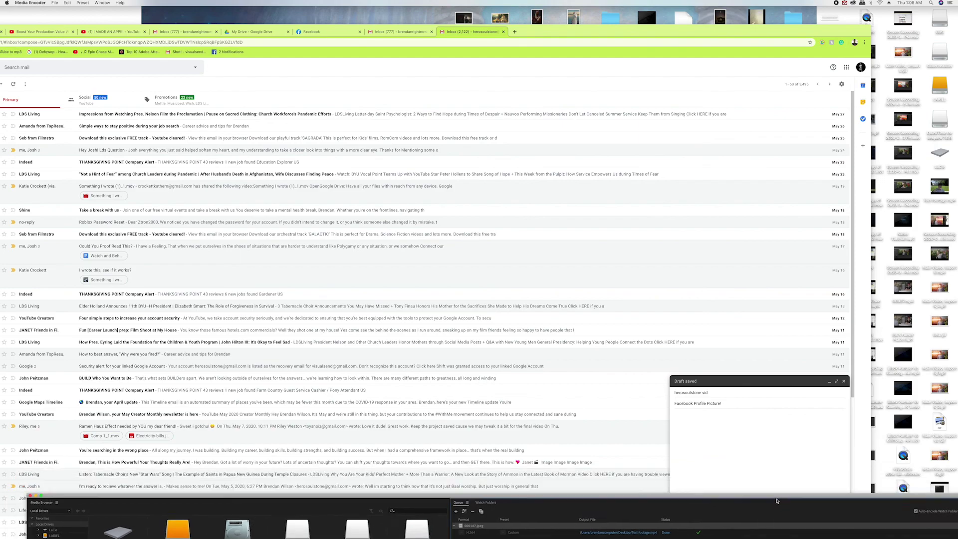
left_click_drag(947, 196, 755, 442)
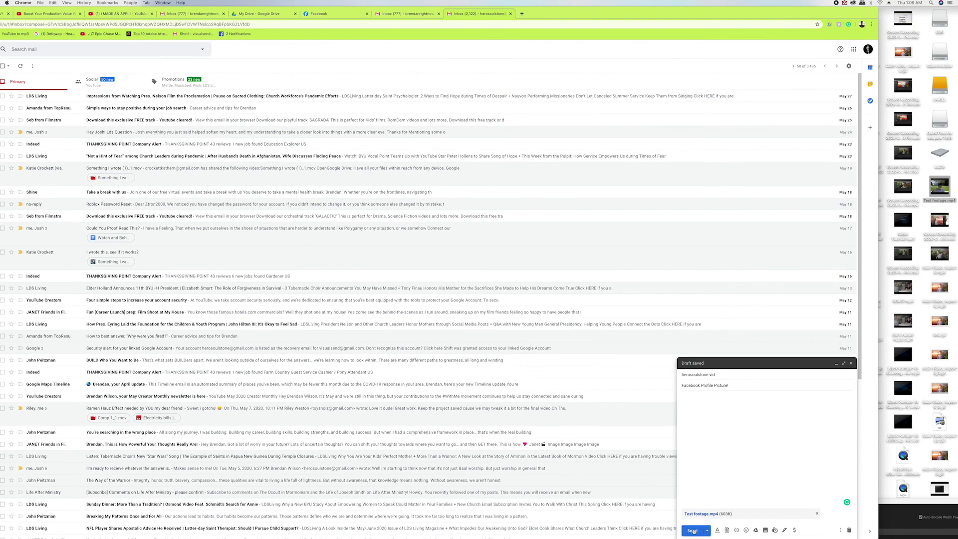
left_click(692, 528)
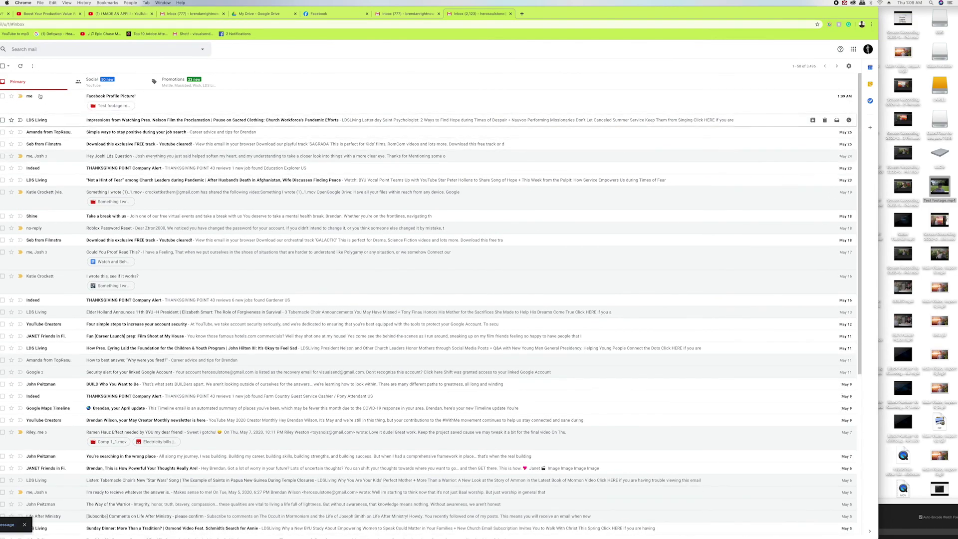
left_click_drag(595, 11, 675, 3)
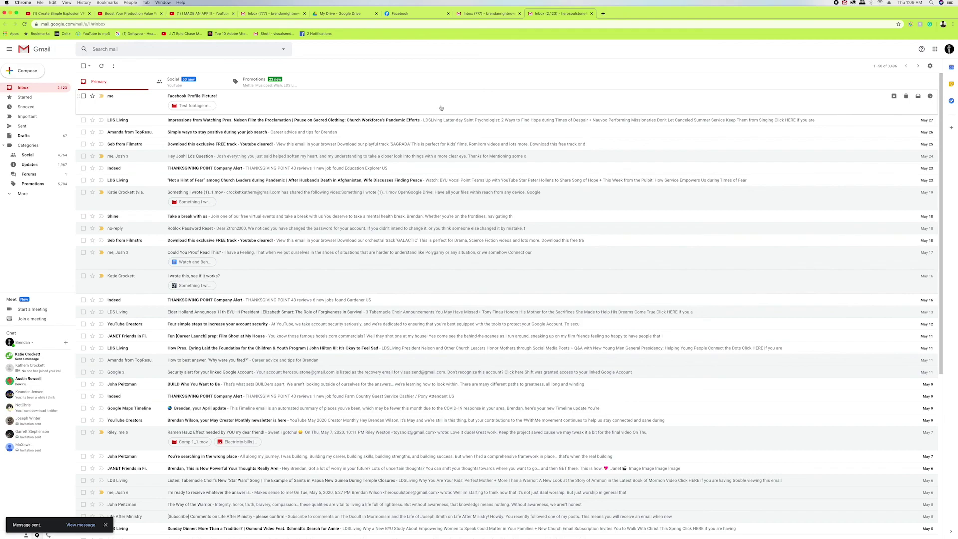
Switch to the Facebook profile page and look over its profile video and earlier profile picture posts
key("super+6")
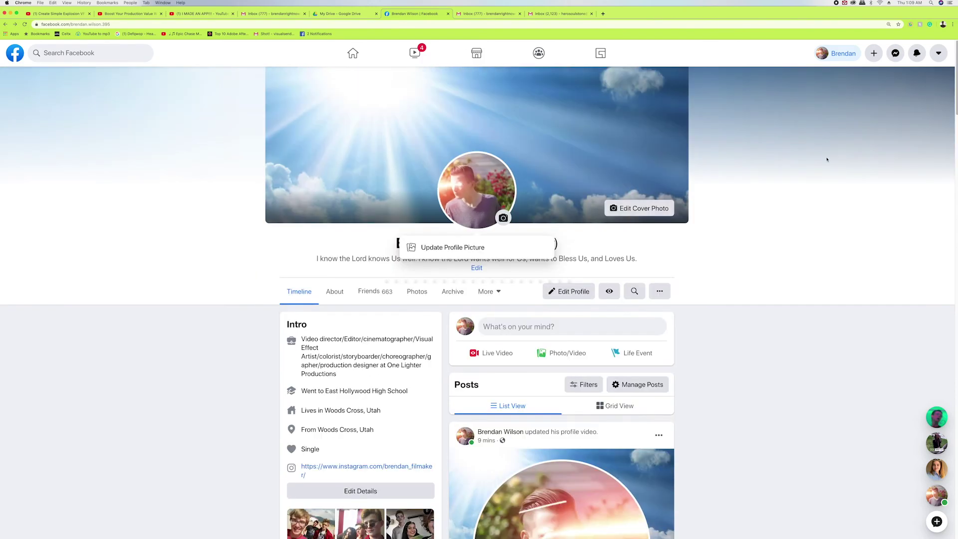
left_click(827, 159)
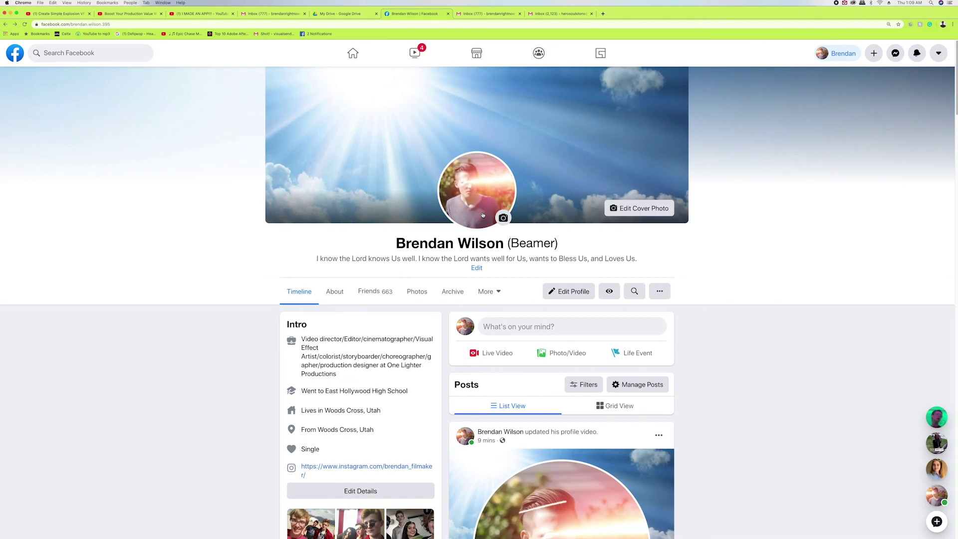
scroll(948, 169, "down", 12)
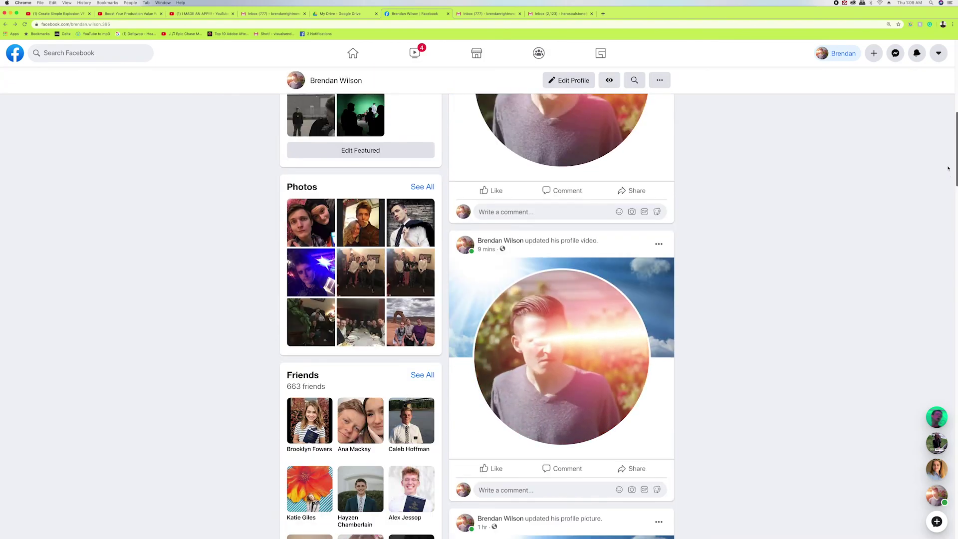
scroll(946, 196, "down", 4)
scroll(947, 196, "up", 10)
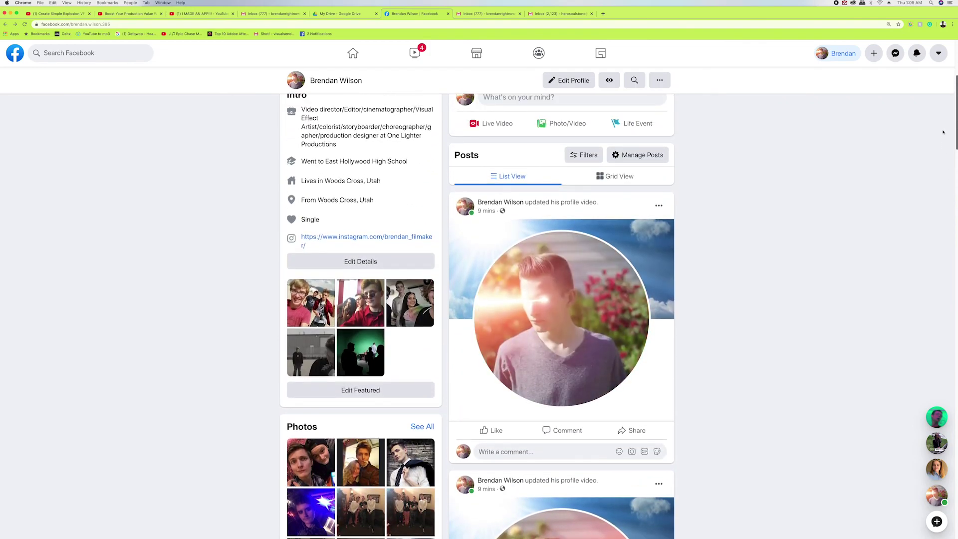
scroll(947, 110, "up", 5)
scroll(949, 101, "down", 10)
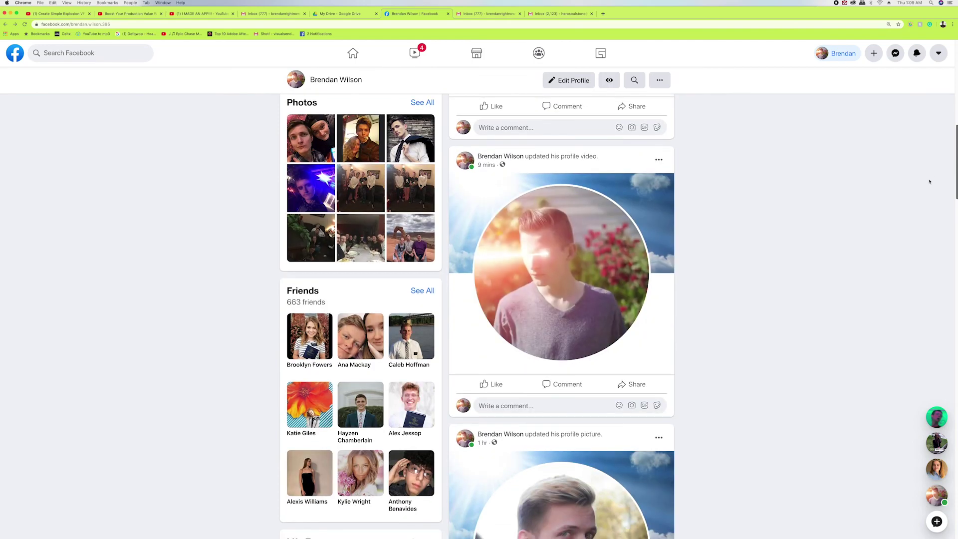
scroll(931, 185, "down", 2)
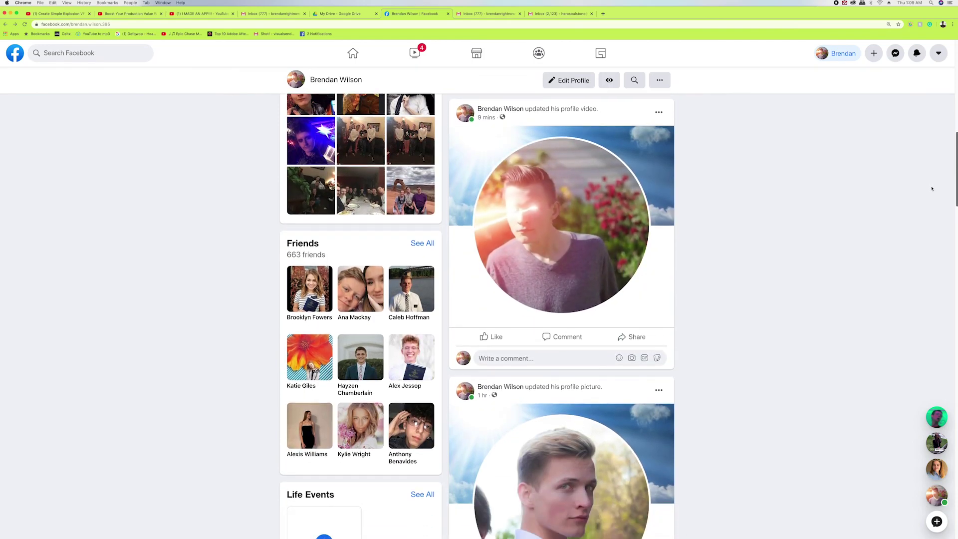
scroll(931, 188, "up", 8)
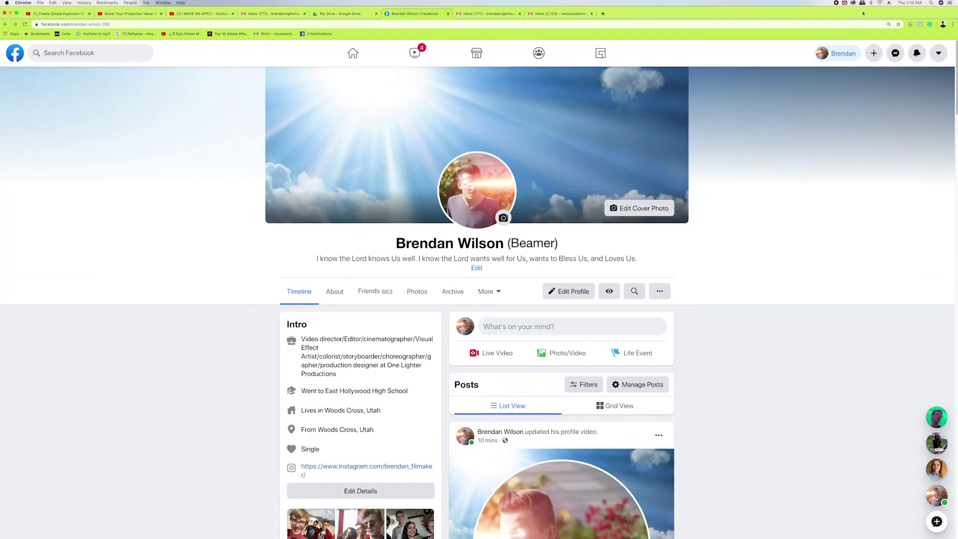